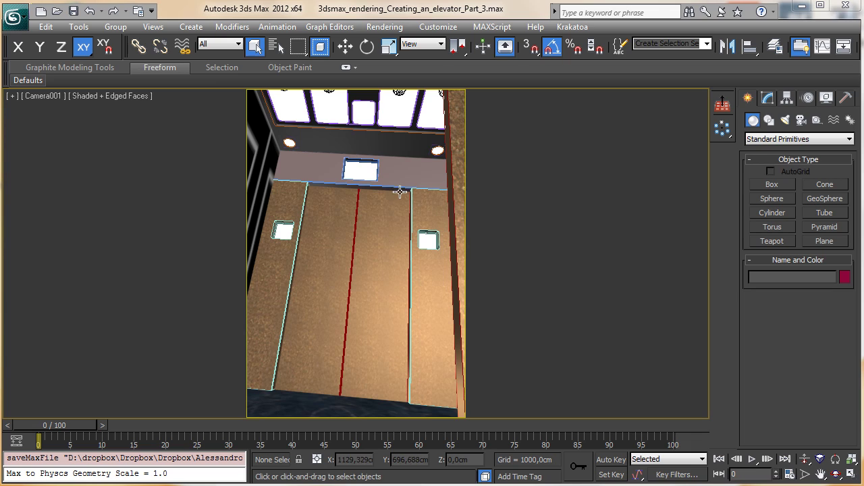
Isolate the door wall with the two recessed side panels and show it in a Perspective view with safe frames off
{"action": "left_click", "coordinate": [428, 283]}
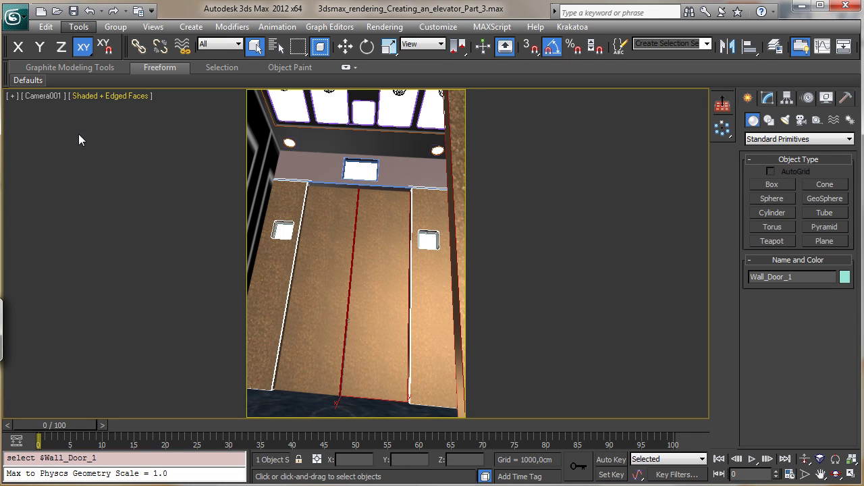
{"action": "left_click", "coordinate": [78, 27]}
{"action": "left_click", "coordinate": [94, 126]}
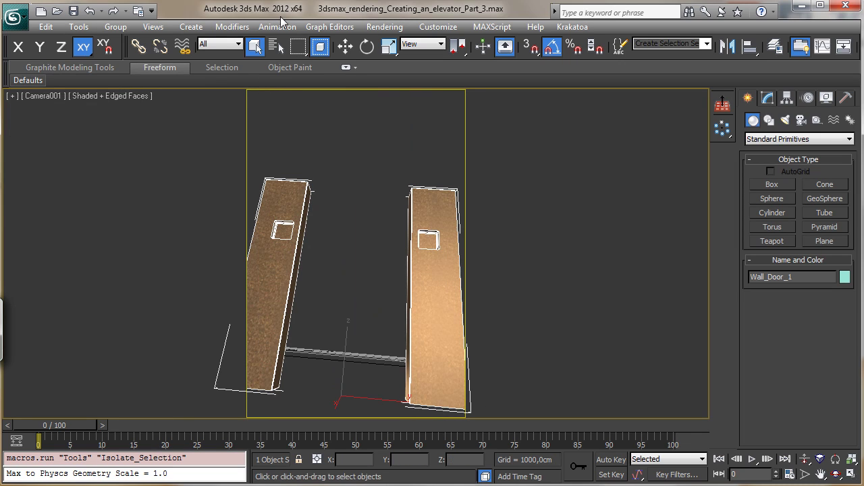
{"action": "left_click", "coordinate": [43, 96]}
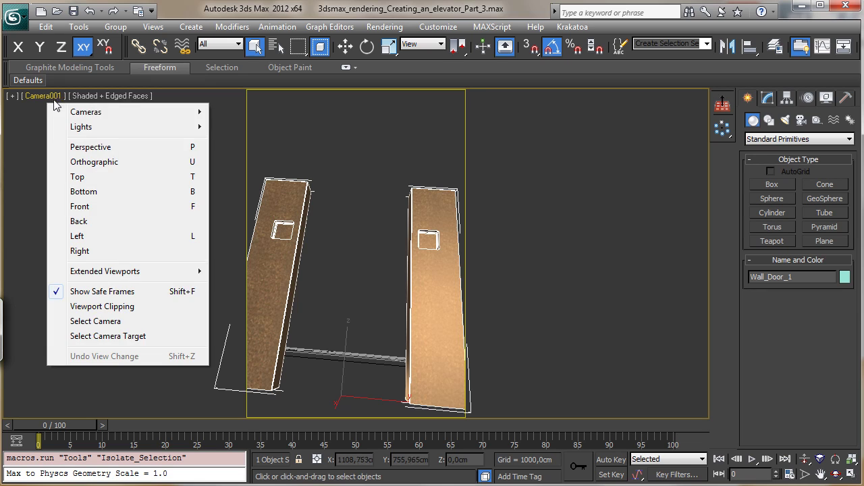
{"action": "left_click", "coordinate": [102, 145]}
{"action": "left_click", "coordinate": [45, 102]}
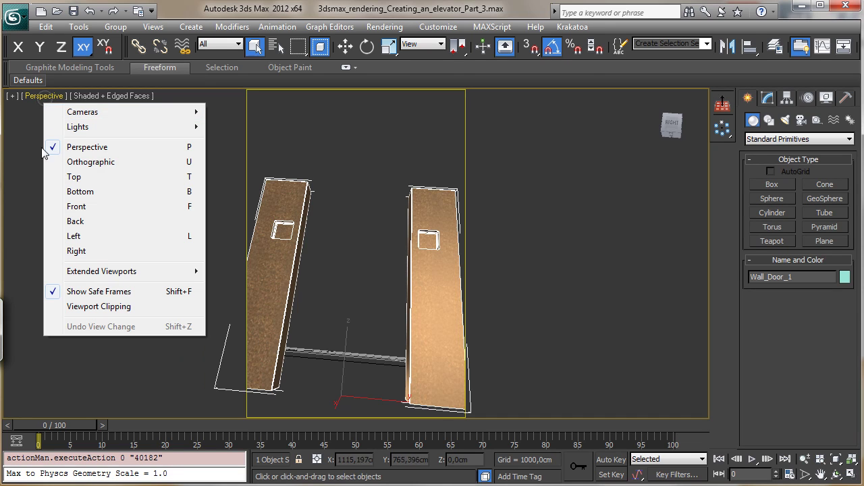
{"action": "left_click", "coordinate": [89, 291]}
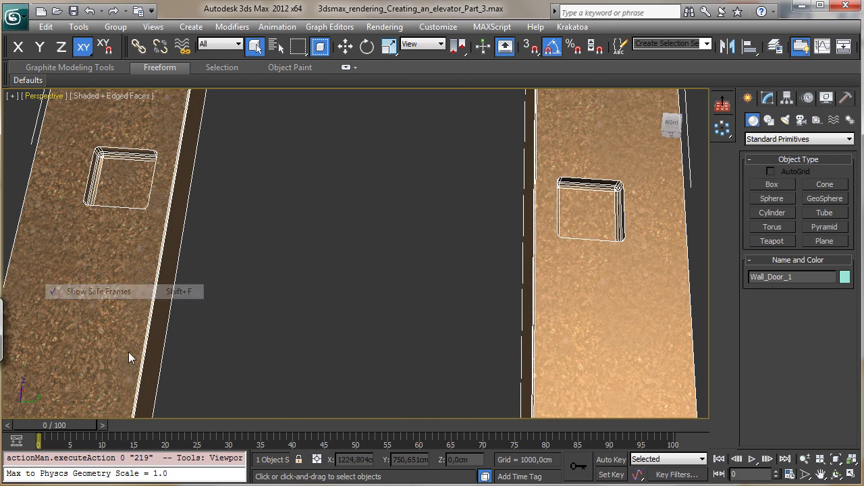
Show all four viewports and frame one panel's square recess closely in the Left view
{"action": "left_click", "coordinate": [804, 459]}
{"action": "left_click_drag", "start_coordinate": [520, 206], "coordinate": [500, 252]}
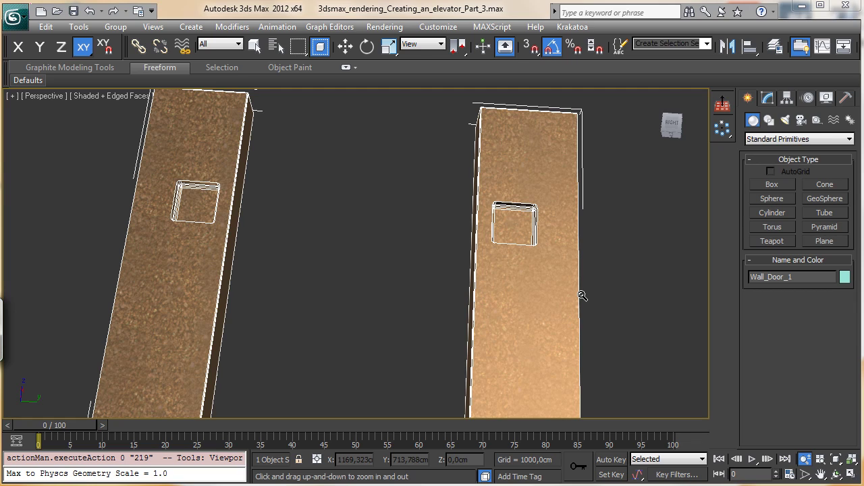
{"action": "left_click", "coordinate": [828, 242]}
{"action": "left_click", "coordinate": [851, 474]}
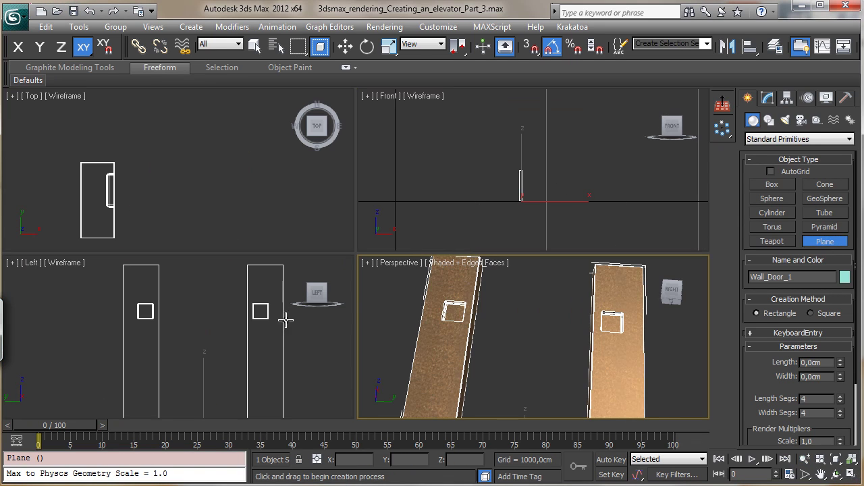
{"action": "key", "text": "alt+z"}
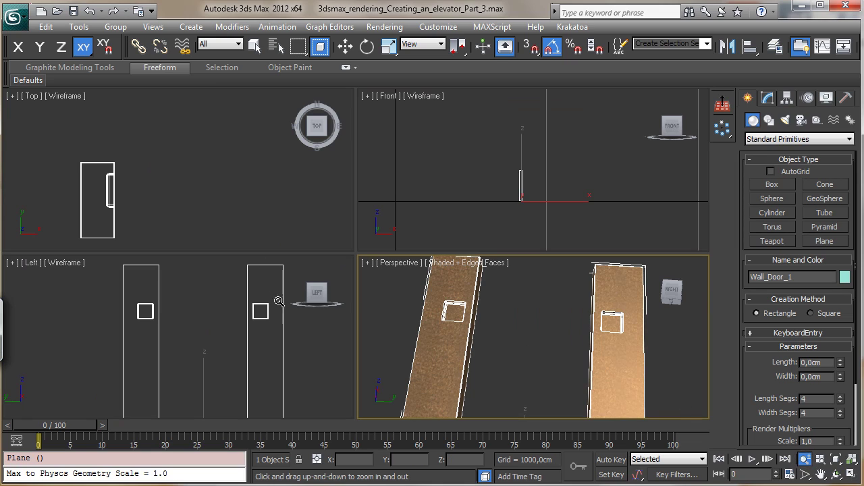
{"action": "left_click_drag", "start_coordinate": [279, 301], "coordinate": [268, 218]}
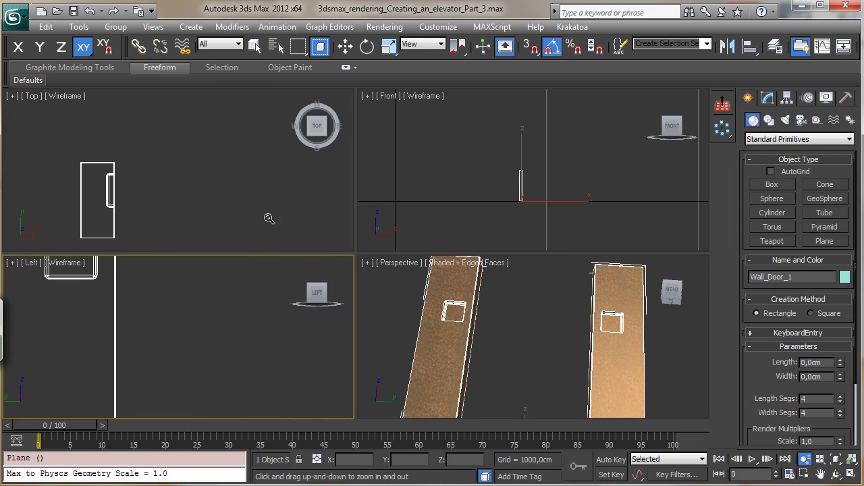
{"action": "left_click", "coordinate": [821, 475]}
{"action": "left_click_drag", "start_coordinate": [300, 316], "coordinate": [127, 411]}
{"action": "left_click_drag", "start_coordinate": [225, 374], "coordinate": [163, 383]}
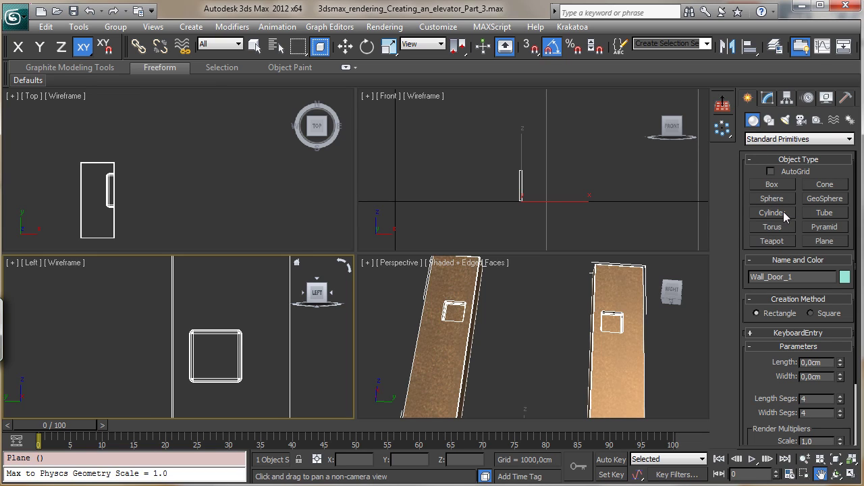
Create a chamfer box above the square recess in the Left view, about 15 cm long, 21.4 cm wide and 1.8 cm high
{"action": "left_click", "coordinate": [775, 139]}
{"action": "left_click", "coordinate": [777, 158]}
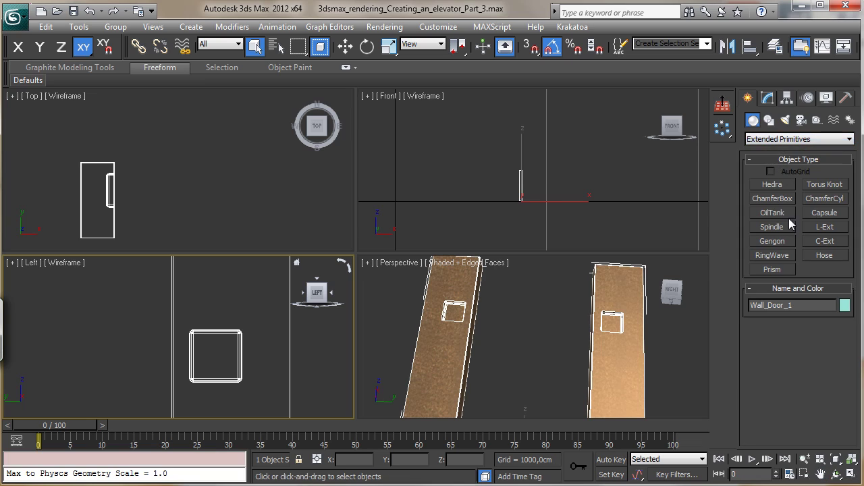
{"action": "left_click", "coordinate": [773, 199]}
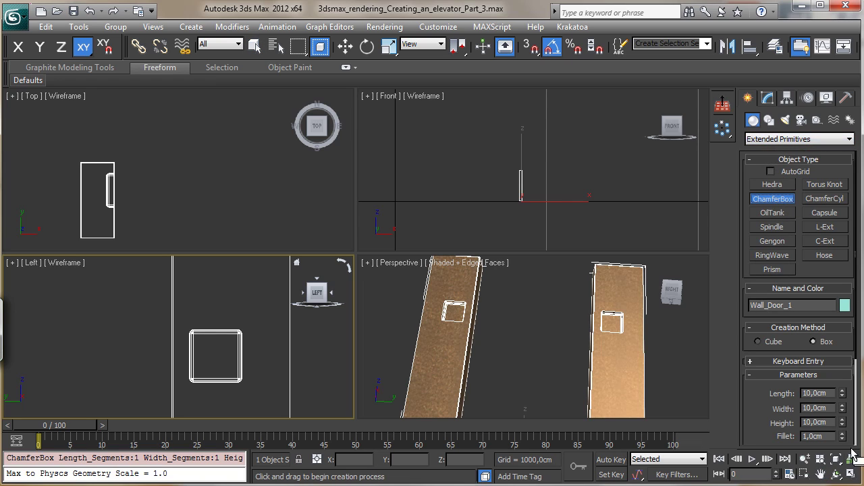
{"action": "left_click", "coordinate": [851, 474]}
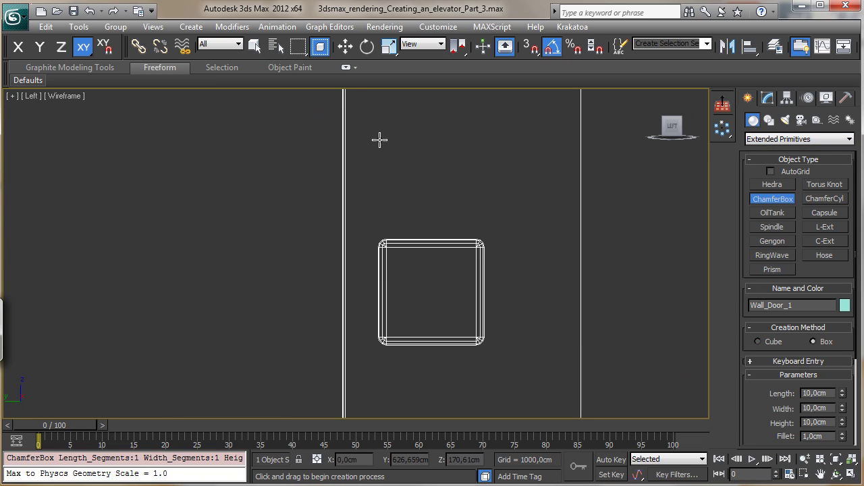
{"action": "mouse_move", "coordinate": [374, 135]}
{"action": "left_mouse_down"}
{"action": "mouse_move", "coordinate": [436, 209]}
{"action": "mouse_move", "coordinate": [487, 213]}
{"action": "left_mouse_up"}
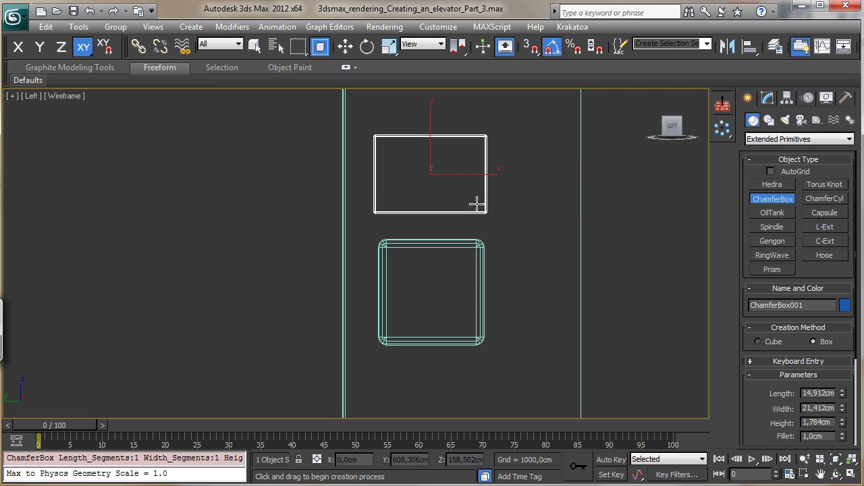
{"action": "left_click", "coordinate": [478, 202]}
{"action": "left_click", "coordinate": [467, 142]}
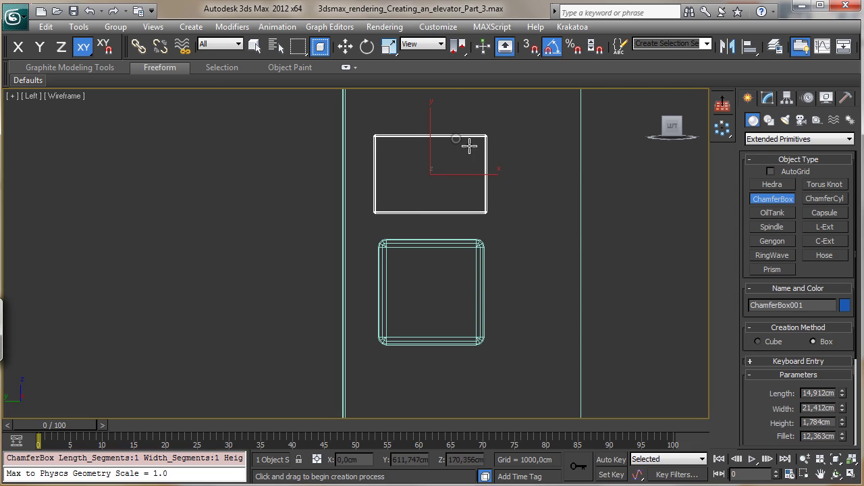
Align the chamfer box to the door wall on X, Y and Z position, center to center
{"action": "left_click", "coordinate": [852, 475]}
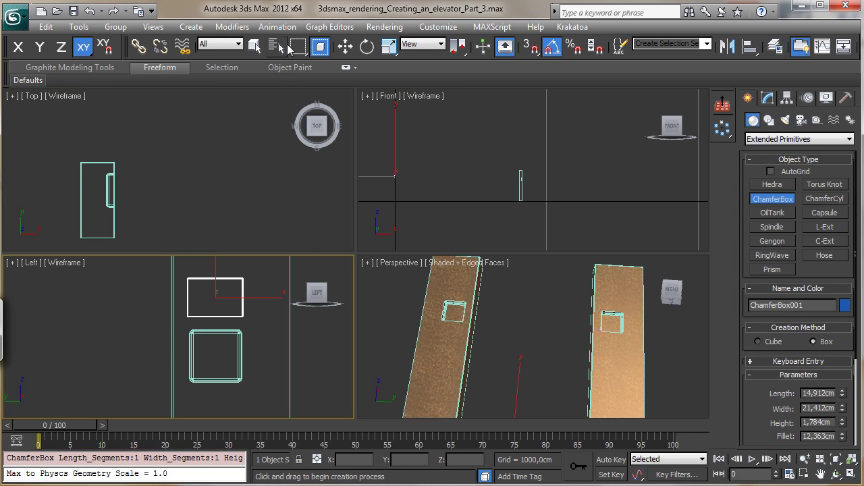
{"action": "left_click", "coordinate": [255, 45]}
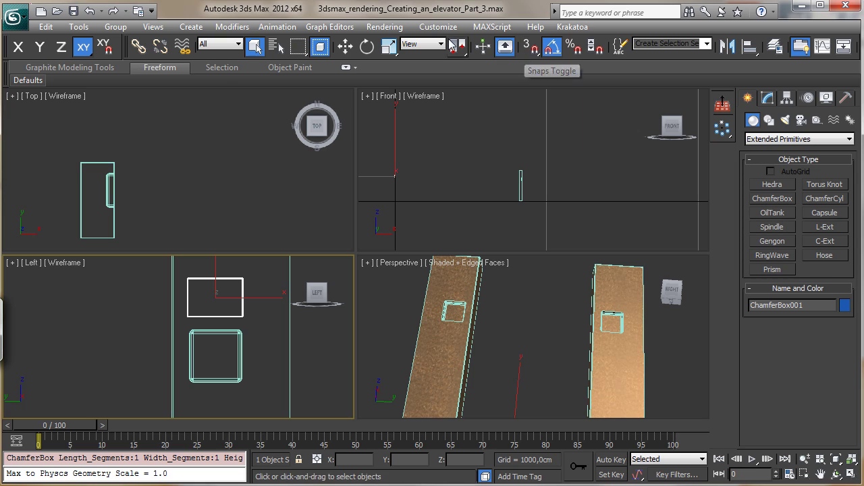
{"action": "left_click", "coordinate": [750, 45]}
{"action": "left_click", "coordinate": [611, 321]}
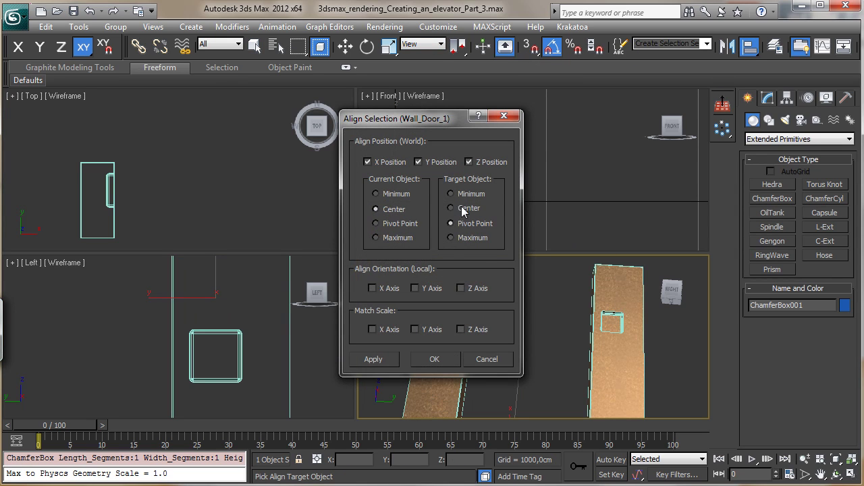
{"action": "left_click", "coordinate": [463, 210]}
{"action": "left_click", "coordinate": [430, 359]}
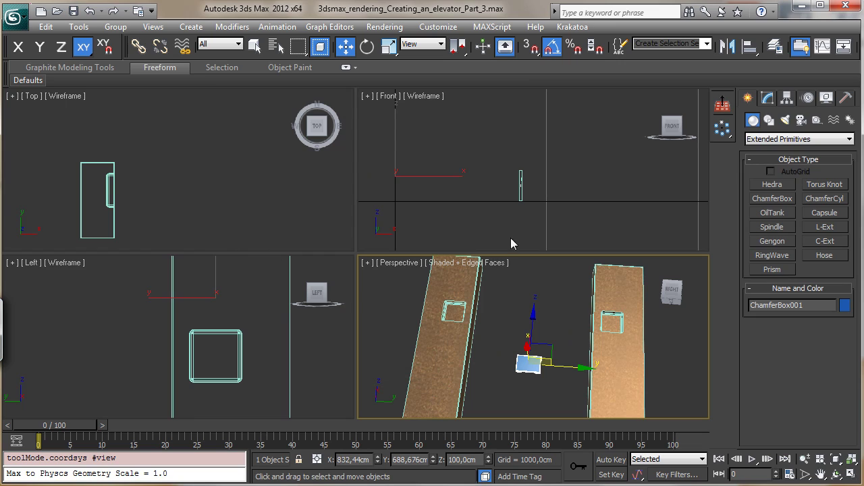
Move the chamfer box onto the front face of the wall panel on the +Y side, above its square recess
{"action": "left_click_drag", "start_coordinate": [578, 368], "coordinate": [607, 243]}
{"action": "right_click", "coordinate": [560, 203]}
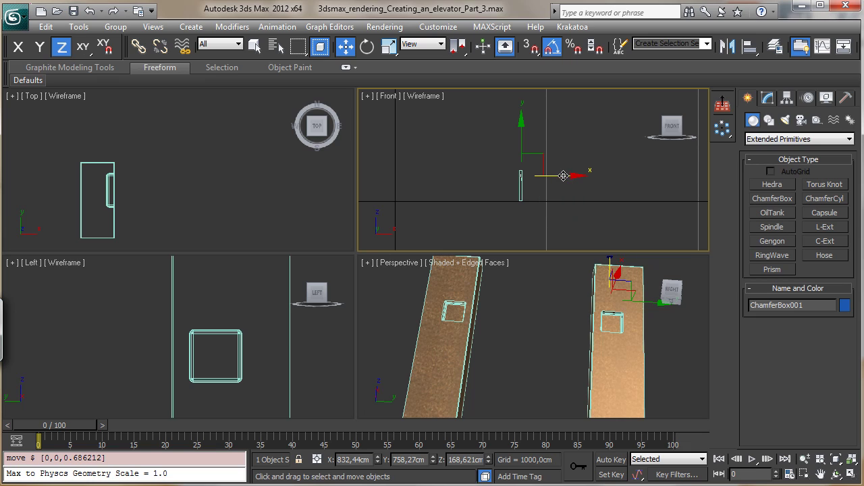
{"action": "left_click_drag", "start_coordinate": [565, 176], "coordinate": [566, 175]}
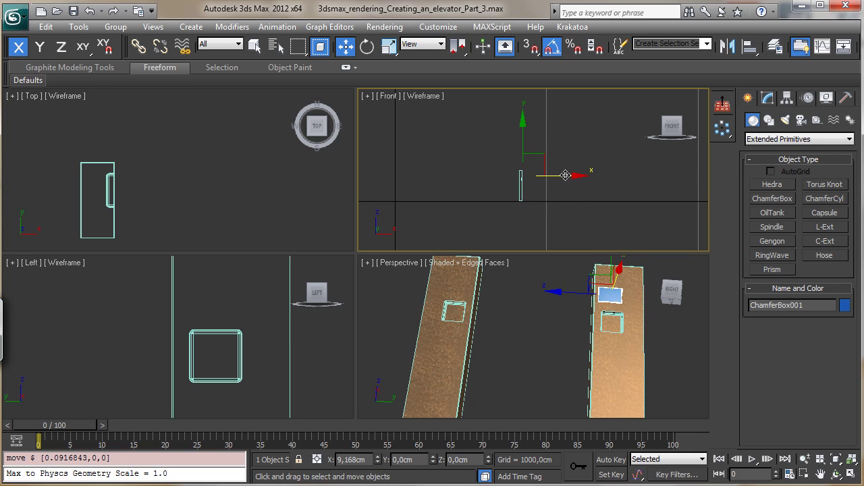
{"action": "right_click", "coordinate": [480, 317]}
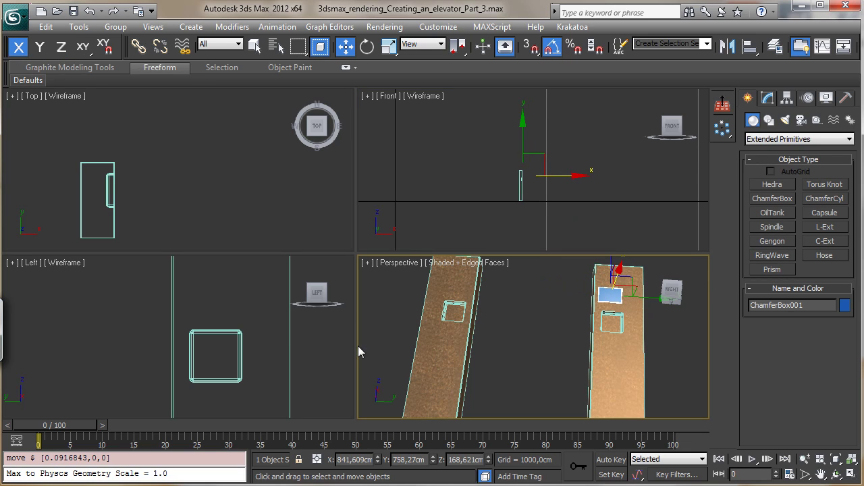
Adjust the chamfer box's position along Z and Y, leaving a gap above the square recess
{"action": "left_click", "coordinate": [850, 475]}
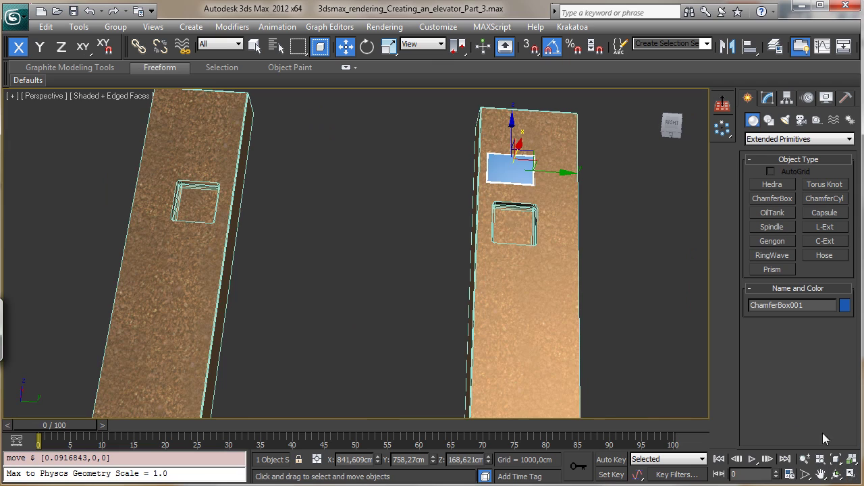
{"action": "left_click_drag", "start_coordinate": [511, 128], "coordinate": [512, 145]}
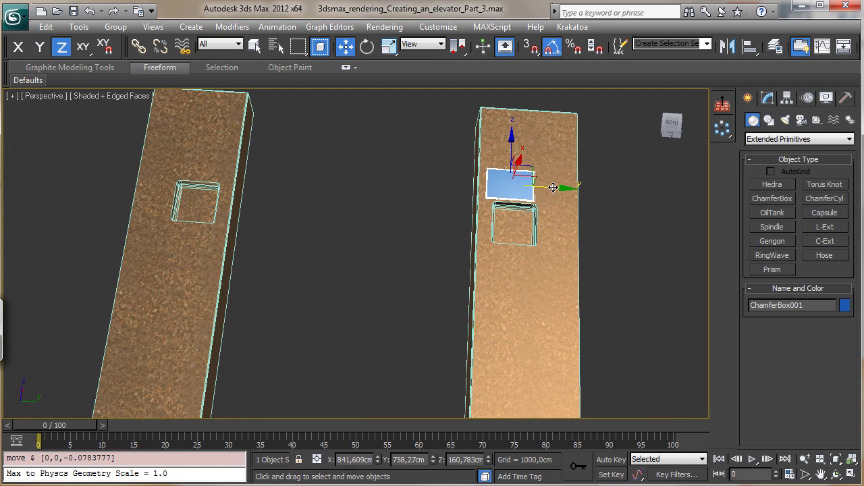
{"action": "left_click_drag", "start_coordinate": [555, 188], "coordinate": [558, 170]}
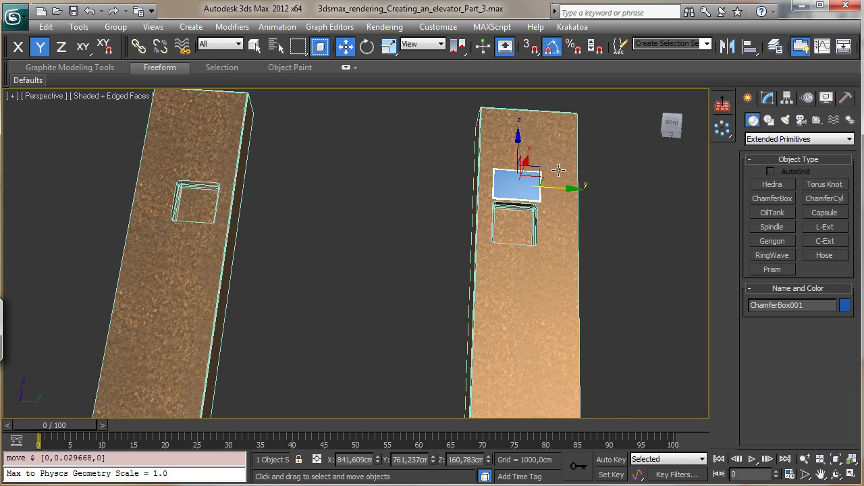
{"action": "left_click_drag", "start_coordinate": [516, 150], "coordinate": [517, 137]}
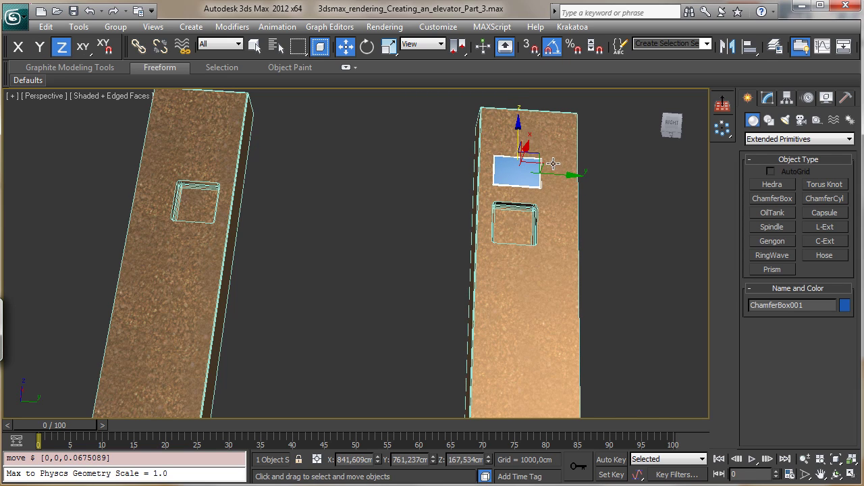
Lower the chamfer box to about 165.7 cm in Z and nudge it slightly along negative Y to center it over the recess
{"action": "left_click", "coordinate": [835, 459]}
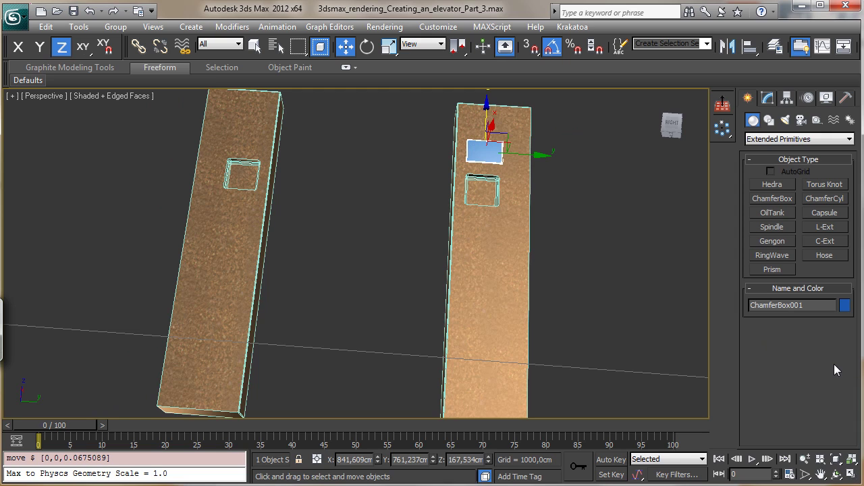
{"action": "left_click", "coordinate": [836, 460]}
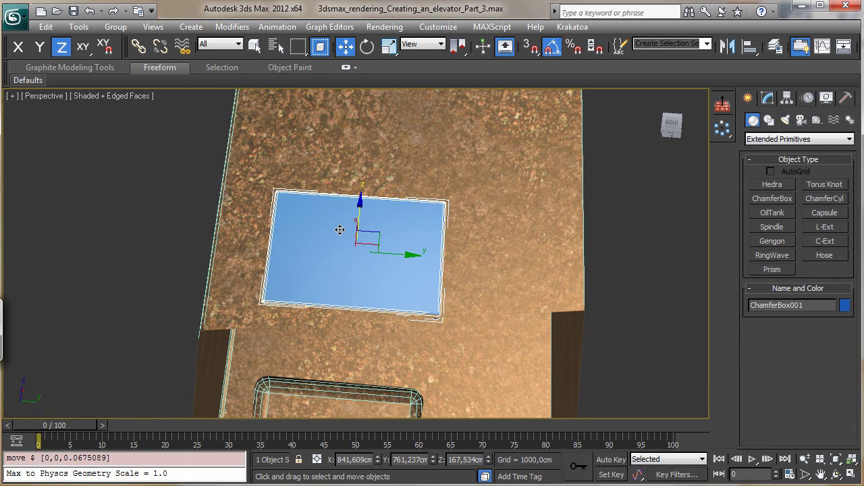
{"action": "left_click_drag", "start_coordinate": [358, 211], "coordinate": [359, 224]}
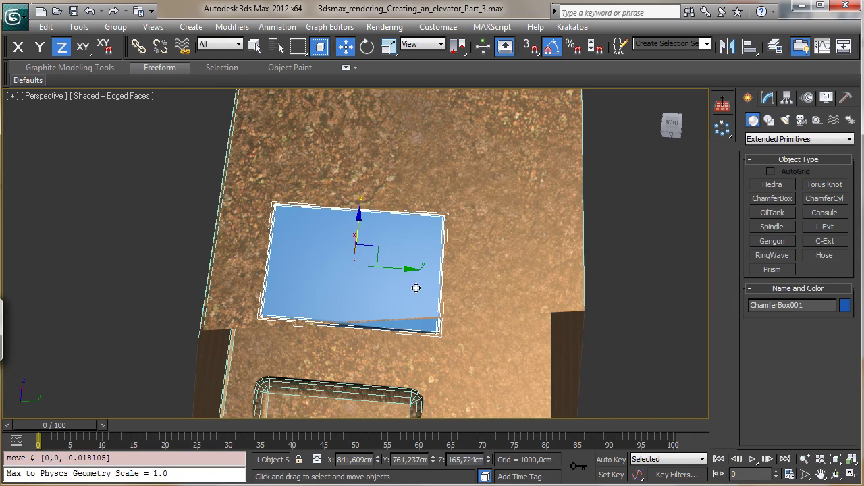
{"action": "left_click", "coordinate": [806, 460]}
{"action": "left_click_drag", "start_coordinate": [432, 270], "coordinate": [402, 267]}
{"action": "left_click", "coordinate": [347, 47]}
{"action": "left_click", "coordinate": [836, 475]}
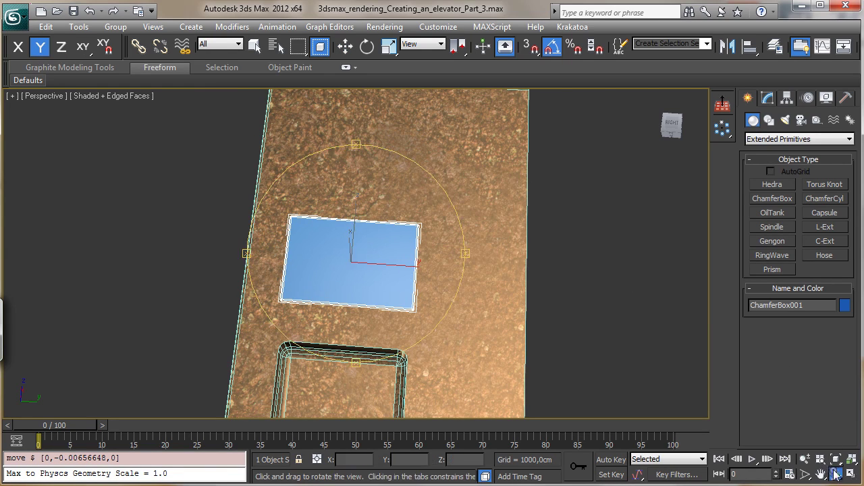
{"action": "left_click_drag", "start_coordinate": [338, 278], "coordinate": [338, 300]}
Open the Material Editor, pick the third sample, an unused default material, and name it "White metal plate"
{"action": "left_click", "coordinate": [767, 98]}
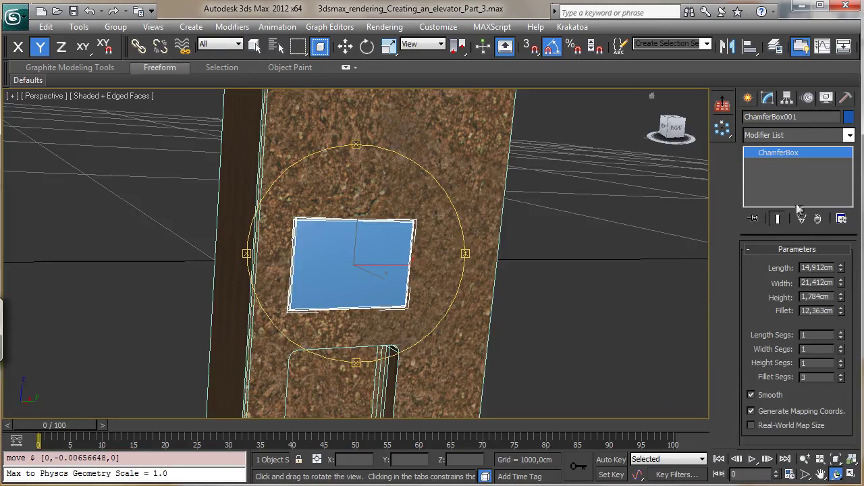
{"action": "left_click_drag", "start_coordinate": [671, 54], "coordinate": [449, 50]}
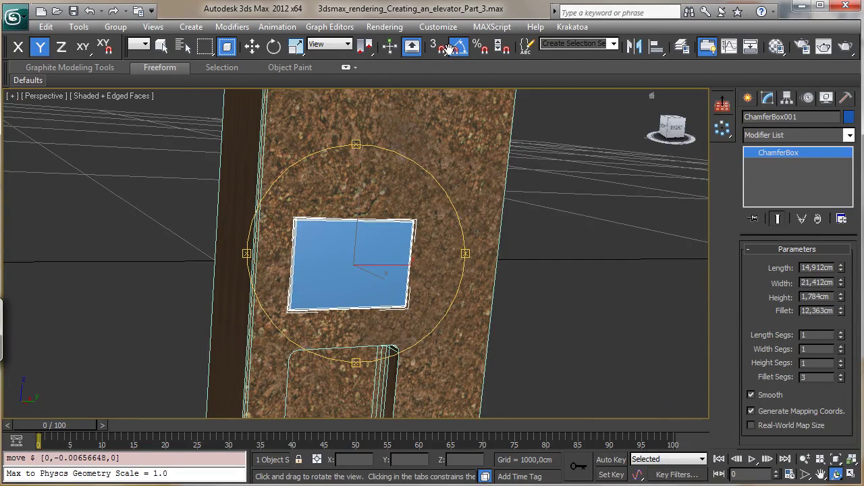
{"action": "left_click", "coordinate": [776, 46]}
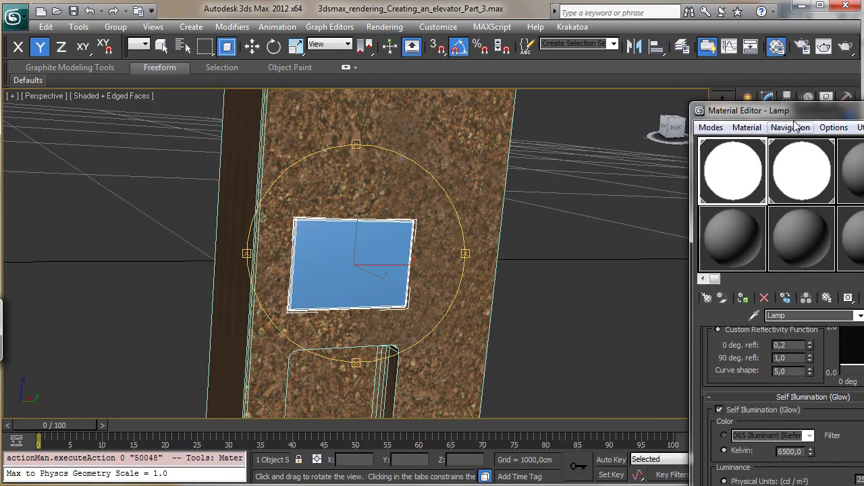
{"action": "left_click_drag", "start_coordinate": [795, 110], "coordinate": [637, 14]}
{"action": "left_click", "coordinate": [698, 70]}
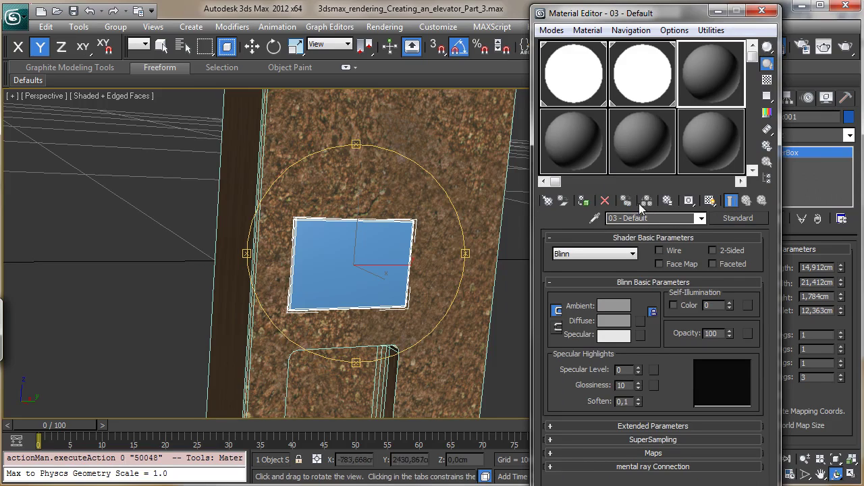
{"action": "left_click", "coordinate": [652, 218]}
{"action": "type", "text": "Whit"}
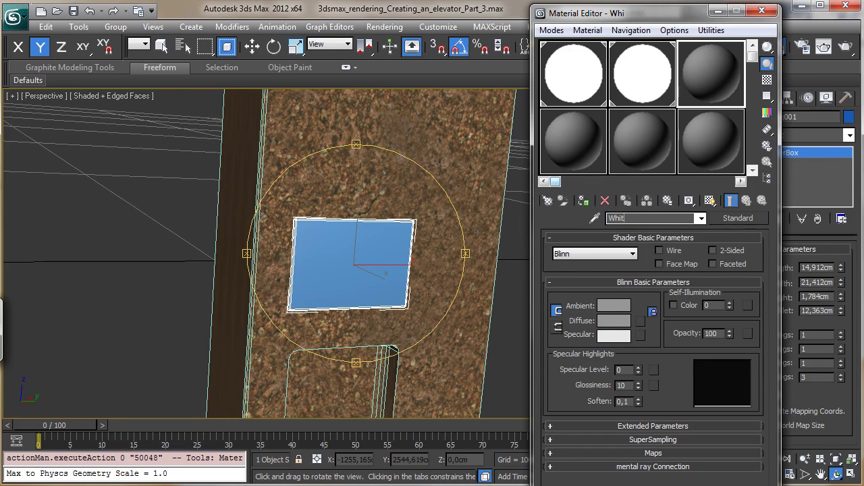
{"action": "type", "text": "e metal p"}
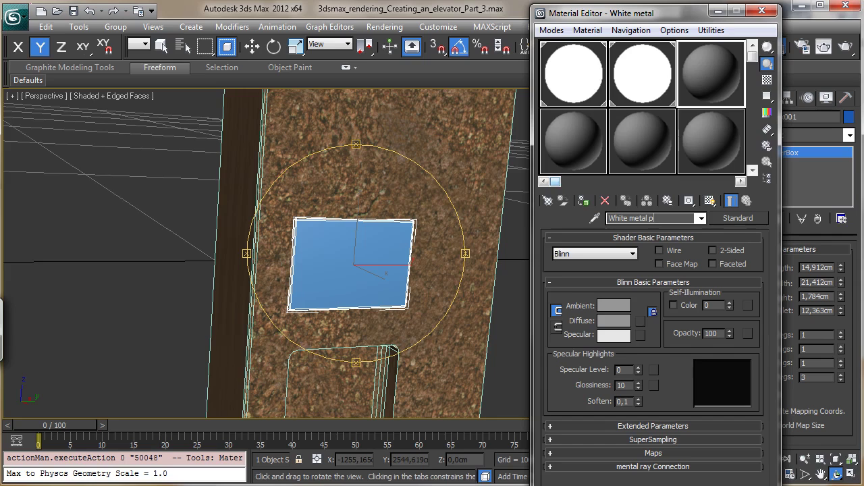
{"action": "type", "text": "late"}
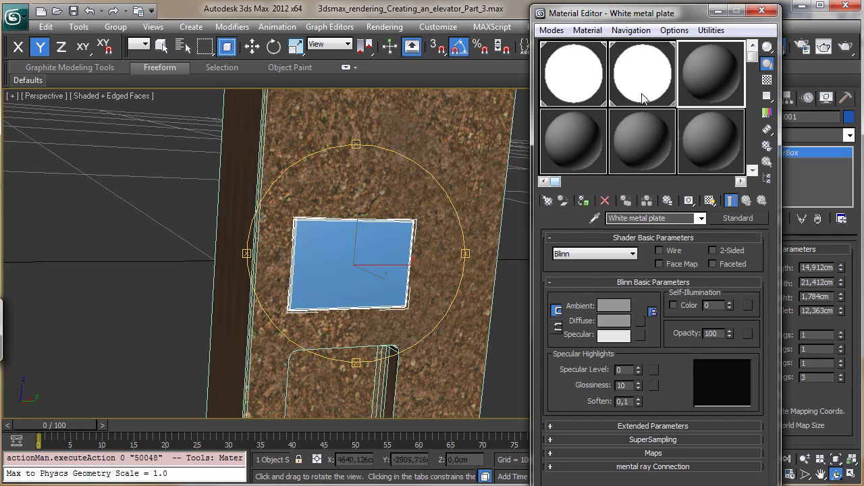
Assign the White metal plate material to the chamfer box and change its type to Arch & Design
{"action": "left_click", "coordinate": [584, 200]}
{"action": "left_click", "coordinate": [701, 220]}
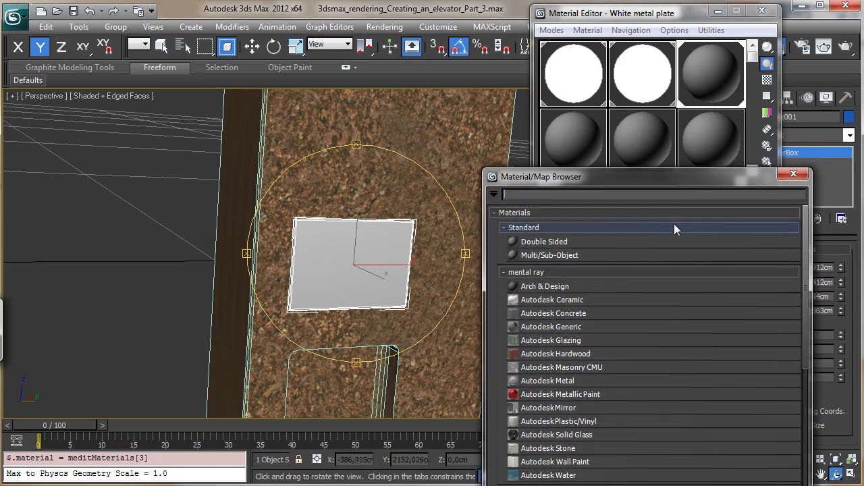
{"action": "double_click", "coordinate": [530, 291]}
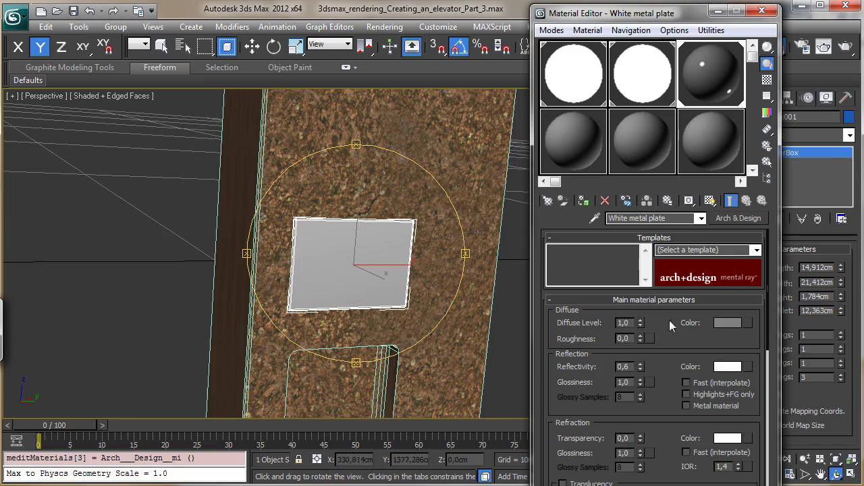
Set the material's diffuse color to pure white, with red, green and blue at 1,0
{"action": "left_click", "coordinate": [721, 324]}
{"action": "left_click", "coordinate": [387, 184]}
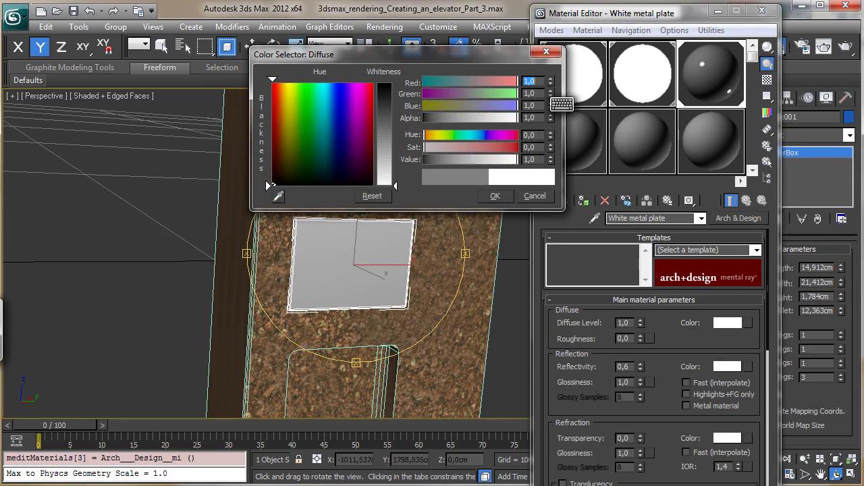
{"action": "left_click", "coordinate": [495, 196]}
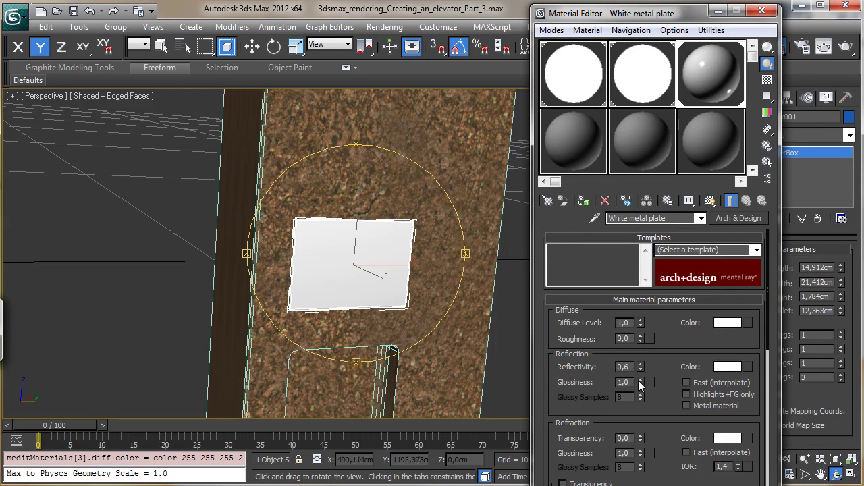
Set the material's reflectivity to 0,4 and its reflection glossiness to 0,25
{"action": "left_click_drag", "start_coordinate": [641, 384], "coordinate": [638, 428]}
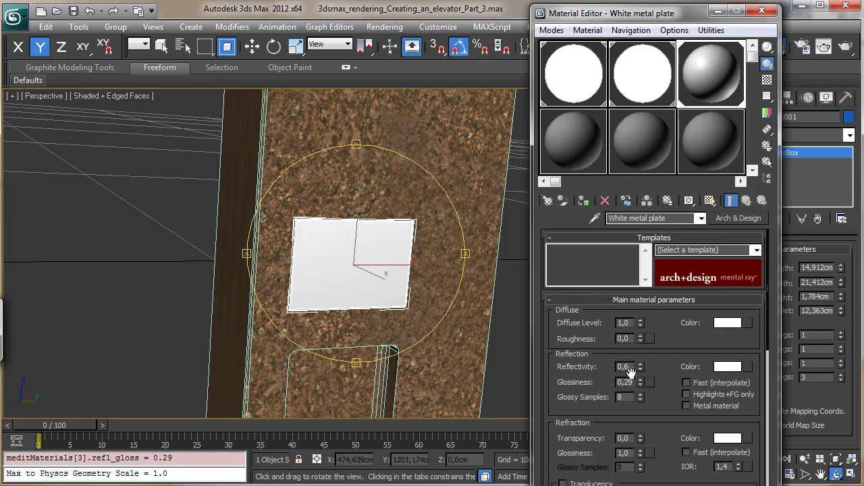
{"action": "key", "text": "BackSpace"}
{"action": "type", "text": "4"}
{"action": "left_click", "coordinate": [640, 385]}
{"action": "left_click", "coordinate": [640, 384]}
{"action": "left_click", "coordinate": [584, 200]}
Set the material's IOR to 8 and make its BRDF reflectivity follow By IOR (fresnel reflections)
{"action": "scroll", "coordinate": [665, 326], "scroll_direction": "down", "scroll_amount": 2}
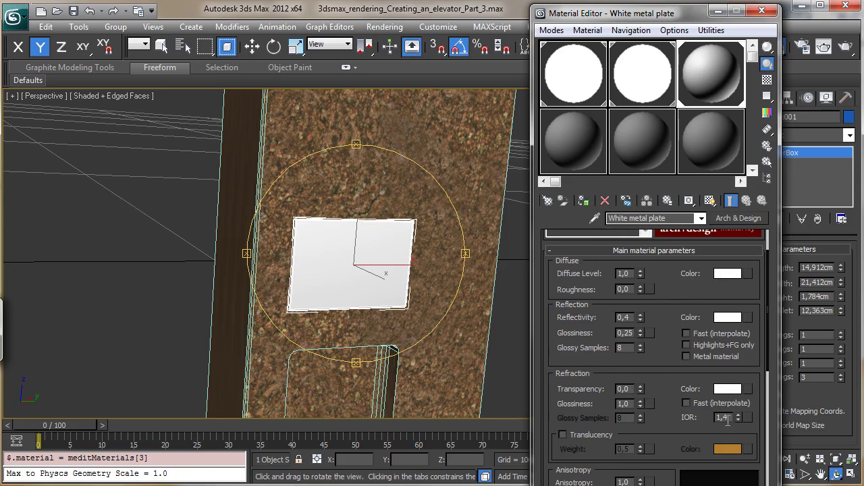
{"action": "double_click", "coordinate": [728, 417]}
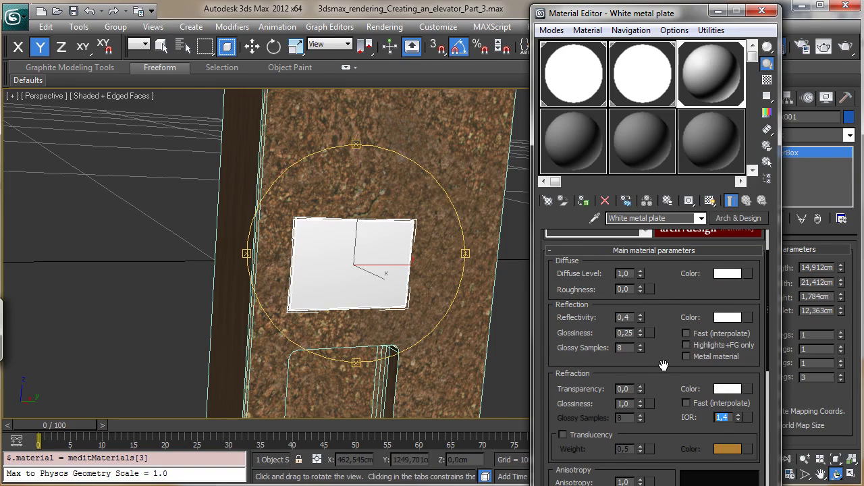
{"action": "type", "text": "8"}
{"action": "key", "text": "Return"}
{"action": "scroll", "coordinate": [658, 372], "scroll_direction": "down", "scroll_amount": 10}
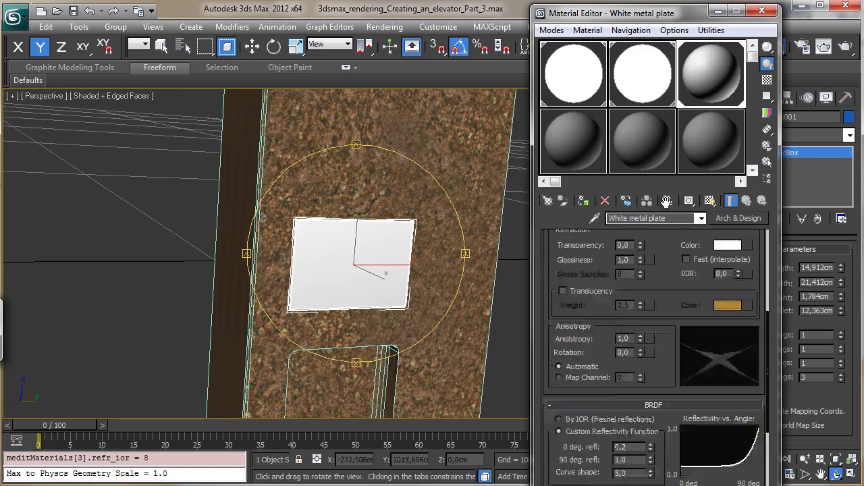
{"action": "left_click", "coordinate": [568, 303]}
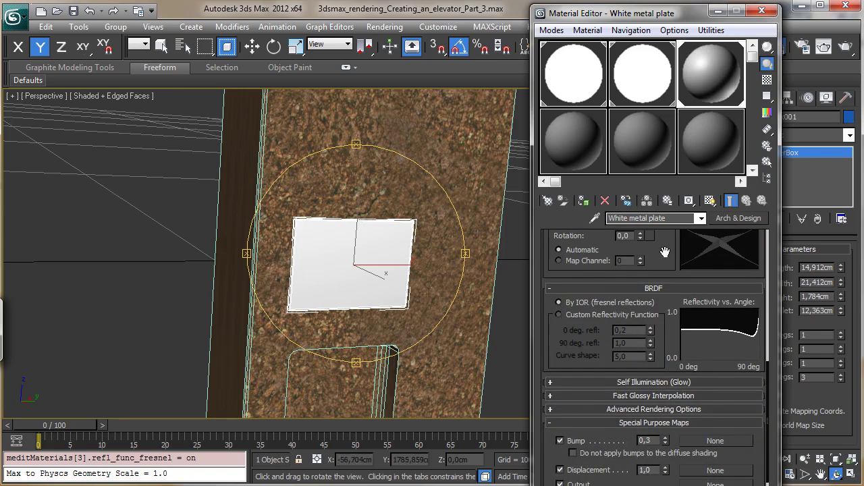
Show the checkered background behind the material sample and start adding a Bitmap map to the diffuse color
{"action": "left_click", "coordinate": [767, 79]}
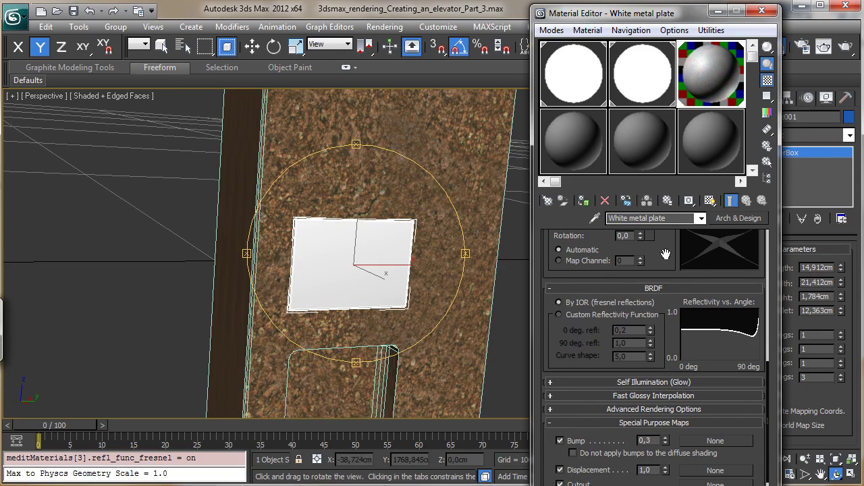
{"action": "scroll", "coordinate": [666, 254], "scroll_direction": "up", "scroll_amount": 5}
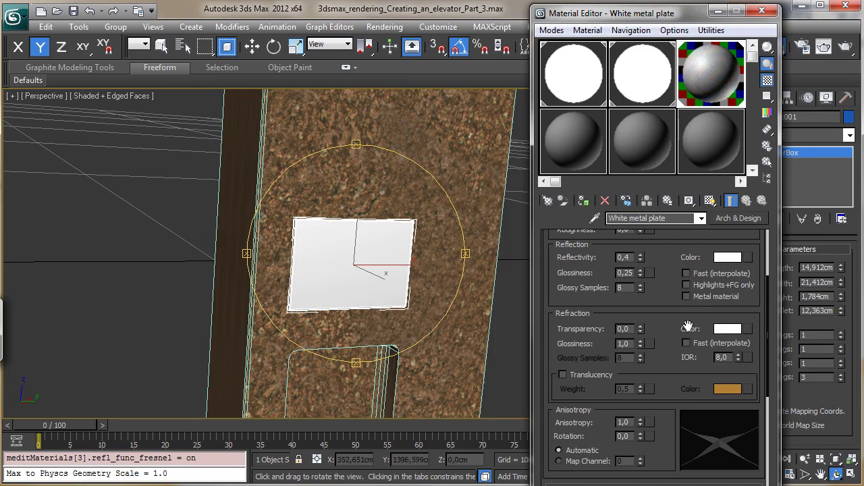
{"action": "left_click_drag", "start_coordinate": [668, 245], "coordinate": [657, 458]}
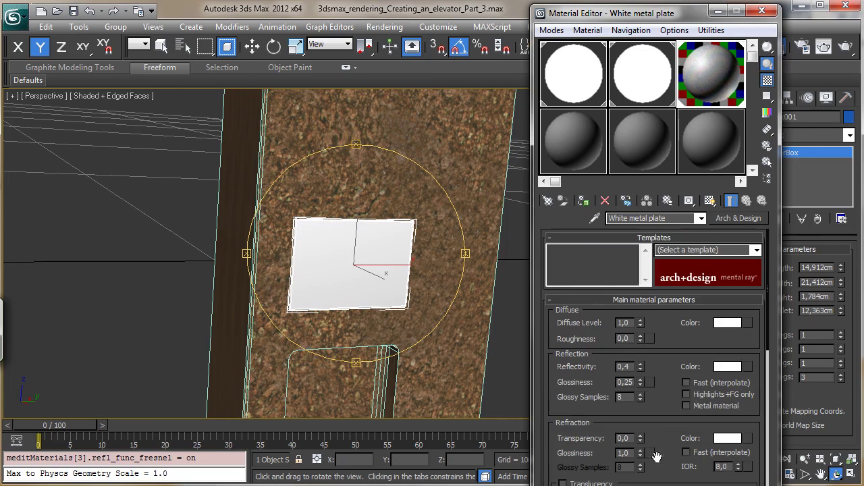
{"action": "left_click", "coordinate": [746, 323]}
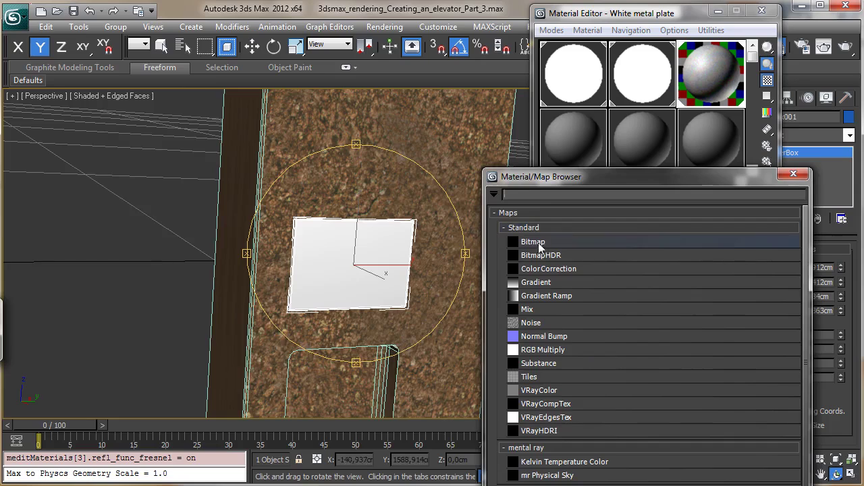
{"action": "double_click", "coordinate": [540, 247]}
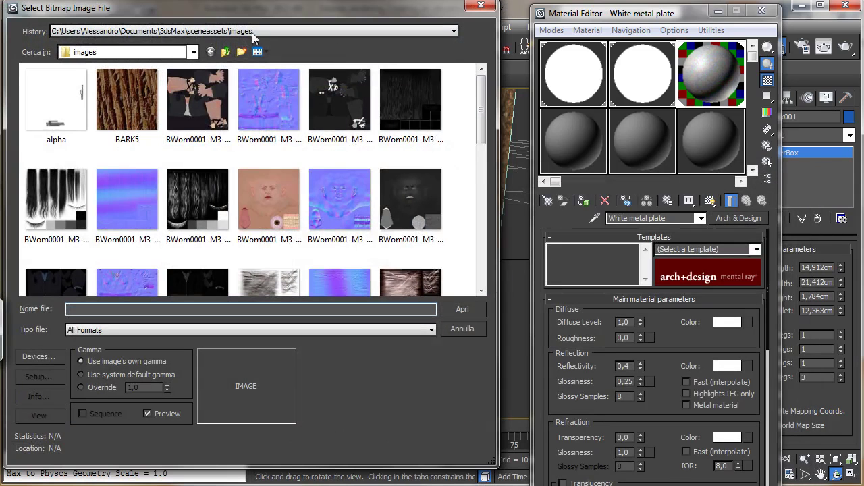
Browse for the bitmap in the maps folder of the 3ds Max 2012 installation on drive C, under Programmi\Autodesk
{"action": "left_click", "coordinate": [226, 52]}
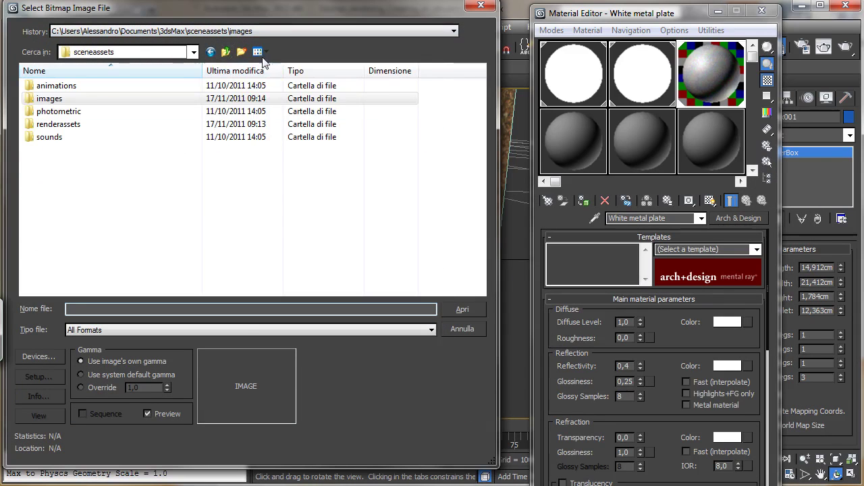
{"action": "left_click", "coordinate": [225, 52]}
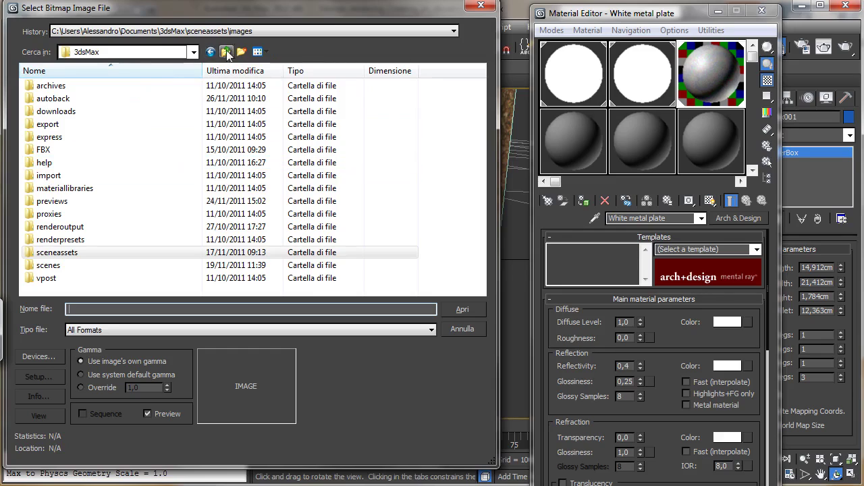
{"action": "left_click", "coordinate": [139, 68]}
{"action": "left_click", "coordinate": [140, 52]}
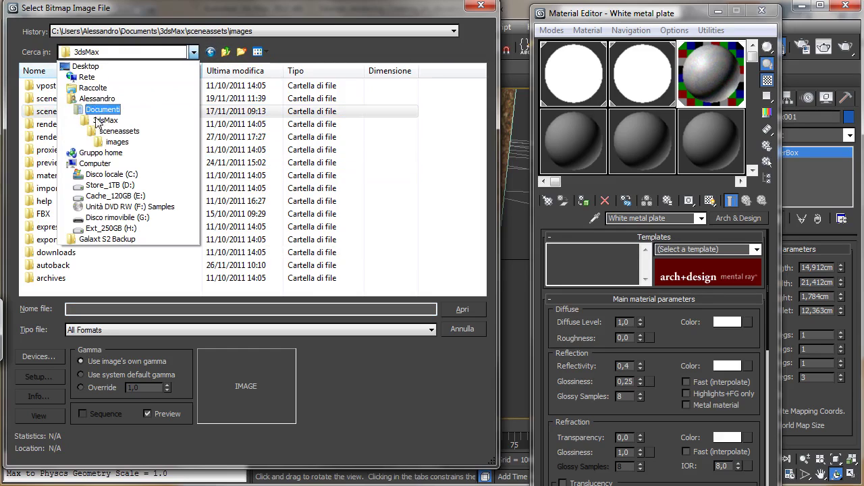
{"action": "left_click", "coordinate": [105, 174]}
{"action": "double_click", "coordinate": [67, 151]}
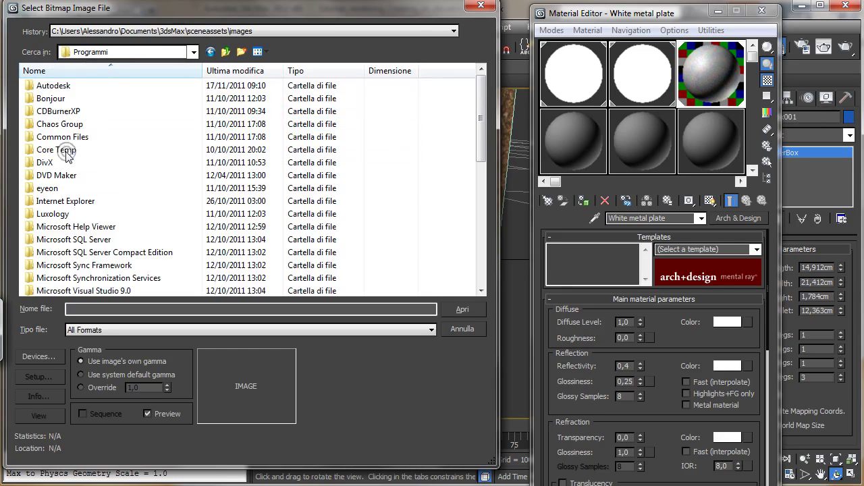
{"action": "double_click", "coordinate": [67, 85]}
{"action": "double_click", "coordinate": [70, 87]}
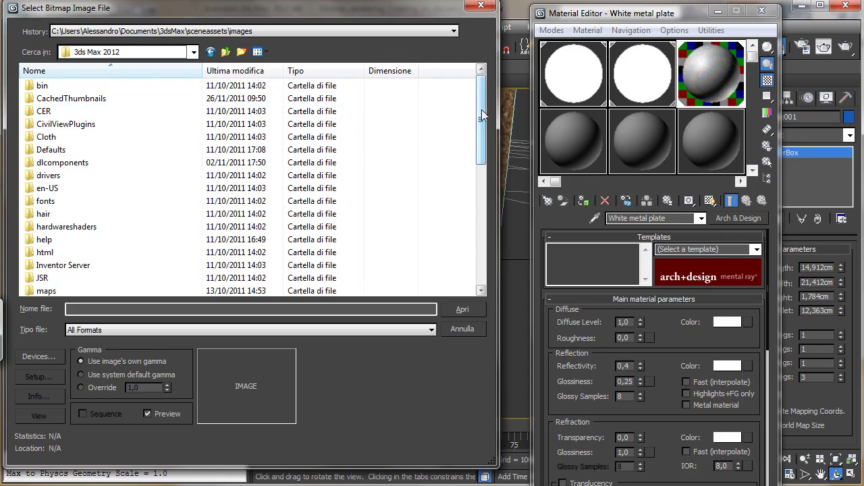
{"action": "left_click_drag", "start_coordinate": [481, 119], "coordinate": [480, 192]}
{"action": "double_click", "coordinate": [46, 123]}
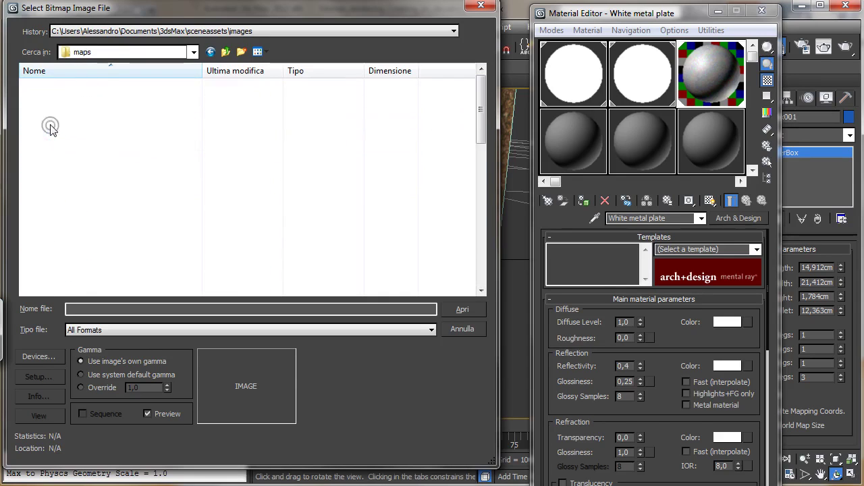
Show the maps folder as thumbnails and look through its contents and the Misc subfolder for a suitable texture
{"action": "left_click_drag", "start_coordinate": [481, 108], "coordinate": [482, 187]}
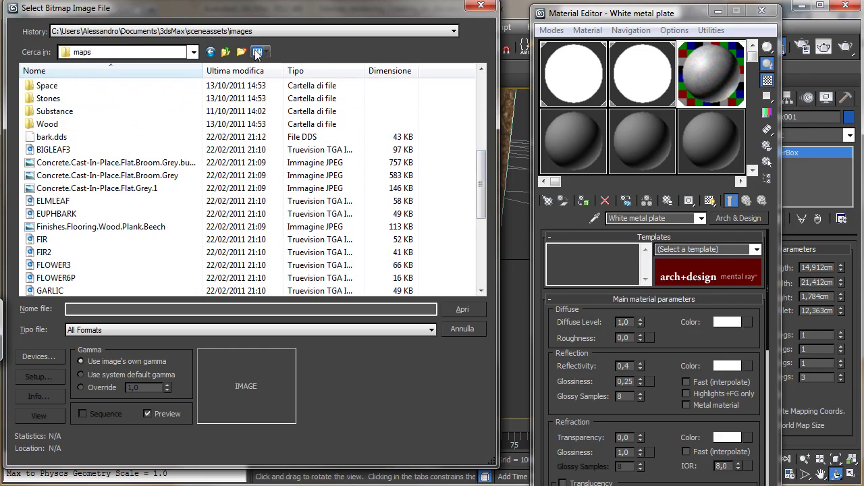
{"action": "left_click", "coordinate": [257, 54]}
{"action": "left_click", "coordinate": [287, 101]}
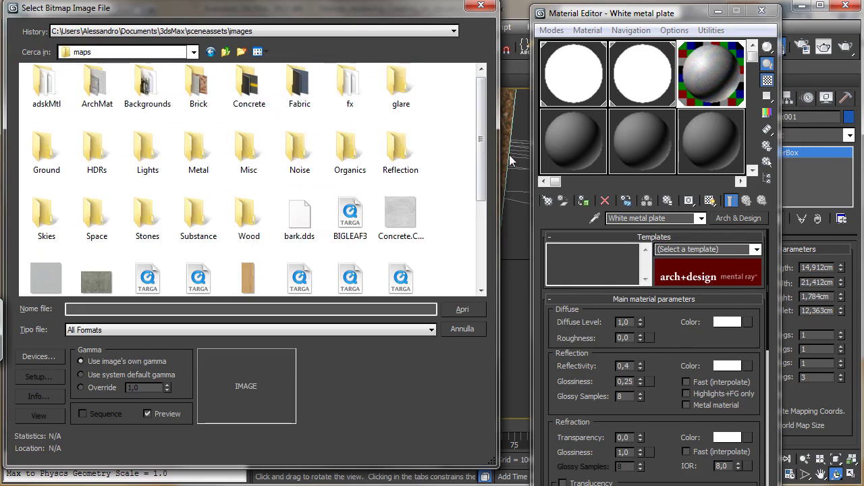
{"action": "left_click_drag", "start_coordinate": [482, 146], "coordinate": [489, 229]}
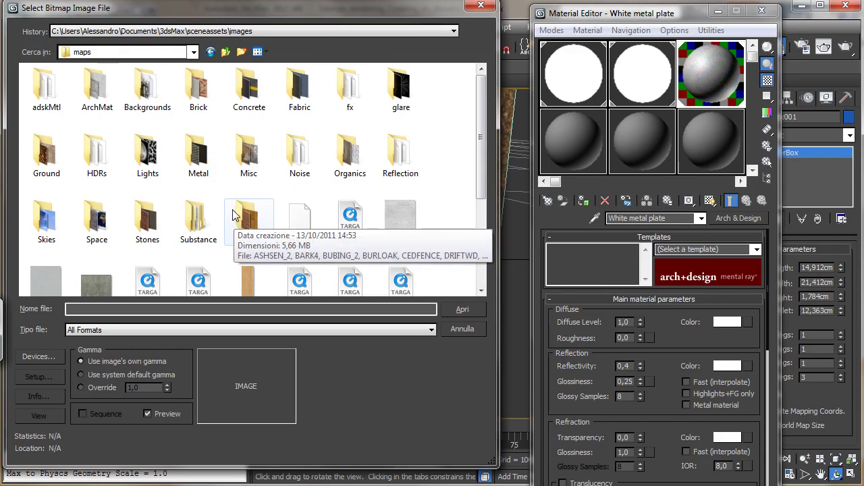
{"action": "double_click", "coordinate": [250, 154]}
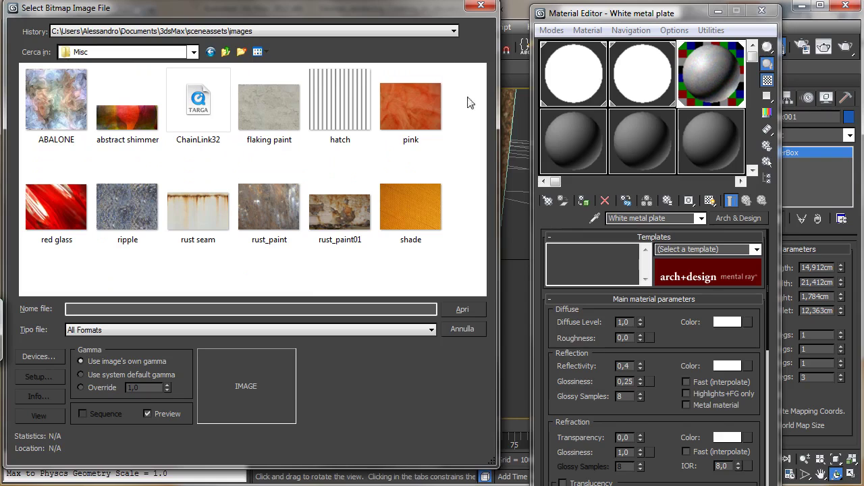
{"action": "left_click", "coordinate": [225, 52]}
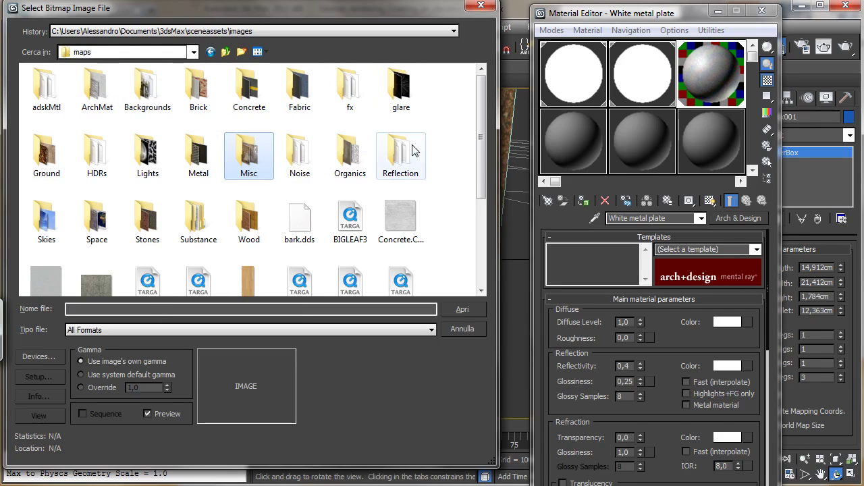
Load elevator.jpg from the cgcookie temp folder on drive D as the diffuse bitmap and show the map in the viewport
{"action": "left_click", "coordinate": [142, 54]}
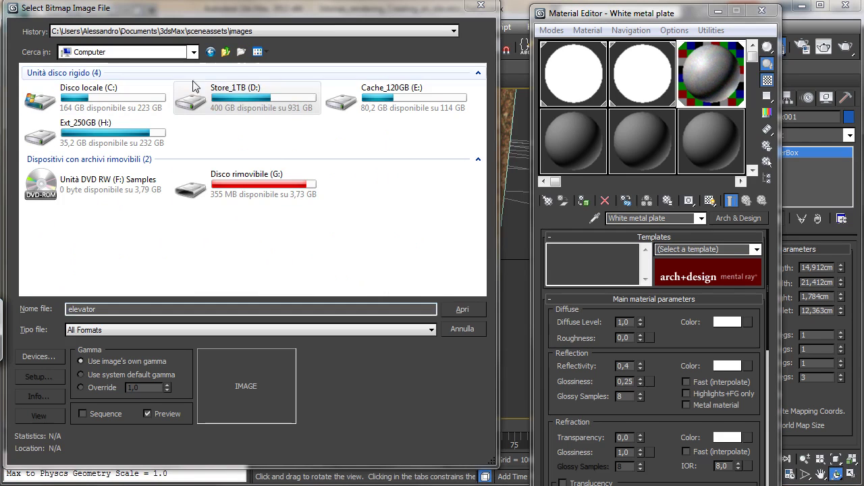
{"action": "left_click", "coordinate": [230, 101]}
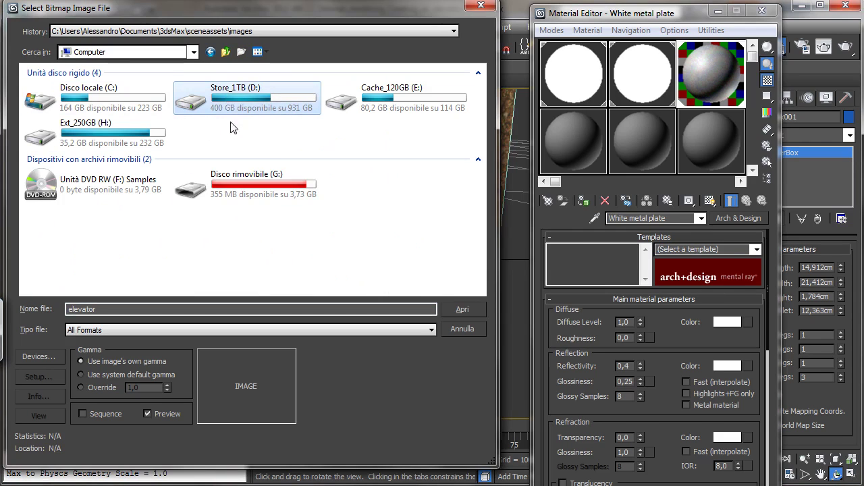
{"action": "double_click", "coordinate": [232, 99]}
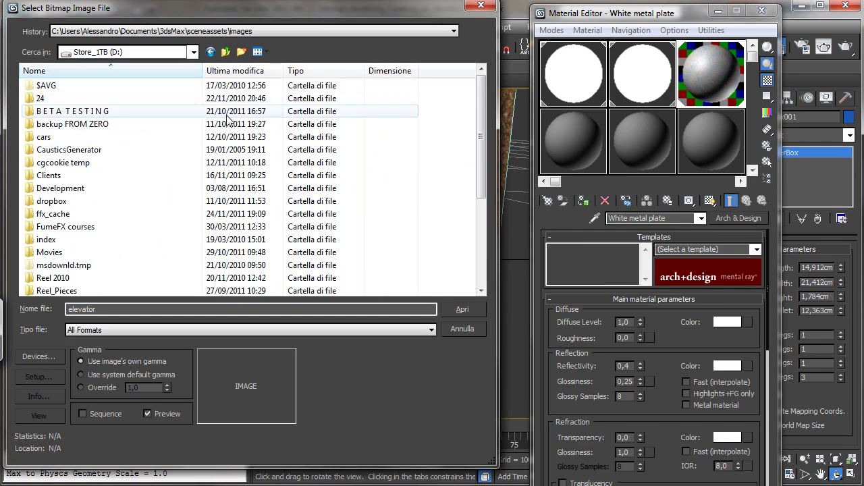
{"action": "double_click", "coordinate": [73, 162]}
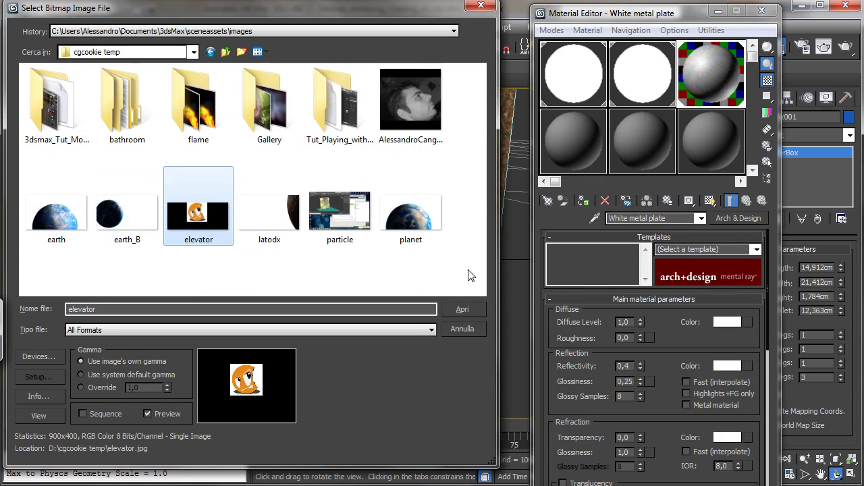
{"action": "left_click", "coordinate": [461, 310]}
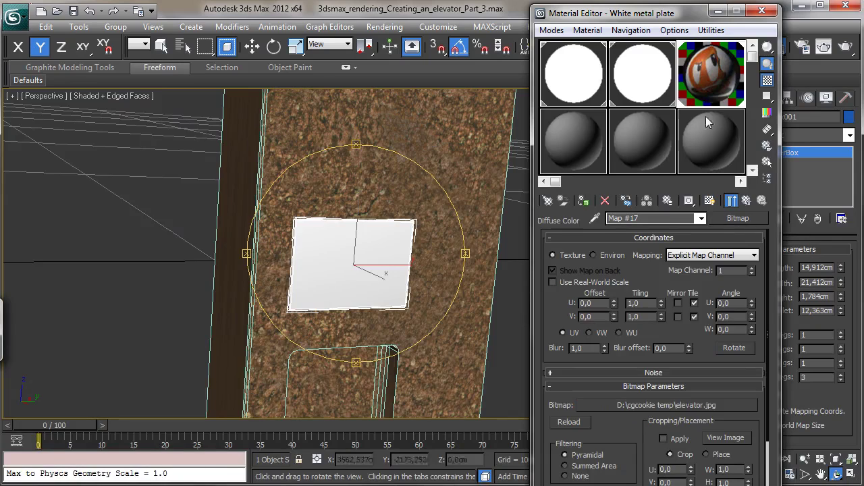
{"action": "left_click", "coordinate": [710, 201]}
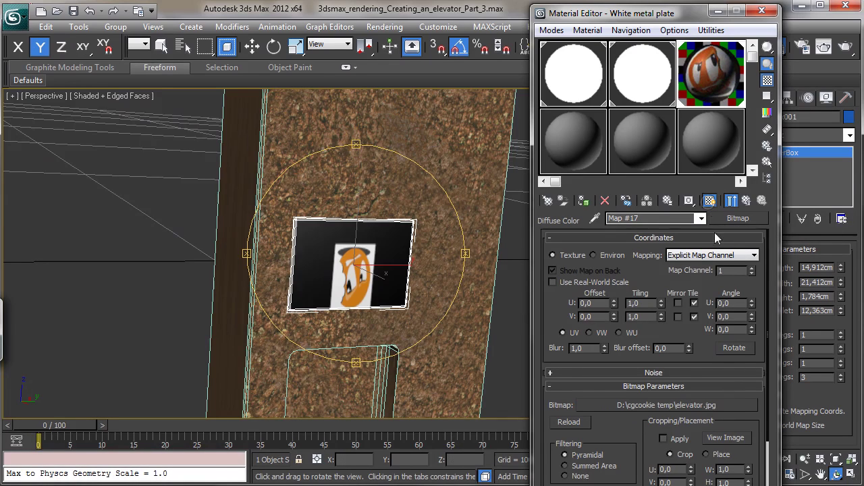
Crop the bitmap to the orange logo with U 0.328, V 0.0, W 0.327 and H 0.717, and apply the cropping
{"action": "left_click", "coordinate": [742, 438]}
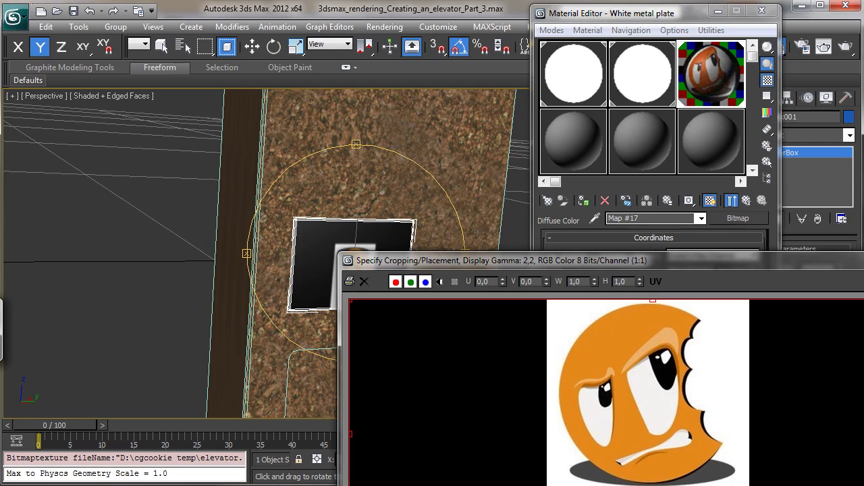
{"action": "left_click_drag", "start_coordinate": [863, 415], "coordinate": [750, 412]}
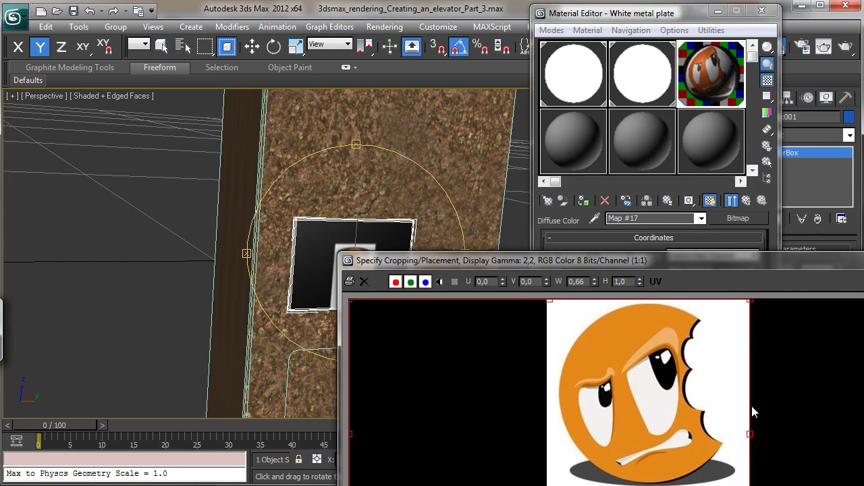
{"action": "left_click_drag", "start_coordinate": [351, 434], "coordinate": [548, 416]}
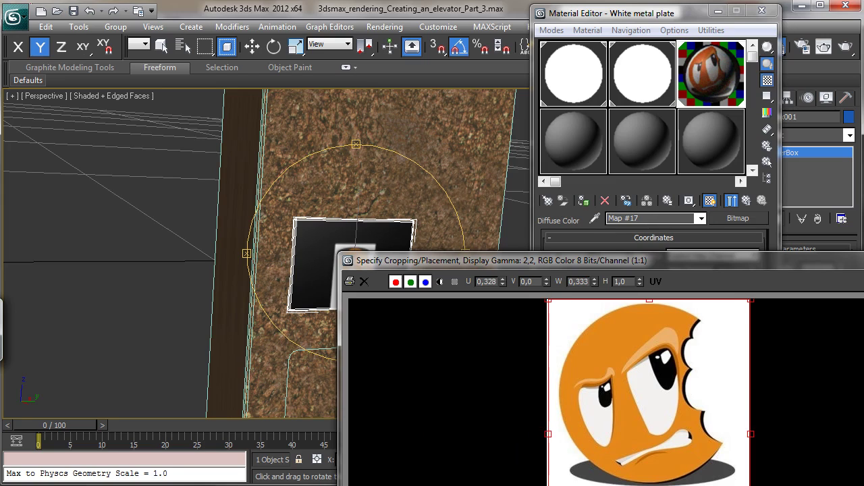
{"action": "left_click_drag", "start_coordinate": [649, 485], "coordinate": [650, 485]}
{"action": "left_click_drag", "start_coordinate": [748, 395], "coordinate": [747, 396]}
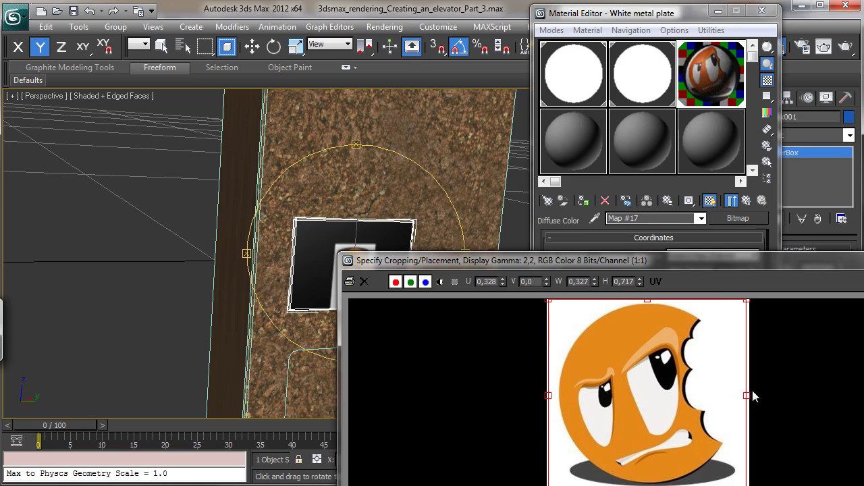
{"action": "left_click", "coordinate": [863, 259]}
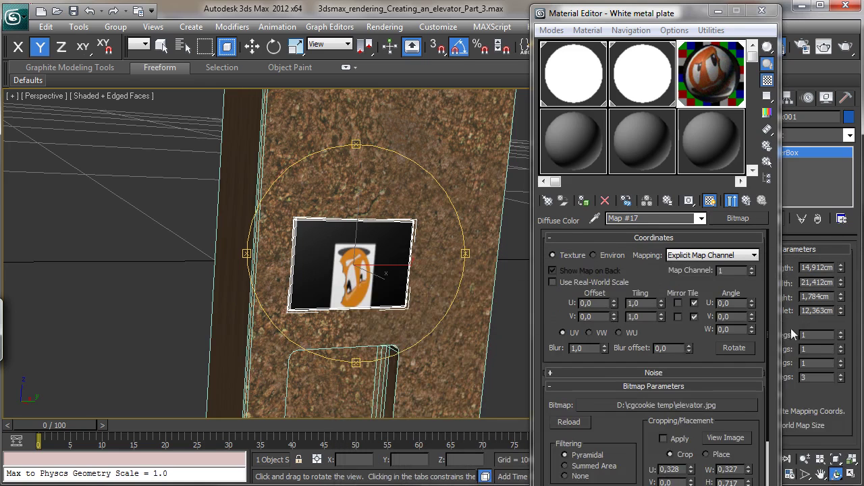
{"action": "left_click", "coordinate": [673, 438]}
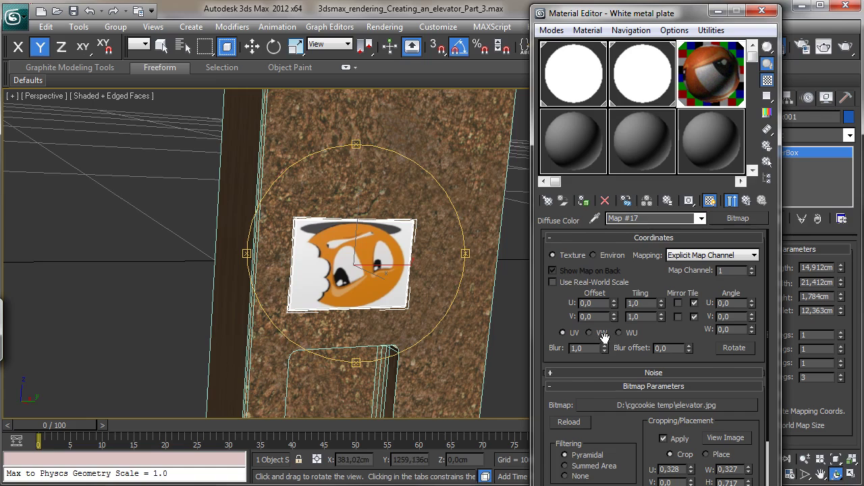
Rotate the plate -180 degrees about the X axis so that its logo stands upright
{"action": "left_click", "coordinate": [273, 47]}
{"action": "left_click_drag", "start_coordinate": [375, 238], "coordinate": [377, 362]}
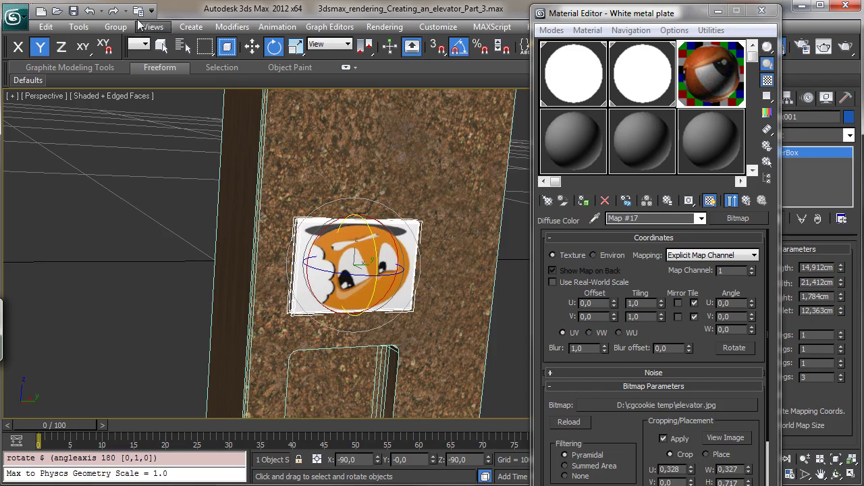
{"action": "left_click", "coordinate": [89, 10]}
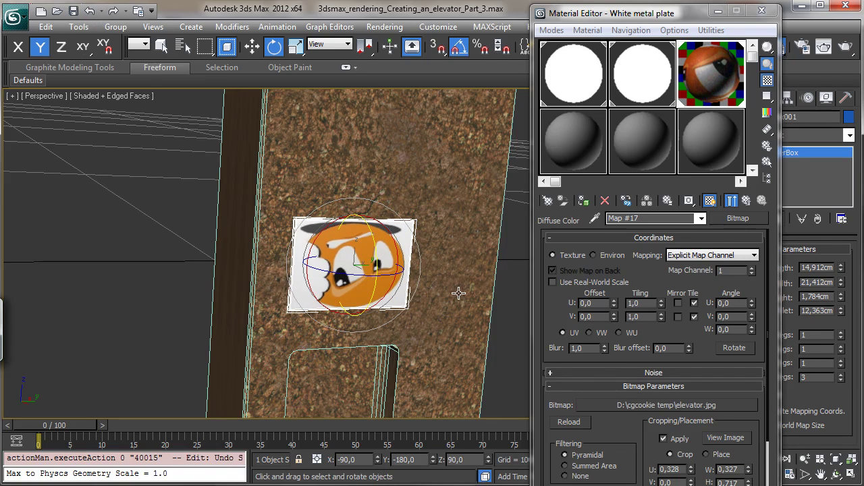
{"action": "left_click_drag", "start_coordinate": [318, 234], "coordinate": [497, 217]}
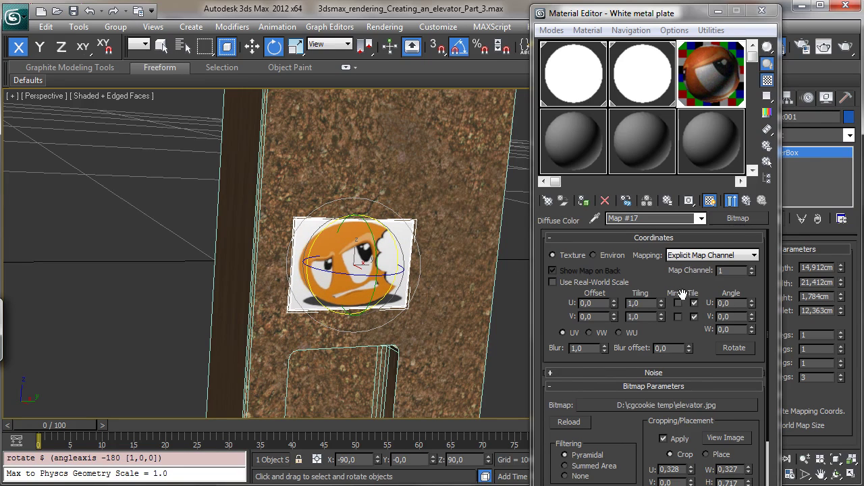
Turn off U and V tile repetition for the bitmap, set its tiling to U 1.6 and V 1.3, and close the Material Editor
{"action": "left_click", "coordinate": [694, 316]}
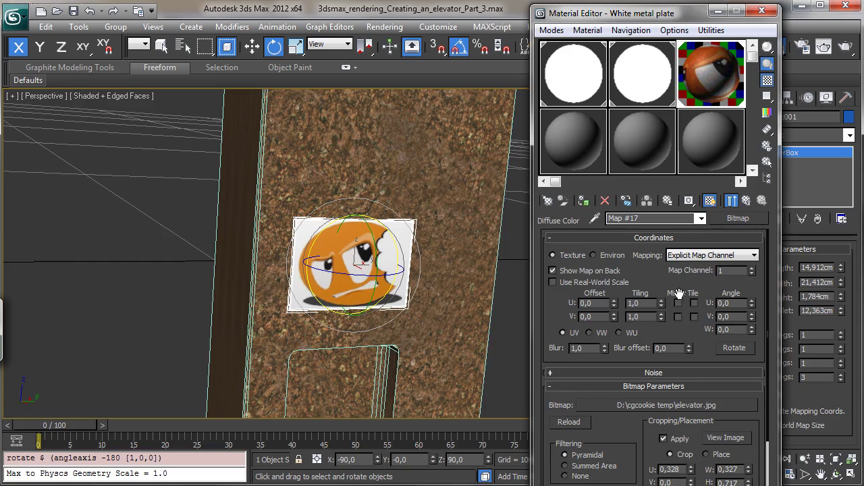
{"action": "left_click", "coordinate": [661, 300]}
{"action": "left_click", "coordinate": [661, 300]}
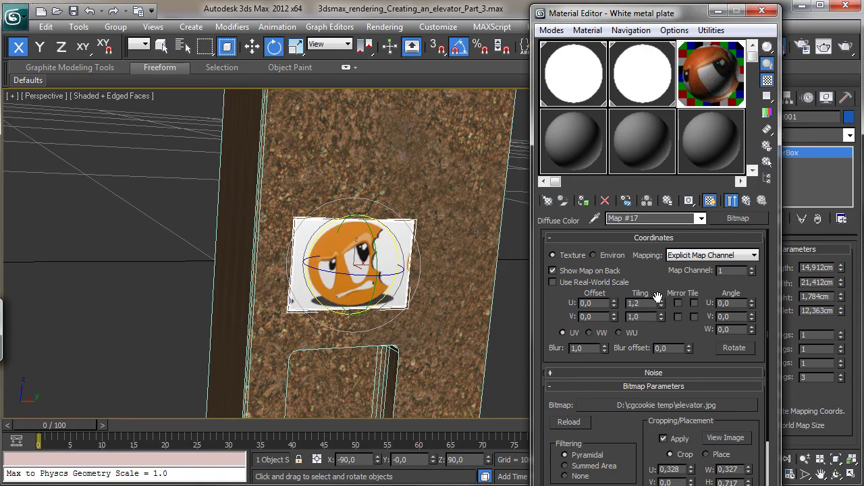
{"action": "left_click", "coordinate": [661, 300]}
{"action": "left_click", "coordinate": [661, 300]}
{"action": "left_click", "coordinate": [661, 314]}
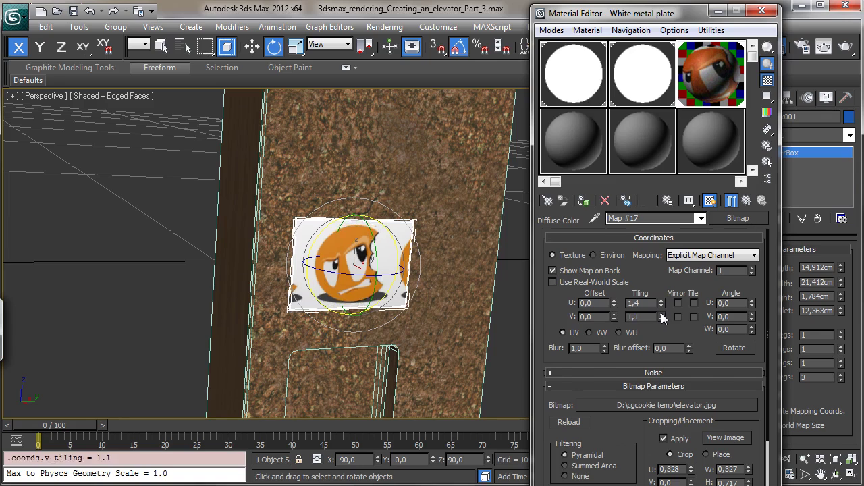
{"action": "left_click", "coordinate": [661, 313]}
{"action": "left_click", "coordinate": [661, 313]}
{"action": "left_click", "coordinate": [662, 301]}
{"action": "left_click", "coordinate": [662, 301]}
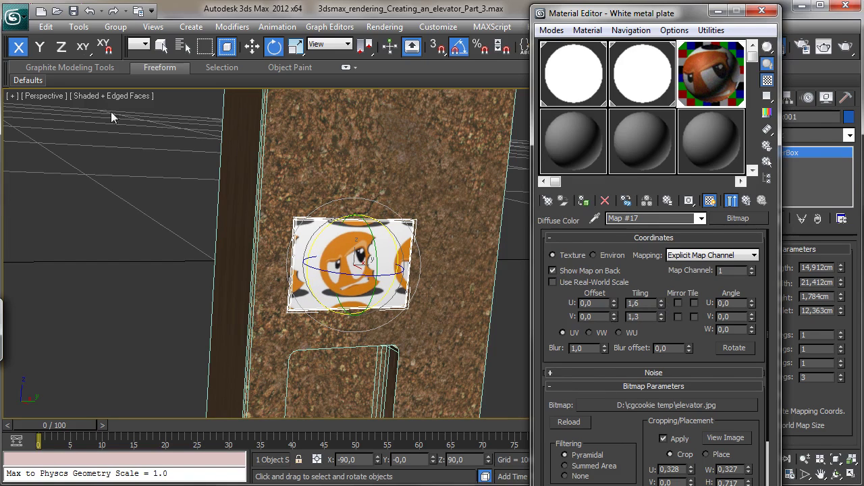
{"action": "left_click", "coordinate": [761, 11]}
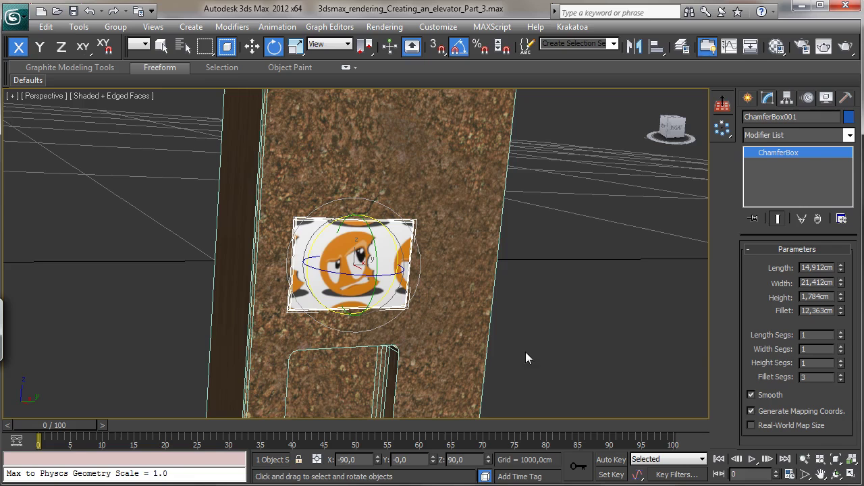
Return to the four-viewport layout, change the Left viewport to the Right view and maximize it
{"action": "left_click", "coordinate": [804, 459]}
{"action": "left_click_drag", "start_coordinate": [394, 324], "coordinate": [409, 372]}
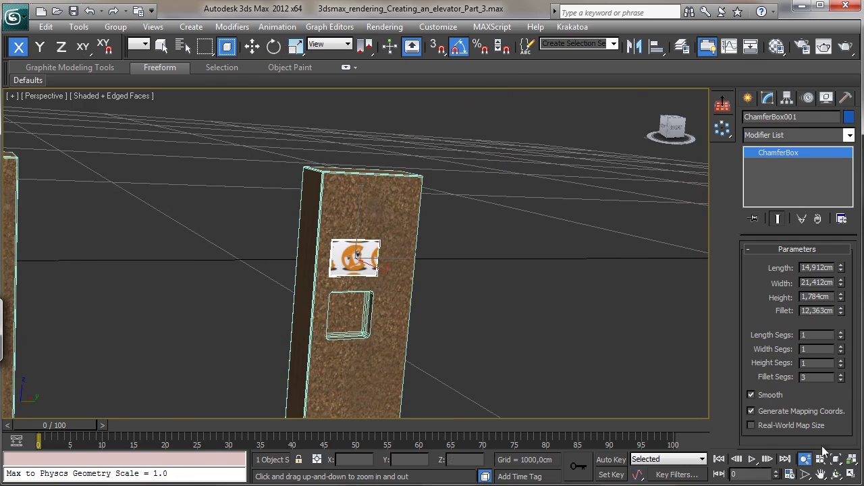
{"action": "left_click", "coordinate": [821, 475]}
{"action": "left_click_drag", "start_coordinate": [315, 299], "coordinate": [344, 150]}
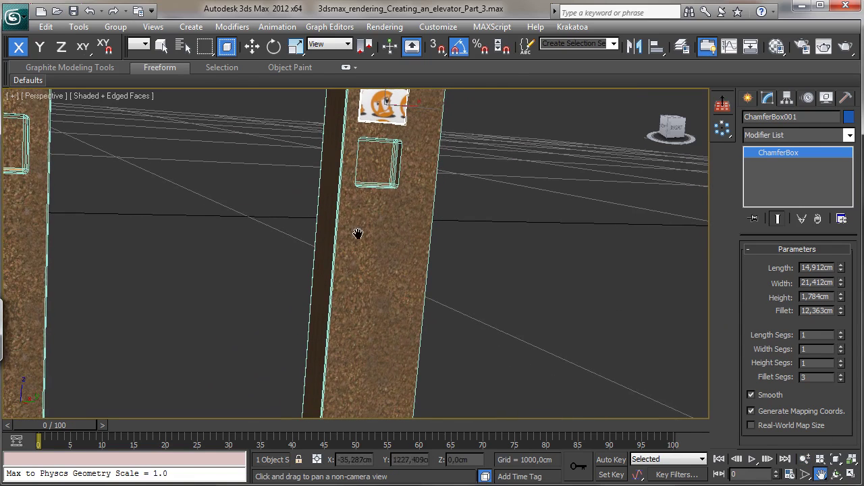
{"action": "left_click", "coordinate": [851, 475]}
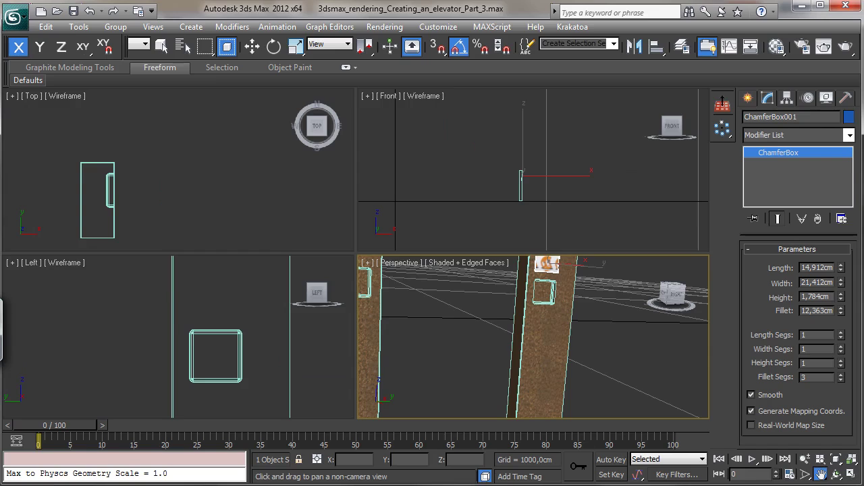
{"action": "right_click", "coordinate": [261, 343]}
{"action": "left_click", "coordinate": [836, 459]}
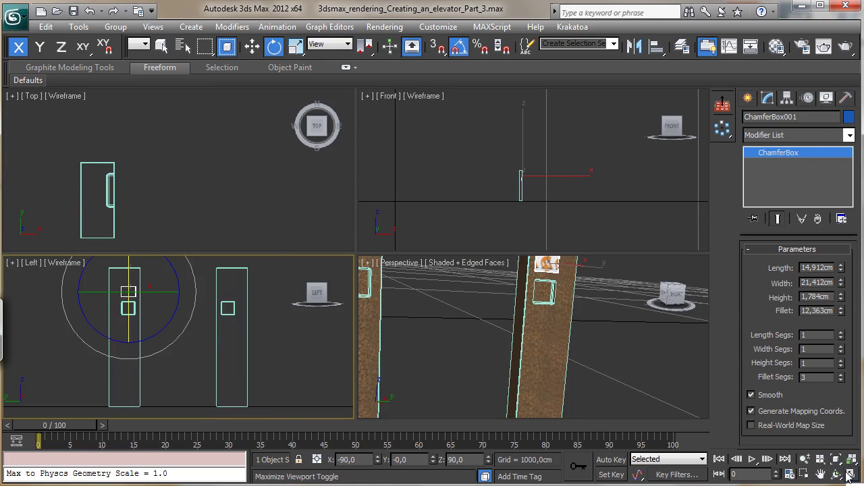
{"action": "left_click", "coordinate": [31, 262]}
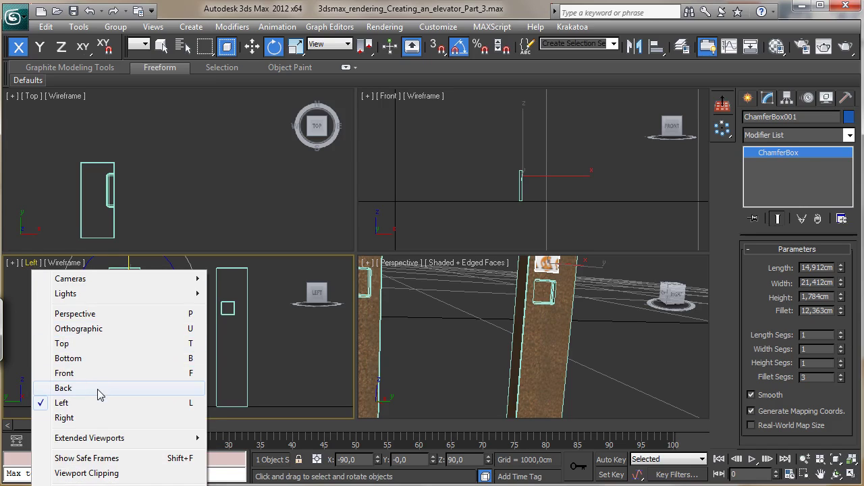
{"action": "left_click", "coordinate": [103, 419]}
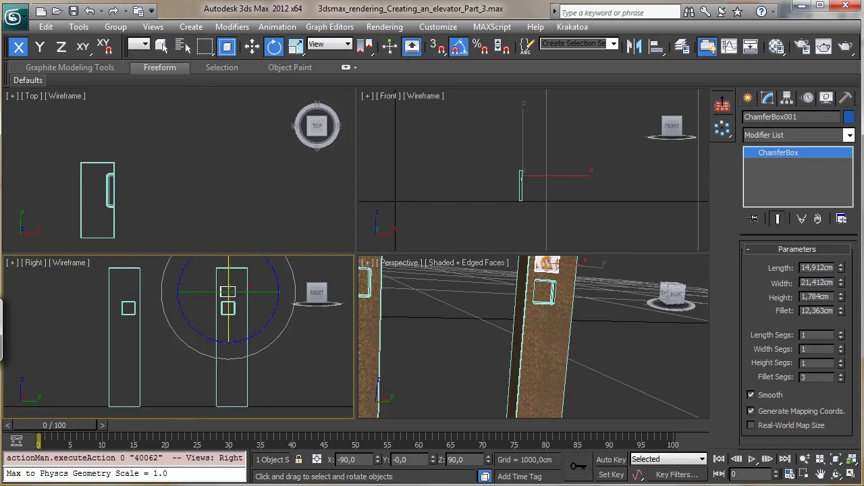
{"action": "left_click", "coordinate": [850, 475]}
Create a standard cylinder on the door wall below the recess, with a radius of about 13.7 cm and a height of about 10.5 cm
{"action": "left_click", "coordinate": [804, 474]}
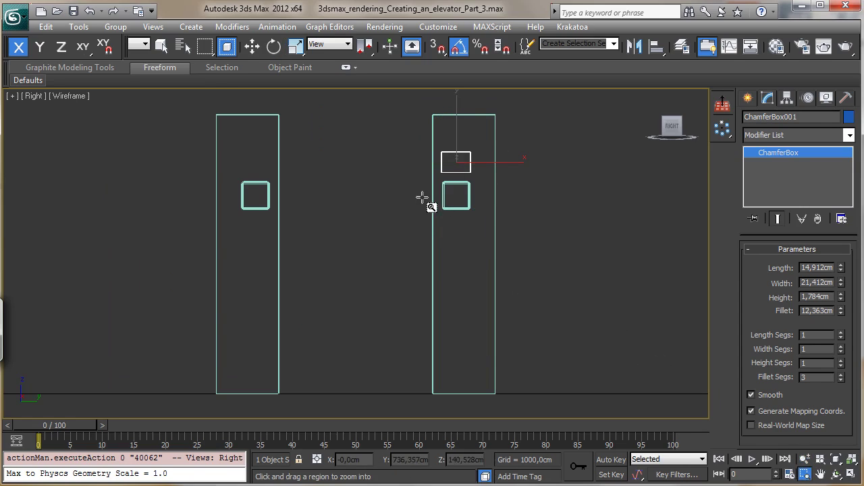
{"action": "left_click_drag", "start_coordinate": [427, 188], "coordinate": [518, 383]}
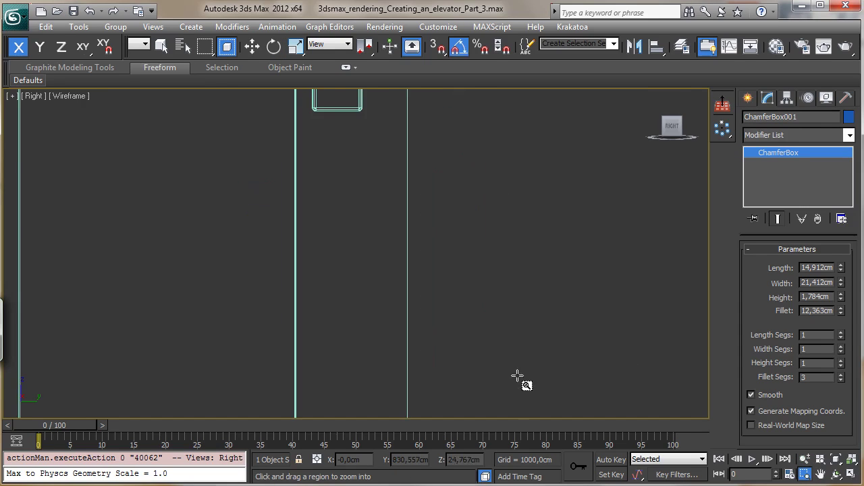
{"action": "left_click", "coordinate": [748, 99]}
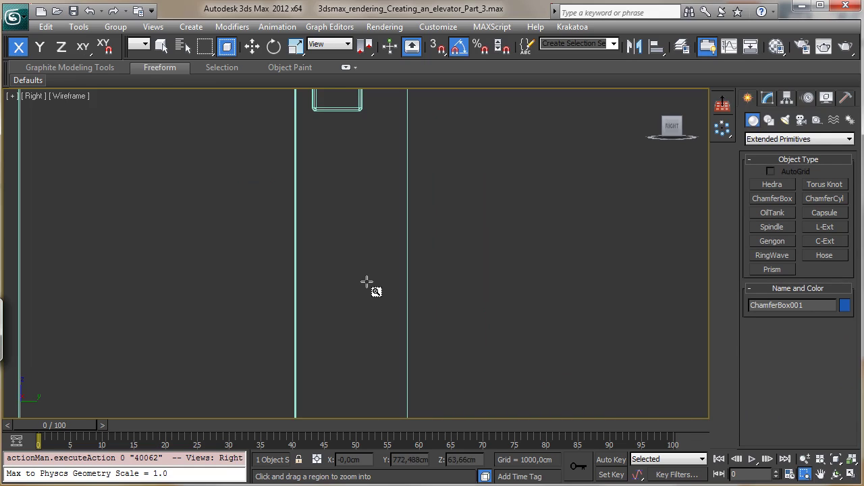
{"action": "left_click", "coordinate": [765, 139]}
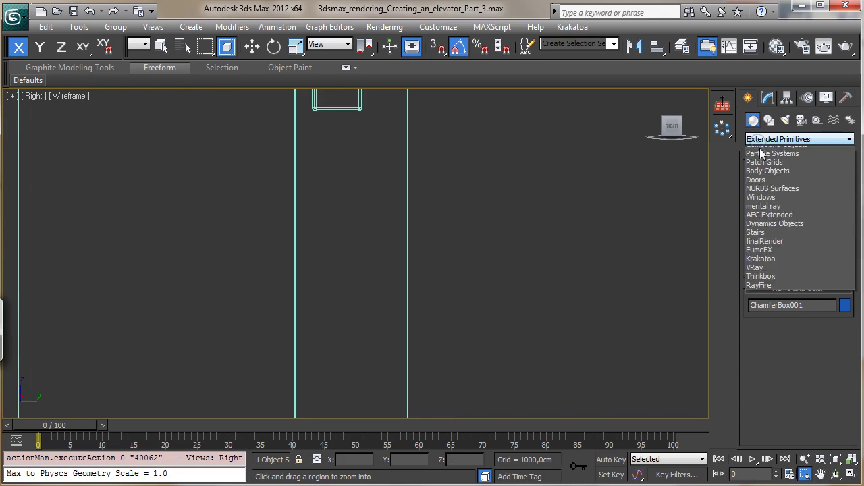
{"action": "left_click", "coordinate": [766, 150]}
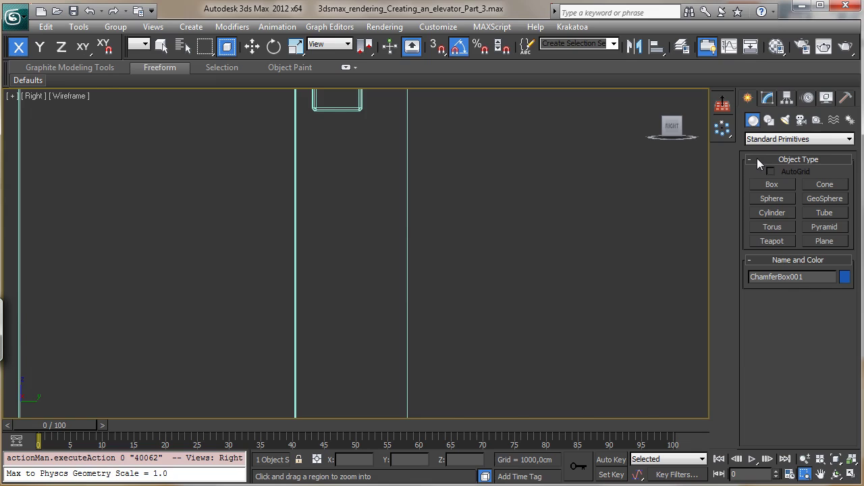
{"action": "left_click", "coordinate": [772, 213]}
{"action": "mouse_move", "coordinate": [354, 185]}
{"action": "left_mouse_down"}
{"action": "mouse_move", "coordinate": [363, 198]}
{"action": "mouse_move", "coordinate": [359, 189]}
{"action": "left_mouse_up"}
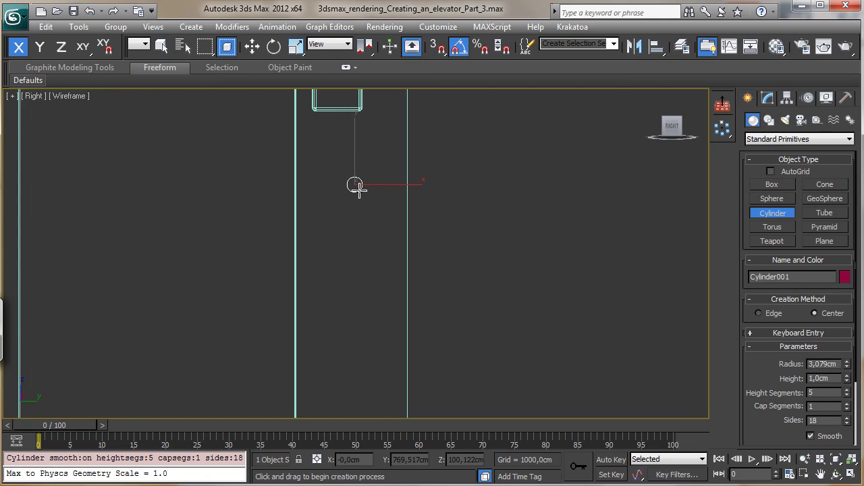
{"action": "right_click", "coordinate": [359, 191]}
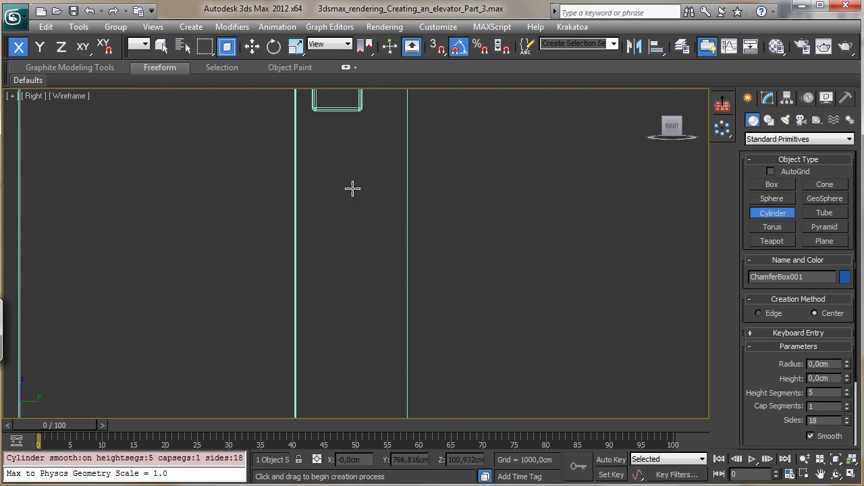
{"action": "left_click_drag", "start_coordinate": [352, 188], "coordinate": [366, 219]}
{"action": "left_click", "coordinate": [358, 194]}
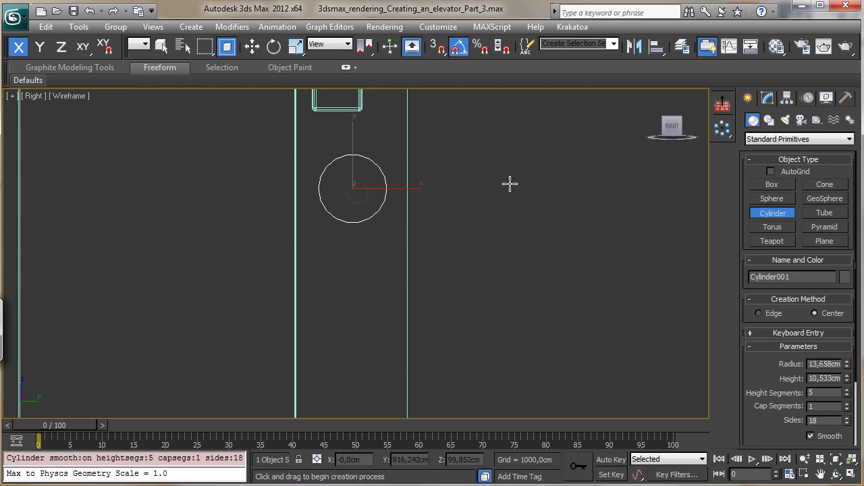
Reduce the cylinder's radius to 3.658 cm
{"action": "left_click", "coordinate": [770, 99]}
{"action": "left_click_drag", "start_coordinate": [847, 270], "coordinate": [844, 269]}
{"action": "double_click", "coordinate": [840, 267]}
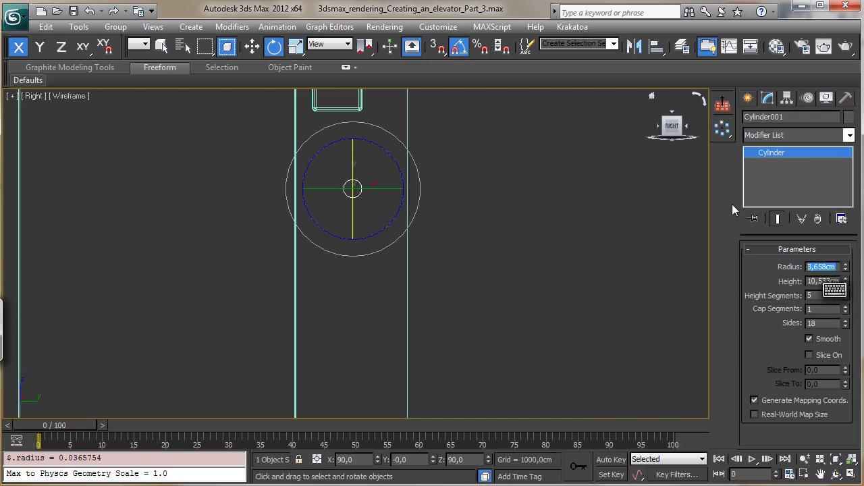
Set the cylinder's radius to 3 cm and its number of sides to 30
{"action": "type", "text": "3"}
{"action": "key", "text": "Return"}
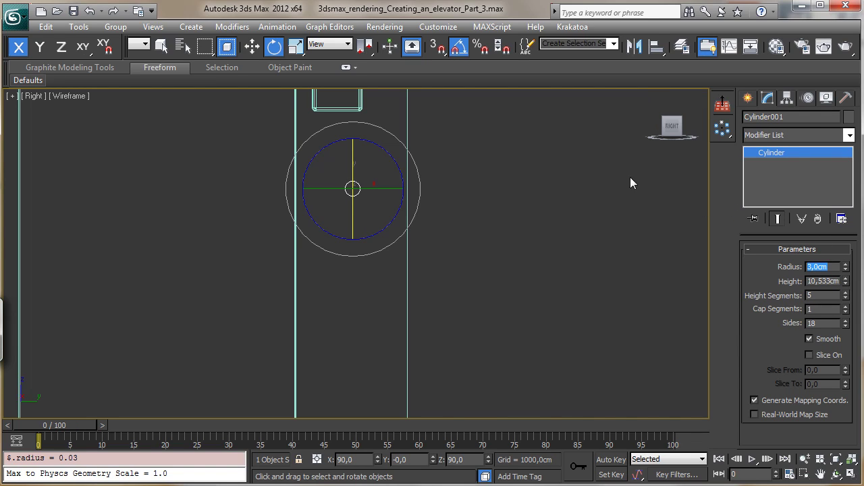
{"action": "double_click", "coordinate": [823, 324]}
{"action": "type", "text": "24"}
{"action": "key", "text": "BackSpace"}
{"action": "key", "text": "BackSpace"}
{"action": "type", "text": "30"}
{"action": "key", "text": "Return"}
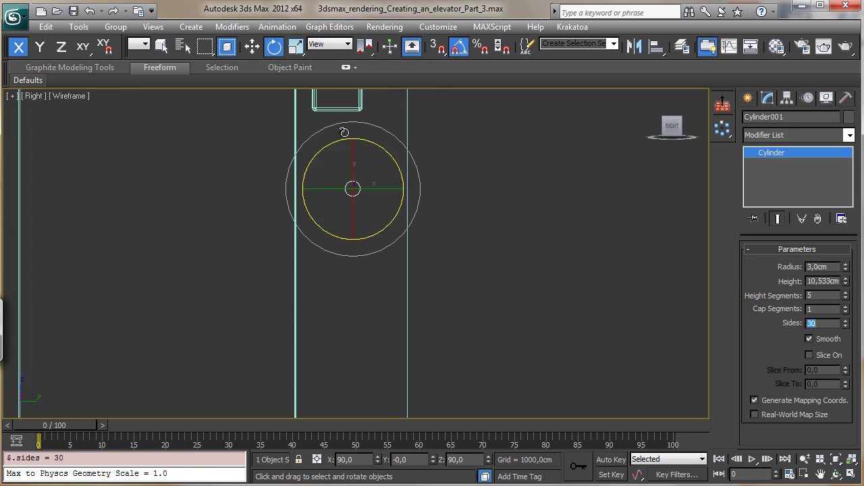
Raise the cylinder about 11.6 cm toward the recess and return to the four-viewport layout
{"action": "key", "text": "w"}
{"action": "left_click_drag", "start_coordinate": [373, 164], "coordinate": [373, 136]}
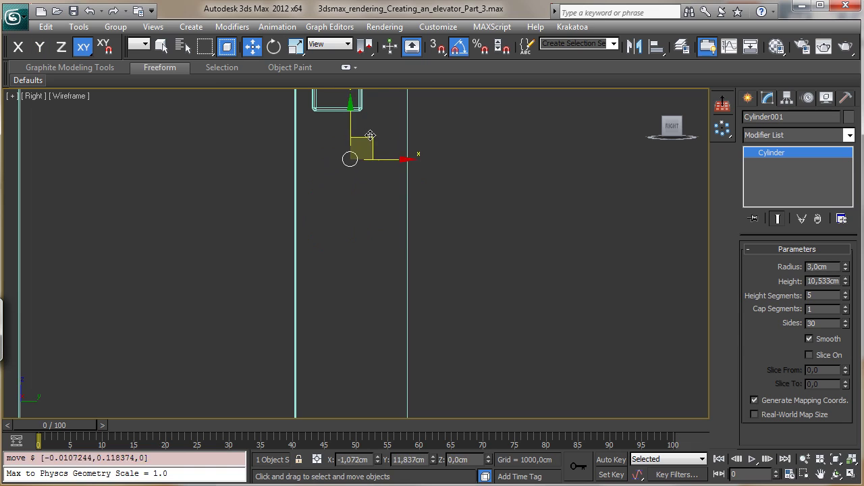
{"action": "left_click", "coordinate": [852, 459]}
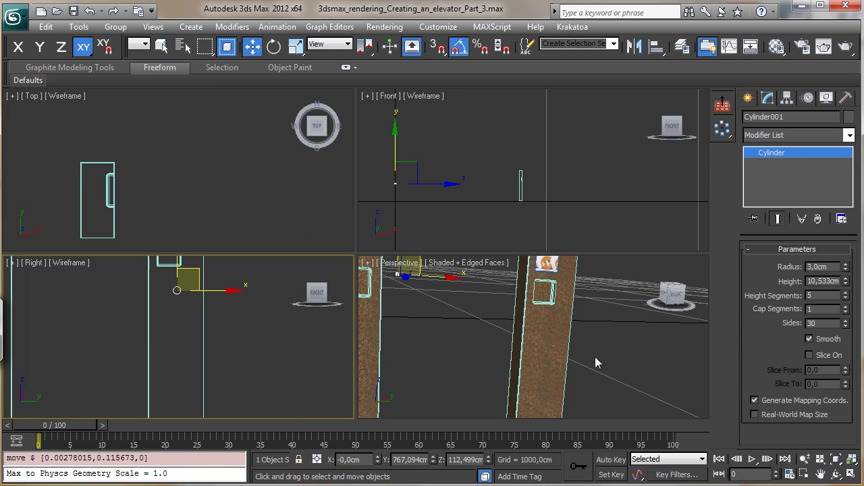
Change the Perspective viewport to the Camera001 view and show its safe frames
{"action": "right_click", "coordinate": [480, 322]}
{"action": "left_click", "coordinate": [409, 269]}
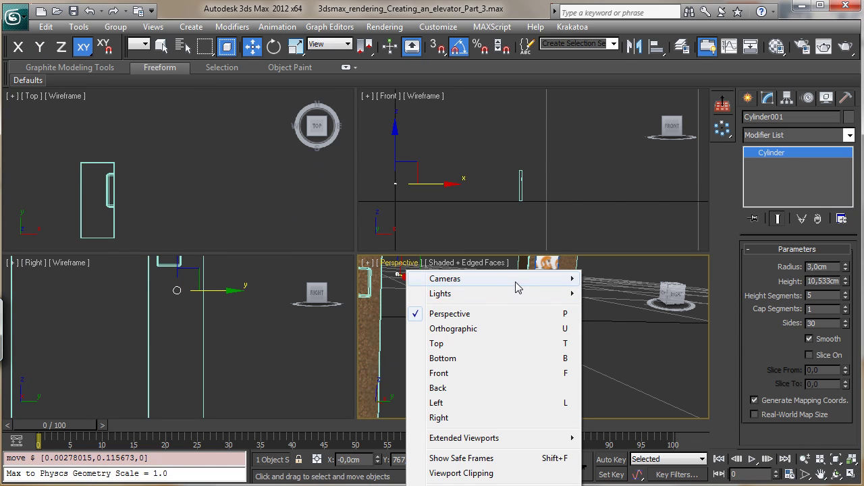
{"action": "mouse_move", "coordinate": [526, 278]}
{"action": "left_click", "coordinate": [619, 278]}
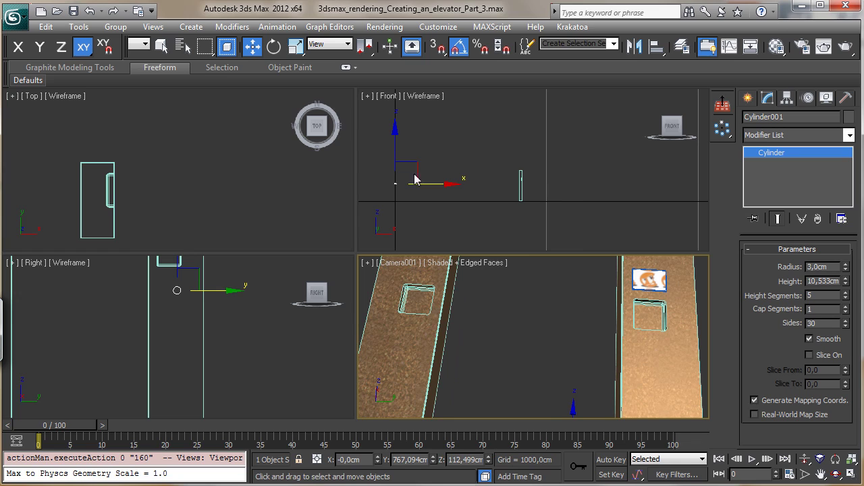
{"action": "left_click", "coordinate": [409, 268]}
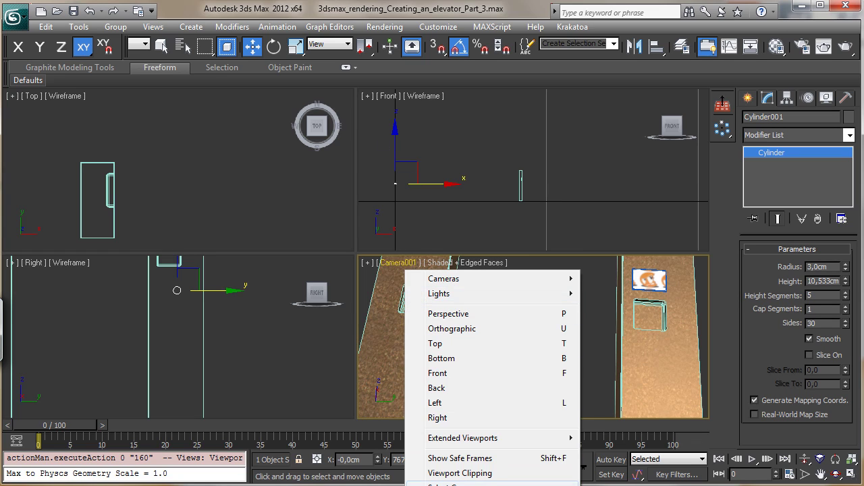
{"action": "left_click", "coordinate": [476, 473]}
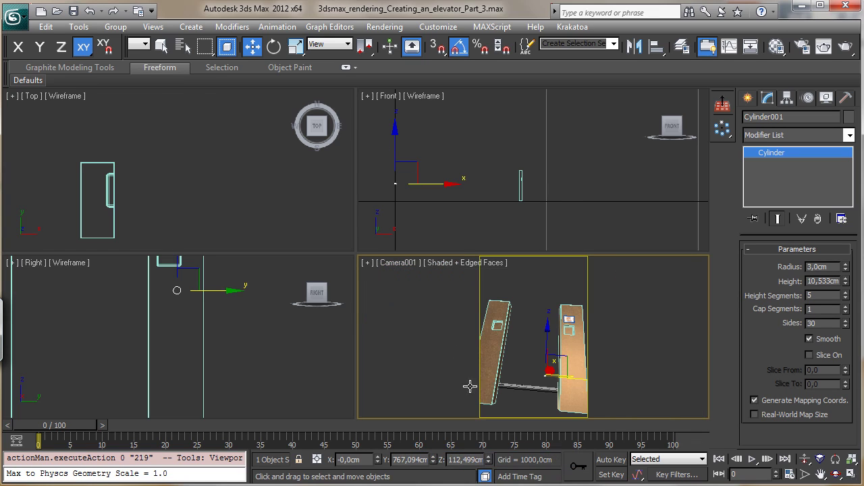
Move the cylinder about 838.5 cm along X onto the door wall in the Front view, and maximize the Camera001 view
{"action": "right_click", "coordinate": [437, 213]}
{"action": "left_click_drag", "start_coordinate": [446, 184], "coordinate": [573, 184]}
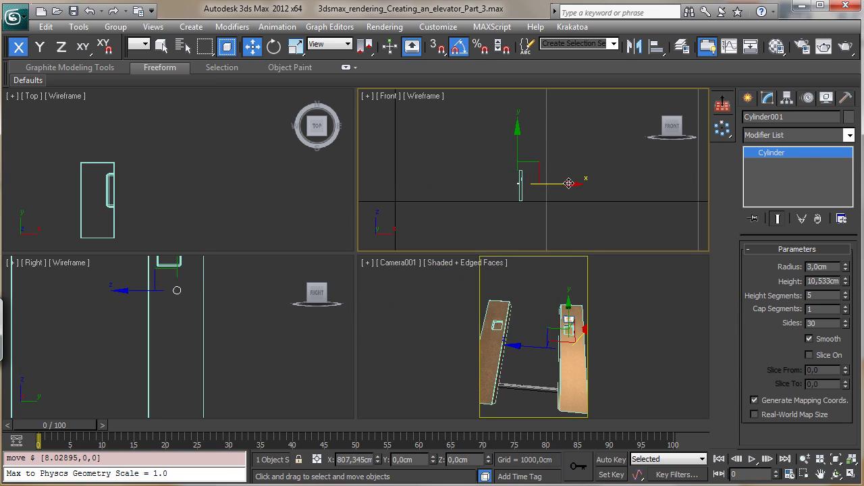
{"action": "right_click", "coordinate": [582, 331]}
{"action": "left_click", "coordinate": [853, 474]}
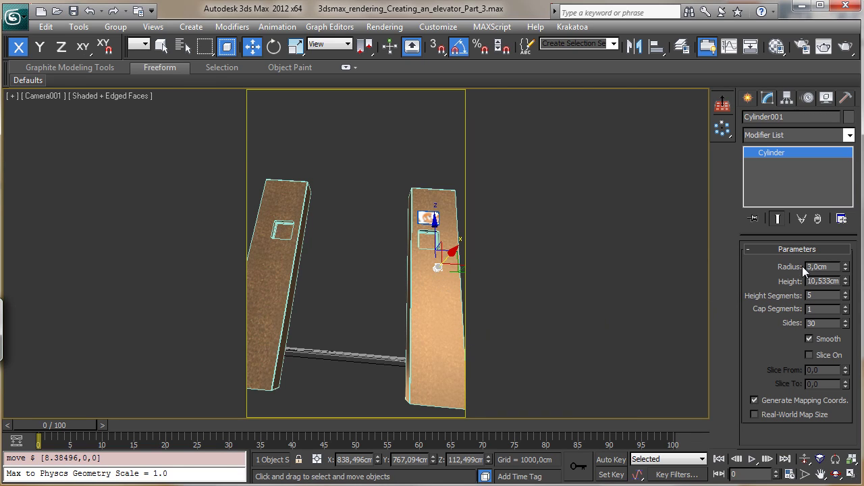
Set the cylinder's radius to 2.5 cm
{"action": "left_click_drag", "start_coordinate": [832, 264], "coordinate": [768, 266]}
{"action": "type", "text": "2,5"}
{"action": "key", "text": "Return"}
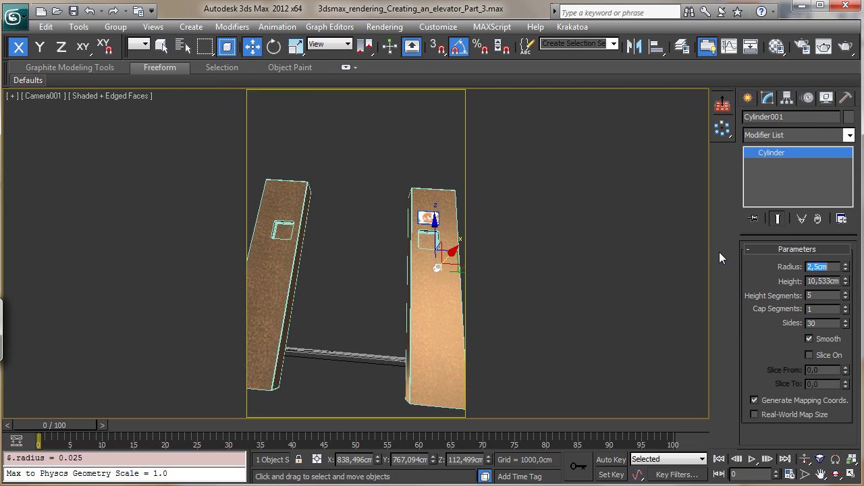
Maximize the Right view and raise the cylinder about 8 cm closer to the recess
{"action": "left_click", "coordinate": [852, 461]}
{"action": "right_click", "coordinate": [264, 371]}
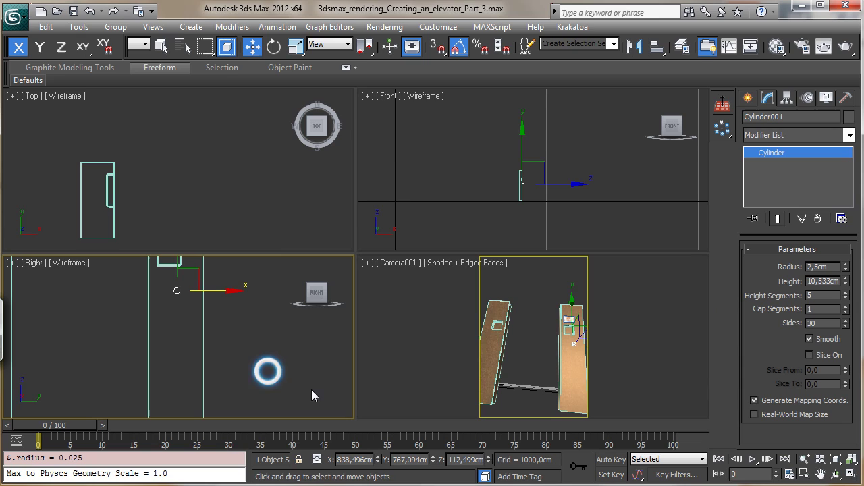
{"action": "left_click", "coordinate": [852, 460]}
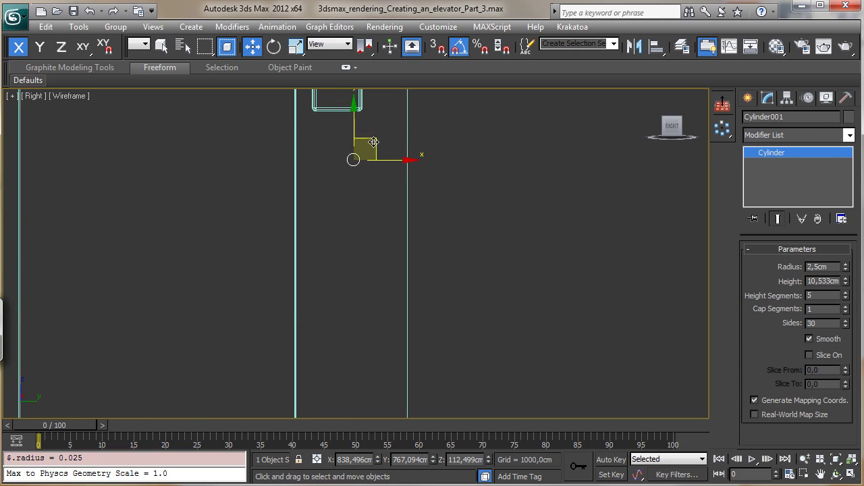
{"action": "left_click_drag", "start_coordinate": [356, 126], "coordinate": [362, 106]}
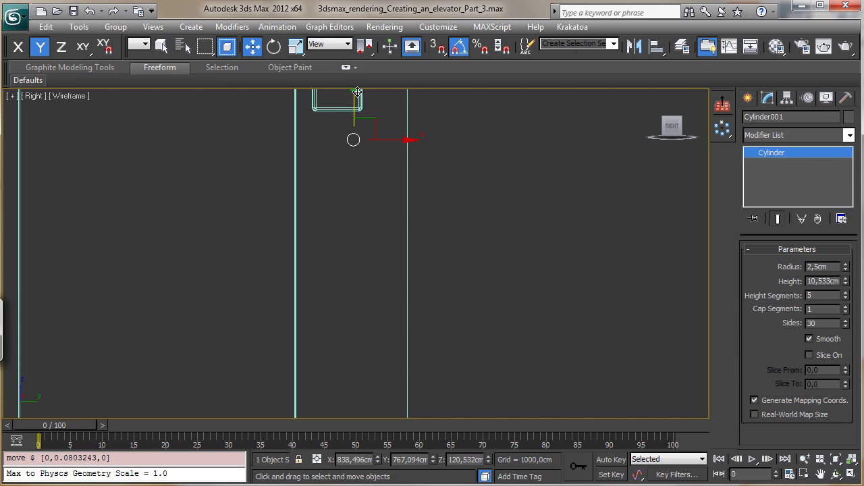
Start an Array of instances from the cylinder and turn on its preview
{"action": "left_click_drag", "start_coordinate": [358, 92], "coordinate": [357, 127], "text": "shift"}
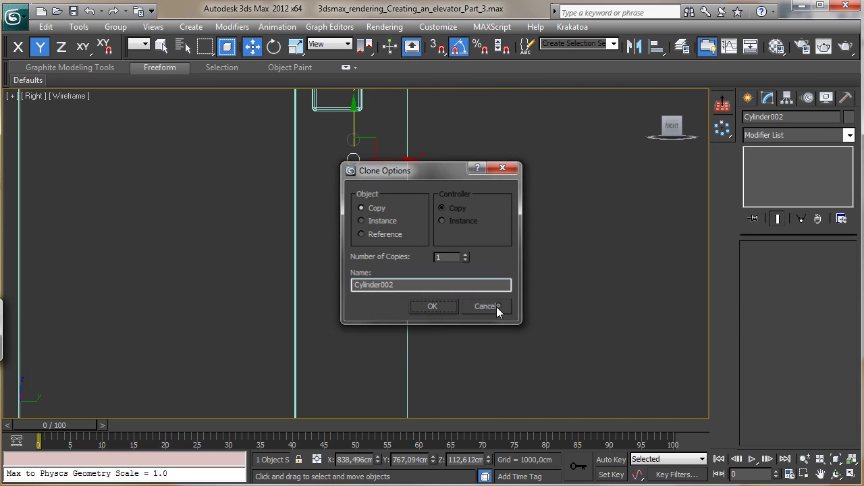
{"action": "left_click", "coordinate": [496, 307]}
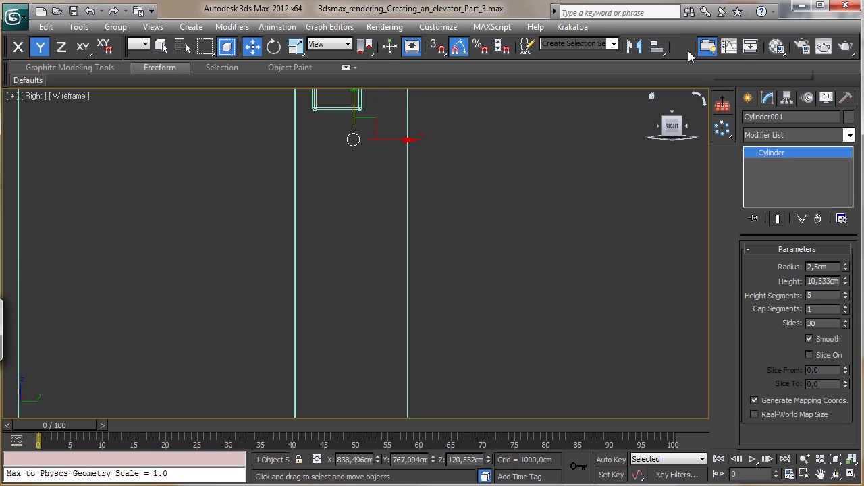
{"action": "left_click", "coordinate": [721, 130]}
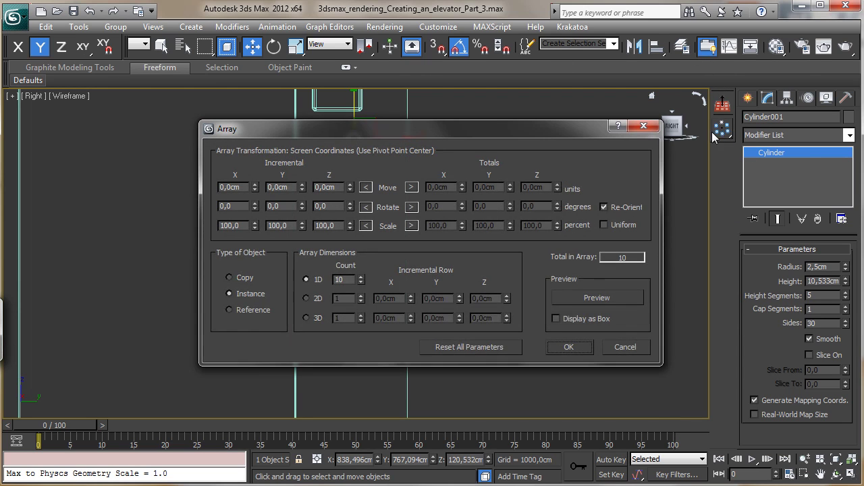
{"action": "left_click_drag", "start_coordinate": [479, 130], "coordinate": [673, 48]}
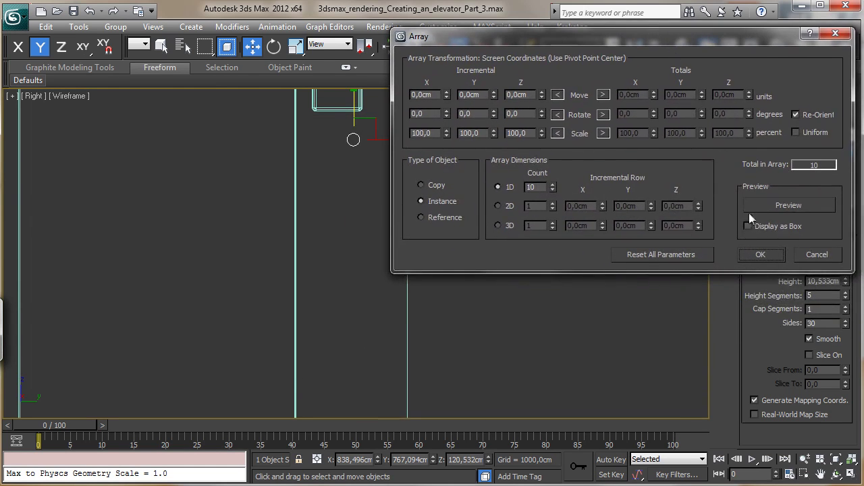
{"action": "left_click", "coordinate": [768, 206]}
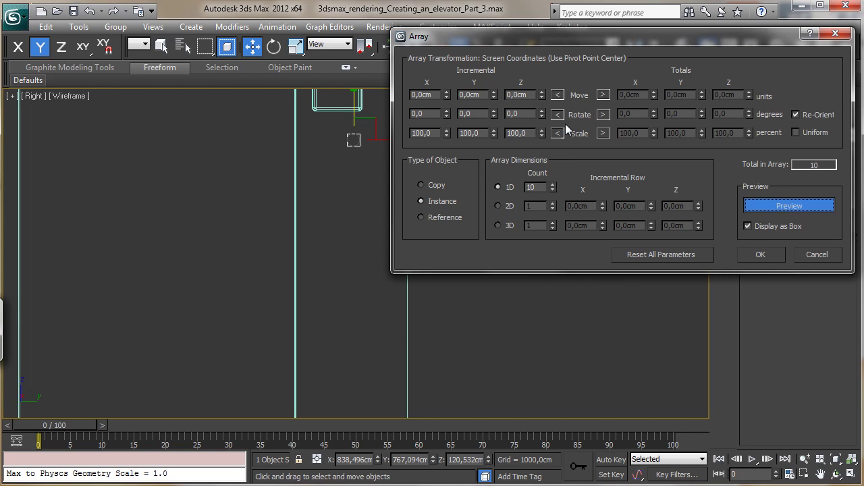
Define the array's movement by totals, try a Z total of 2200 cm and reset it to 0
{"action": "left_click", "coordinate": [603, 95]}
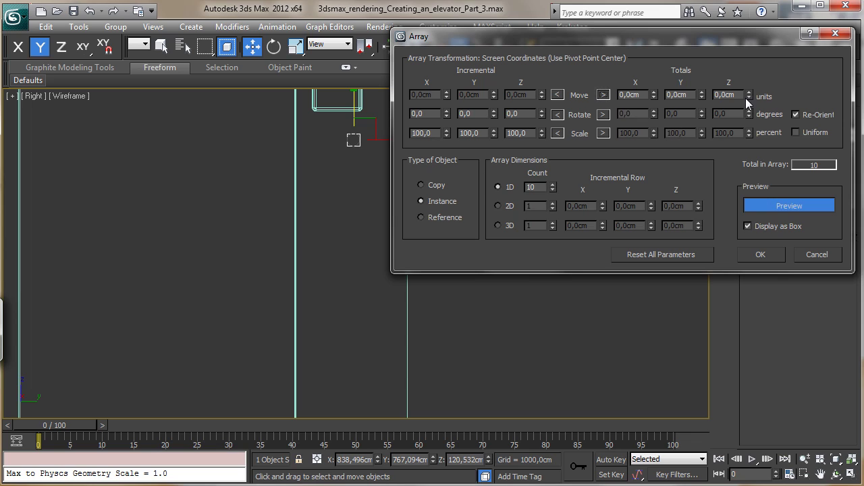
{"action": "mouse_move", "coordinate": [749, 94]}
{"action": "left_mouse_down", "text": "ctrl"}
{"action": "mouse_move", "coordinate": [750, 82]}
{"action": "mouse_move", "coordinate": [760, 87]}
{"action": "mouse_move", "coordinate": [751, 95]}
{"action": "left_mouse_up", "text": "ctrl"}
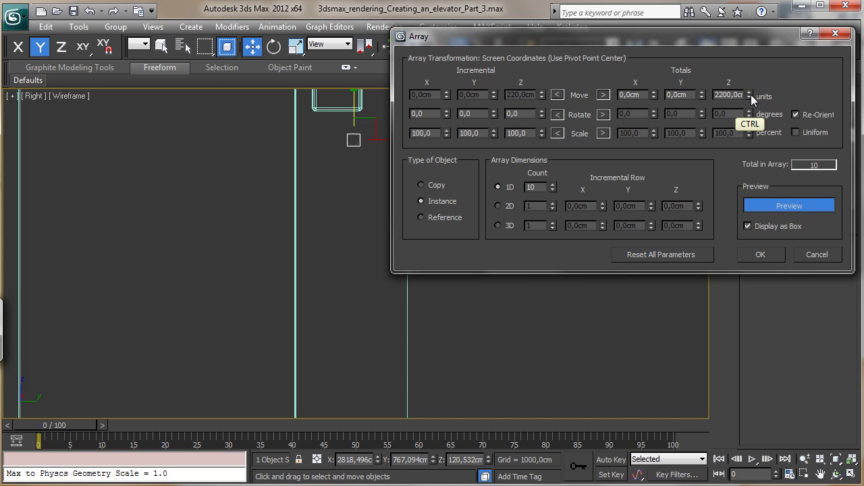
{"action": "double_click", "coordinate": [738, 95]}
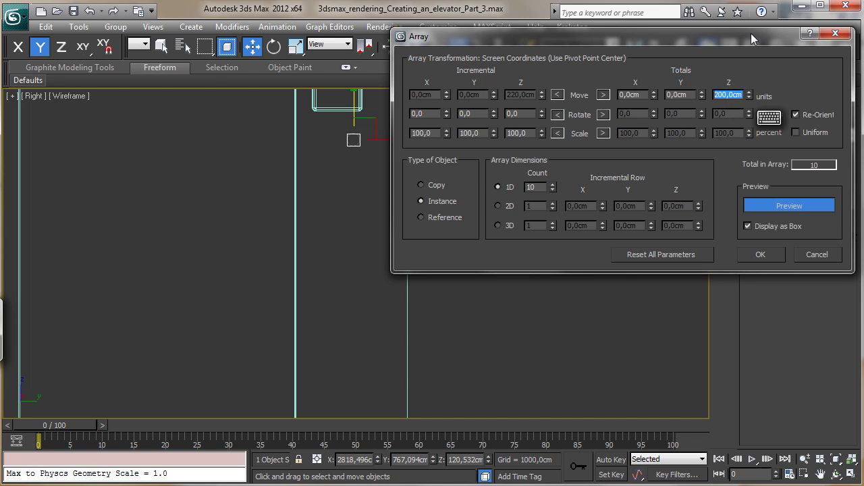
{"action": "type", "text": "0"}
{"action": "key", "text": "Return"}
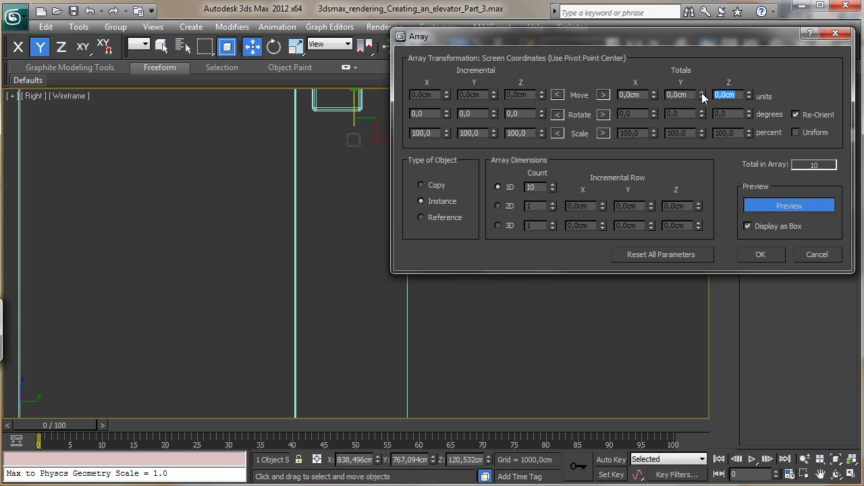
Set the array's 1D count to 5 and its total Y movement to -100 cm
{"action": "mouse_move", "coordinate": [702, 95]}
{"action": "left_mouse_down"}
{"action": "mouse_move", "coordinate": [704, 110]}
{"action": "mouse_move", "coordinate": [704, 94]}
{"action": "left_mouse_up"}
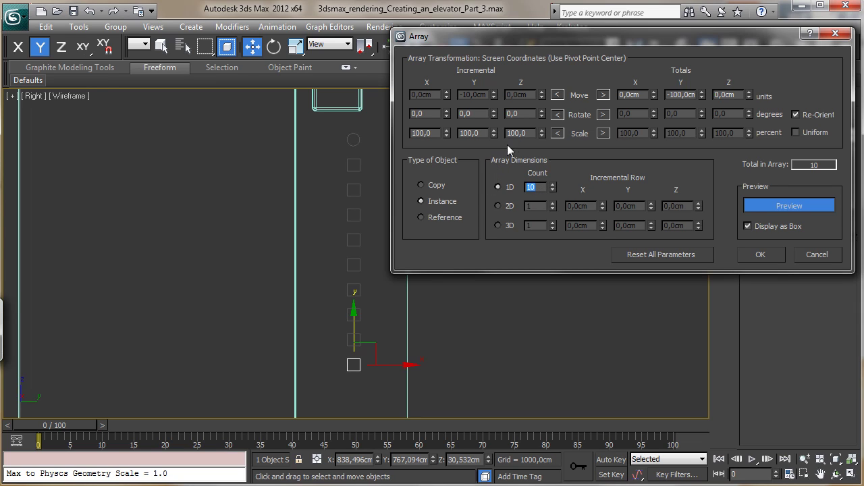
{"action": "type", "text": "5"}
{"action": "left_click", "coordinate": [703, 97]}
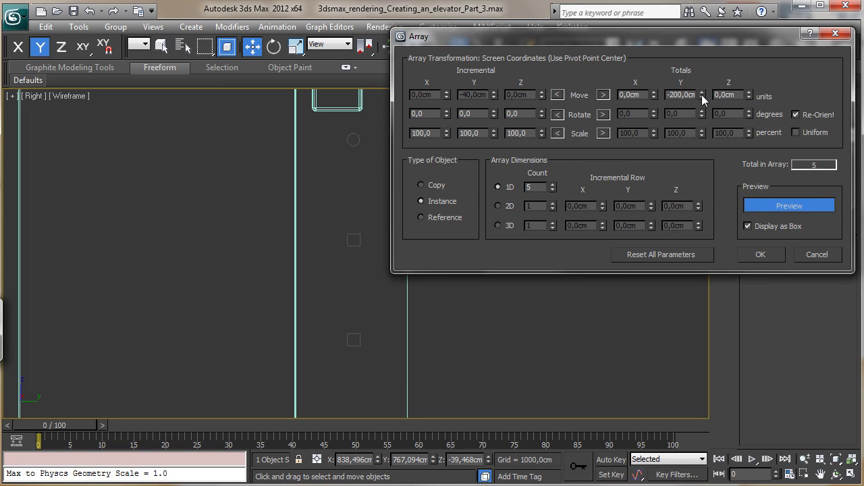
{"action": "double_click", "coordinate": [700, 97]}
{"action": "left_click", "coordinate": [701, 99]}
{"action": "left_click", "coordinate": [701, 98]}
{"action": "right_click", "coordinate": [701, 98]}
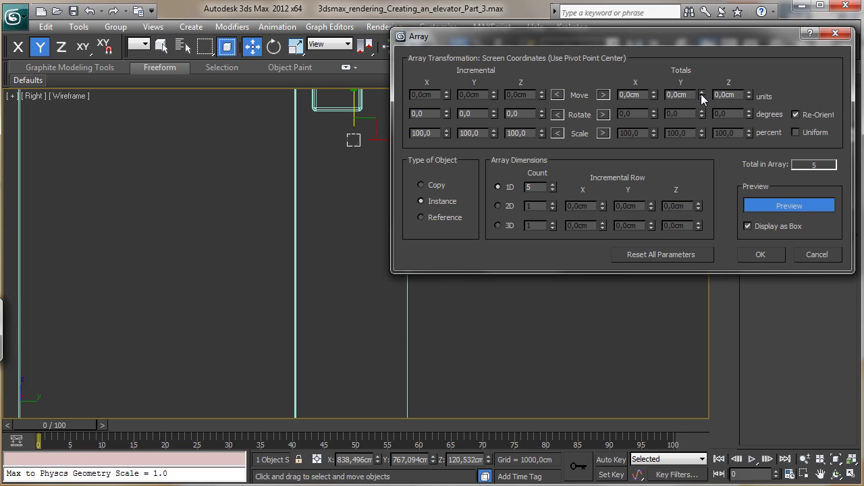
{"action": "left_click", "coordinate": [703, 98]}
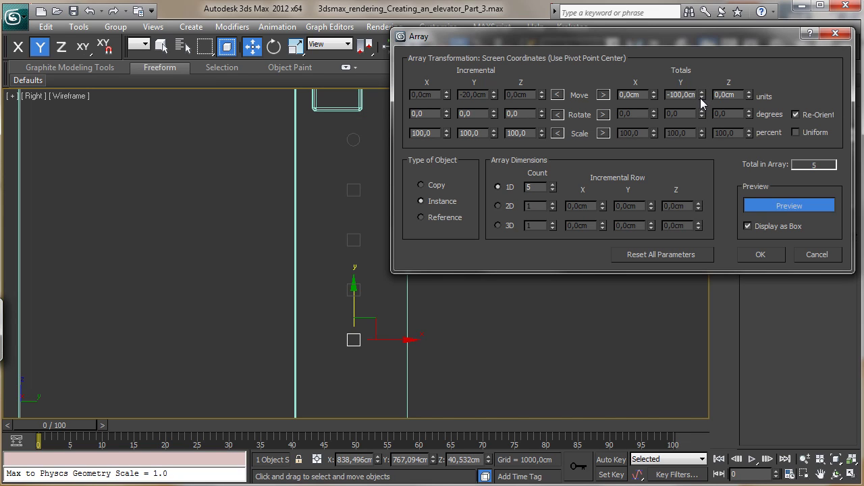
{"action": "double_click", "coordinate": [686, 94]}
Create the array with an incremental Y movement of -10 cm and a 1D count of 6
{"action": "left_click", "coordinate": [557, 95]}
{"action": "left_click_drag", "start_coordinate": [494, 94], "coordinate": [412, 91]}
{"action": "left_click", "coordinate": [496, 97]}
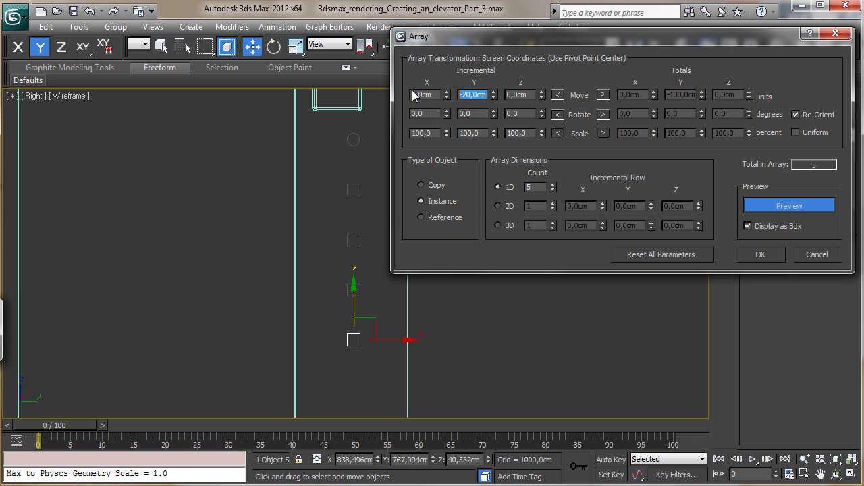
{"action": "type", "text": "-5"}
{"action": "key", "text": "Return"}
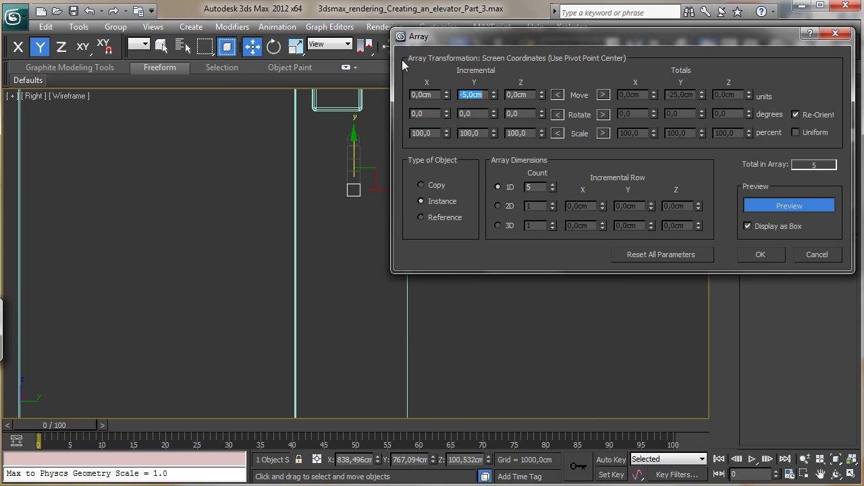
{"action": "type", "text": "-10"}
{"action": "key", "text": "Return"}
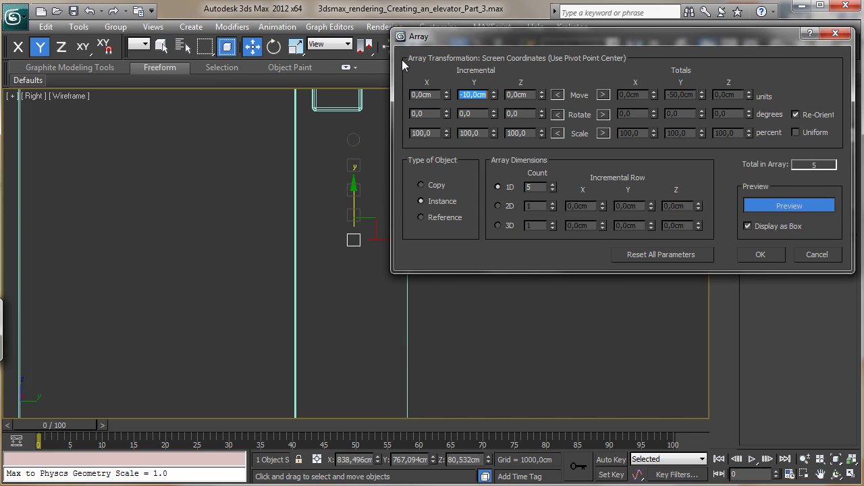
{"action": "left_click", "coordinate": [552, 184]}
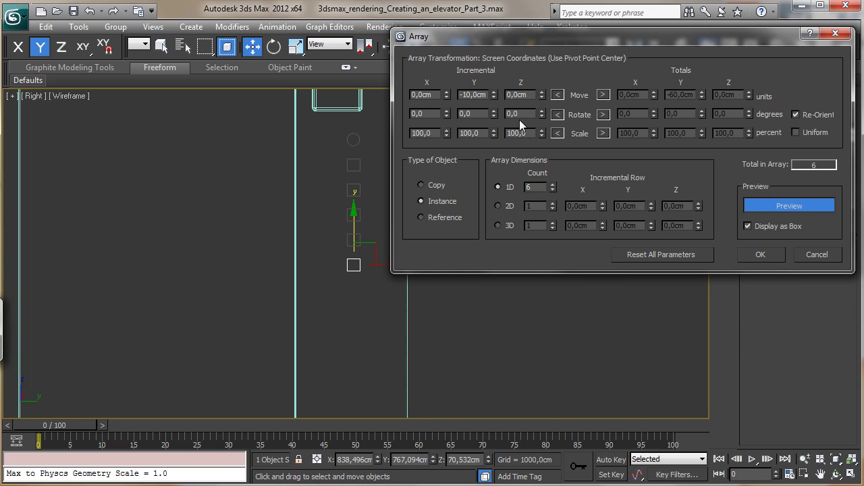
{"action": "left_click", "coordinate": [761, 255]}
Select the six cylinders and clone them once as copies along negative X, forming a second column beside the first
{"action": "left_click_drag", "start_coordinate": [336, 127], "coordinate": [378, 279]}
{"action": "key", "text": "shift"}
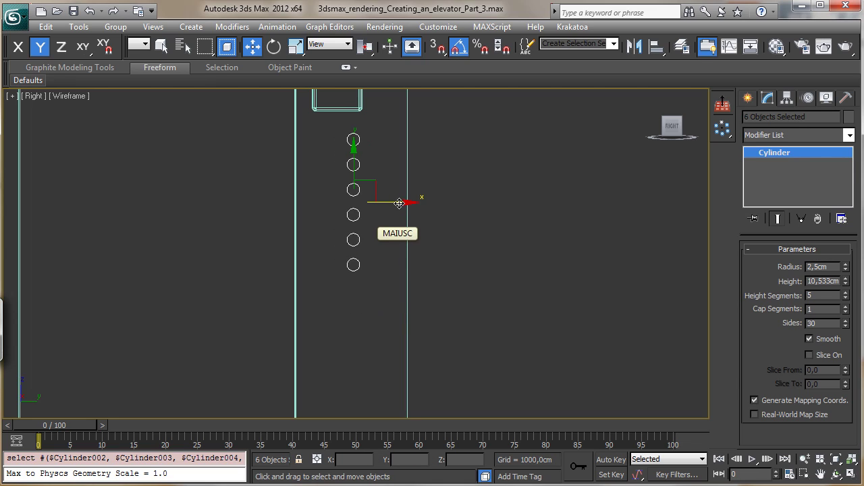
{"action": "left_click_drag", "start_coordinate": [399, 201], "coordinate": [377, 201], "text": "shift"}
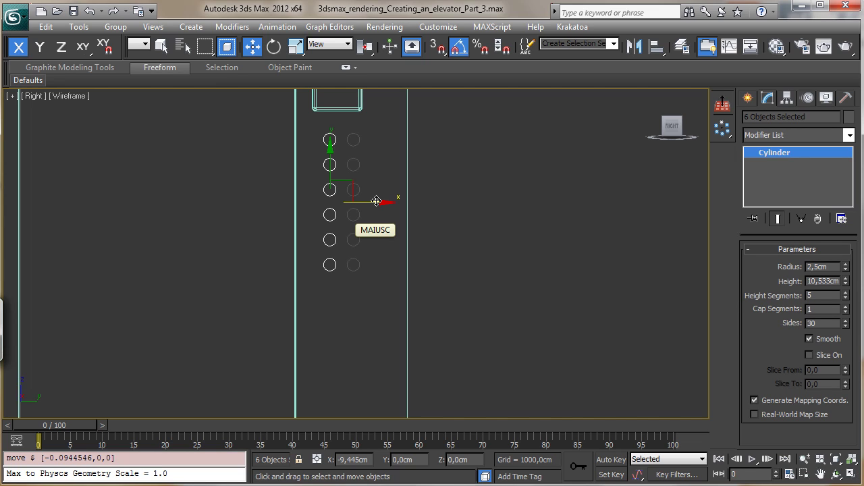
{"action": "left_click_drag", "start_coordinate": [376, 201], "coordinate": [379, 201], "text": "shift"}
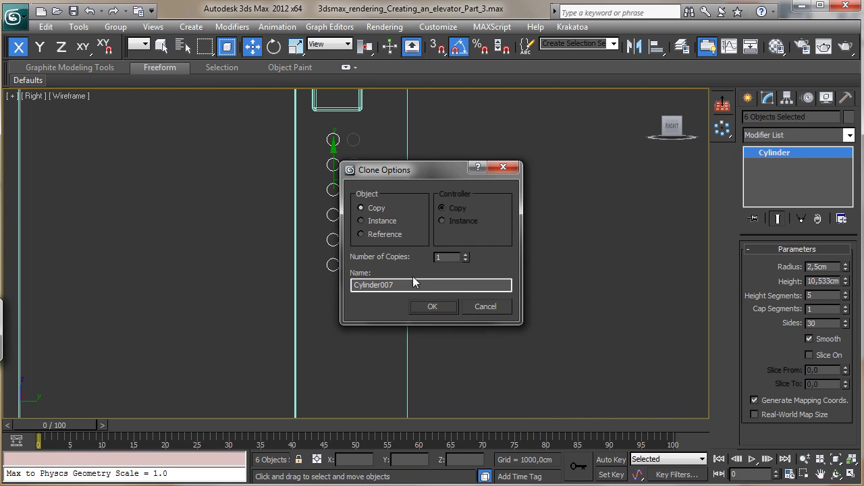
{"action": "left_click", "coordinate": [432, 307]}
{"action": "left_click", "coordinate": [332, 141]}
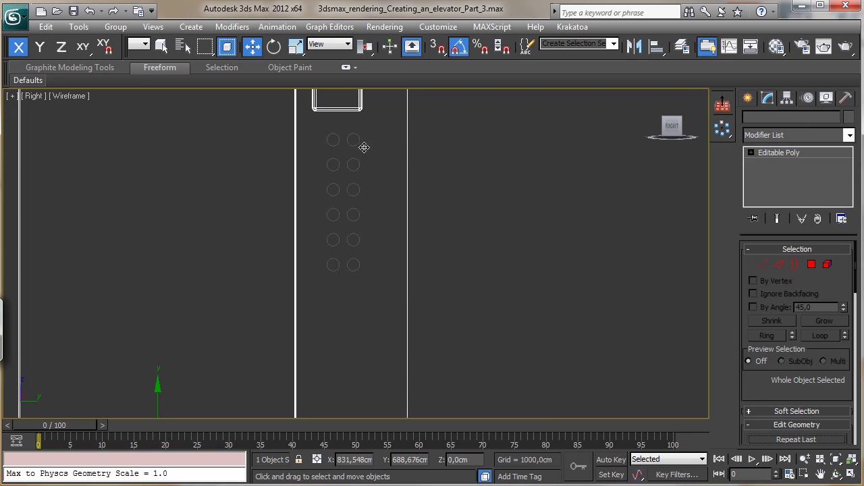
Move the third cylinder of the left column down about 40 cm to its lower end, and delete that column's top cylinder
{"action": "left_click", "coordinate": [333, 145]}
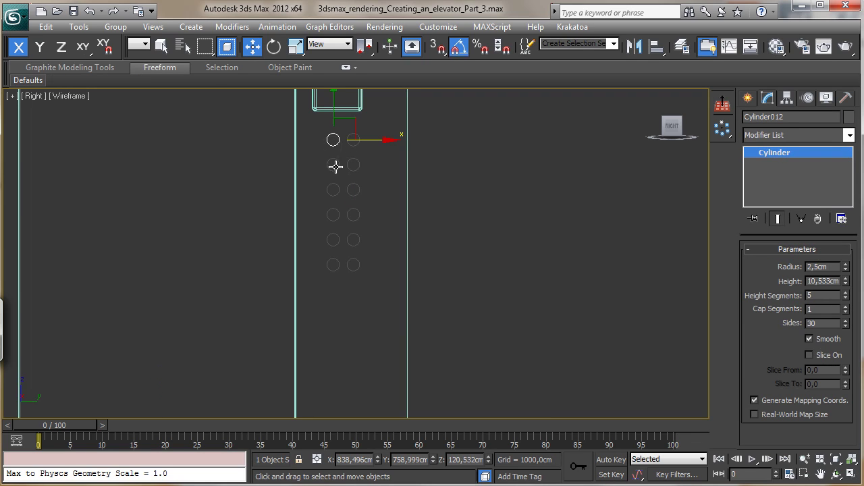
{"action": "left_click", "coordinate": [334, 189]}
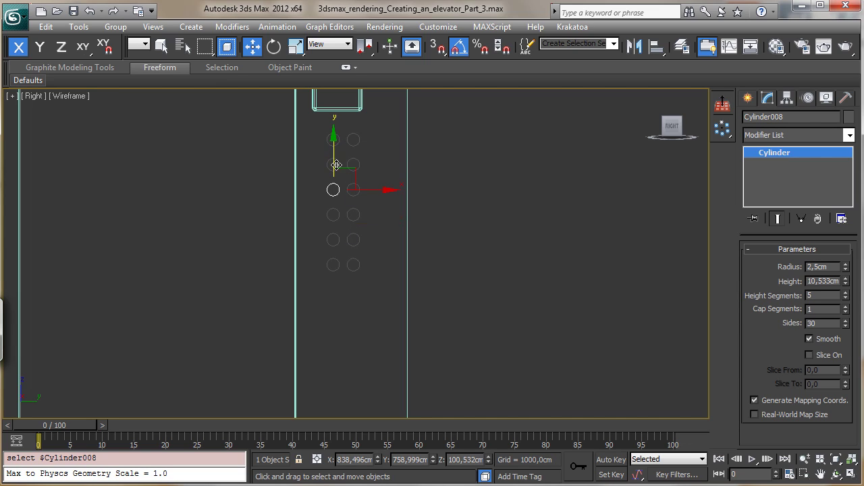
{"action": "left_click_drag", "start_coordinate": [332, 147], "coordinate": [340, 248]}
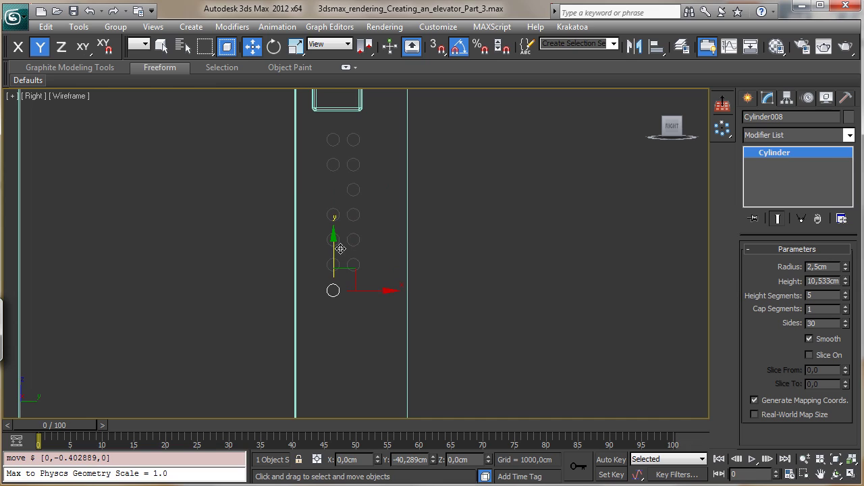
{"action": "left_click", "coordinate": [335, 141]}
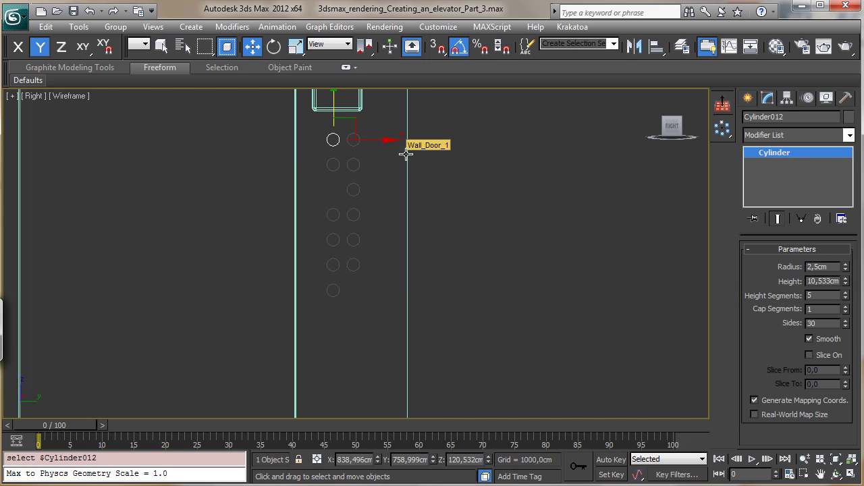
{"action": "key", "text": "Delete"}
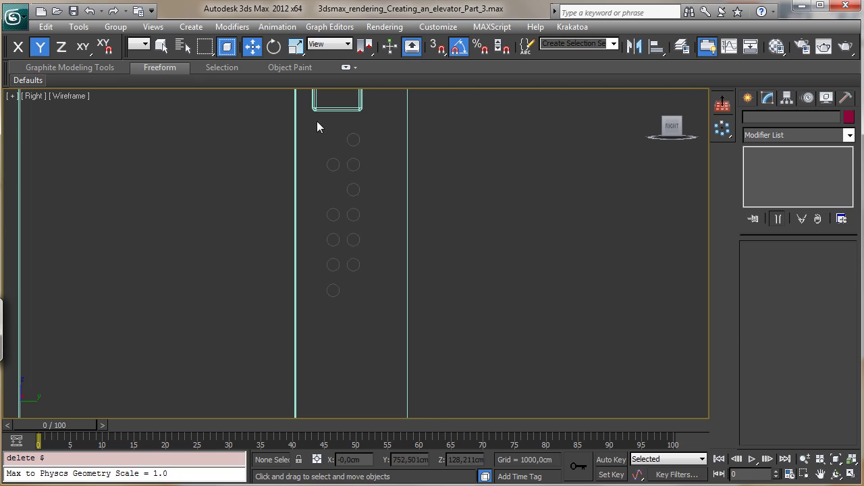
Select the eleven button cylinders together and shift them about 2.4 cm along negative X on the wall
{"action": "left_click_drag", "start_coordinate": [316, 126], "coordinate": [368, 259]}
{"action": "key", "text": "ctrl+z"}
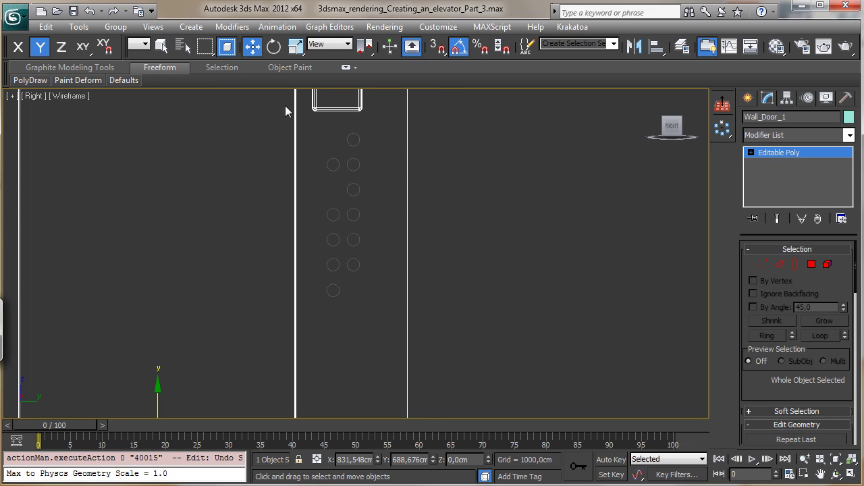
{"action": "left_click", "coordinate": [163, 47]}
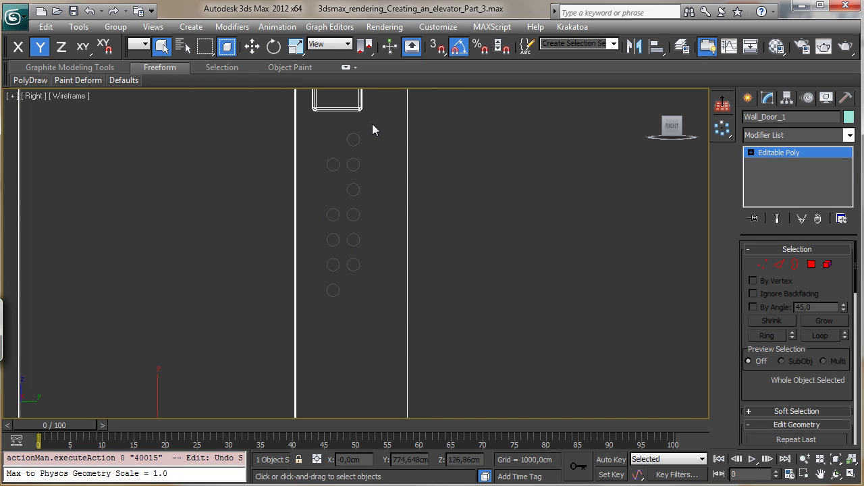
{"action": "left_click_drag", "start_coordinate": [320, 305], "coordinate": [321, 304]}
{"action": "key", "text": "w"}
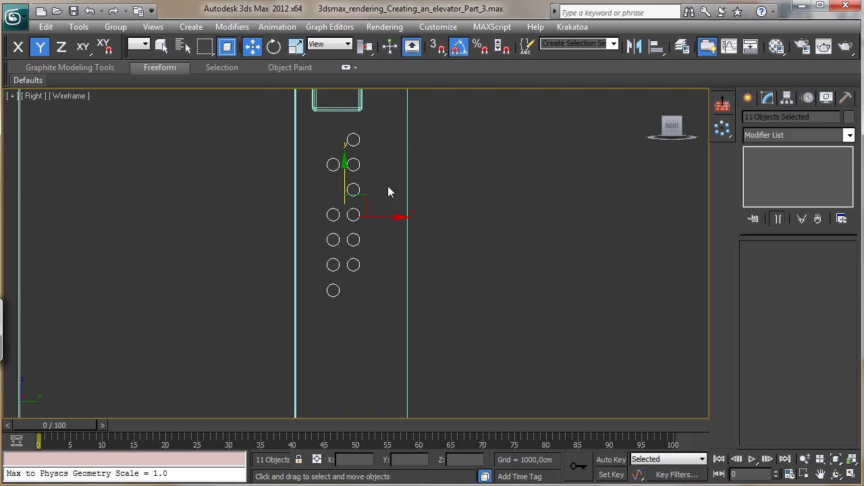
{"action": "left_click_drag", "start_coordinate": [386, 219], "coordinate": [388, 216]}
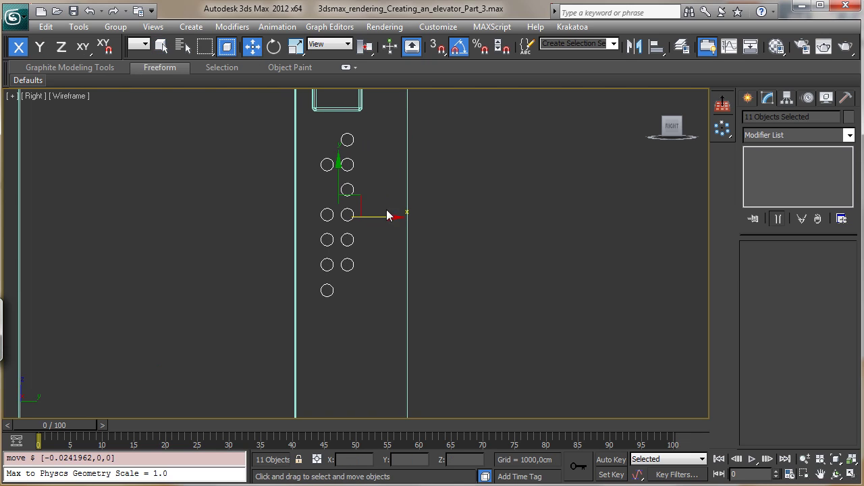
{"action": "left_click", "coordinate": [485, 211]}
{"action": "left_click", "coordinate": [407, 238]}
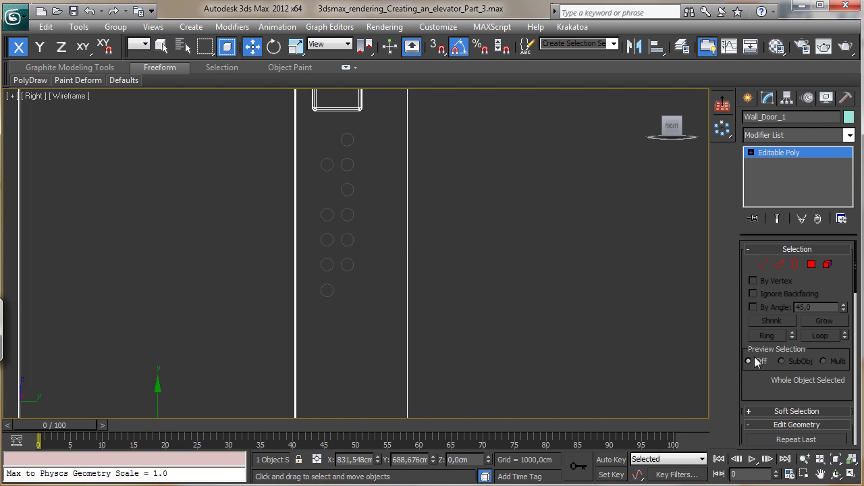
Save the scene with both door walls framed in the Right view
{"action": "left_click", "coordinate": [805, 459]}
{"action": "left_click_drag", "start_coordinate": [394, 245], "coordinate": [411, 308]}
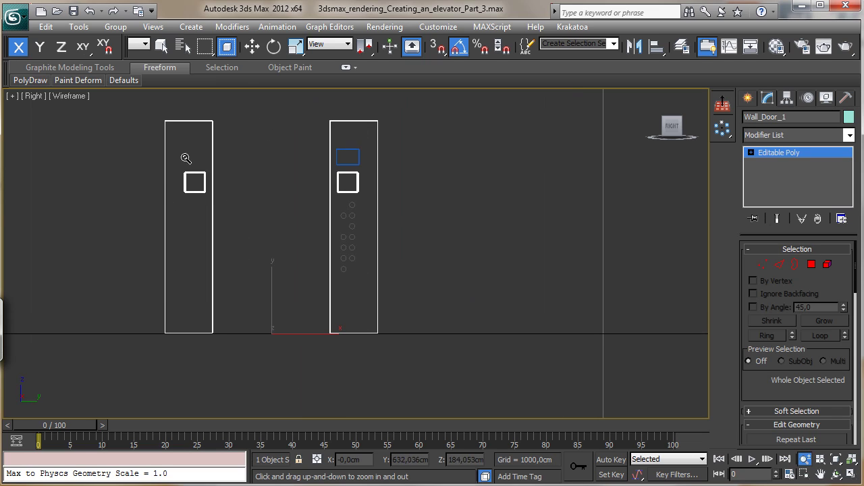
{"action": "left_click", "coordinate": [161, 46]}
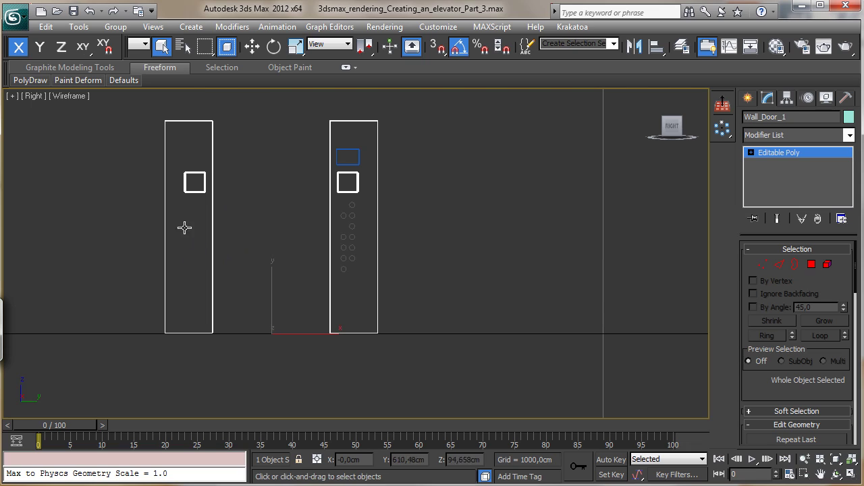
{"action": "left_click", "coordinate": [73, 11]}
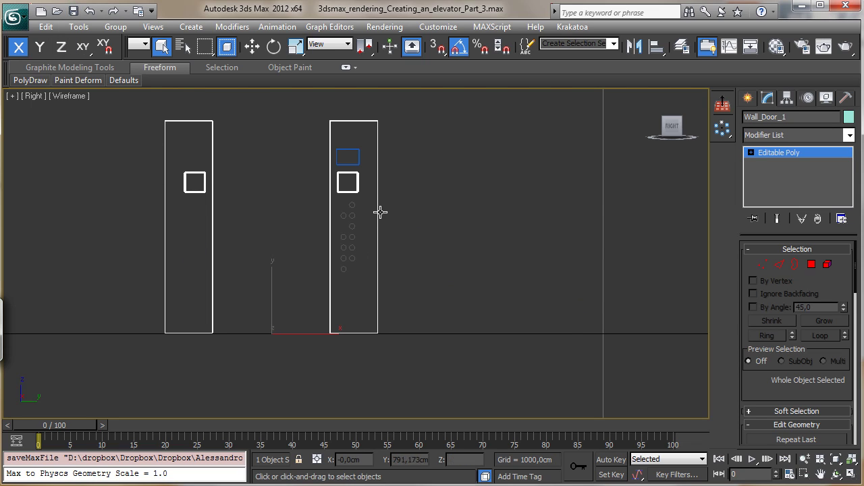
Turn off safe frames in the Camera001 view, switch it to Perspective and maximize it
{"action": "left_click", "coordinate": [849, 476]}
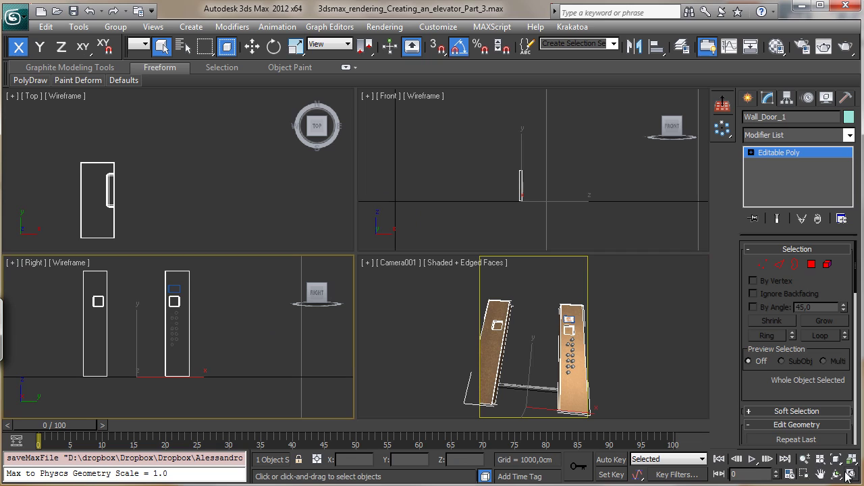
{"action": "right_click", "coordinate": [599, 348]}
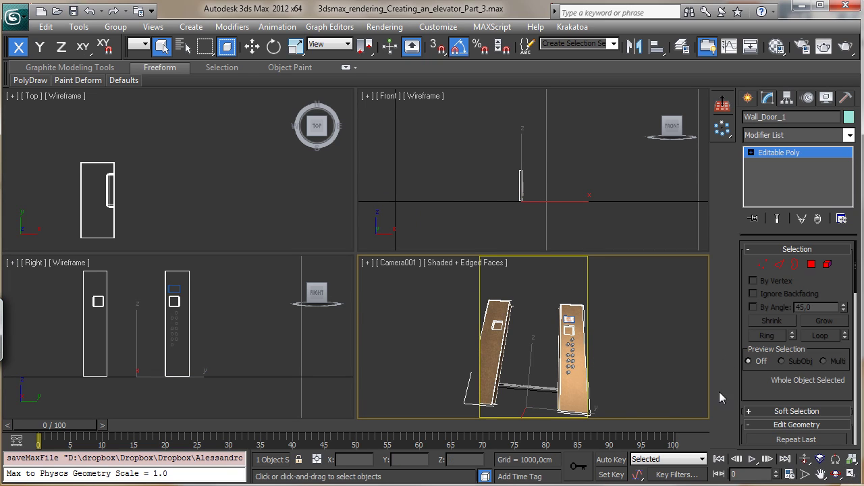
{"action": "left_click", "coordinate": [391, 263]}
{"action": "left_click", "coordinate": [444, 458]}
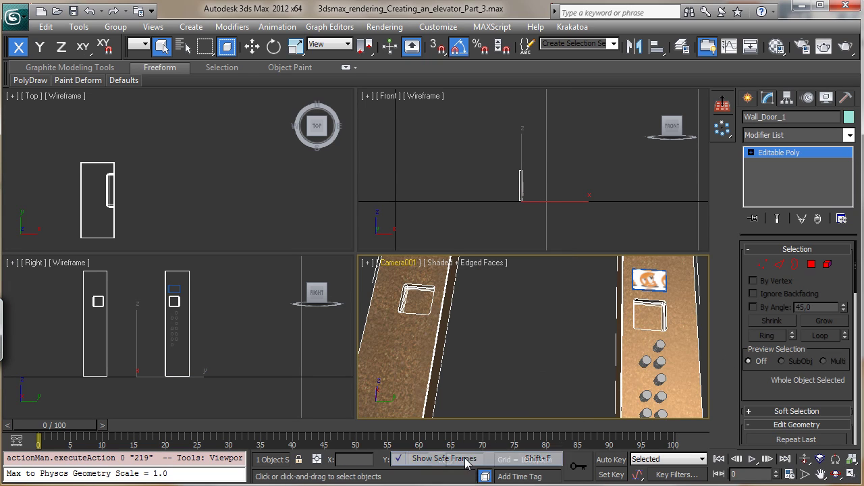
{"action": "left_click", "coordinate": [412, 264]}
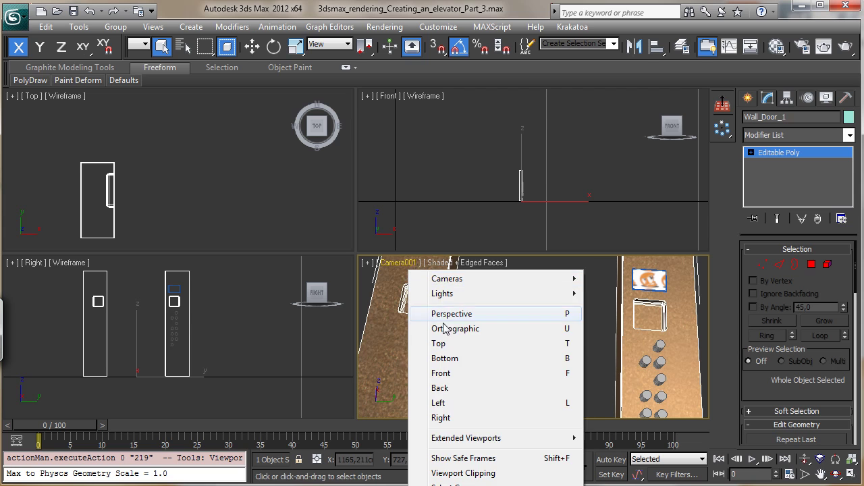
{"action": "left_click", "coordinate": [447, 312]}
{"action": "left_click", "coordinate": [850, 475]}
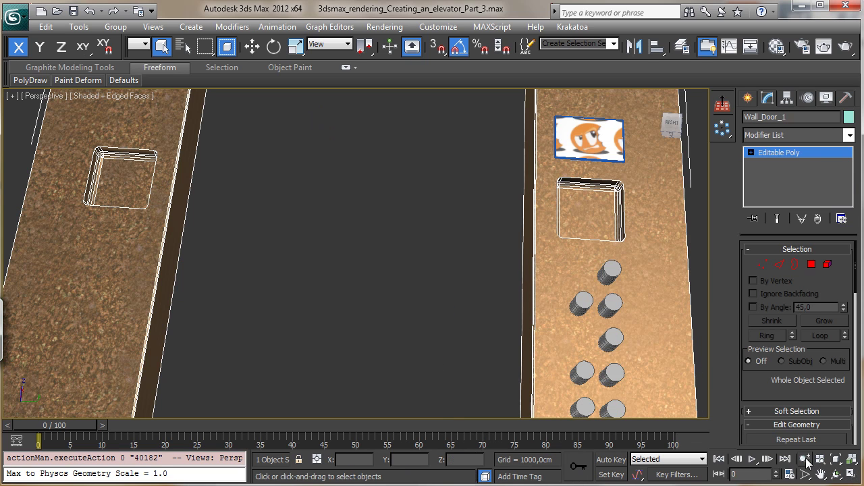
Select all eleven button cylinders below the recess in the Perspective view
{"action": "left_click", "coordinate": [805, 459]}
{"action": "left_click", "coordinate": [821, 475]}
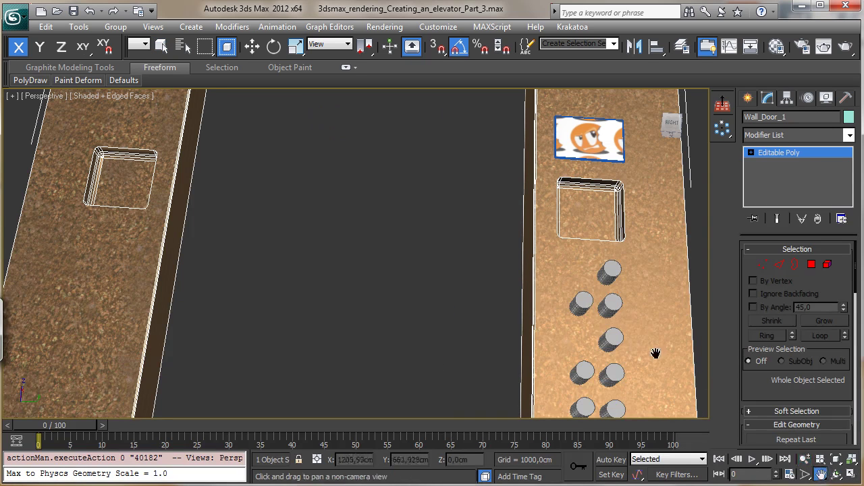
{"action": "left_click_drag", "start_coordinate": [655, 353], "coordinate": [571, 226]}
{"action": "left_click", "coordinate": [251, 45]}
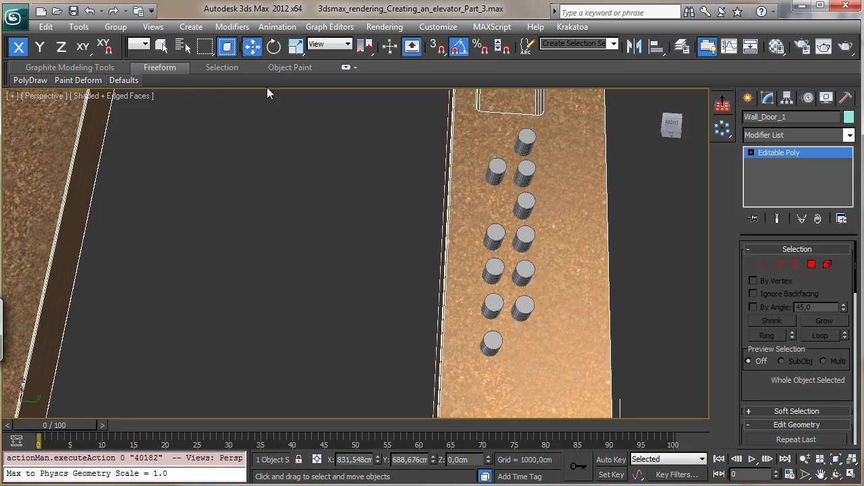
{"action": "left_click", "coordinate": [521, 142]}
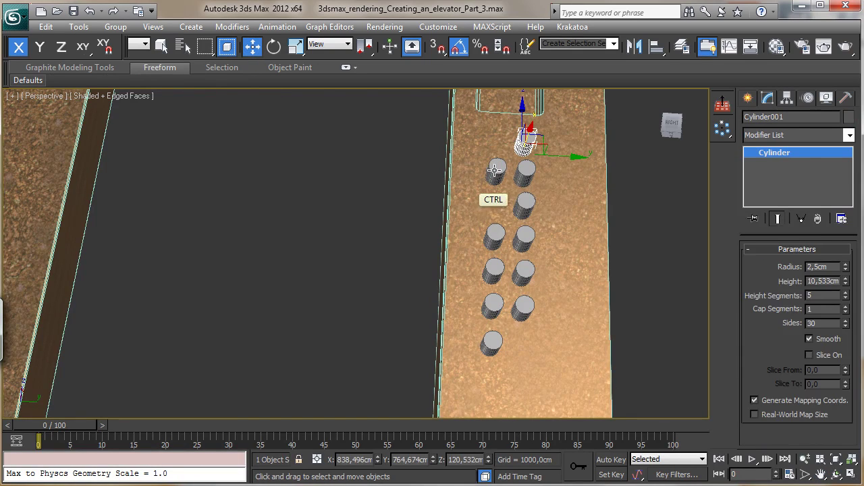
{"action": "left_click", "coordinate": [497, 173], "text": "ctrl"}
{"action": "left_click", "coordinate": [525, 174], "text": "ctrl"}
{"action": "left_click", "coordinate": [526, 200], "text": "ctrl"}
{"action": "left_click", "coordinate": [495, 237], "text": "ctrl"}
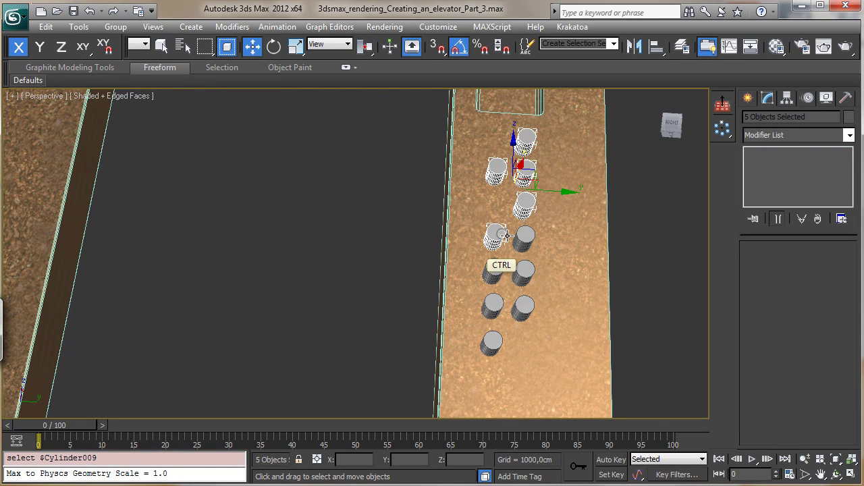
{"action": "left_click", "coordinate": [524, 236], "text": "ctrl"}
{"action": "left_click", "coordinate": [524, 272], "text": "ctrl"}
{"action": "left_click", "coordinate": [495, 273], "text": "ctrl"}
{"action": "left_click", "coordinate": [494, 307], "text": "ctrl"}
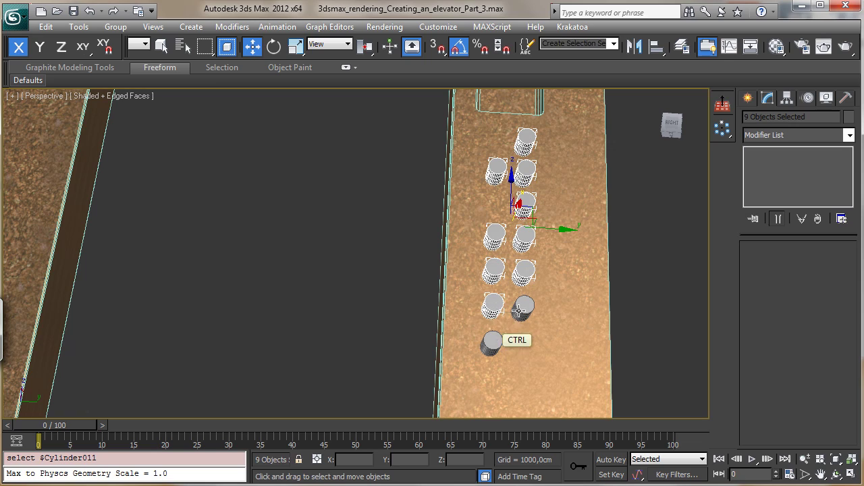
{"action": "left_click", "coordinate": [525, 307], "text": "ctrl"}
{"action": "left_click", "coordinate": [493, 342], "text": "ctrl"}
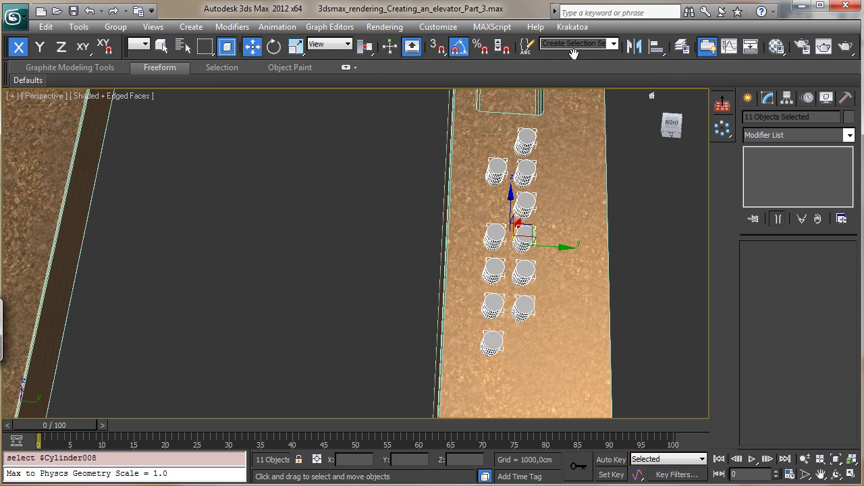
Clone the eleven selected cylinders in place as instances
{"action": "left_click", "coordinate": [47, 27]}
{"action": "left_click", "coordinate": [98, 128]}
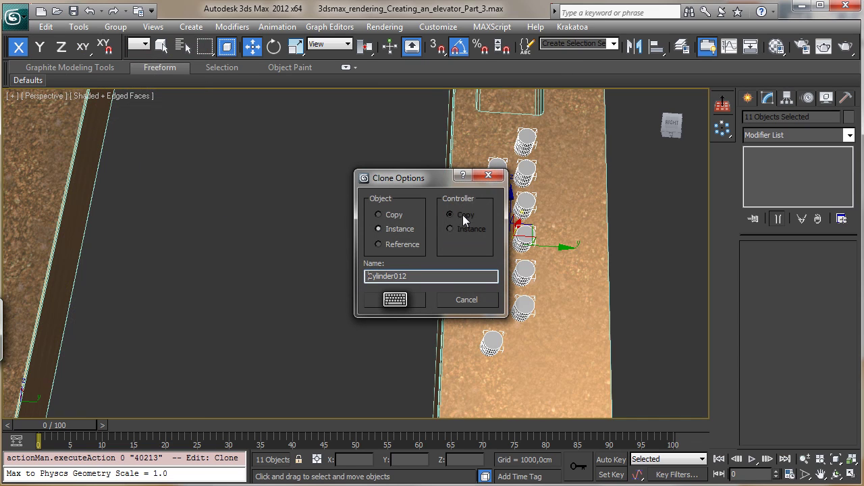
{"action": "left_click", "coordinate": [410, 297]}
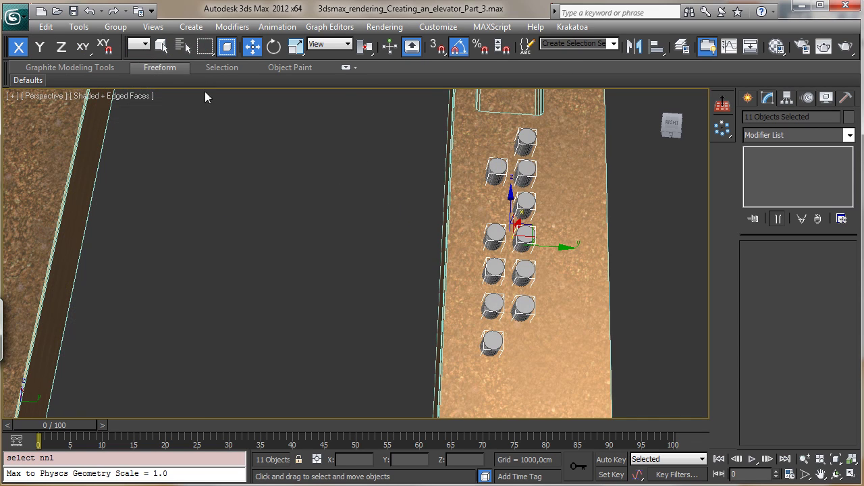
Group the cloned cylinders under the name Buttons and hide the group
{"action": "left_click", "coordinate": [115, 27]}
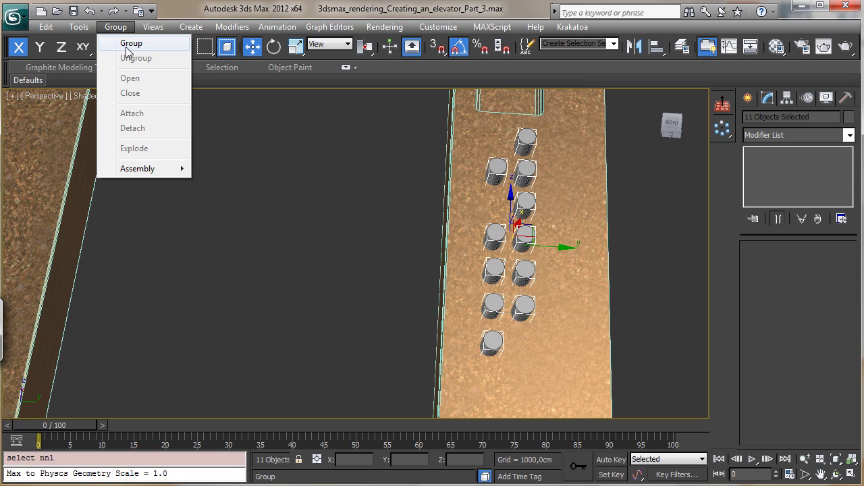
{"action": "left_click", "coordinate": [129, 44]}
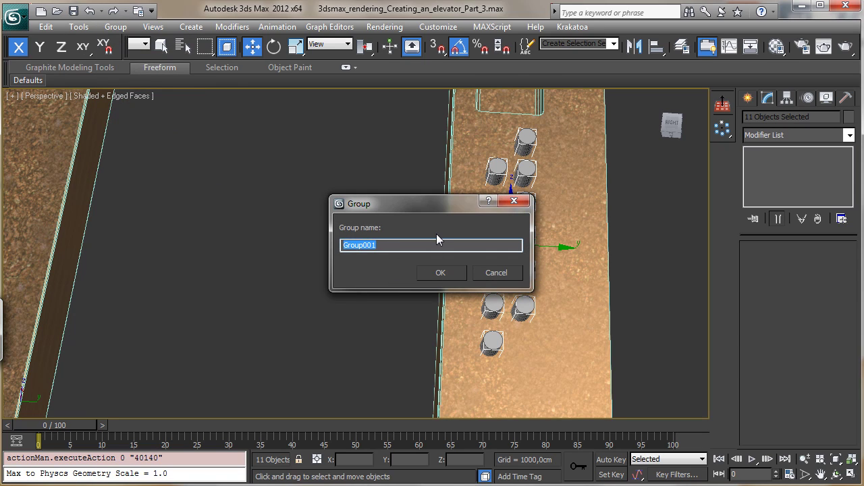
{"action": "type", "text": "Buttons"}
{"action": "key", "text": "Return"}
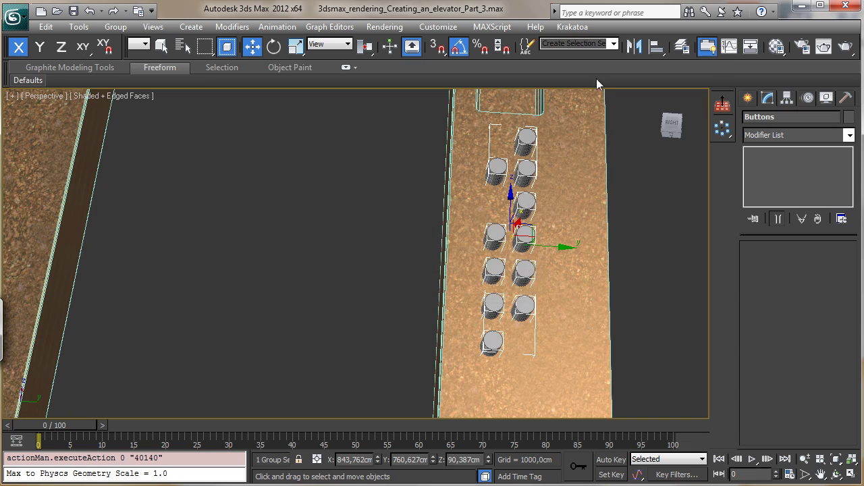
{"action": "left_click", "coordinate": [827, 98]}
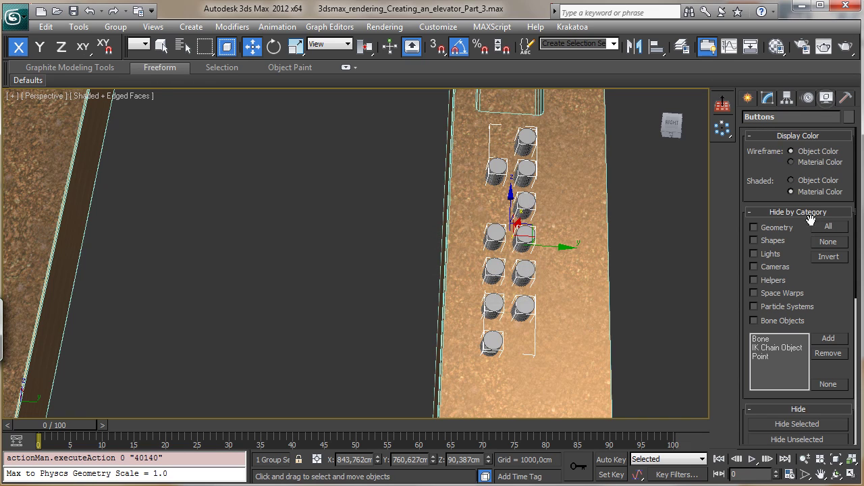
{"action": "left_click", "coordinate": [800, 423]}
Start a ProBoolean on Wall_Door_1 and cut the topmost visible cylinder out of the wall, using the Move option
{"action": "left_click", "coordinate": [598, 185]}
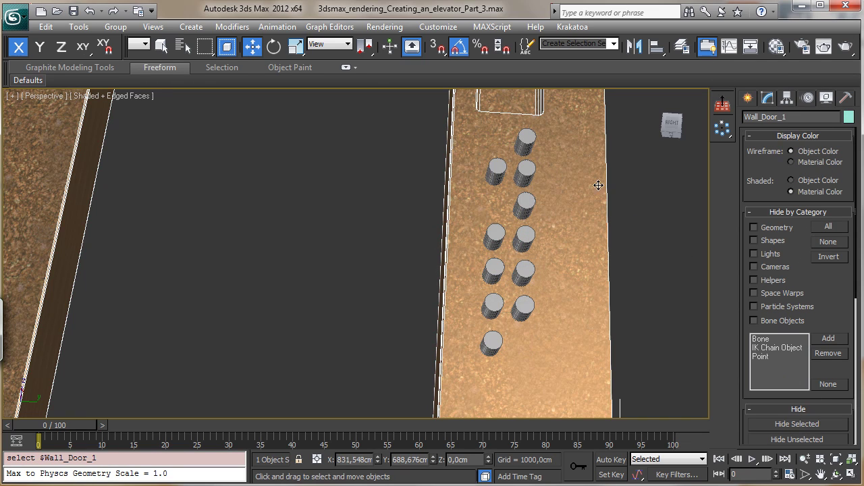
{"action": "left_click", "coordinate": [748, 98]}
{"action": "left_click", "coordinate": [767, 139]}
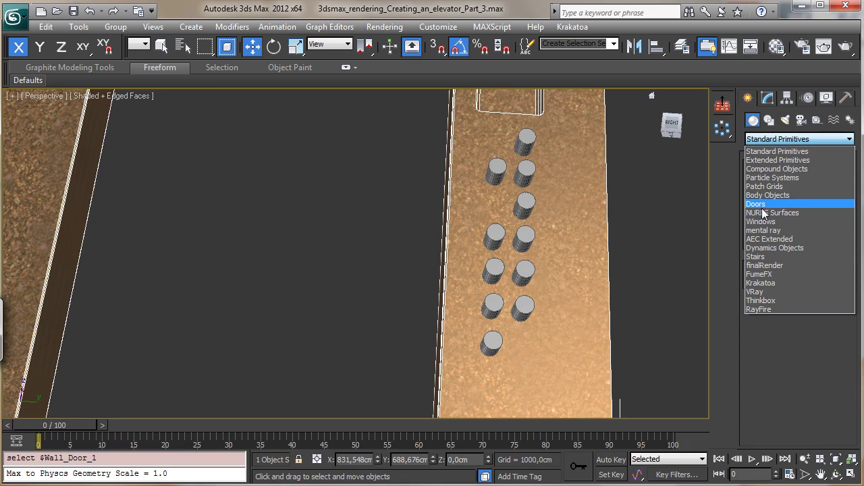
{"action": "left_click", "coordinate": [774, 169]}
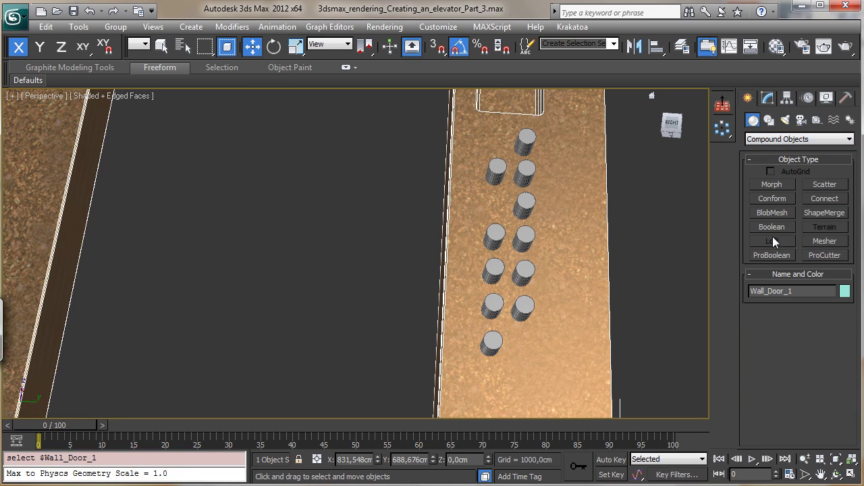
{"action": "left_click", "coordinate": [772, 255]}
{"action": "left_click", "coordinate": [794, 328]}
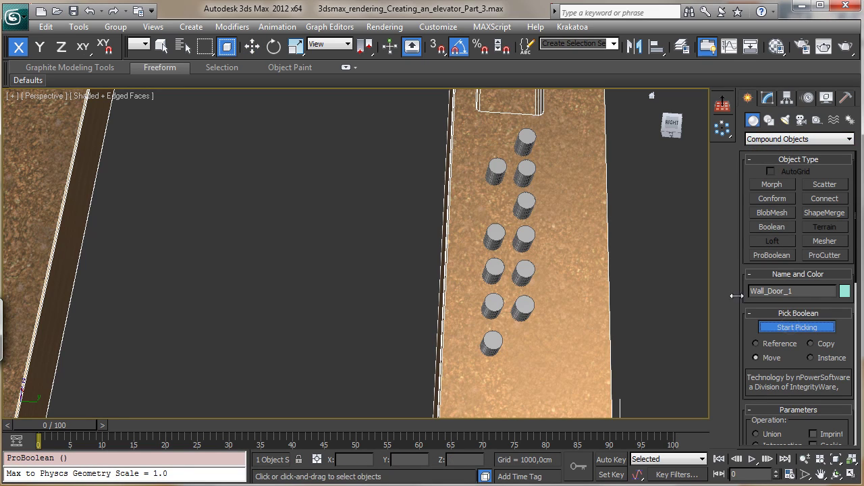
{"action": "left_click", "coordinate": [526, 140]}
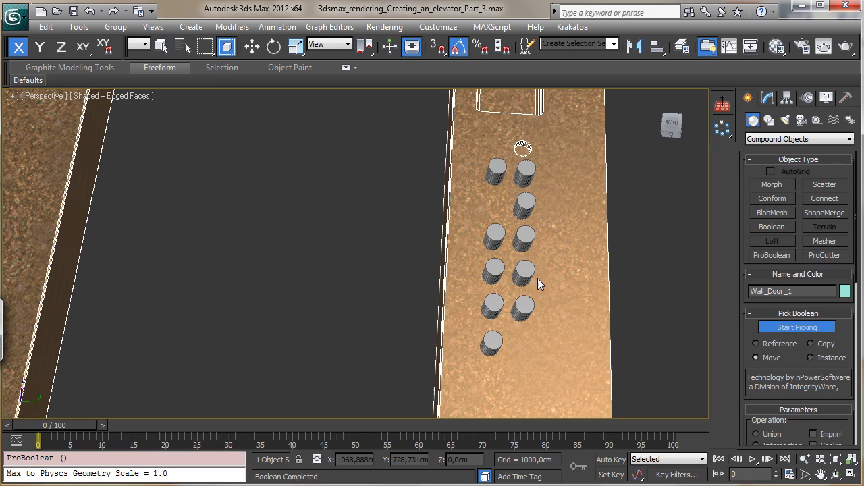
Cut the ten remaining button cylinders out of Wall_Door_1 with the running ProBoolean, and finish picking
{"action": "left_click", "coordinate": [496, 171]}
{"action": "left_click", "coordinate": [522, 173]}
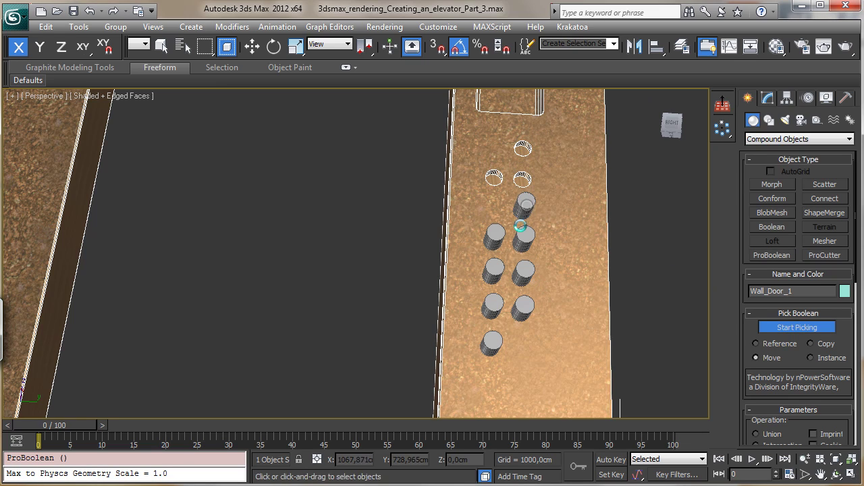
{"action": "left_click", "coordinate": [524, 205]}
{"action": "left_click", "coordinate": [494, 238]}
{"action": "left_click", "coordinate": [526, 243]}
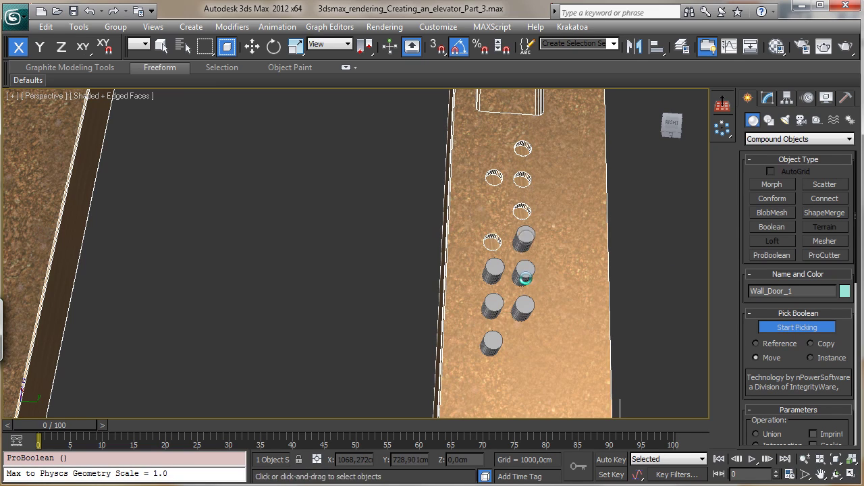
{"action": "left_click", "coordinate": [524, 275]}
{"action": "left_click", "coordinate": [493, 270]}
{"action": "left_click", "coordinate": [493, 306]}
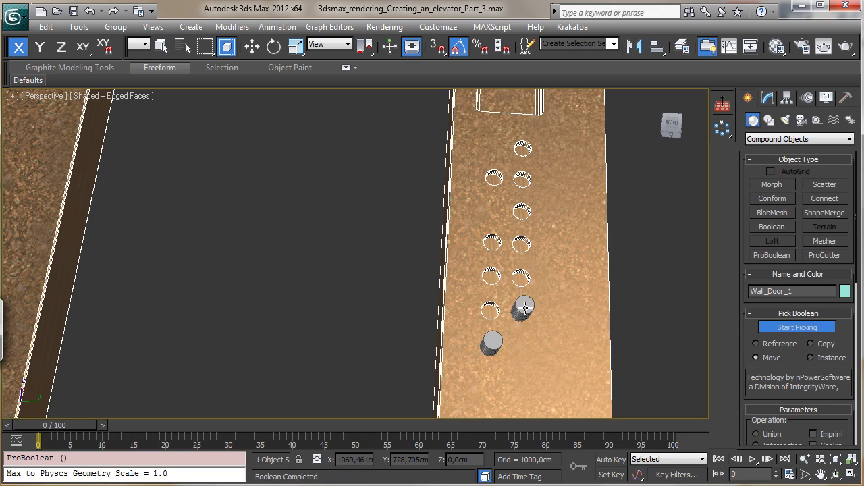
{"action": "left_click", "coordinate": [523, 307]}
{"action": "left_click", "coordinate": [496, 344]}
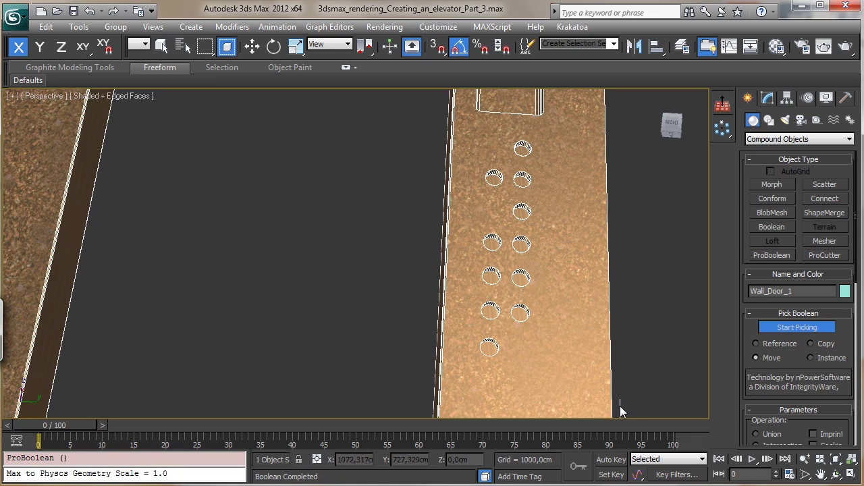
{"action": "left_click", "coordinate": [776, 329]}
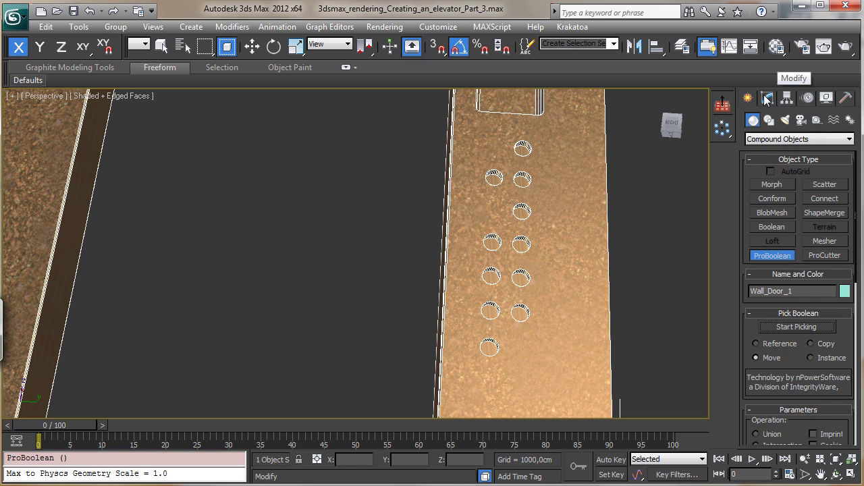
Convert the ProBoolean result Wall_Door_1 to an Editable Poly
{"action": "left_click", "coordinate": [766, 98]}
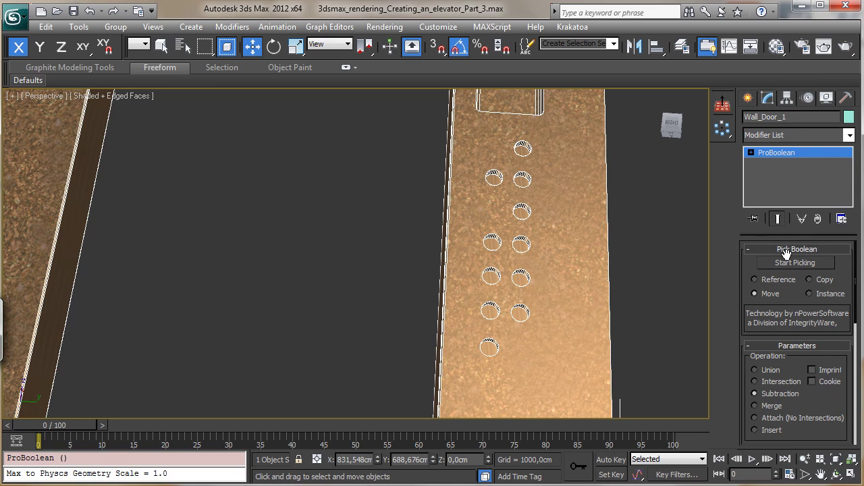
{"action": "right_click", "coordinate": [582, 185]}
{"action": "mouse_move", "coordinate": [699, 316]}
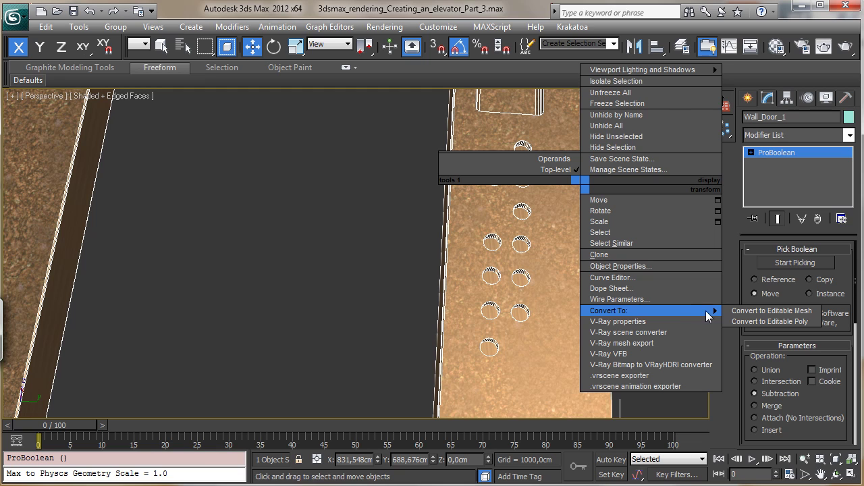
{"action": "left_click", "coordinate": [756, 322]}
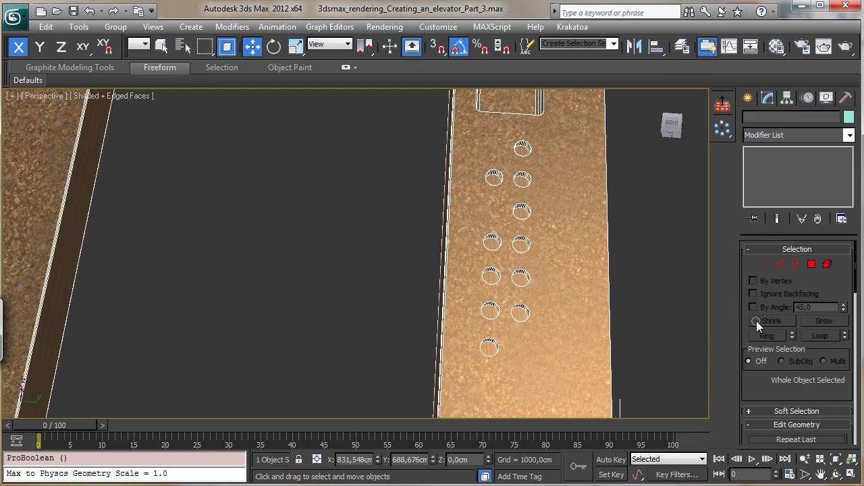
Clone Wall_Door_1 in place as a copy named Wall_Door_002
{"action": "left_click", "coordinate": [805, 459]}
{"action": "left_click_drag", "start_coordinate": [565, 268], "coordinate": [586, 348]}
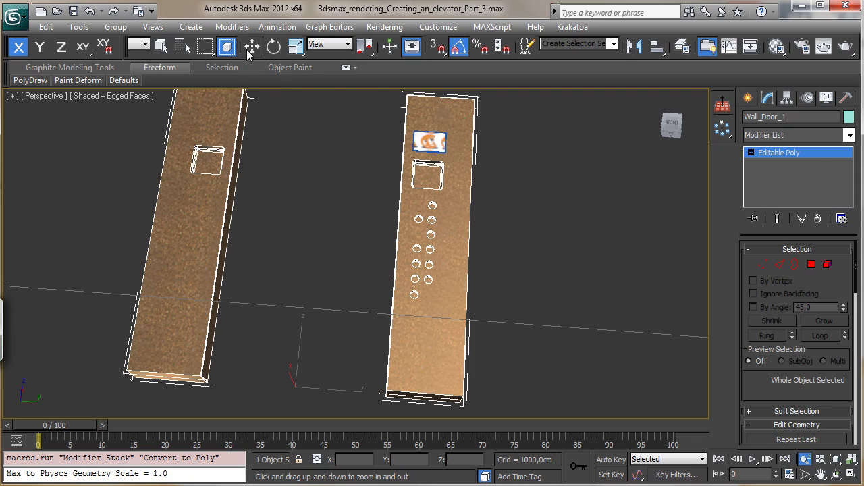
{"action": "left_click", "coordinate": [163, 47]}
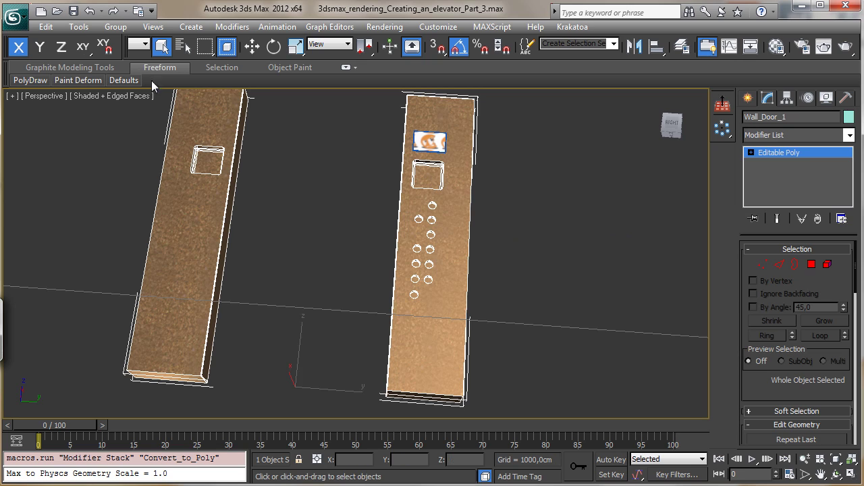
{"action": "left_click", "coordinate": [48, 28]}
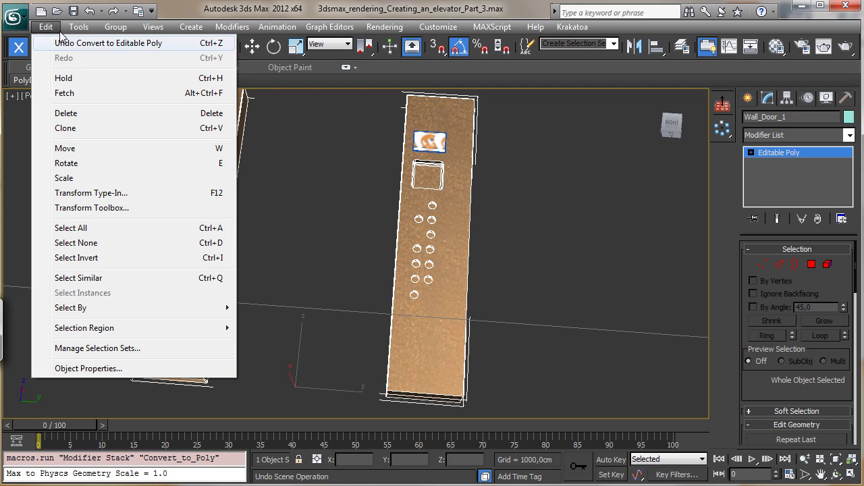
{"action": "left_click", "coordinate": [68, 128]}
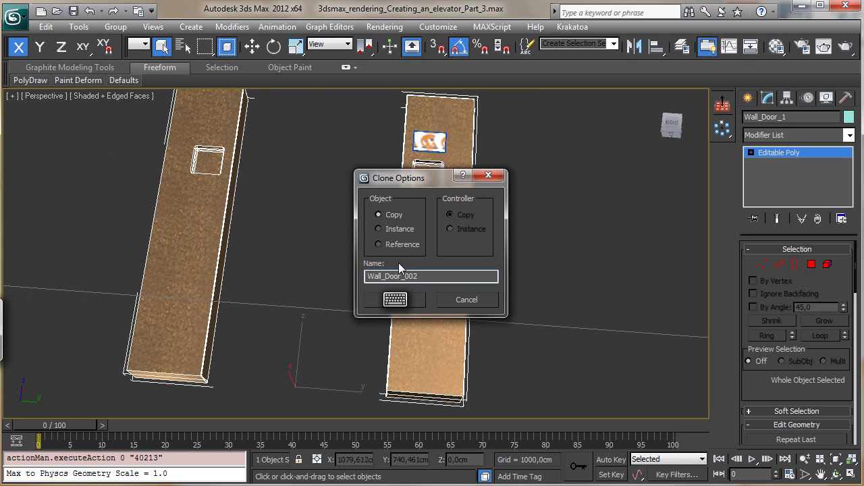
{"action": "left_click", "coordinate": [395, 300]}
Delete the pillar element without button holes from Wall_Door_002 and leave element editing
{"action": "left_click", "coordinate": [828, 266]}
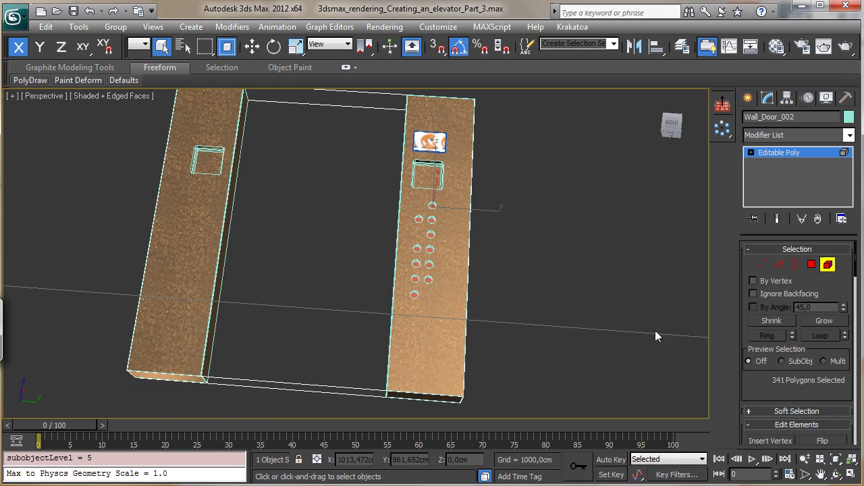
{"action": "left_click", "coordinate": [175, 345]}
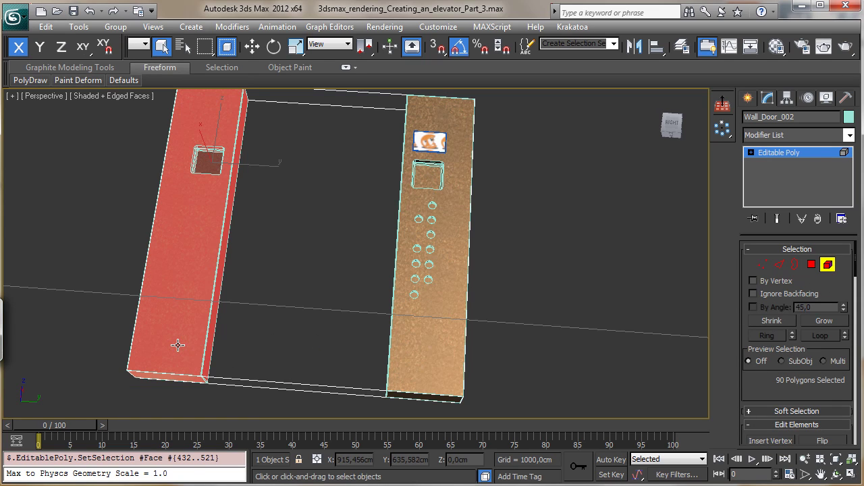
{"action": "left_click_drag", "start_coordinate": [154, 348], "coordinate": [262, 142]}
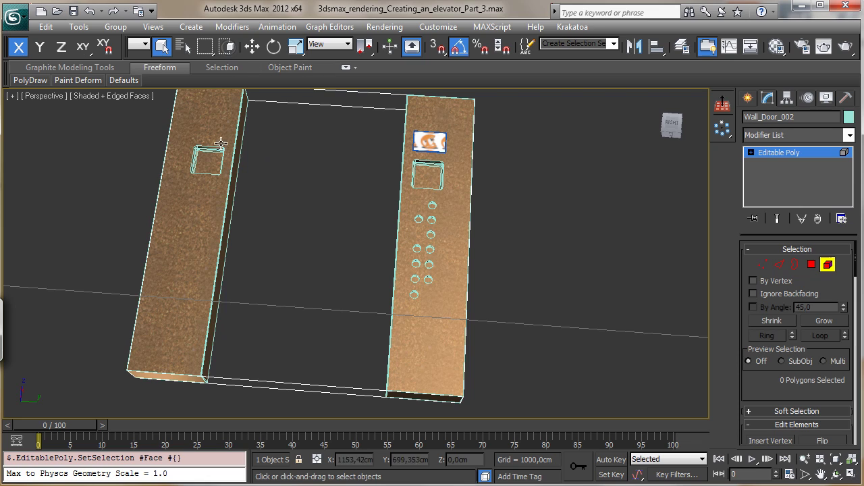
{"action": "left_click_drag", "start_coordinate": [102, 395], "coordinate": [258, 130]}
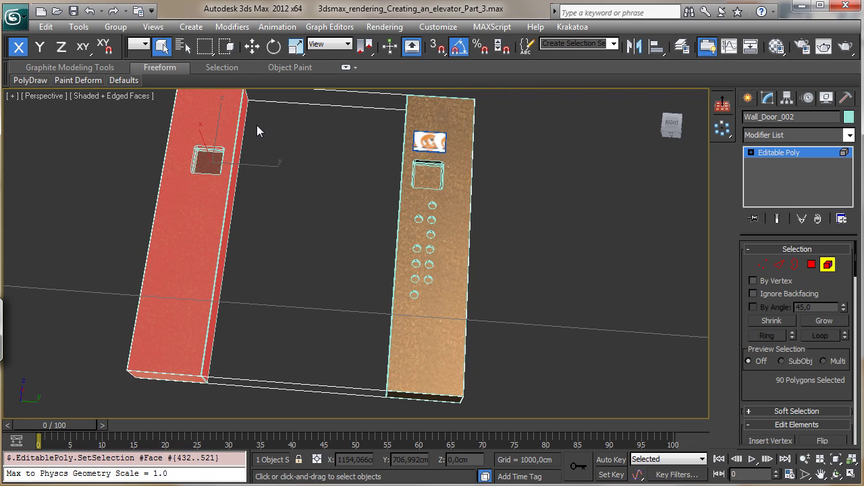
{"action": "key", "text": "Delete"}
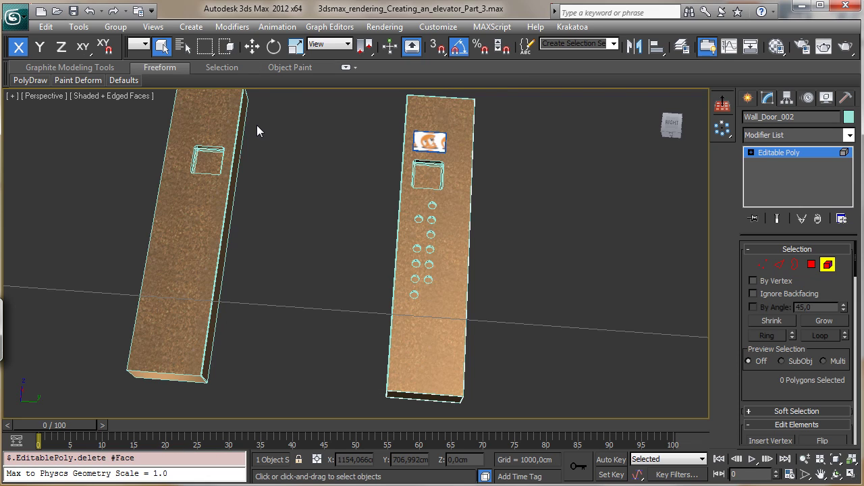
{"action": "left_click", "coordinate": [827, 264]}
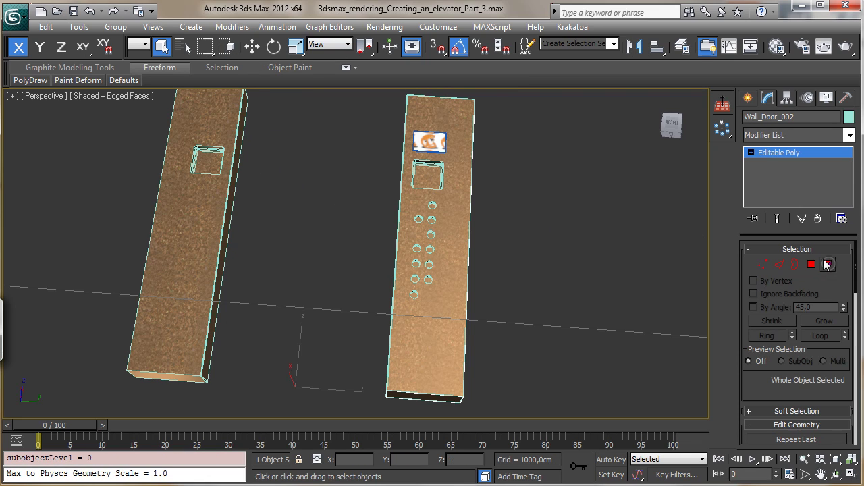
Try moving the Wall_Door_002 copy, then undo the edits back through the clone of Wall_Door_1
{"action": "left_click", "coordinate": [258, 45]}
{"action": "left_click_drag", "start_coordinate": [340, 391], "coordinate": [353, 370]}
{"action": "key", "text": "ctrl+z"}
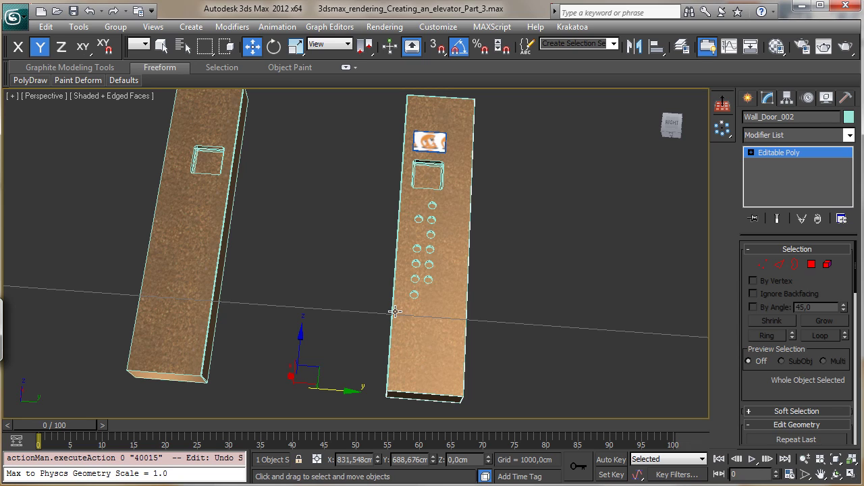
{"action": "key", "text": "ctrl+z"}
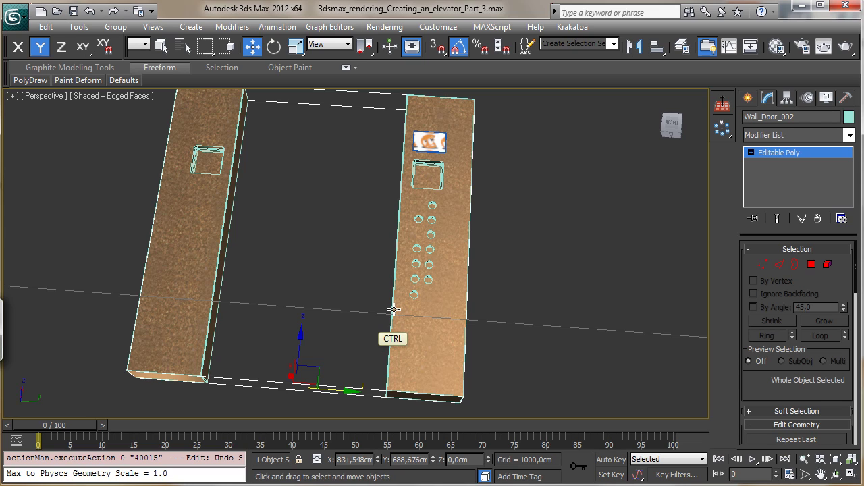
{"action": "left_click", "coordinate": [101, 12]}
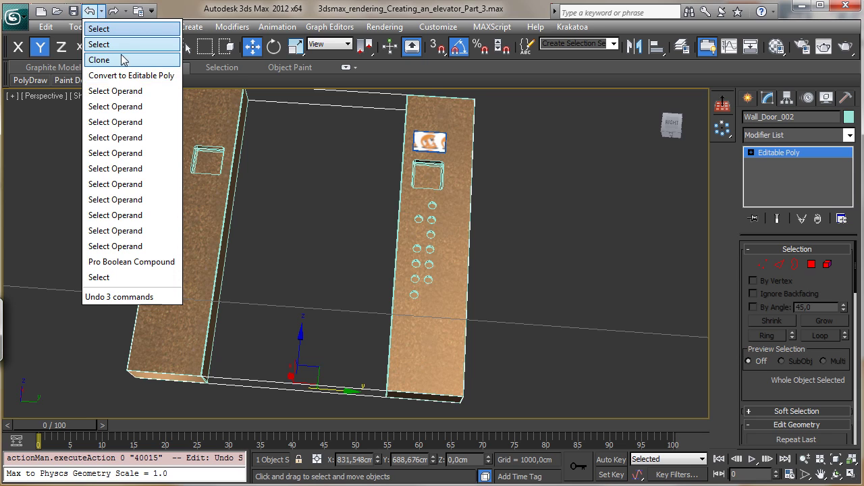
{"action": "left_click", "coordinate": [123, 60]}
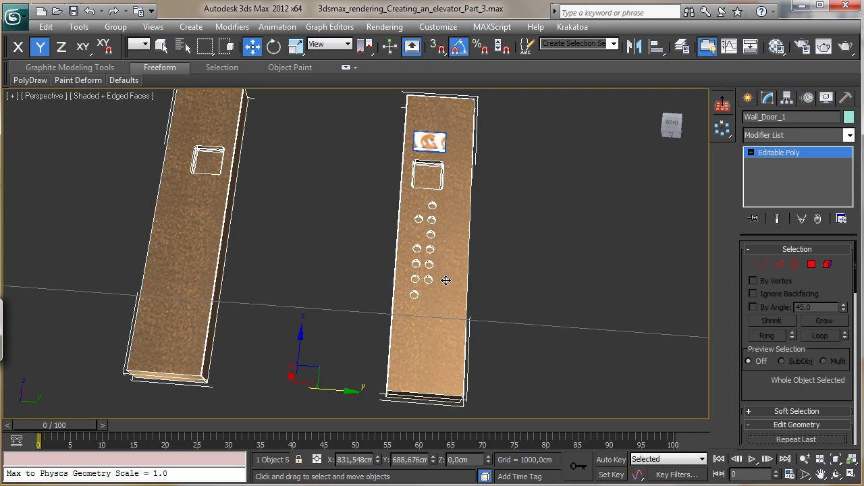
{"action": "key", "text": "shift"}
{"action": "mouse_move", "coordinate": [344, 390]}
{"action": "left_mouse_down", "text": "shift"}
{"action": "mouse_move", "coordinate": [500, 392]}
{"action": "mouse_move", "coordinate": [494, 395]}
{"action": "mouse_move", "coordinate": [512, 413]}
{"action": "left_mouse_up", "text": "shift"}
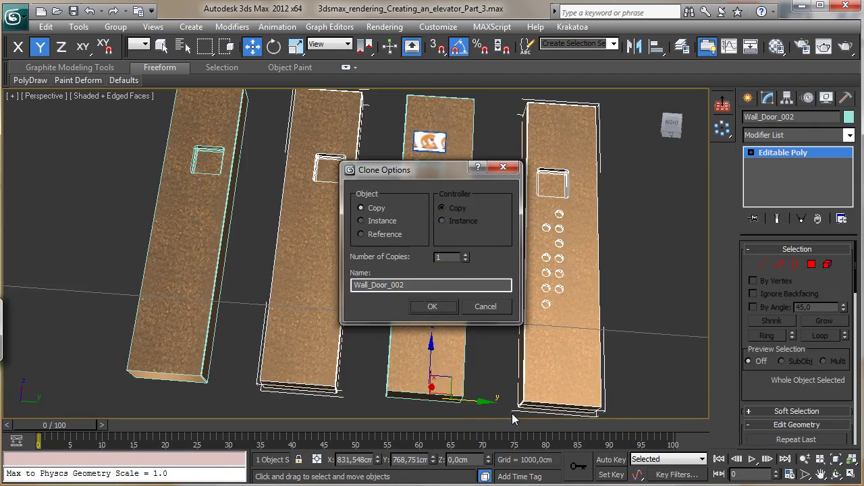
{"action": "left_click", "coordinate": [488, 307]}
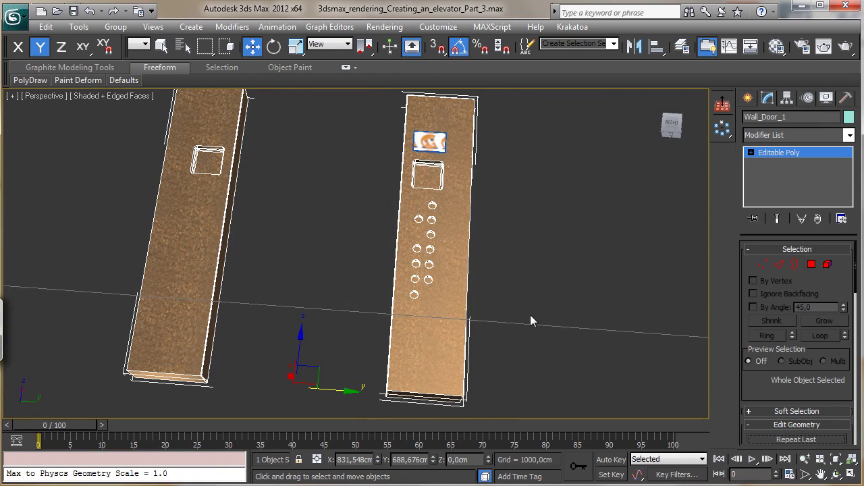
Delete the pillar element without button holes from Wall_Door_1, keeping the pillar with the holes
{"action": "left_click", "coordinate": [827, 265]}
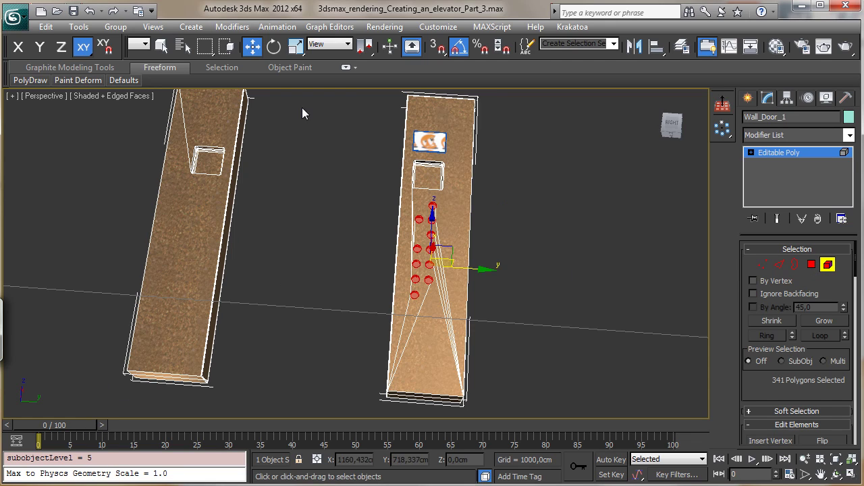
{"action": "left_click_drag", "start_coordinate": [266, 175], "coordinate": [322, 123]}
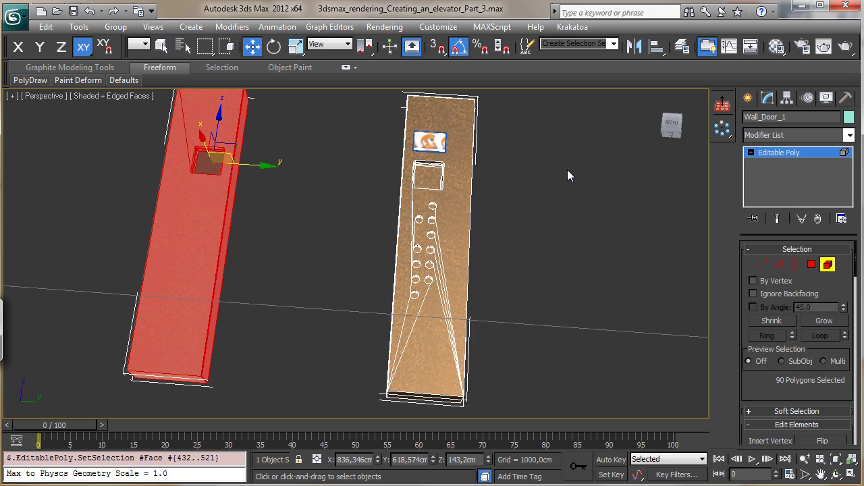
{"action": "key", "text": "Delete"}
{"action": "left_click", "coordinate": [828, 265]}
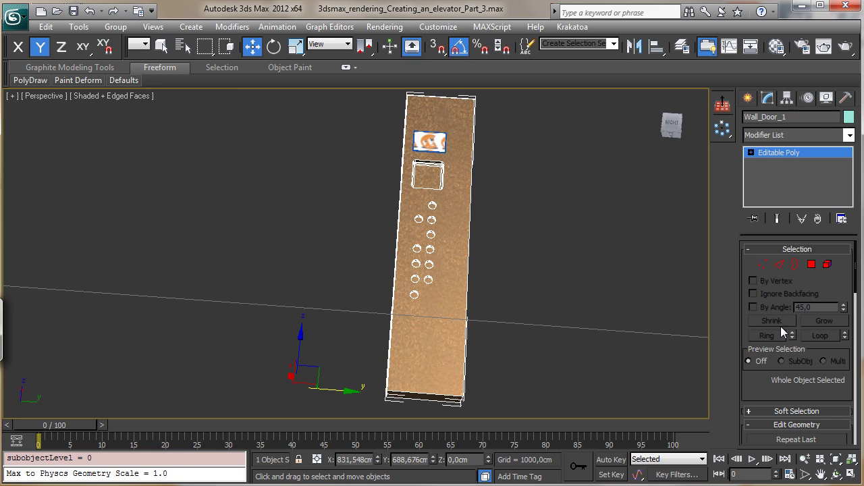
Center the pivot of Wall_Door_1 to the object
{"action": "left_click", "coordinate": [786, 98]}
{"action": "left_click", "coordinate": [791, 186]}
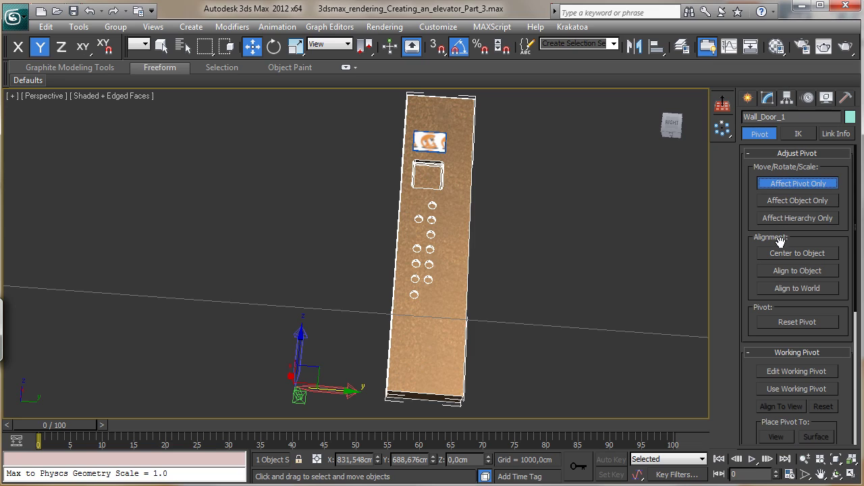
{"action": "left_click", "coordinate": [783, 254]}
{"action": "left_click", "coordinate": [791, 183]}
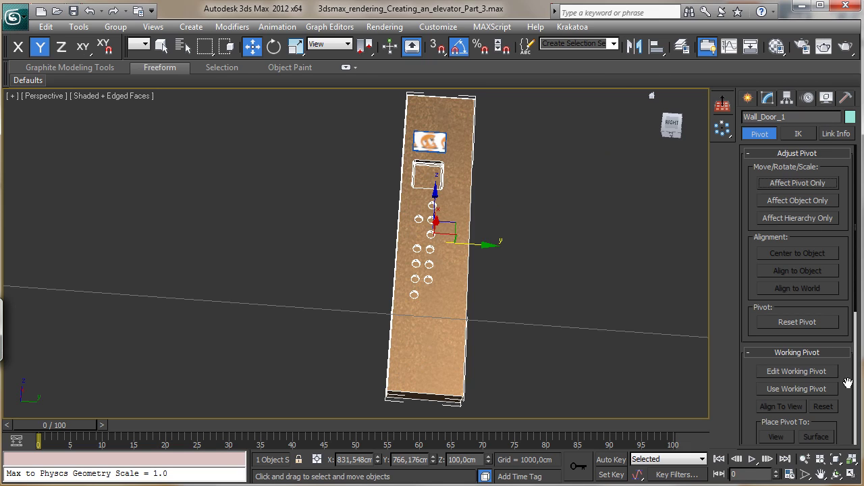
Unhide the Buttons group by name
{"action": "scroll", "coordinate": [840, 243], "scroll_direction": "down", "scroll_amount": 5}
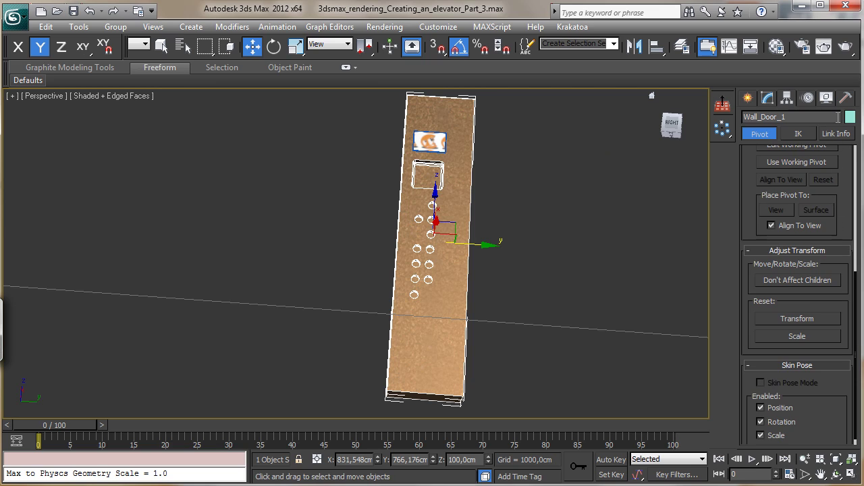
{"action": "left_click", "coordinate": [845, 98]}
{"action": "left_click", "coordinate": [826, 98]}
{"action": "scroll", "coordinate": [826, 165], "scroll_direction": "down", "scroll_amount": 4}
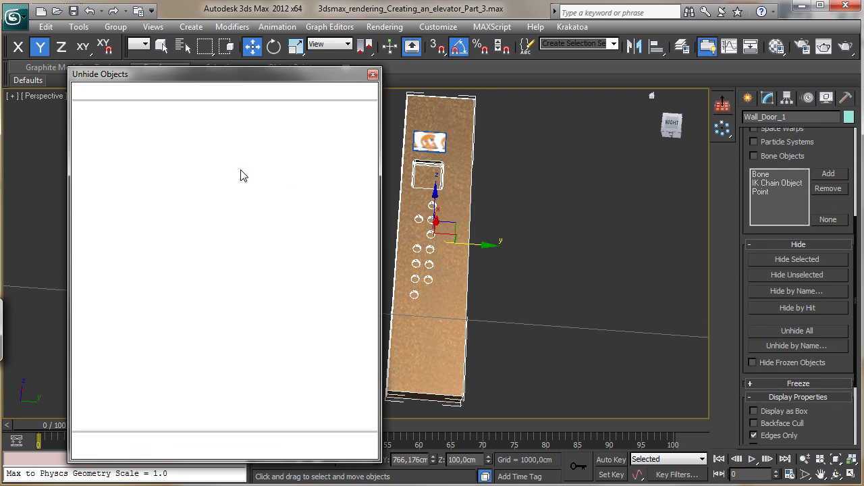
{"action": "double_click", "coordinate": [102, 155]}
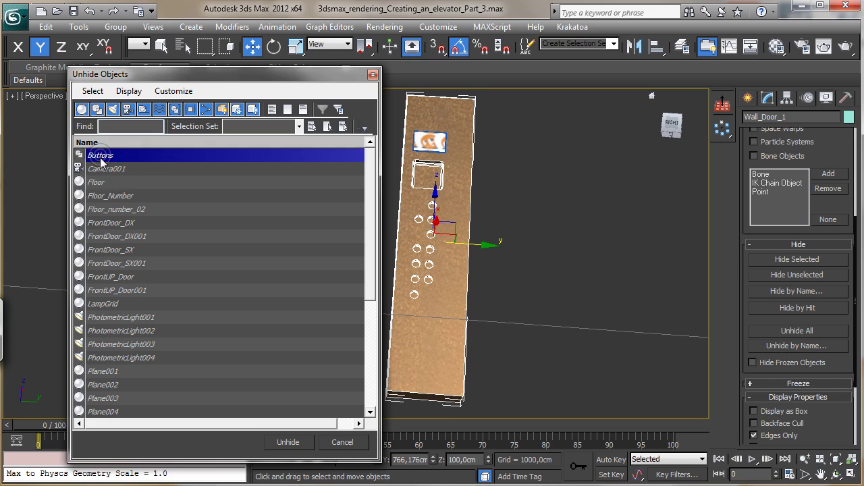
Select the Buttons group beside the pillar's button holes and look at its object properties without changing them
{"action": "left_click", "coordinate": [852, 476]}
{"action": "left_click", "coordinate": [849, 475]}
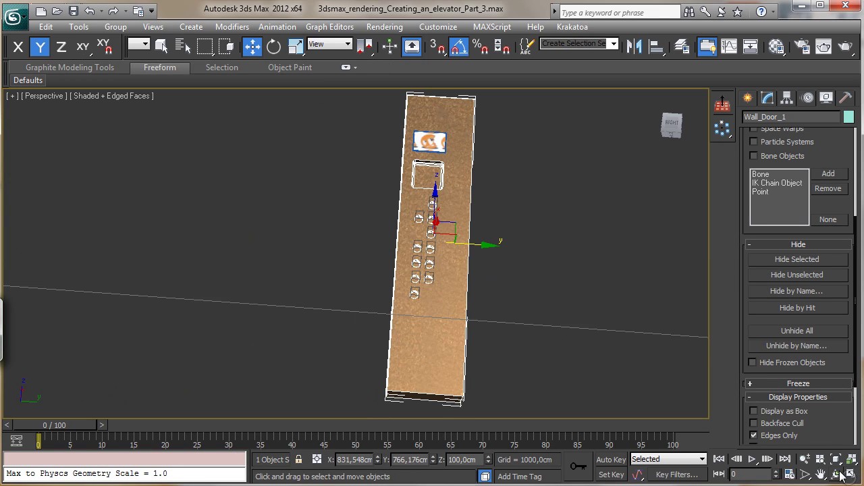
{"action": "left_click", "coordinate": [805, 459]}
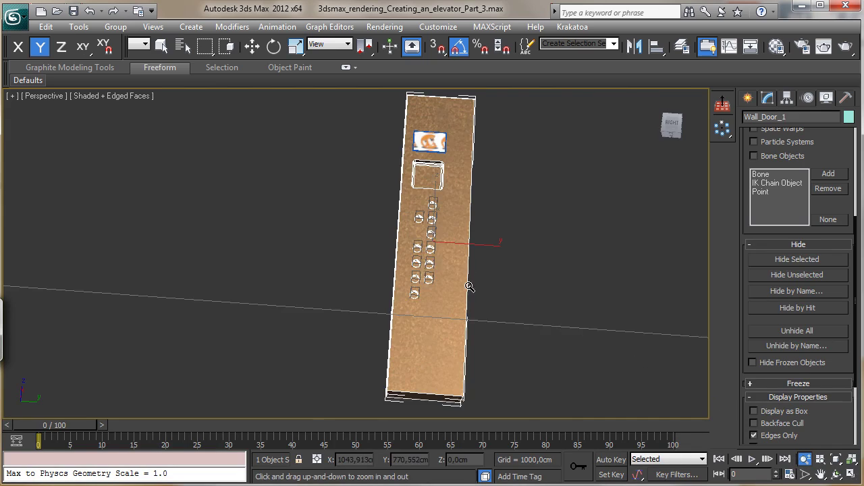
{"action": "left_click_drag", "start_coordinate": [468, 289], "coordinate": [393, 341]}
{"action": "left_click", "coordinate": [821, 475]}
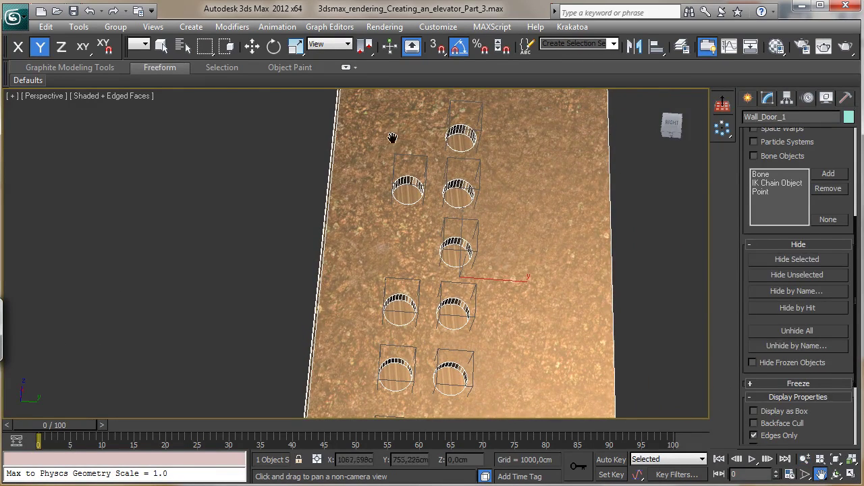
{"action": "left_click", "coordinate": [161, 45]}
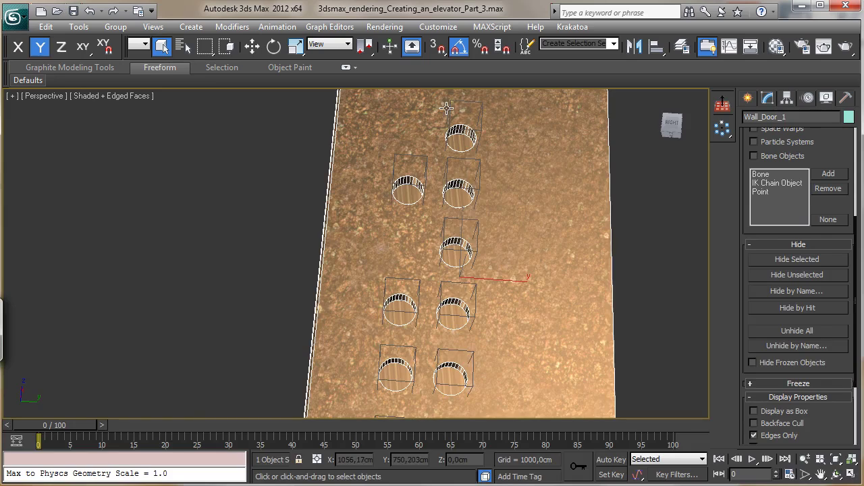
{"action": "left_click", "coordinate": [454, 109]}
{"action": "right_click", "coordinate": [453, 117]}
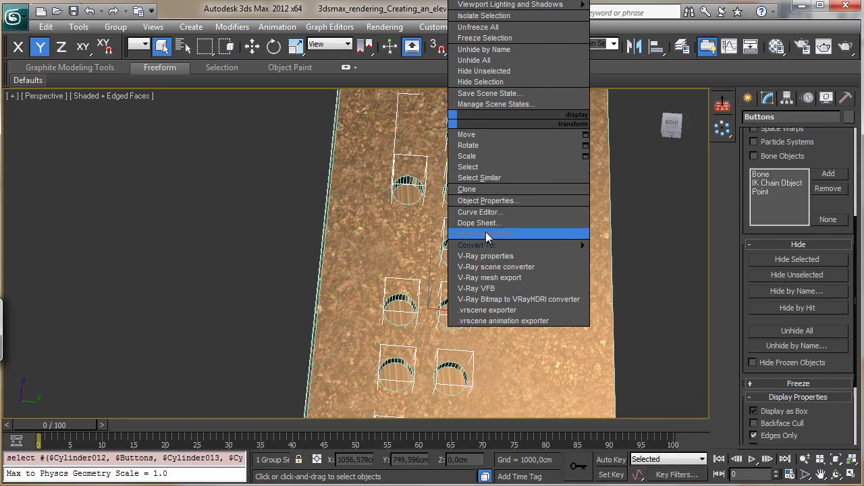
{"action": "left_click", "coordinate": [509, 201]}
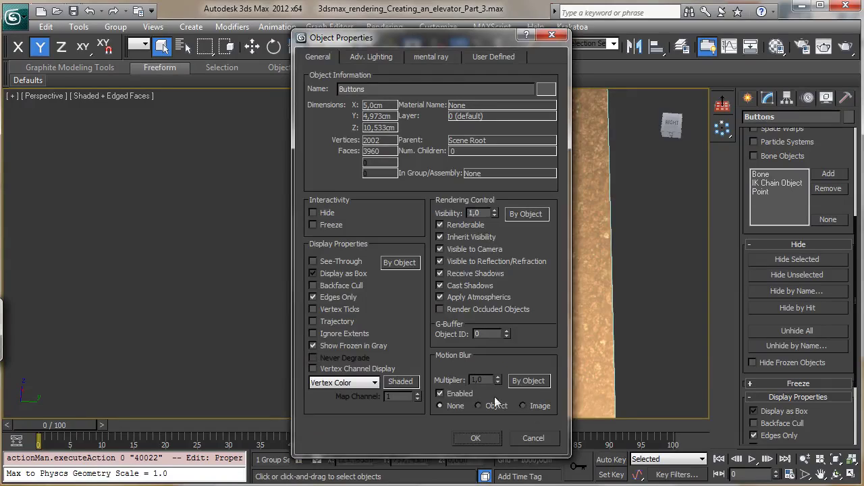
{"action": "left_click", "coordinate": [533, 438]}
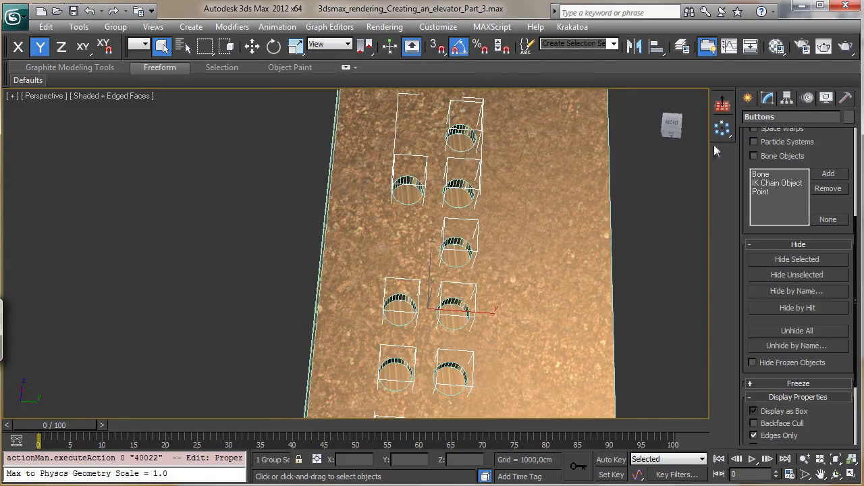
Exit isolation, switch the camera viewport to Perspective and delete the Buttons group
{"action": "left_click", "coordinate": [77, 27]}
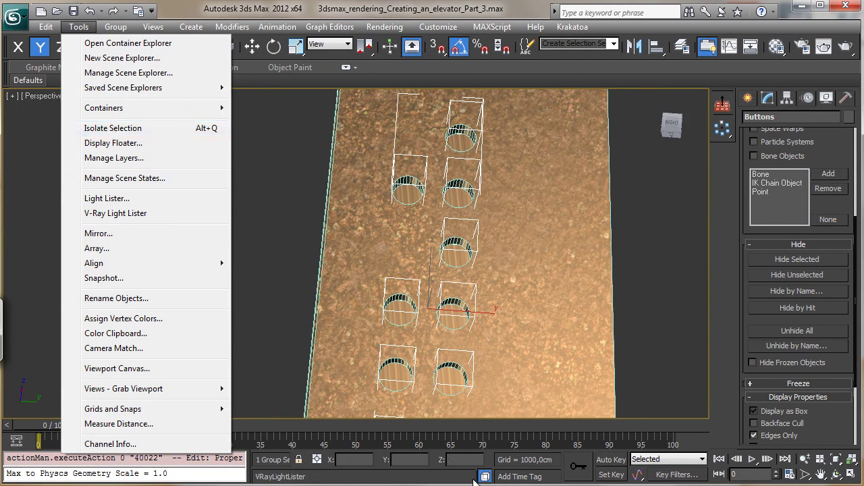
{"action": "left_click", "coordinate": [113, 128]}
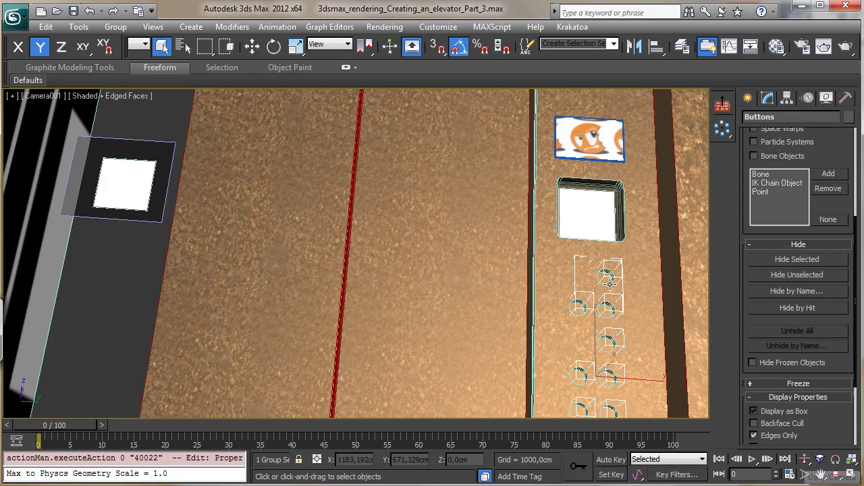
{"action": "left_click", "coordinate": [52, 99]}
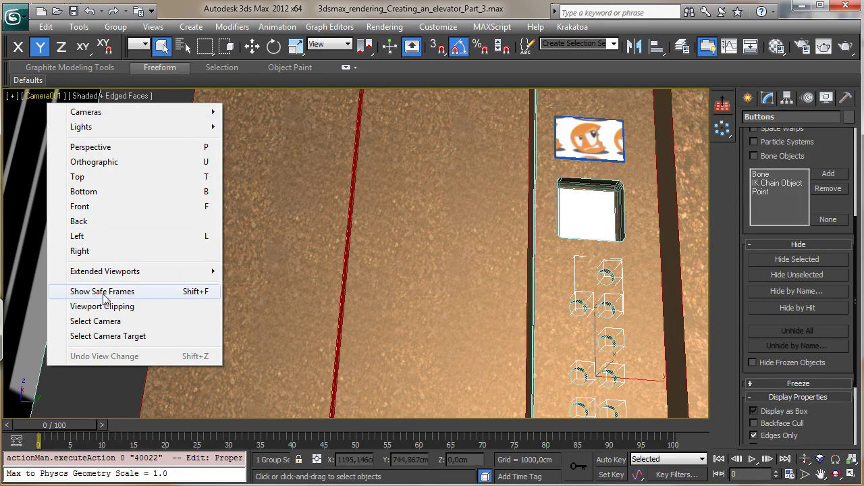
{"action": "left_click", "coordinate": [101, 147]}
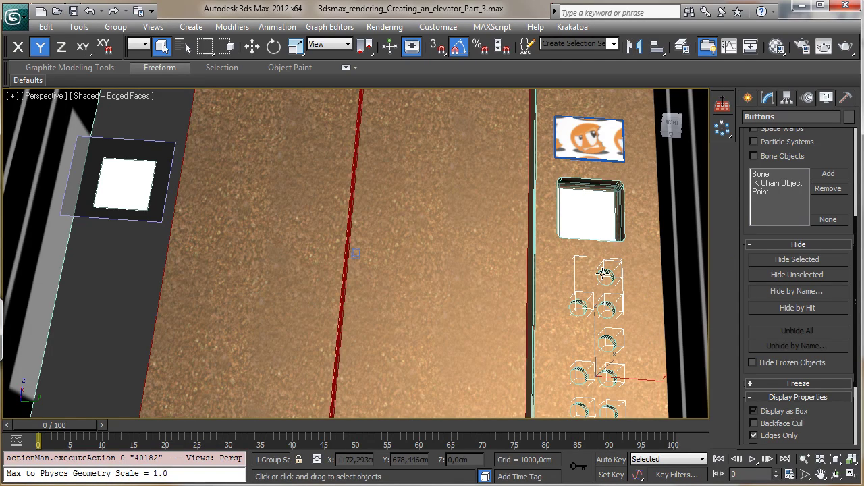
{"action": "key", "text": "Delete"}
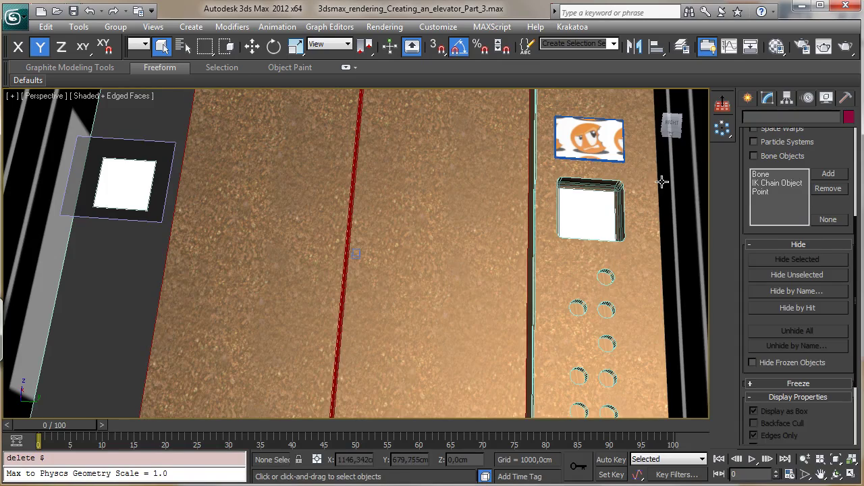
Mirror Wall_Door_1 about the Y axis as an instance and move the copy along Y to the pillar position across the doors
{"action": "left_click", "coordinate": [633, 279]}
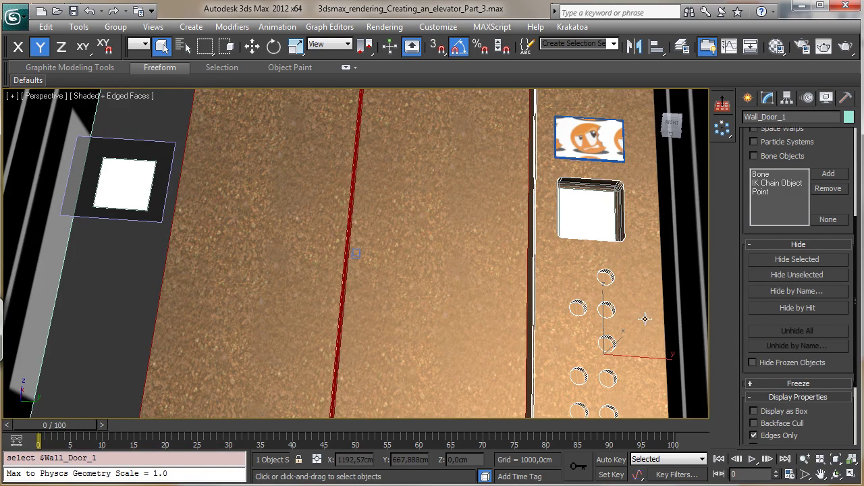
{"action": "left_click", "coordinate": [805, 460]}
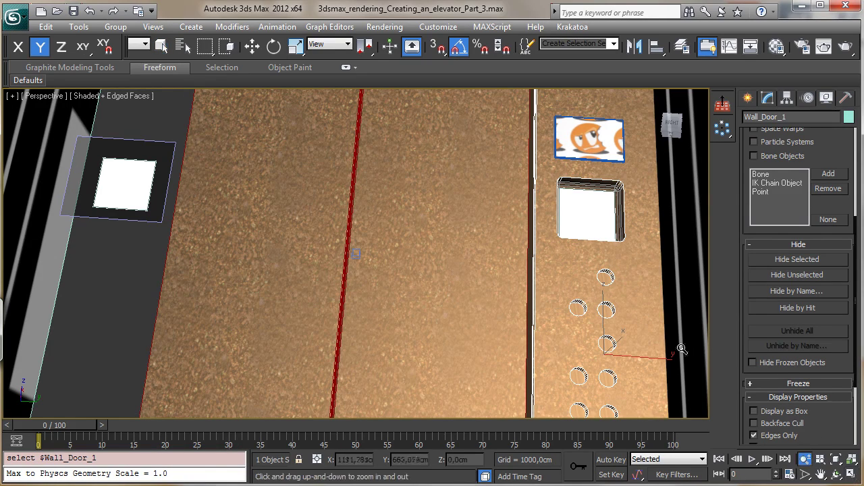
{"action": "mouse_move", "coordinate": [555, 241]}
{"action": "left_mouse_down"}
{"action": "mouse_move", "coordinate": [567, 300]}
{"action": "mouse_move", "coordinate": [562, 238]}
{"action": "left_mouse_up"}
{"action": "left_click", "coordinate": [162, 47]}
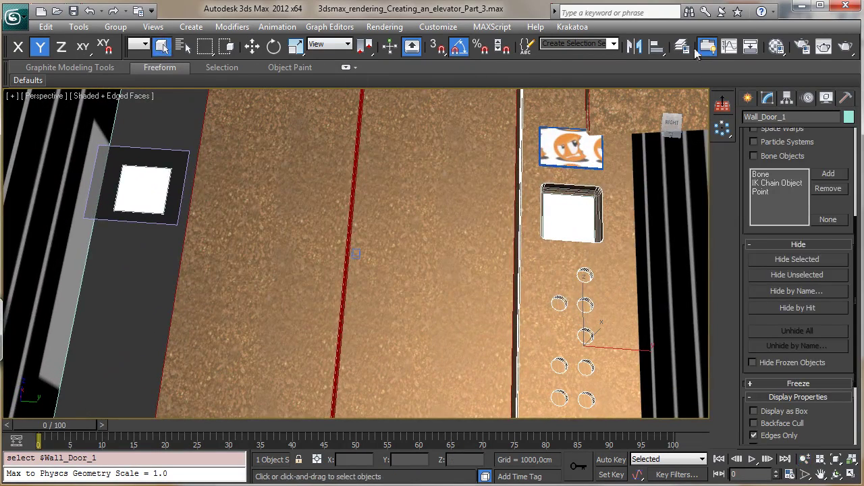
{"action": "left_click", "coordinate": [683, 46]}
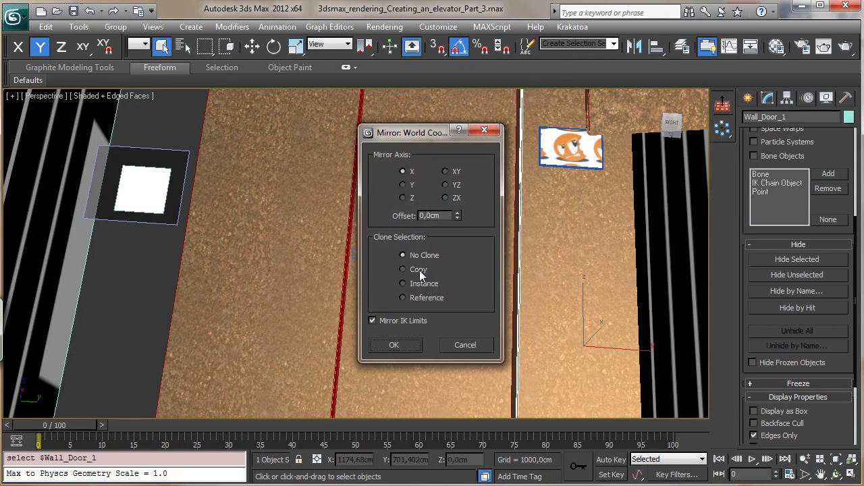
{"action": "left_click", "coordinate": [422, 284]}
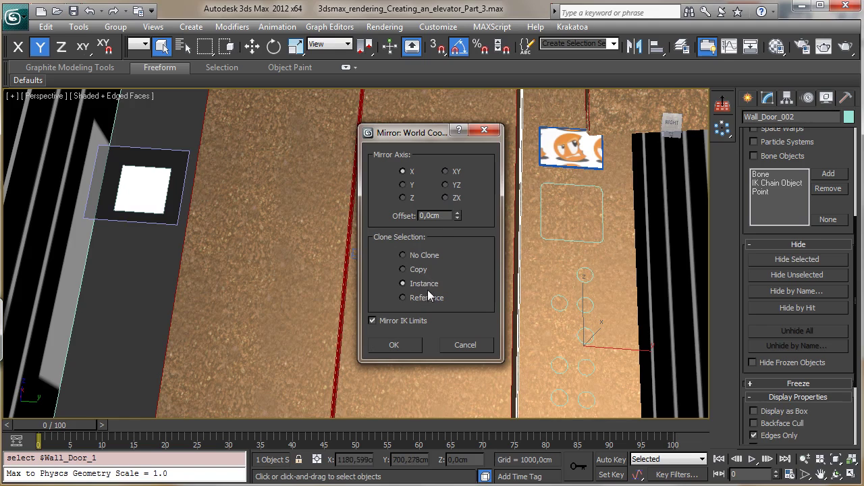
{"action": "left_click", "coordinate": [403, 185]}
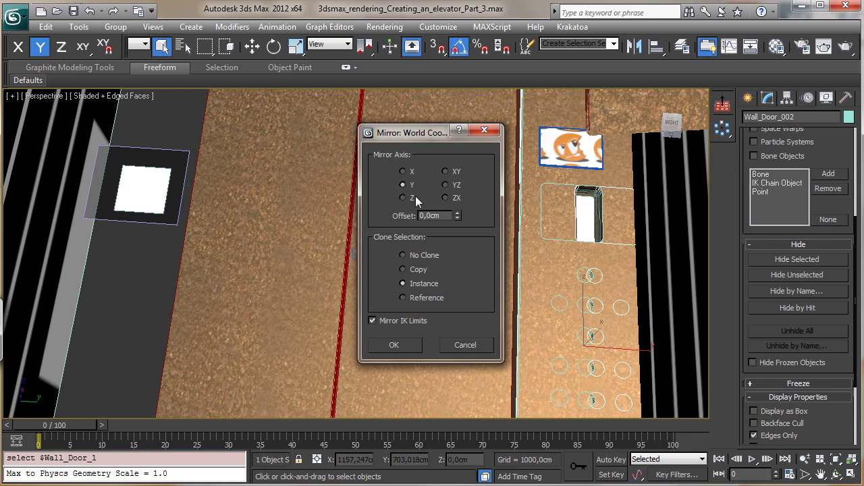
{"action": "left_click", "coordinate": [395, 345]}
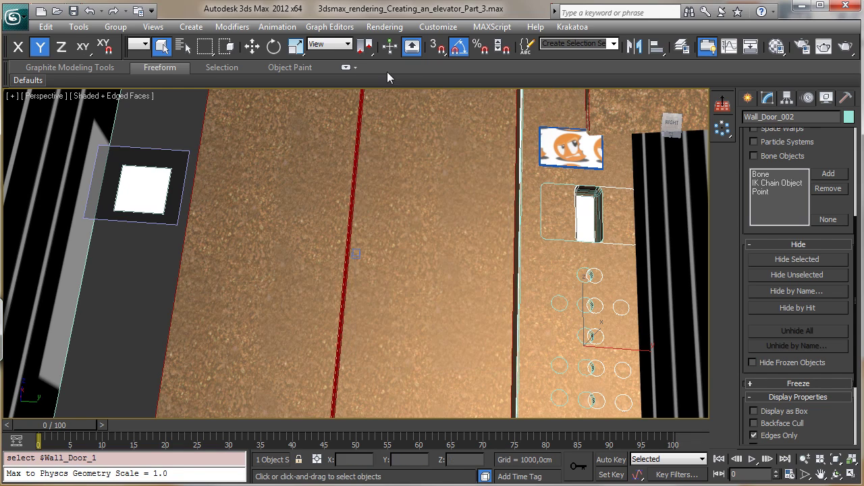
{"action": "left_click", "coordinate": [253, 48]}
{"action": "left_click_drag", "start_coordinate": [630, 353], "coordinate": [161, 303]}
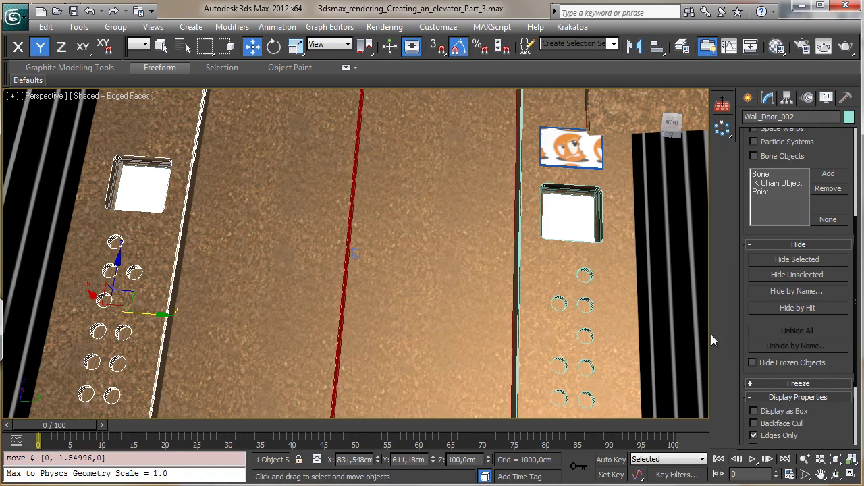
Isolate the original Wall_Door_1 pillar and show it in the maximized Right viewport
{"action": "left_click", "coordinate": [610, 320]}
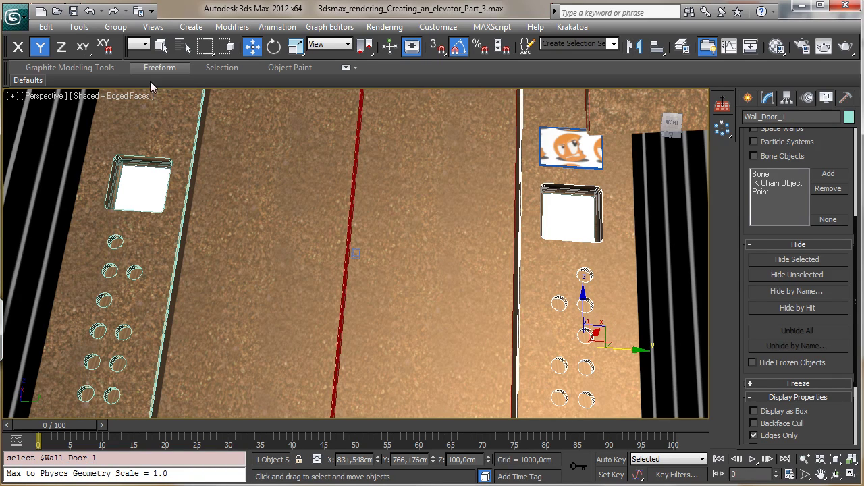
{"action": "left_click", "coordinate": [47, 27]}
{"action": "mouse_move", "coordinate": [78, 27]}
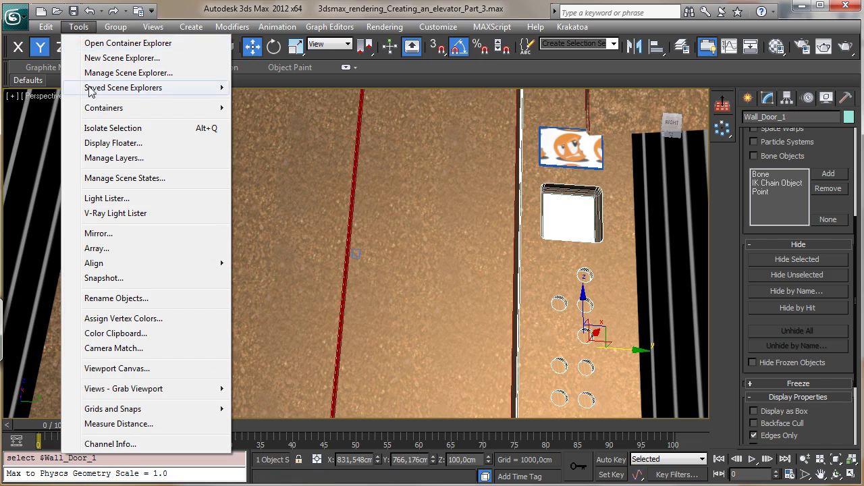
{"action": "left_click", "coordinate": [113, 128]}
{"action": "left_click", "coordinate": [849, 474]}
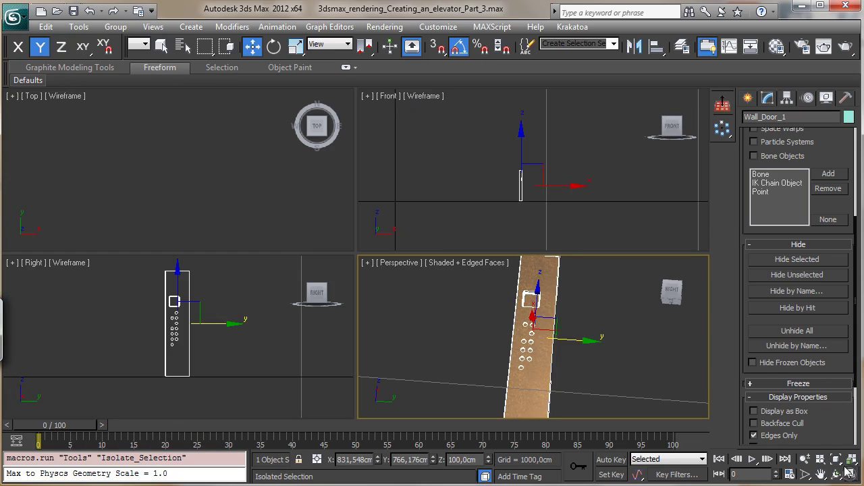
{"action": "left_click", "coordinate": [262, 353]}
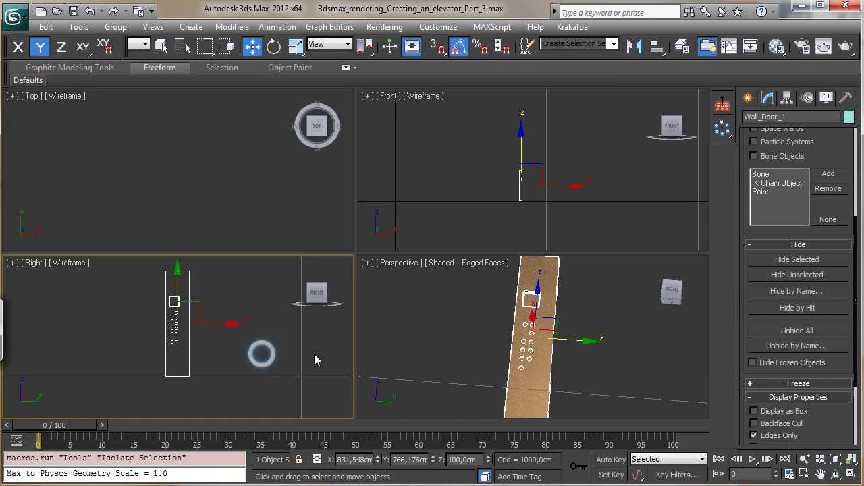
{"action": "left_click", "coordinate": [850, 474]}
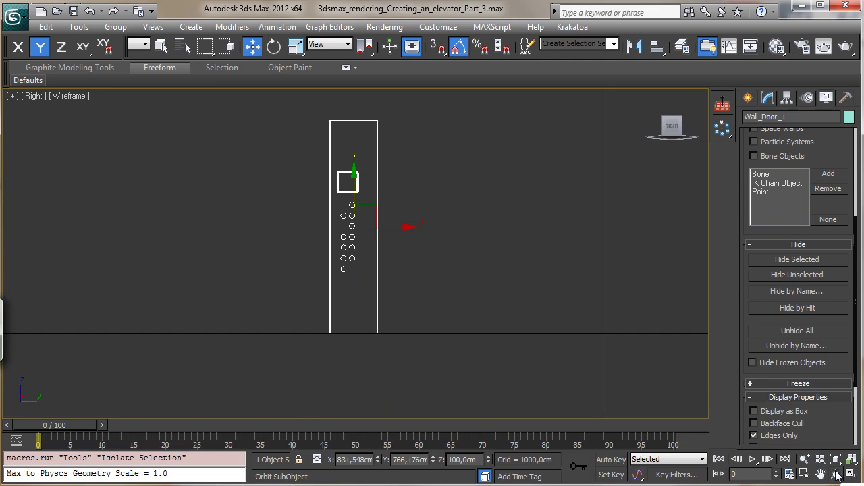
Examine the uppermost round button hole below the square opening of Wall_Door_1 up close
{"action": "left_click", "coordinate": [805, 459]}
{"action": "left_click_drag", "start_coordinate": [347, 178], "coordinate": [346, 102]}
{"action": "mouse_move", "coordinate": [359, 194]}
{"action": "left_mouse_down"}
{"action": "mouse_move", "coordinate": [355, 150]}
{"action": "mouse_move", "coordinate": [446, 289]}
{"action": "mouse_move", "coordinate": [466, 339]}
{"action": "left_mouse_up"}
{"action": "left_click", "coordinate": [822, 474]}
{"action": "left_click_drag", "start_coordinate": [453, 225], "coordinate": [465, 291]}
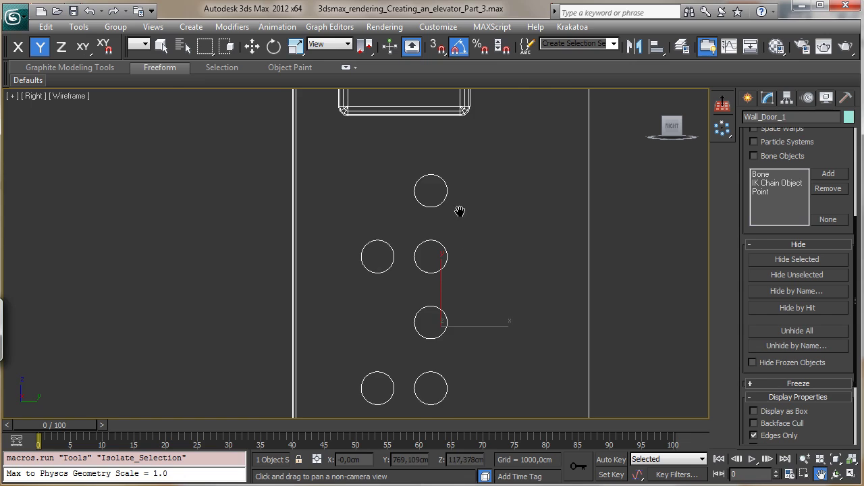
{"action": "left_click_drag", "start_coordinate": [460, 211], "coordinate": [513, 315]}
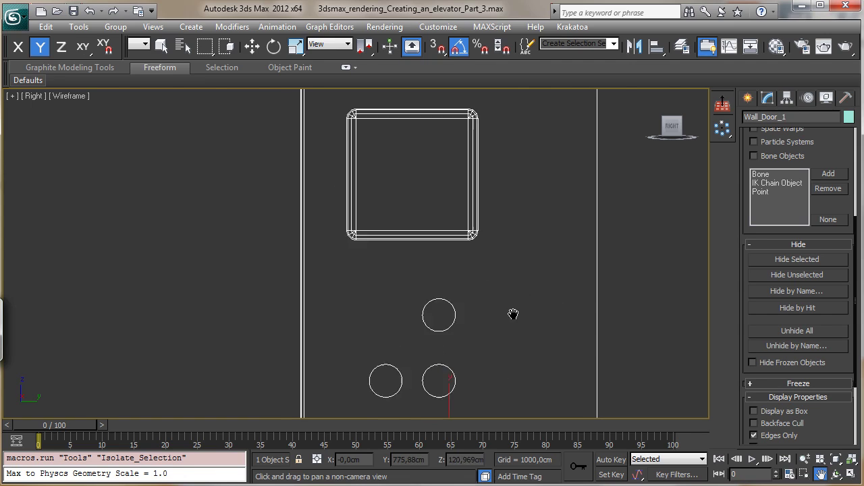
{"action": "left_click", "coordinate": [805, 460]}
{"action": "left_click_drag", "start_coordinate": [513, 351], "coordinate": [508, 287]}
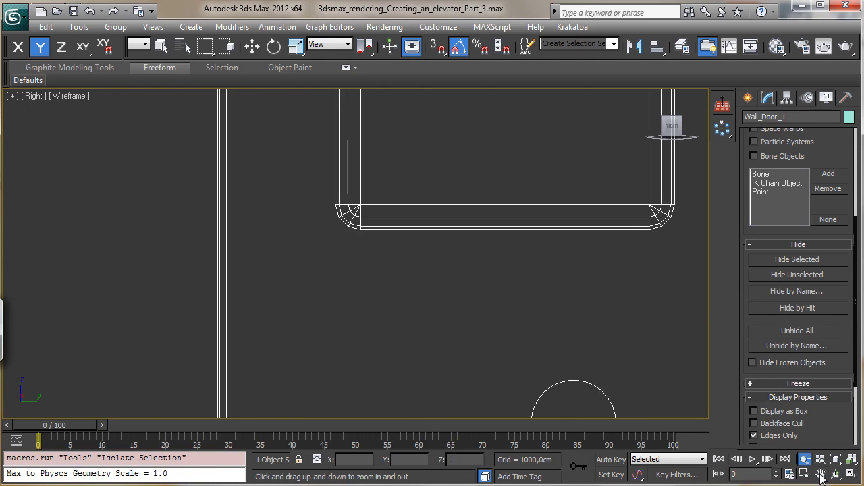
{"action": "middle_click_drag", "start_coordinate": [596, 349], "coordinate": [459, 146]}
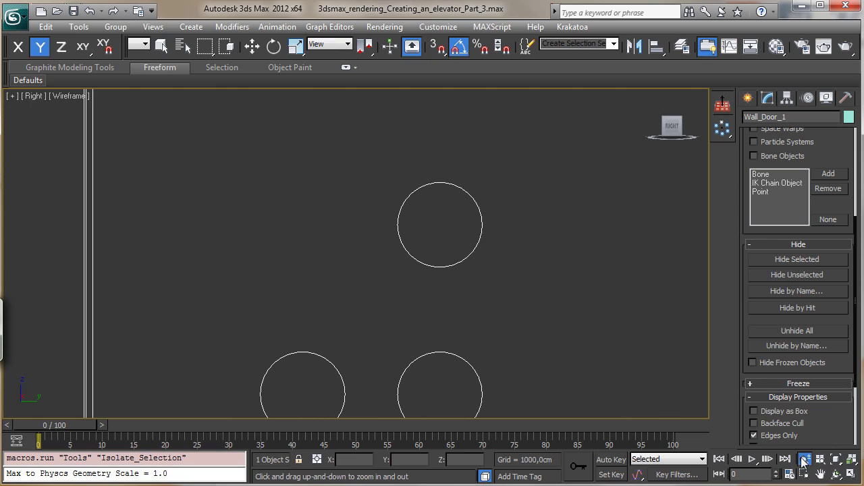
{"action": "left_click_drag", "start_coordinate": [475, 212], "coordinate": [477, 171]}
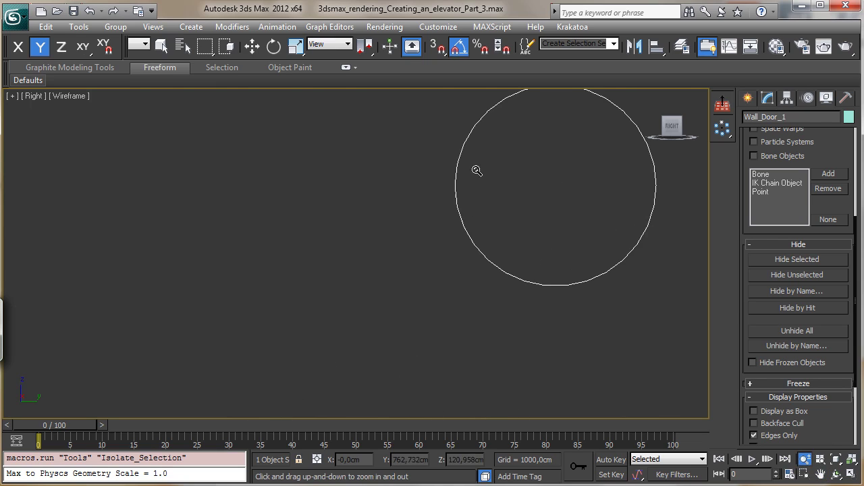
{"action": "left_click", "coordinate": [820, 474]}
{"action": "left_click_drag", "start_coordinate": [600, 272], "coordinate": [406, 327]}
Activate the ChamferCyl tool from the Extended Primitives for creating a new elevator button
{"action": "left_click", "coordinate": [749, 98]}
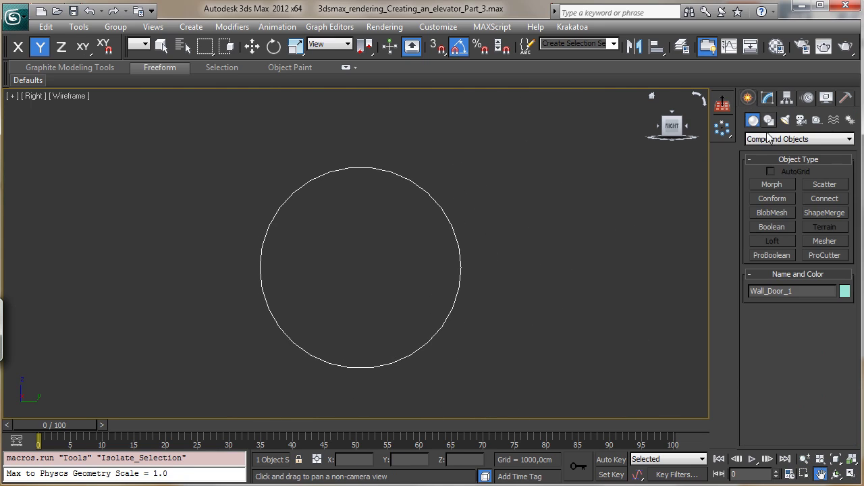
{"action": "left_click", "coordinate": [772, 139]}
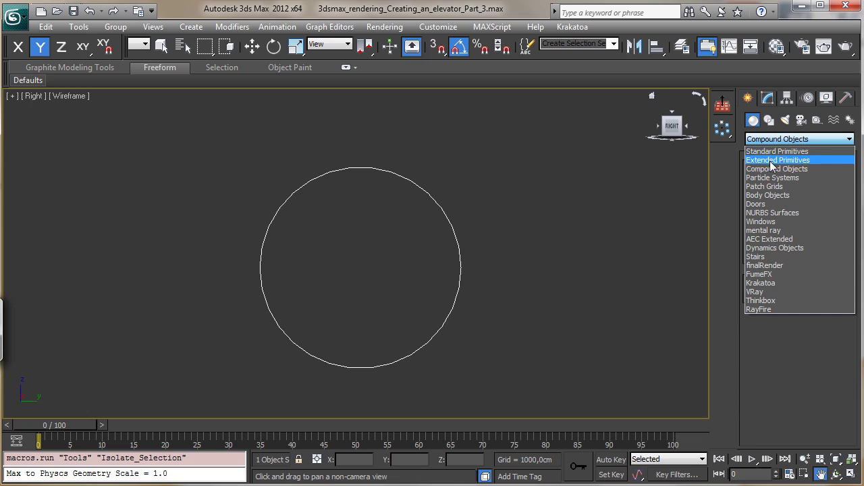
{"action": "left_click", "coordinate": [777, 153]}
{"action": "left_click", "coordinate": [820, 200]}
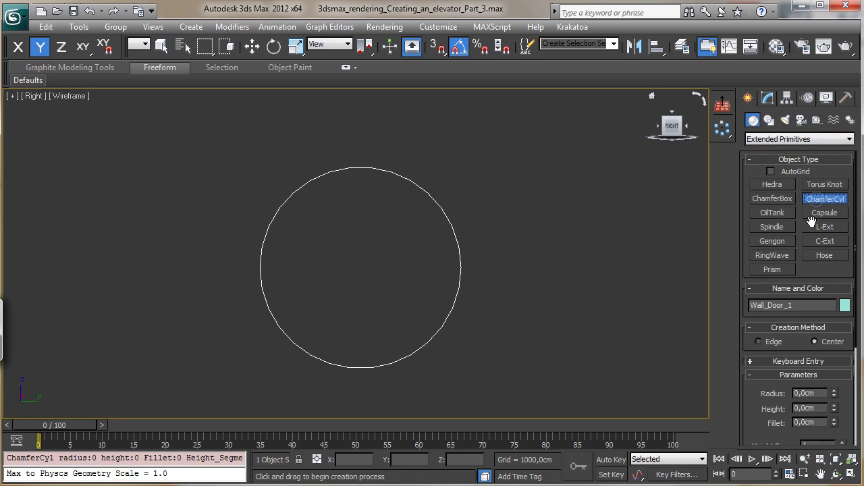
{"action": "left_click_drag", "start_coordinate": [362, 264], "coordinate": [428, 347]}
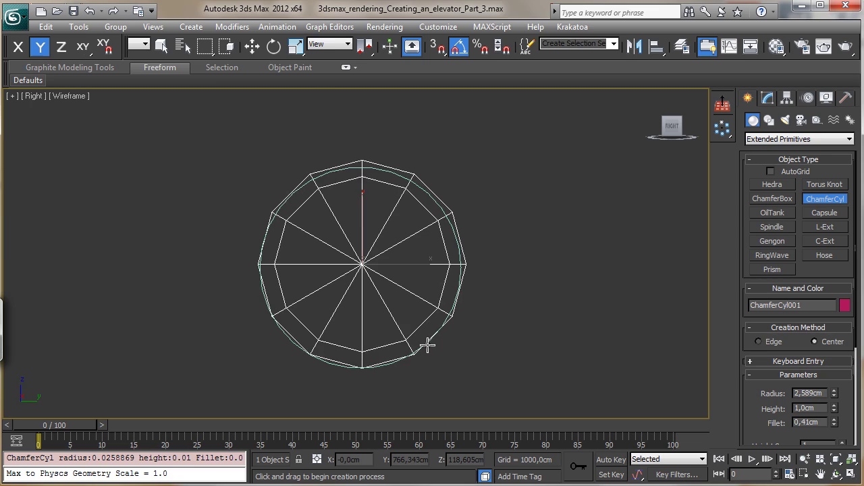
{"action": "right_click", "coordinate": [420, 329]}
{"action": "left_click_drag", "start_coordinate": [386, 274], "coordinate": [542, 416]}
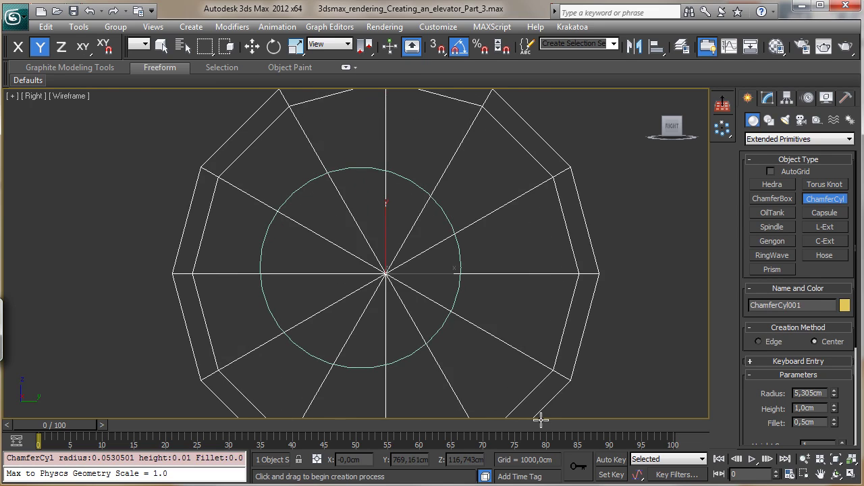
{"action": "right_click", "coordinate": [480, 351]}
Create a chamfer cylinder over the uppermost button hole, about 12,3 cm in radius and 7,4 cm high, without a fillet
{"action": "left_click_drag", "start_coordinate": [377, 219], "coordinate": [740, 485]}
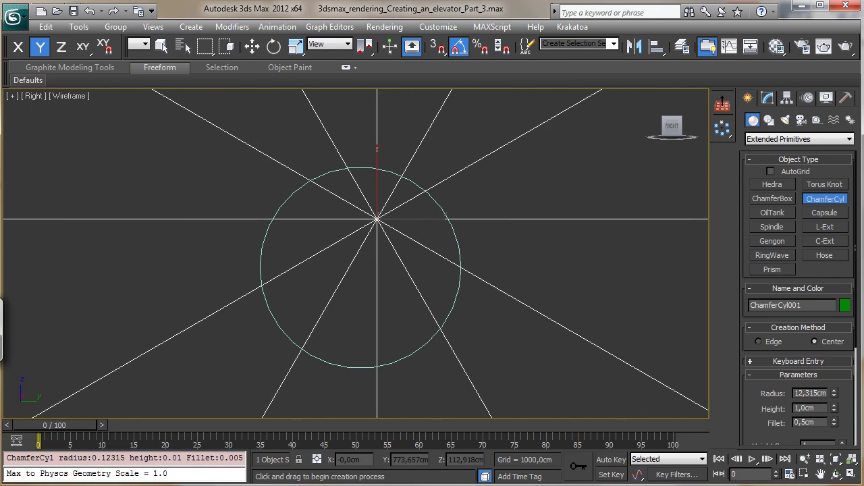
{"action": "left_click", "coordinate": [446, 277]}
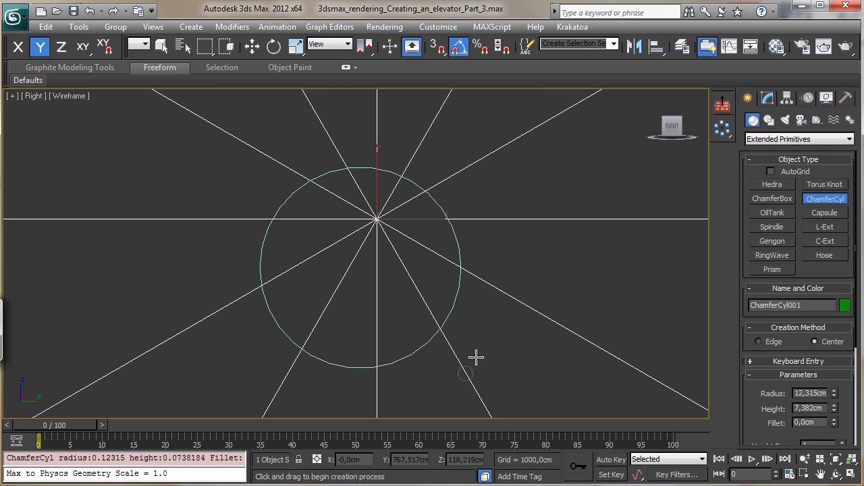
{"action": "left_click", "coordinate": [162, 46]}
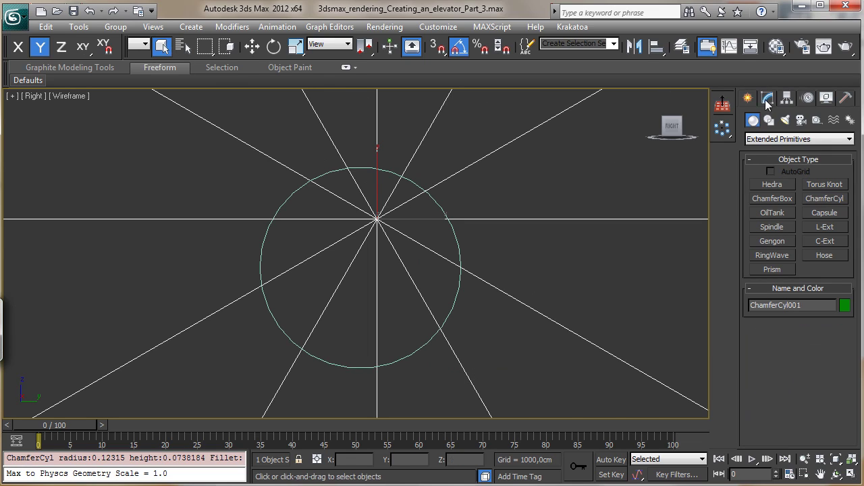
Set the chamfer cylinder's radius to 2,5 cm, height to 3 cm and fillet to 0,2 cm
{"action": "left_click", "coordinate": [767, 100]}
{"action": "right_click", "coordinate": [834, 269]}
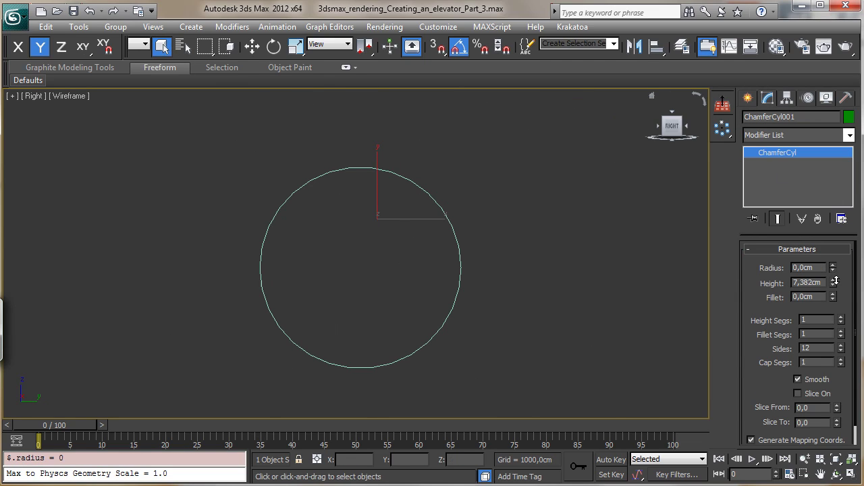
{"action": "double_click", "coordinate": [820, 268]}
{"action": "type", "text": "2,5"}
{"action": "key", "text": "Return"}
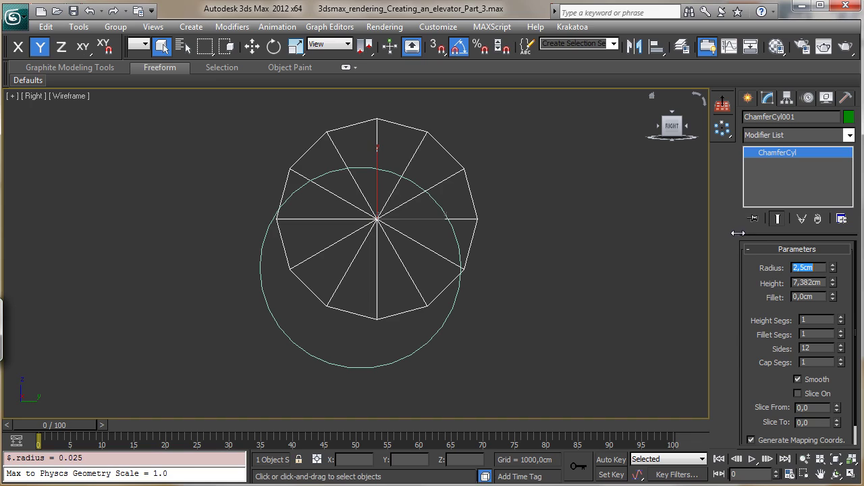
{"action": "double_click", "coordinate": [821, 283]}
{"action": "type", "text": "3"}
{"action": "key", "text": "Return"}
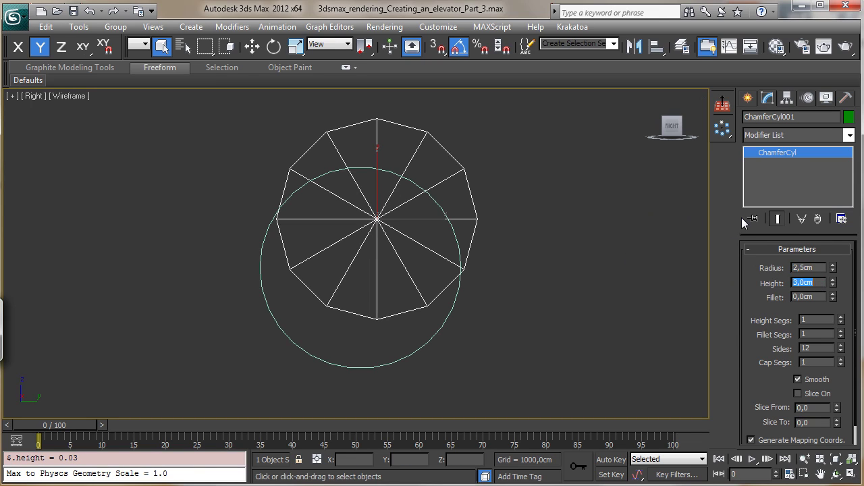
{"action": "left_click", "coordinate": [833, 296]}
{"action": "double_click", "coordinate": [818, 297]}
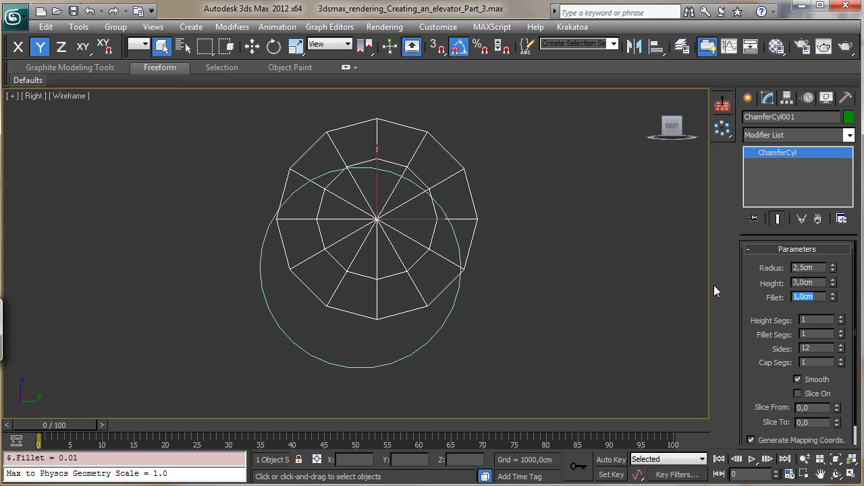
{"action": "type", "text": "0,2"}
{"action": "key", "text": "Return"}
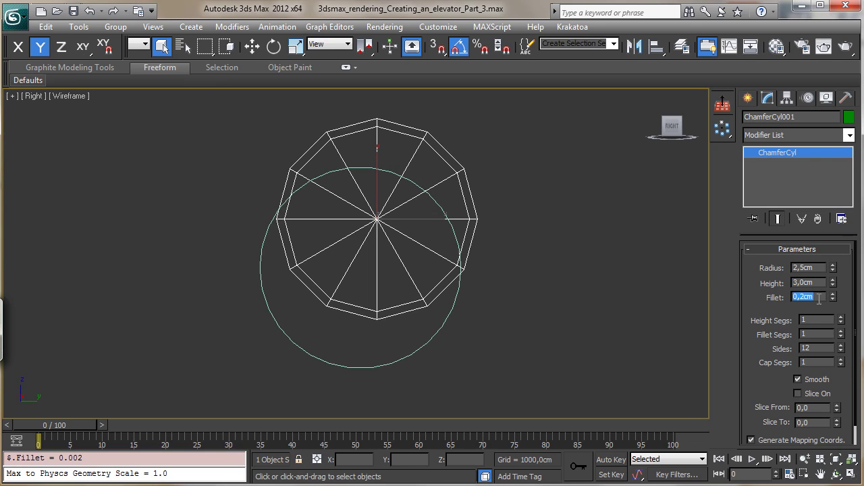
Give the chamfer cylinder 2 cap segments and 30 sides
{"action": "left_click", "coordinate": [841, 360]}
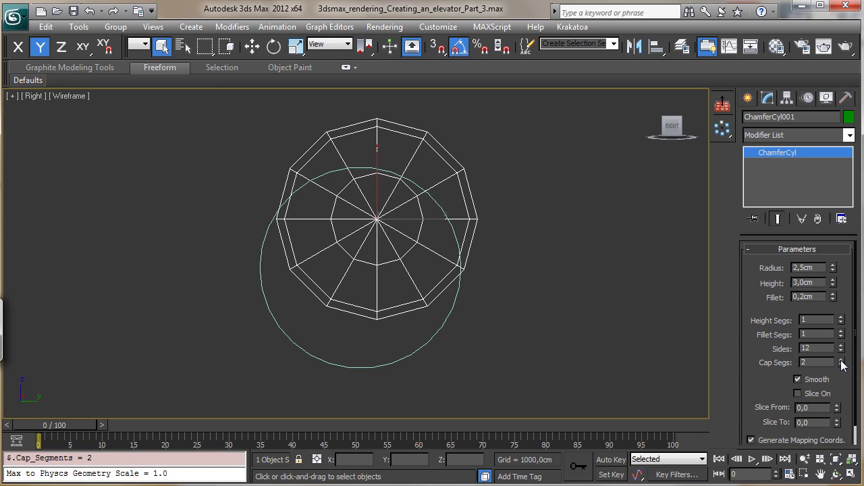
{"action": "double_click", "coordinate": [829, 349]}
{"action": "type", "text": "30"}
{"action": "key", "text": "Return"}
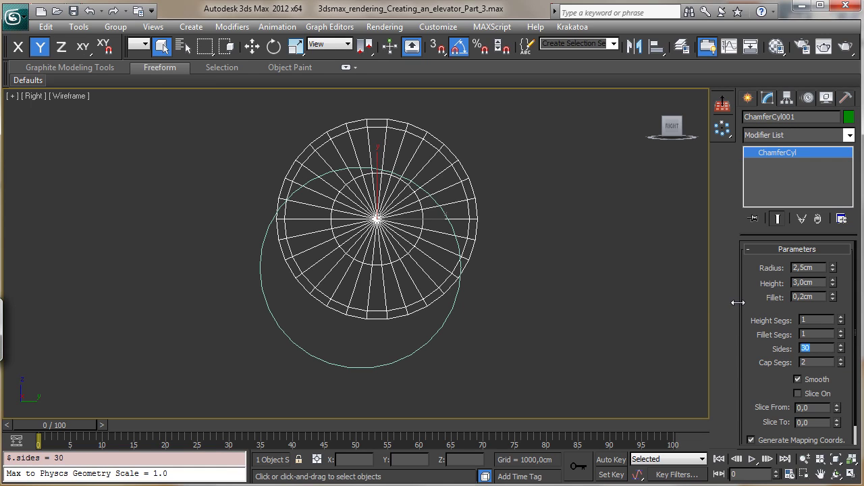
Centre the chamfer cylinder in the uppermost button hole and reduce its radius to 2,3 cm
{"action": "left_click", "coordinate": [252, 46]}
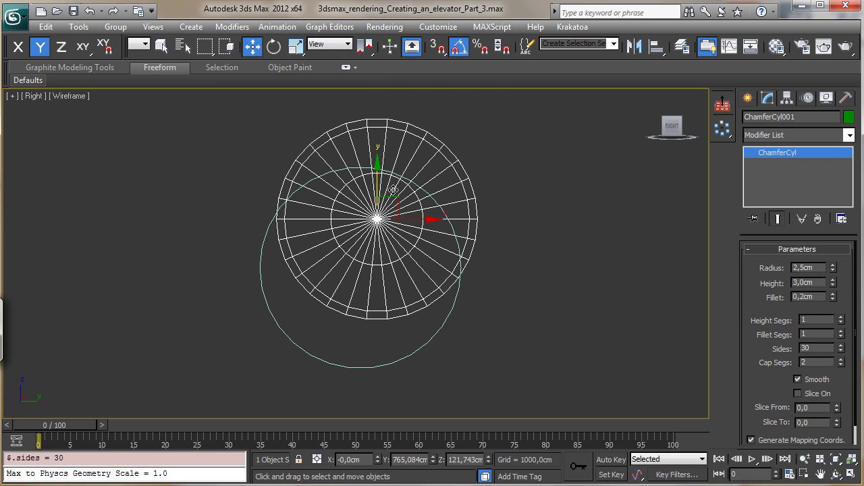
{"action": "left_click_drag", "start_coordinate": [393, 190], "coordinate": [379, 247]}
{"action": "double_click", "coordinate": [813, 267]}
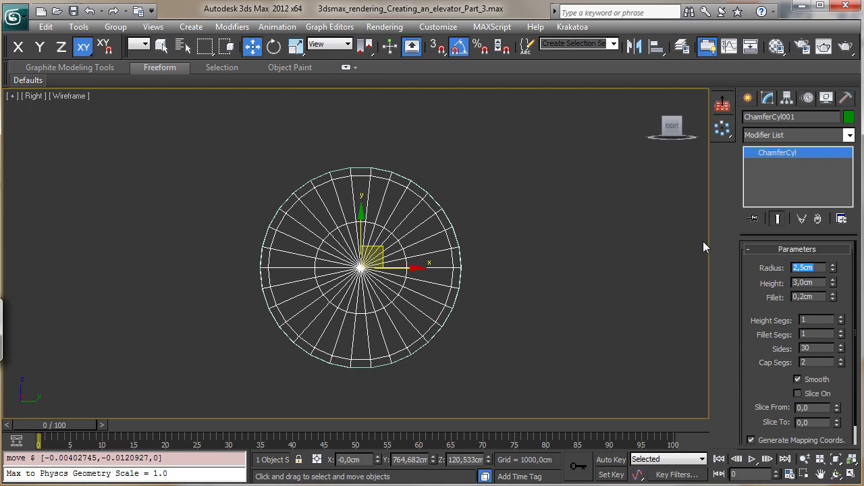
{"action": "type", "text": "2,2"}
{"action": "key", "text": "Return"}
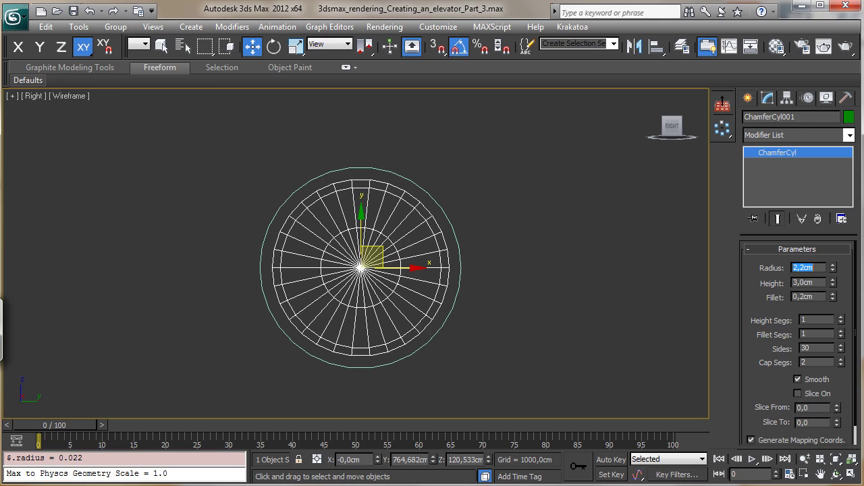
{"action": "type", "text": "2,3"}
{"action": "key", "text": "Return"}
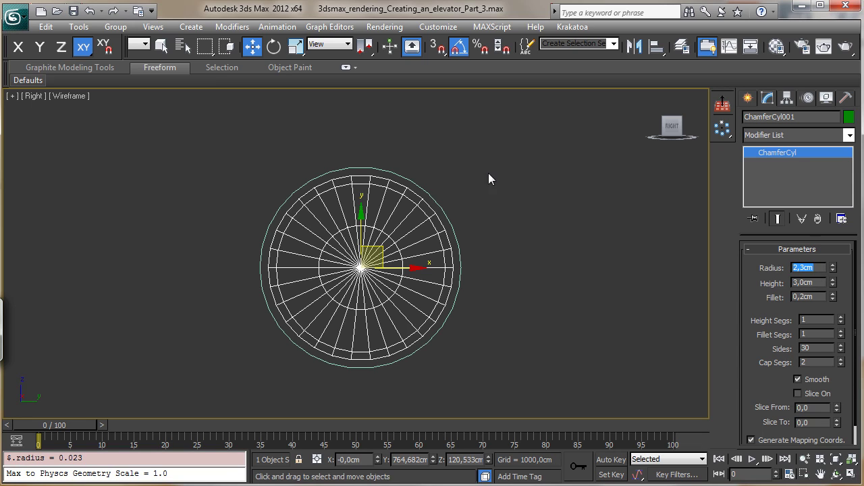
{"action": "left_click_drag", "start_coordinate": [382, 252], "coordinate": [383, 252]}
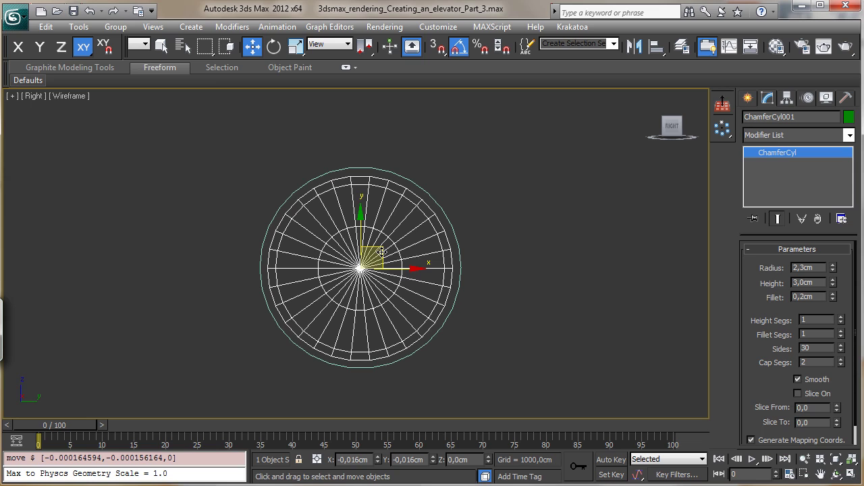
Move the button cylinder about 843 cm along X in the Front viewport, up to the Wall_Door_1 pillar
{"action": "left_click", "coordinate": [852, 474]}
{"action": "right_click", "coordinate": [590, 355]}
{"action": "right_click", "coordinate": [448, 220]}
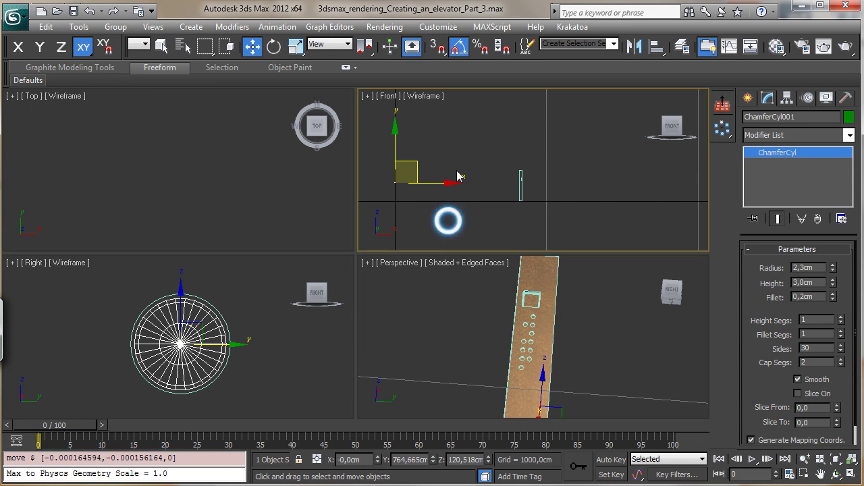
{"action": "left_click_drag", "start_coordinate": [444, 183], "coordinate": [571, 184]}
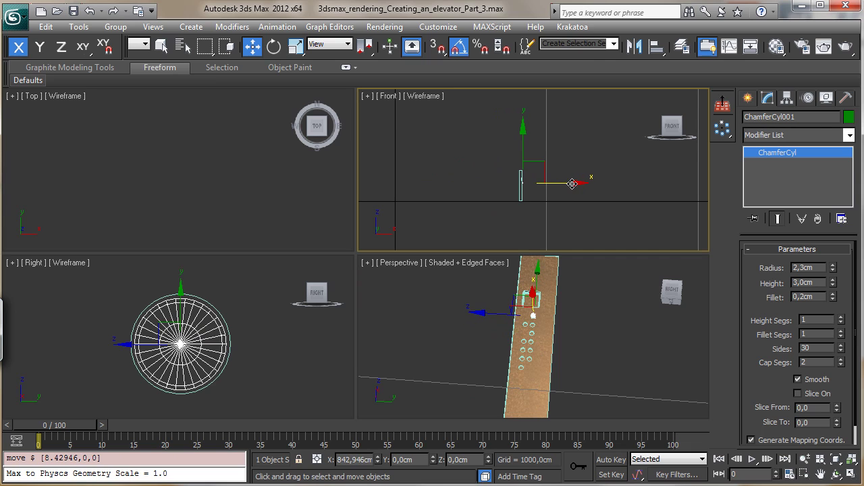
In the maximized Perspective viewport, push the button cylinder about 4,2 cm along X into its hole
{"action": "right_click", "coordinate": [590, 349]}
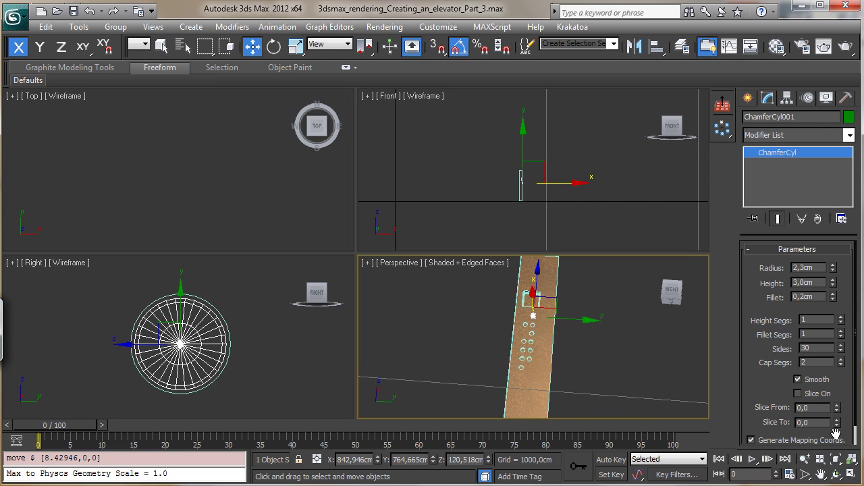
{"action": "left_click", "coordinate": [850, 474]}
{"action": "left_click", "coordinate": [851, 459]}
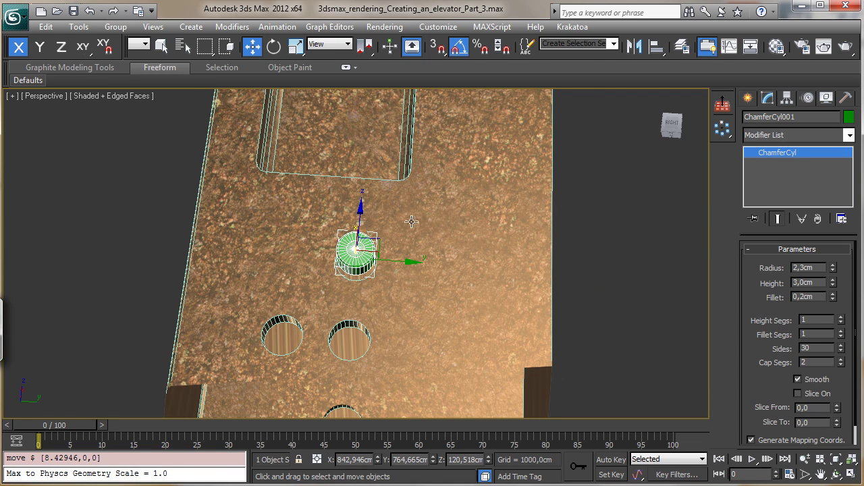
{"action": "left_click", "coordinate": [835, 475]}
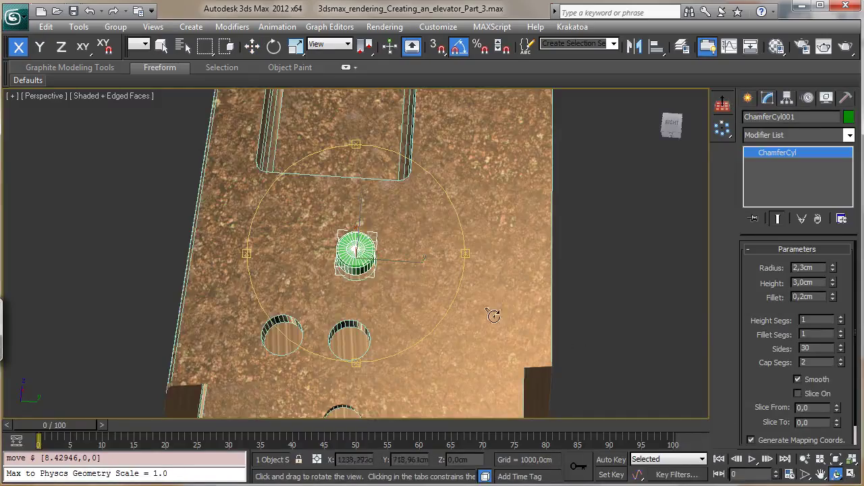
{"action": "left_click_drag", "start_coordinate": [492, 315], "coordinate": [322, 323]}
{"action": "key", "text": "w"}
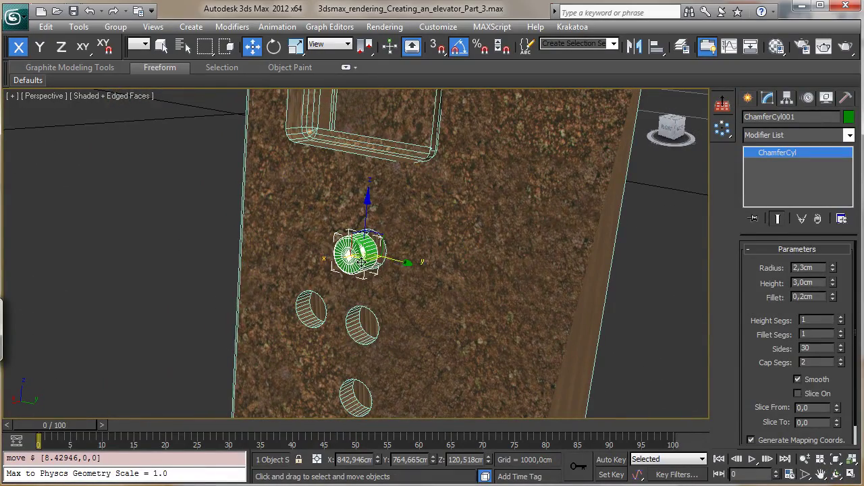
{"action": "left_click_drag", "start_coordinate": [329, 258], "coordinate": [428, 239]}
{"action": "left_click", "coordinate": [836, 476]}
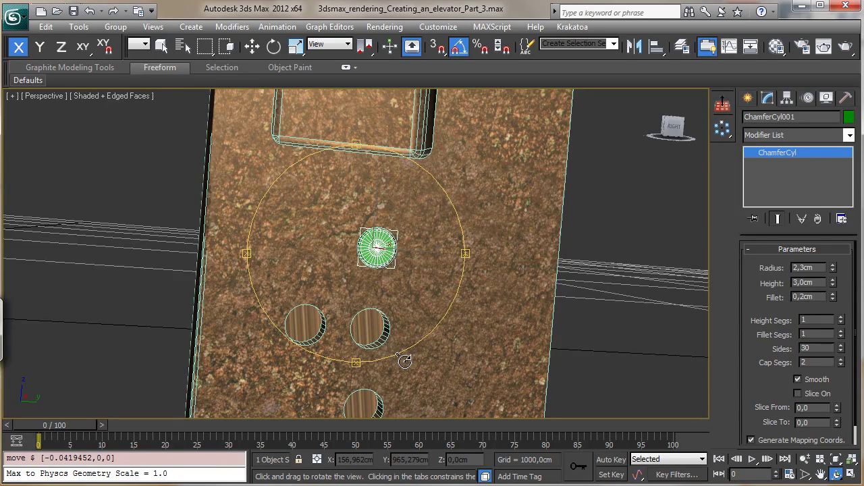
Sample the pillar's Door material into the unused 07 - Default slot of the Material Editor
{"action": "left_click", "coordinate": [162, 46]}
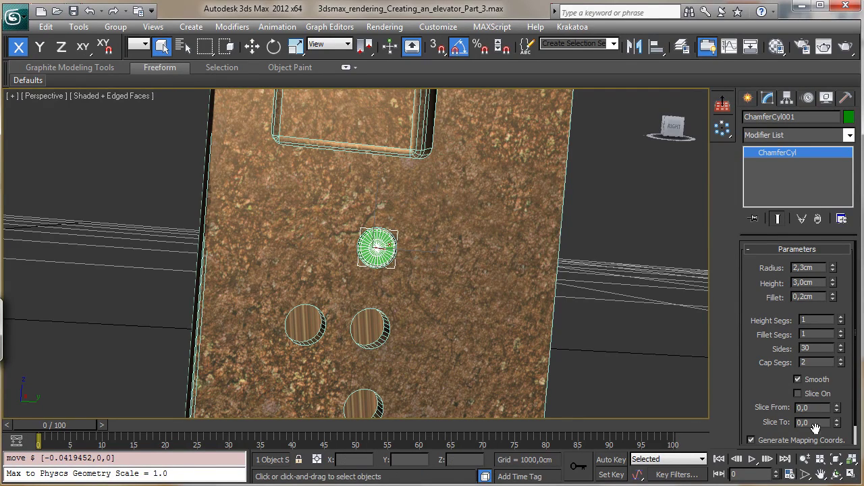
{"action": "left_click", "coordinate": [507, 144]}
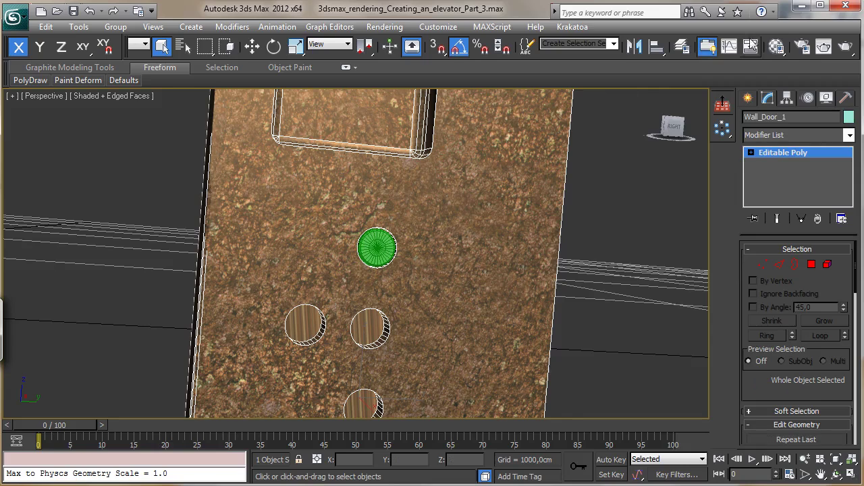
{"action": "key", "text": "m"}
{"action": "left_click", "coordinate": [599, 168]}
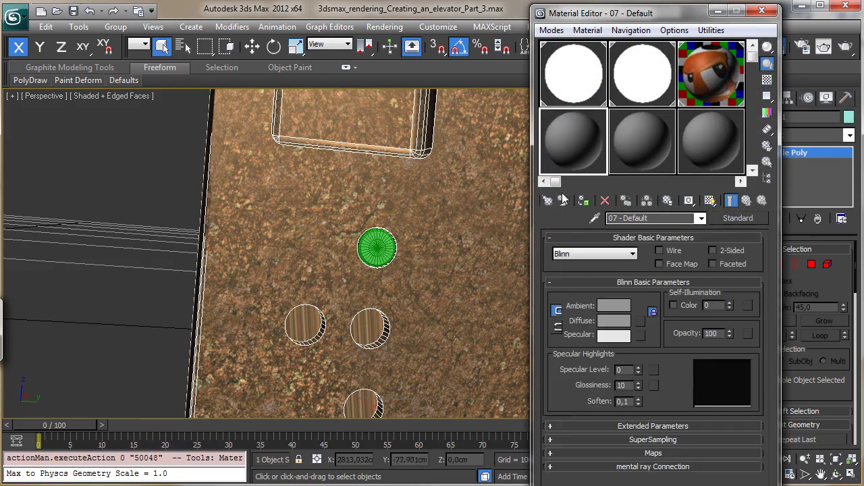
{"action": "left_click", "coordinate": [480, 181]}
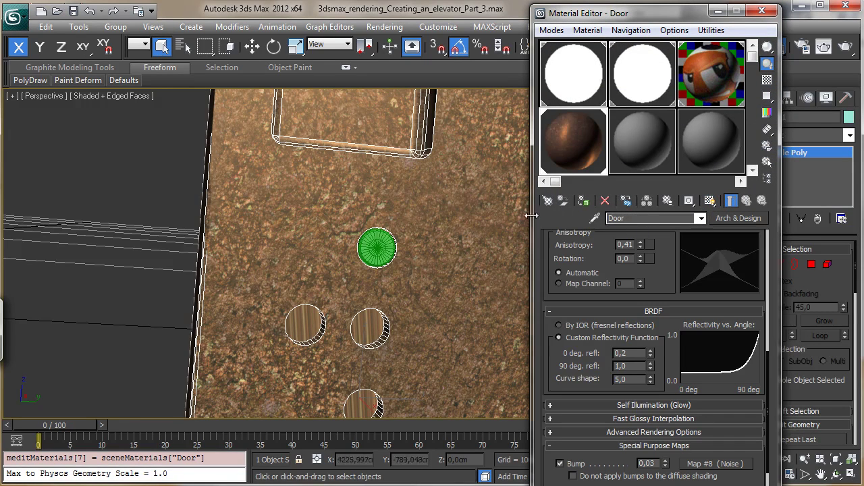
Assign the Door material to the button cylinder and close the Material Editor
{"action": "left_click", "coordinate": [377, 248]}
{"action": "left_click", "coordinate": [584, 201]}
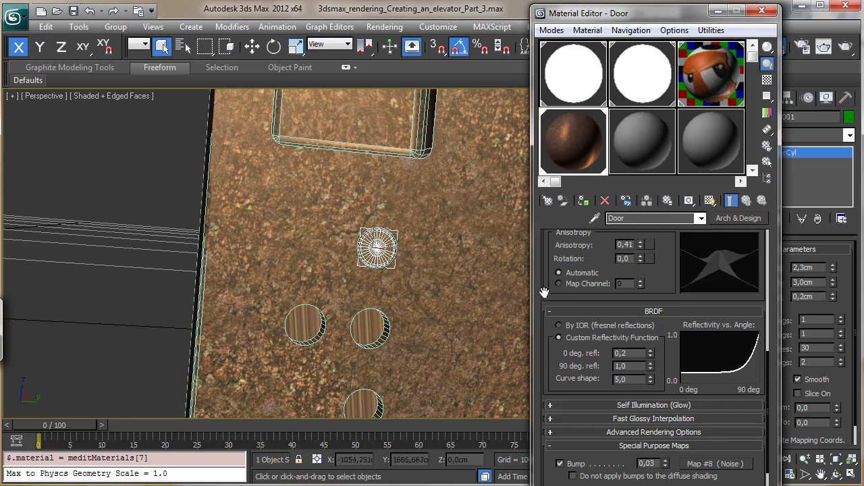
{"action": "key", "text": "m"}
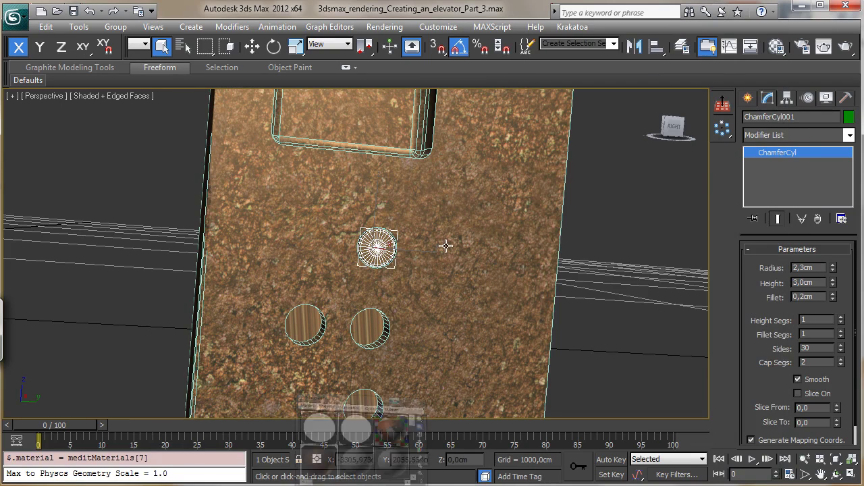
Apply a UVW Map modifier to the button cylinder
{"action": "left_click", "coordinate": [448, 243]}
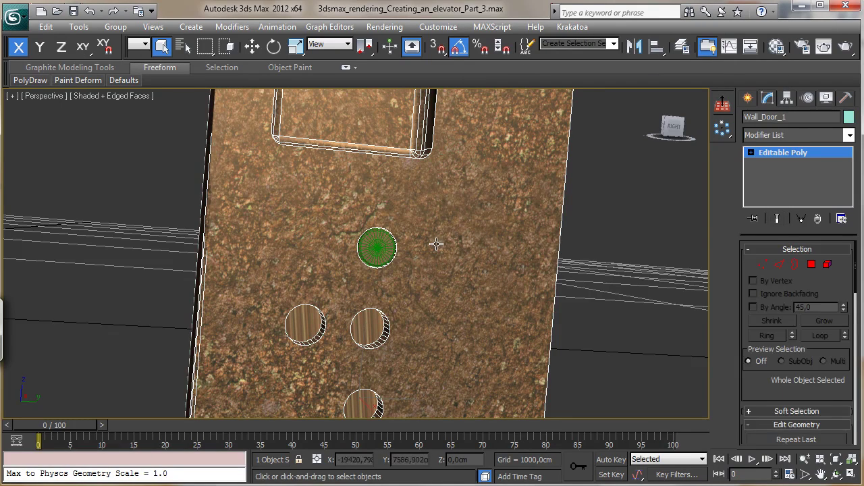
{"action": "left_click", "coordinate": [376, 248]}
{"action": "left_click", "coordinate": [849, 136]}
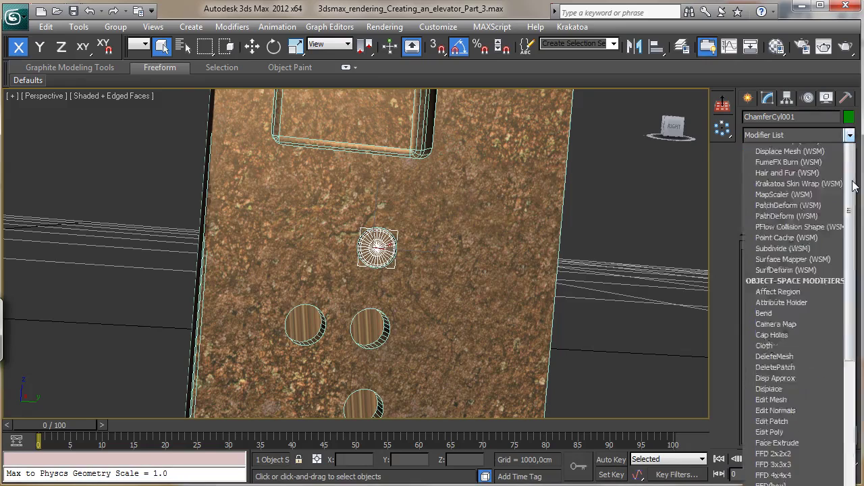
{"action": "scroll", "coordinate": [797, 304], "scroll_direction": "down", "scroll_amount": 15}
{"action": "key", "text": "Return"}
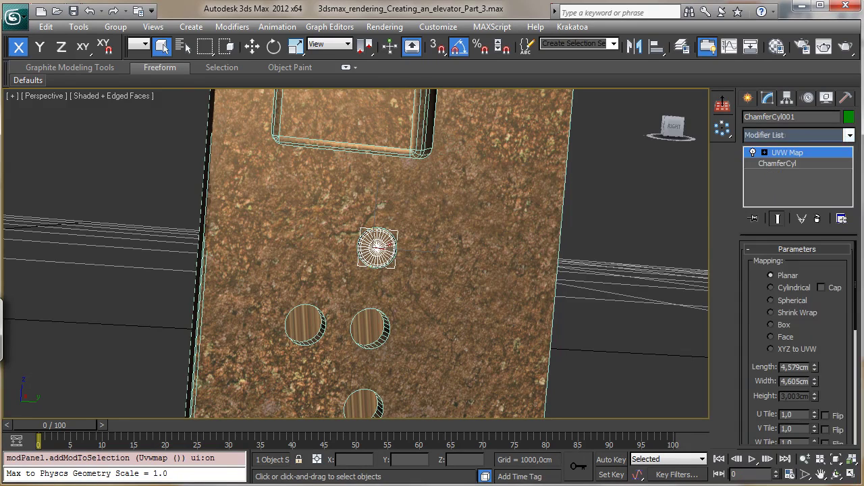
{"action": "scroll", "coordinate": [834, 313], "scroll_direction": "down", "scroll_amount": 5}
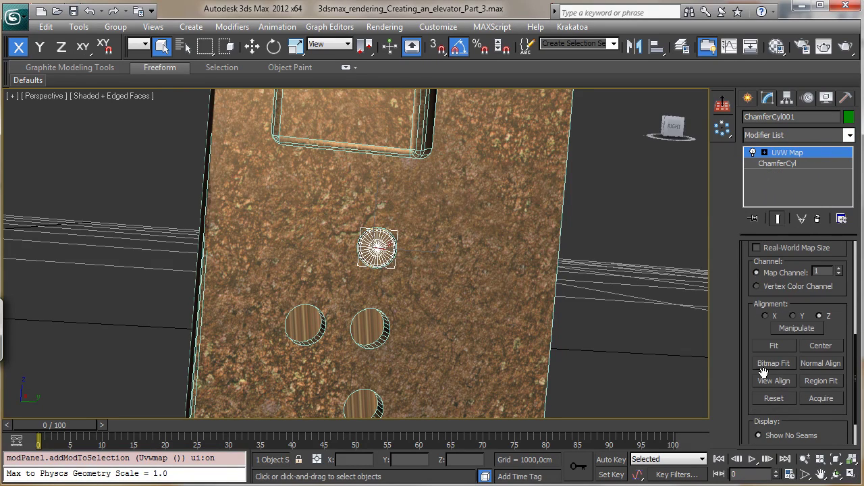
{"action": "left_click", "coordinate": [824, 399]}
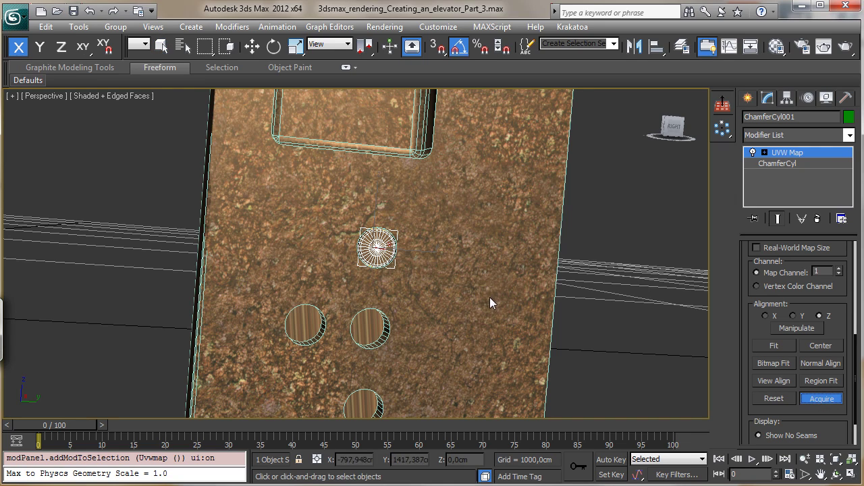
{"action": "left_click", "coordinate": [823, 399]}
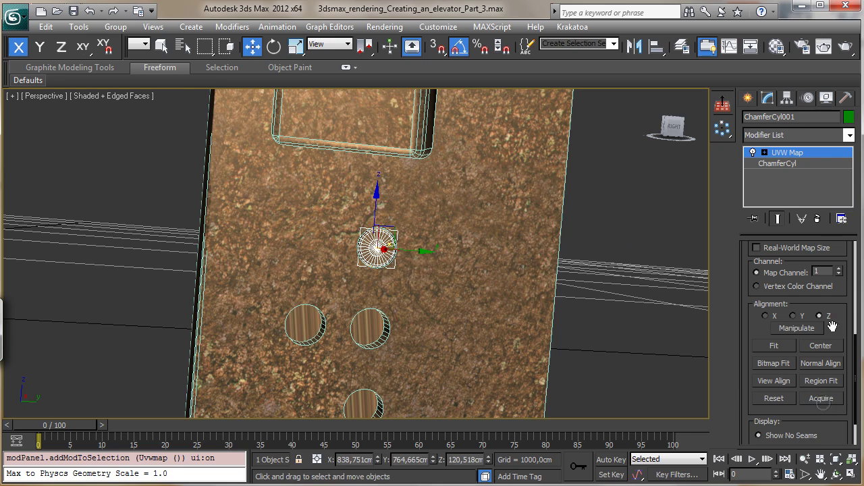
{"action": "left_click_drag", "start_coordinate": [833, 258], "coordinate": [833, 464]}
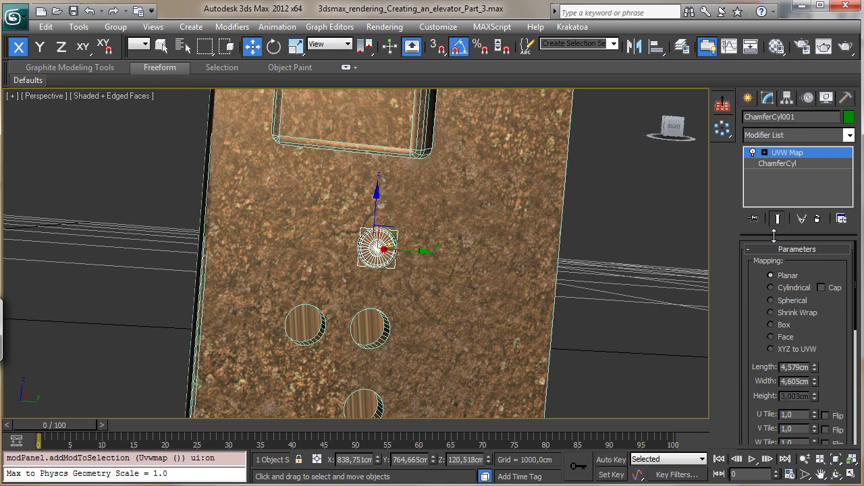
Turn off Edged Faces in the Perspective viewport and set the button's planar UVW mapping to length 63,579 cm and width 58,605 cm
{"action": "left_click", "coordinate": [123, 98]}
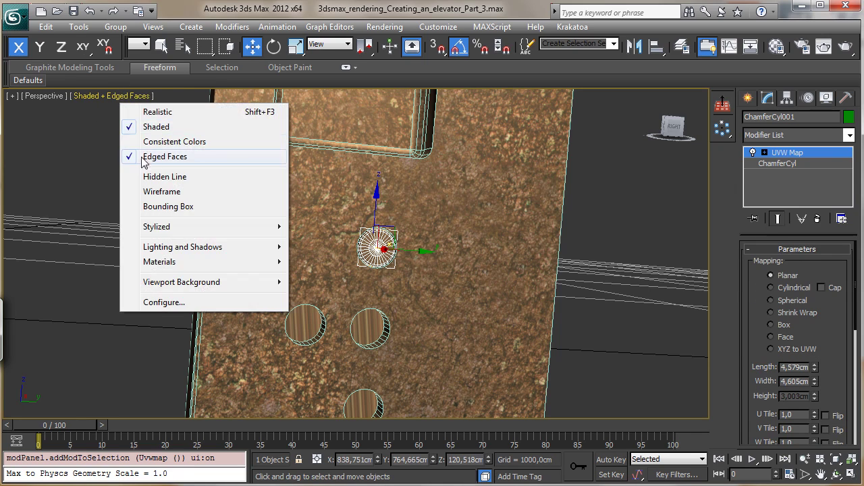
{"action": "left_click", "coordinate": [145, 157]}
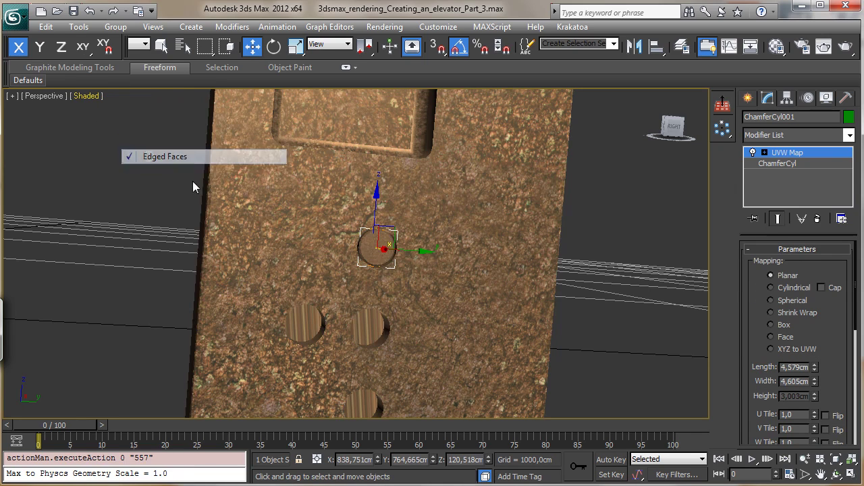
{"action": "left_click", "coordinate": [764, 152]}
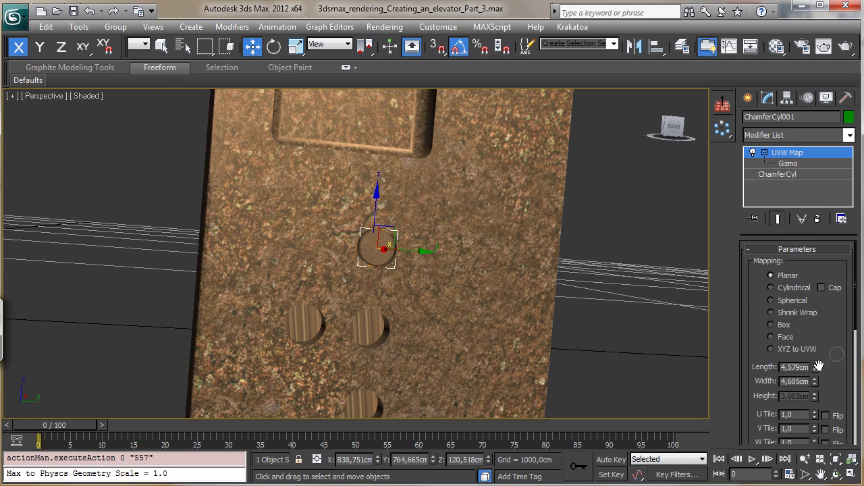
{"action": "left_click_drag", "start_coordinate": [814, 366], "coordinate": [814, 348]}
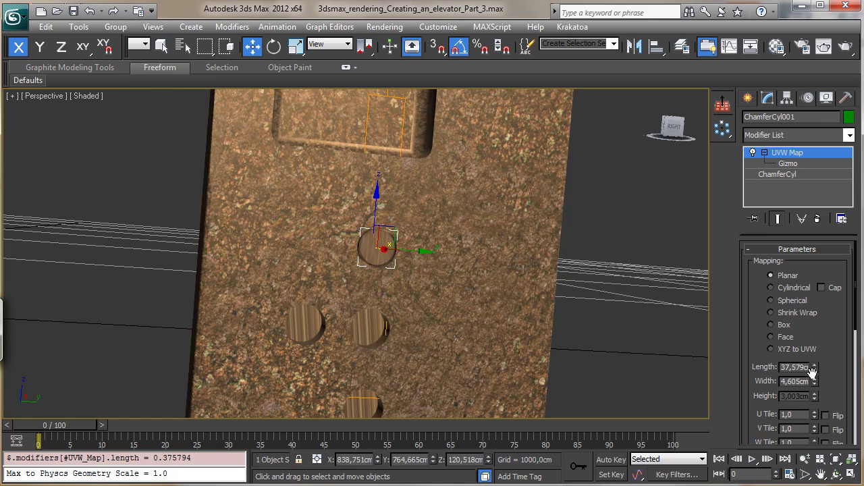
{"action": "mouse_move", "coordinate": [814, 381]}
{"action": "left_mouse_down"}
{"action": "mouse_move", "coordinate": [814, 344]}
{"action": "mouse_move", "coordinate": [814, 378]}
{"action": "mouse_move", "coordinate": [814, 365]}
{"action": "left_mouse_up"}
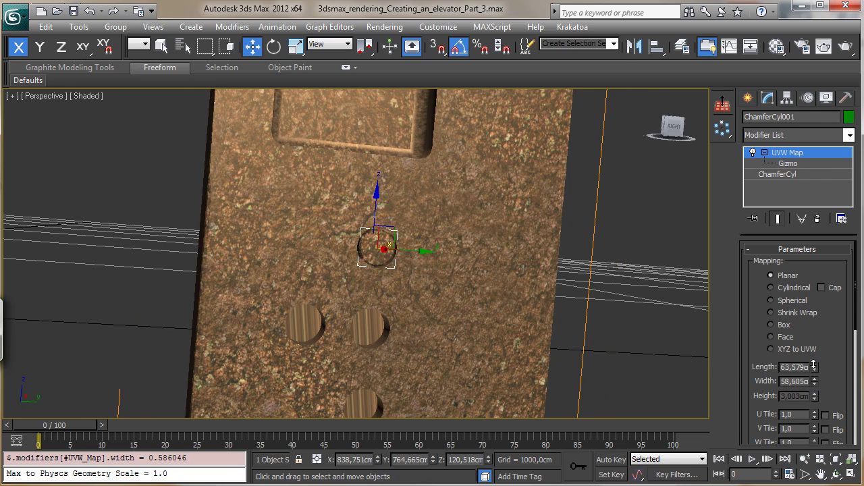
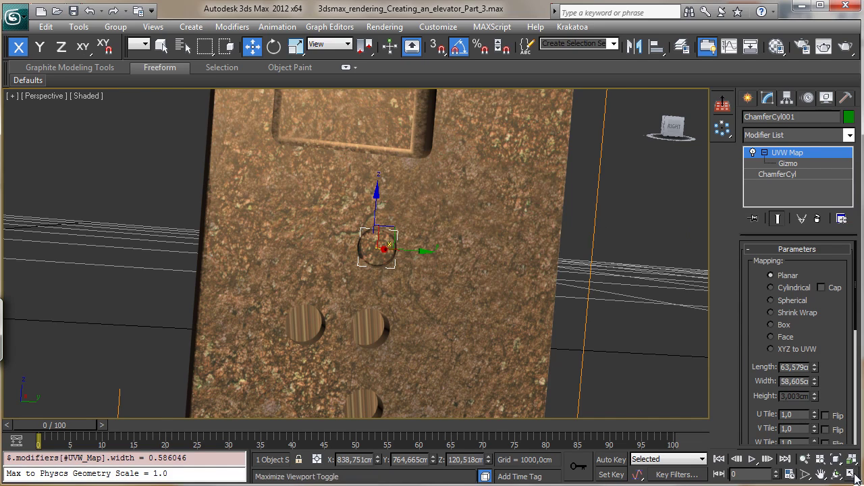
In the maximized Right viewport, centre the button cylinder in its hole by setting its absolute position to Y 764,682 cm and Z 120,535 cm
{"action": "left_click", "coordinate": [850, 476]}
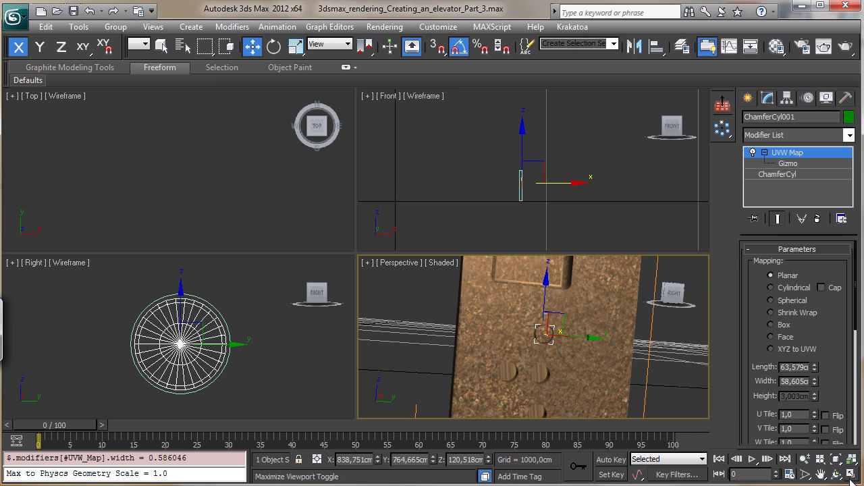
{"action": "right_click", "coordinate": [324, 395]}
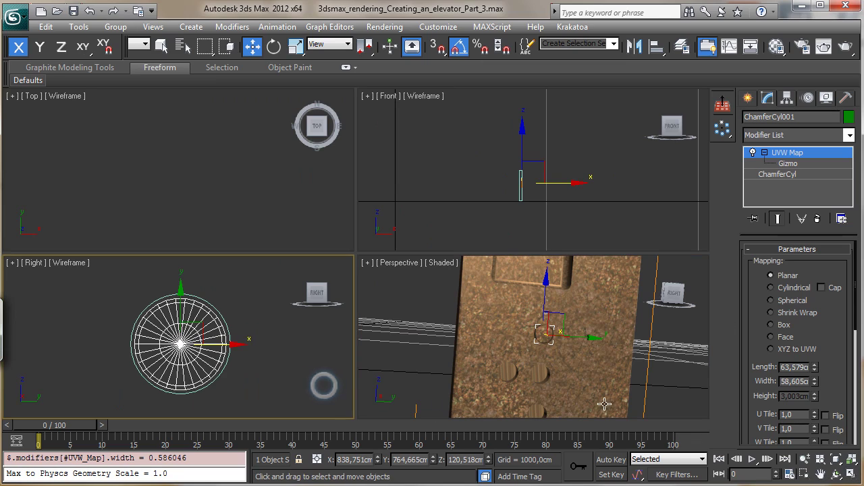
{"action": "left_click", "coordinate": [850, 475]}
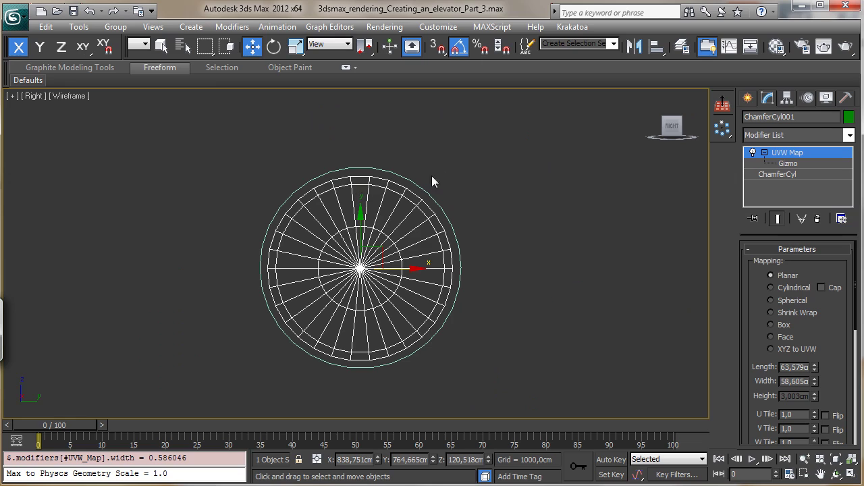
{"action": "right_click", "coordinate": [251, 52]}
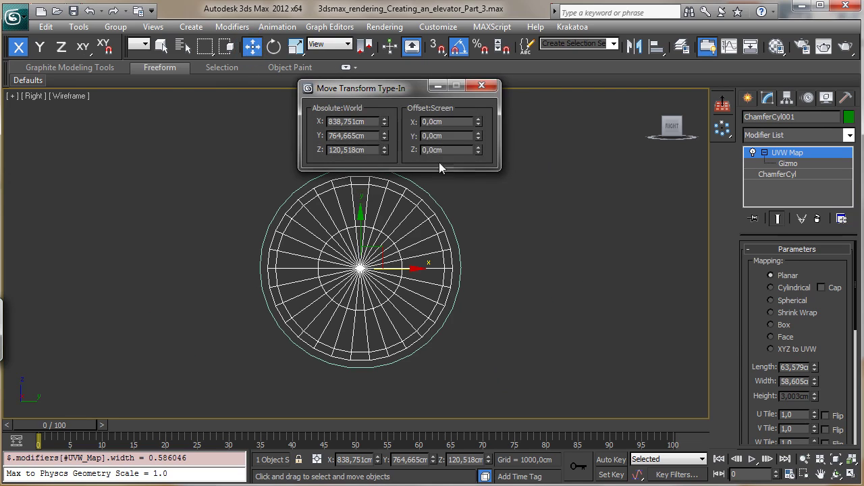
{"action": "left_click", "coordinate": [385, 140]}
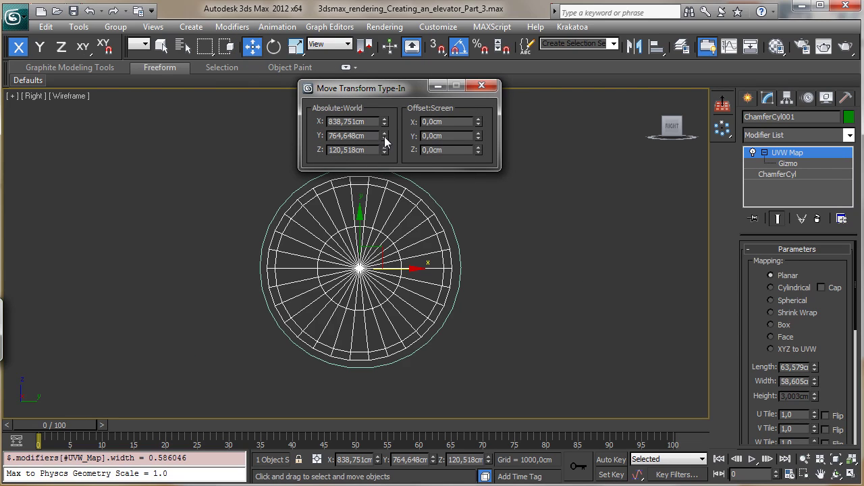
{"action": "left_click", "coordinate": [385, 140]}
{"action": "left_click", "coordinate": [385, 133]}
{"action": "left_click", "coordinate": [384, 134]}
{"action": "left_click", "coordinate": [384, 134]}
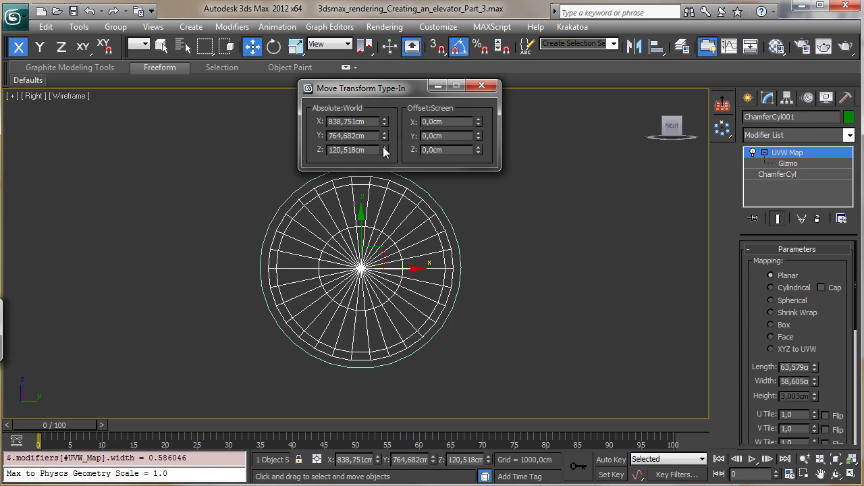
{"action": "left_click", "coordinate": [383, 147]}
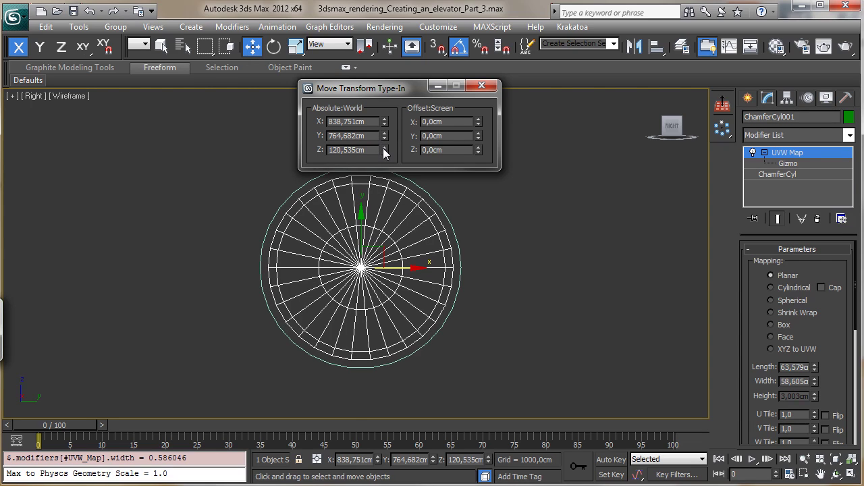
{"action": "left_click", "coordinate": [481, 86]}
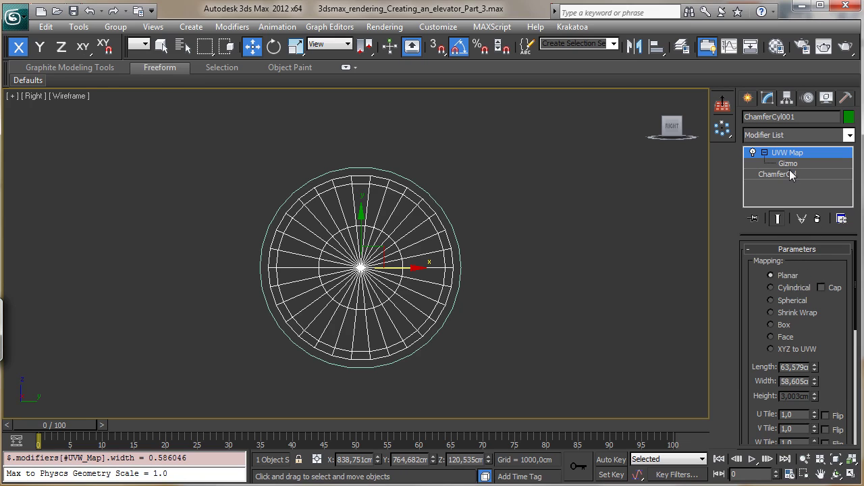
Set the button's base ChamferCyl object to 40 sides
{"action": "left_click", "coordinate": [776, 174]}
{"action": "double_click", "coordinate": [808, 348]}
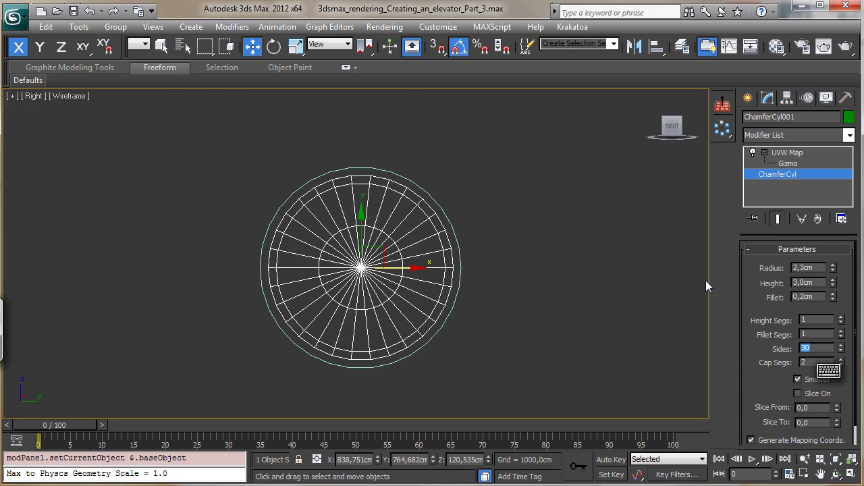
{"action": "type", "text": "40"}
{"action": "key", "text": "Return"}
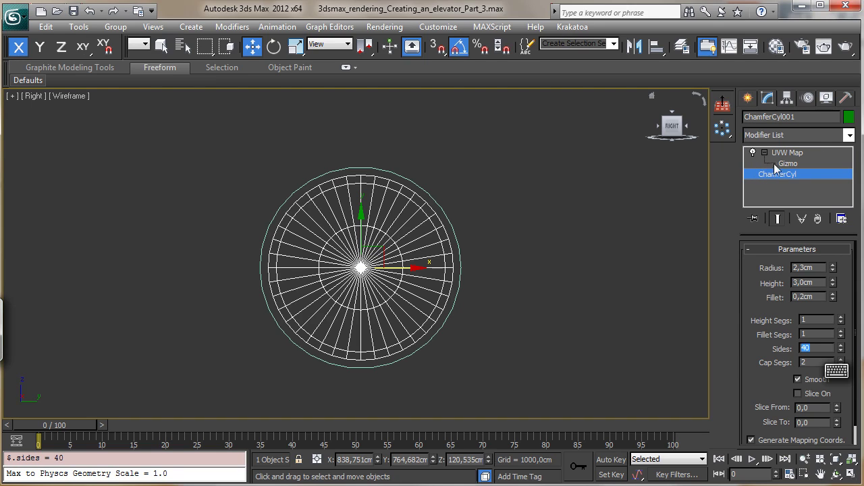
Convert the button cylinder with its UVW Map modifier to an Editable Poly
{"action": "left_click", "coordinate": [819, 152]}
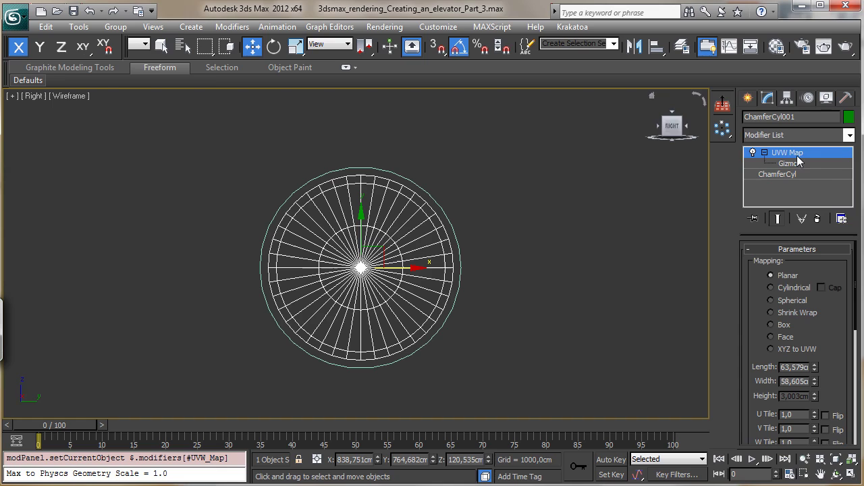
{"action": "right_click", "coordinate": [382, 271]}
{"action": "mouse_move", "coordinate": [510, 396]}
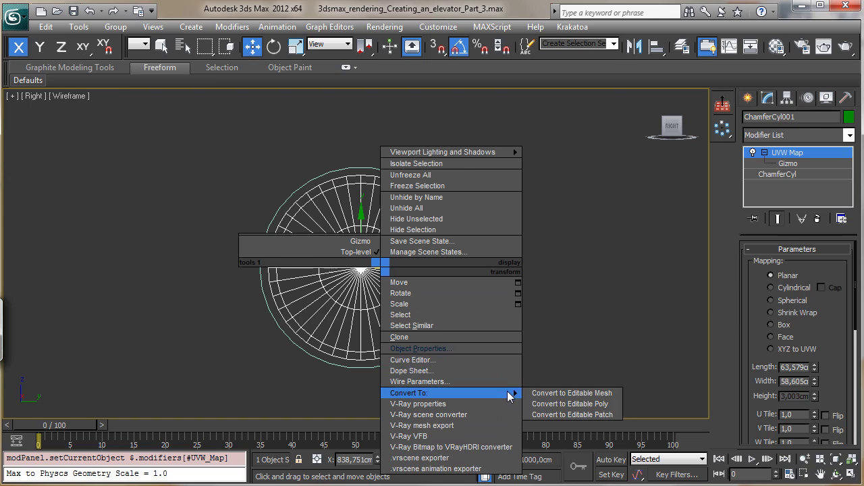
{"action": "left_click", "coordinate": [570, 403]}
Select one polygon on the button's outer chamfer ring and extend the selection with Loop
{"action": "left_click", "coordinate": [812, 264]}
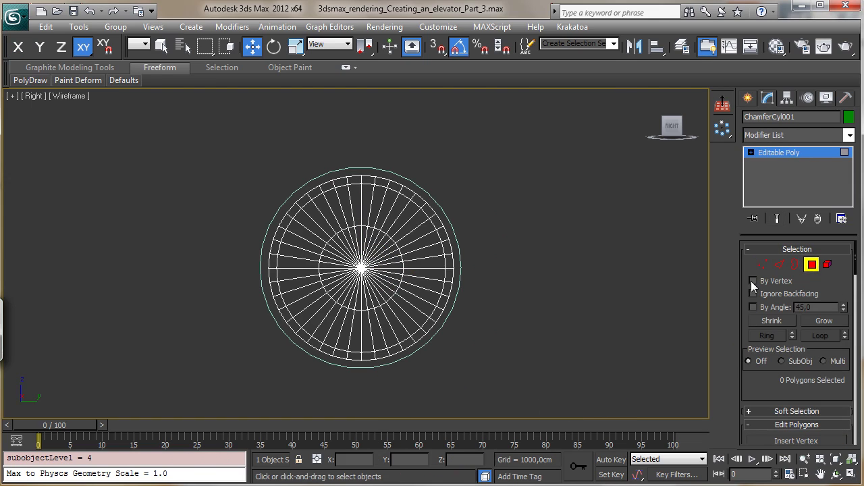
{"action": "left_click", "coordinate": [367, 180]}
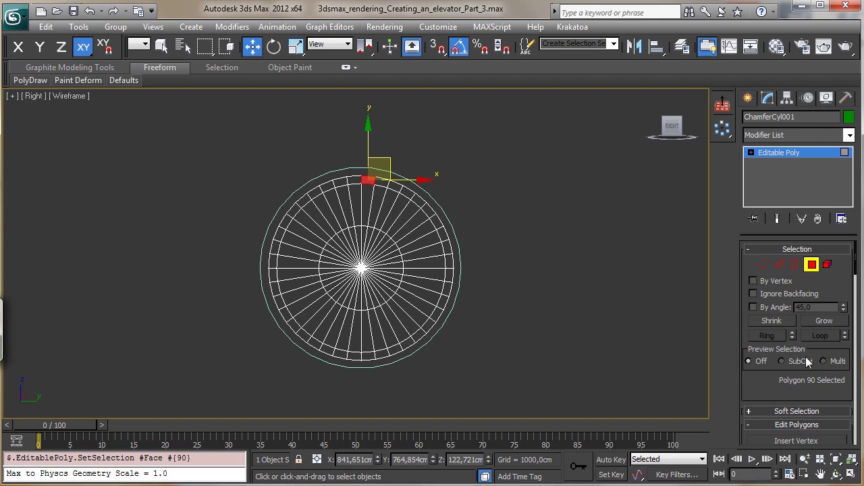
{"action": "left_click", "coordinate": [238, 71]}
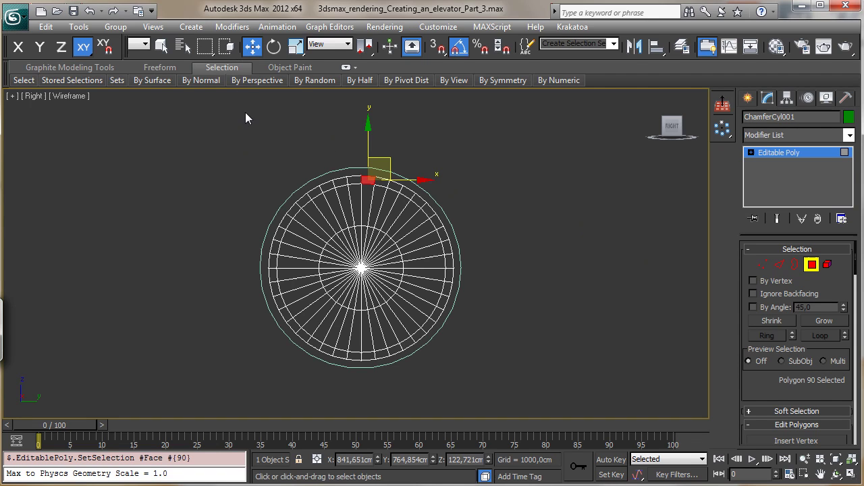
{"action": "left_click", "coordinate": [346, 69]}
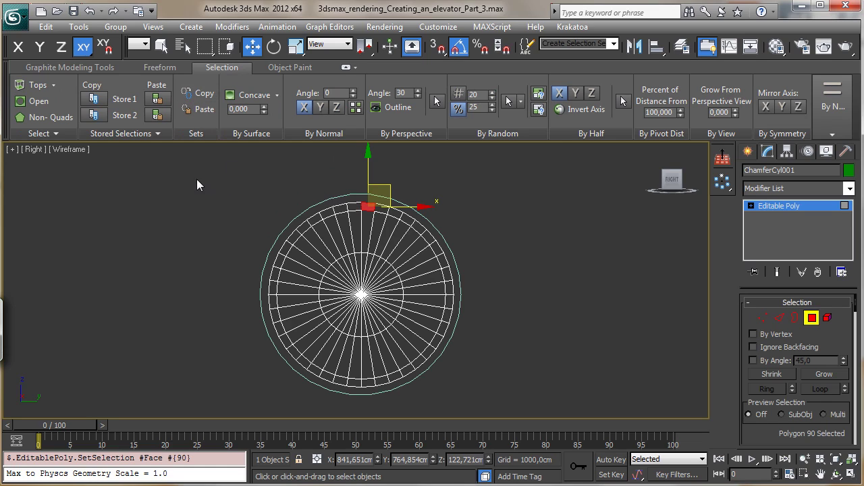
{"action": "left_click", "coordinate": [87, 68]}
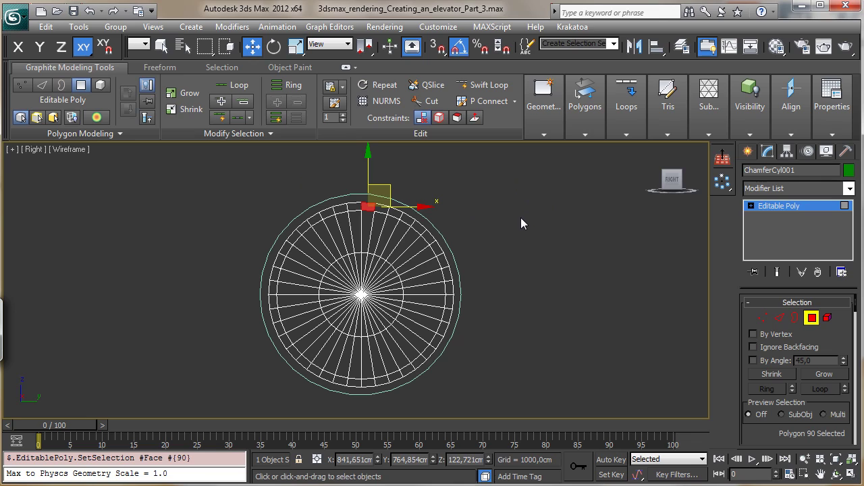
{"action": "left_click", "coordinate": [244, 92]}
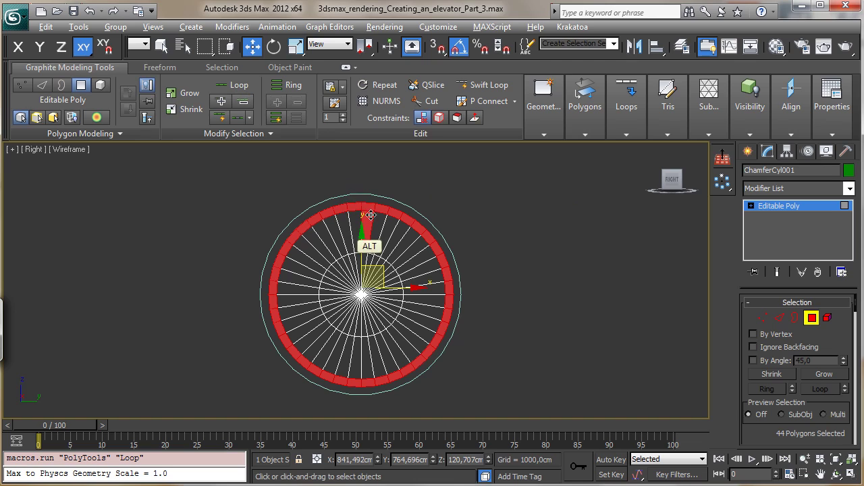
Deselect the stray polygons on the button's front and back, keeping only the outer chamfer ring selected
{"action": "left_click", "coordinate": [366, 236], "text": "alt"}
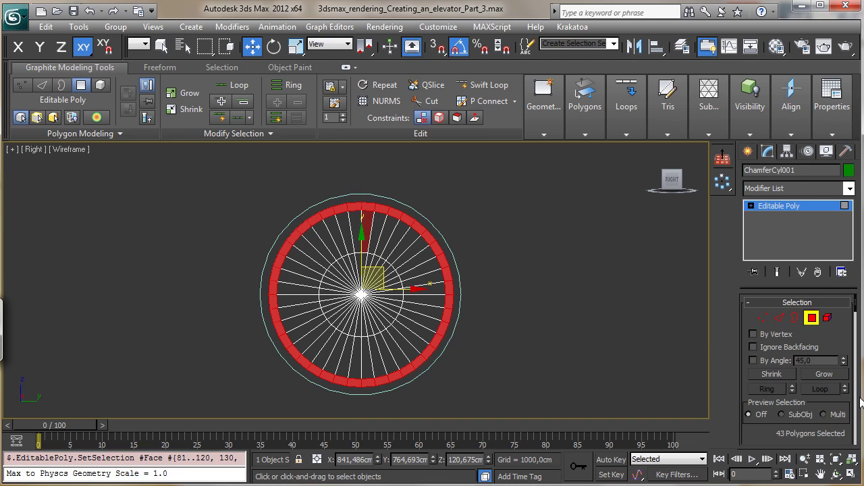
{"action": "left_click", "coordinate": [848, 477]}
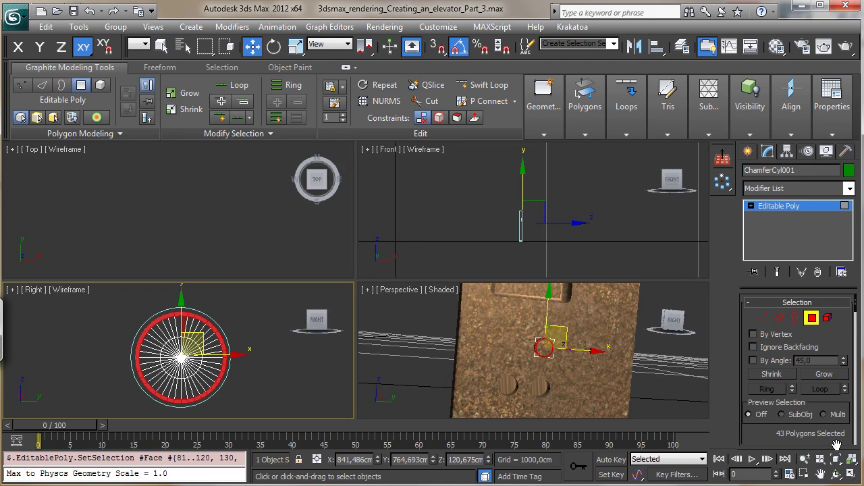
{"action": "right_click", "coordinate": [595, 240]}
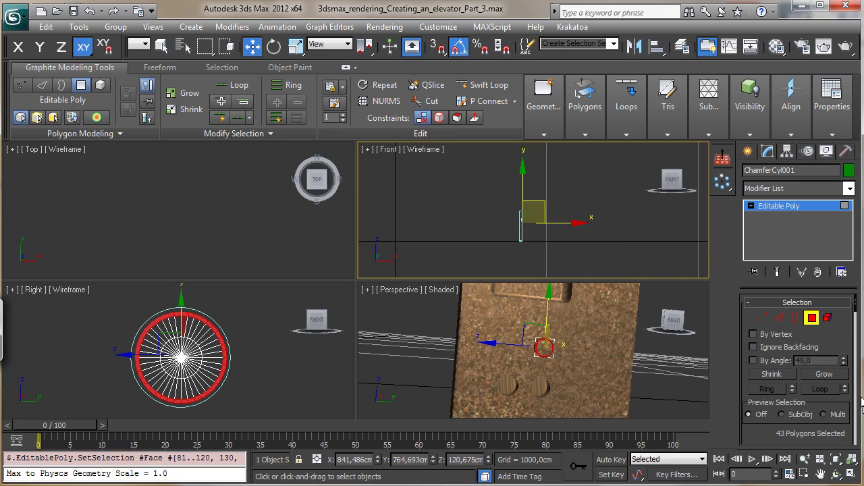
{"action": "left_click", "coordinate": [852, 459]}
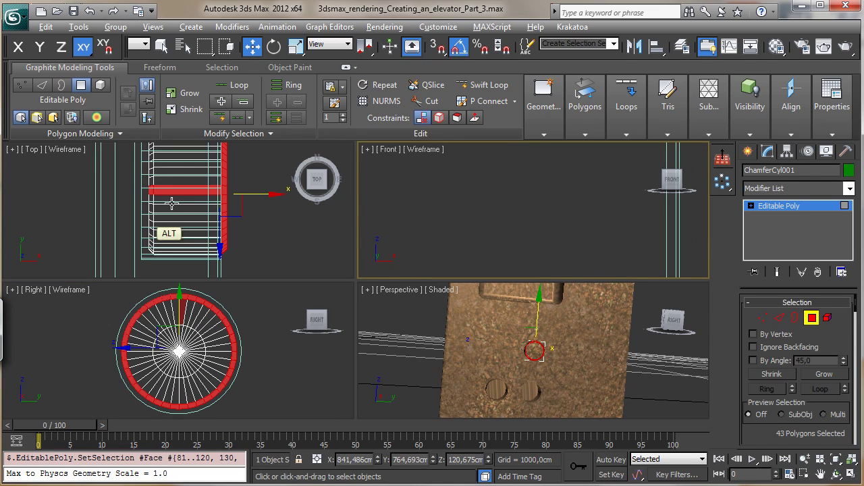
{"action": "right_click", "coordinate": [153, 189]}
{"action": "left_click", "coordinate": [151, 191], "text": "alt"}
{"action": "left_click", "coordinate": [151, 199], "text": "alt"}
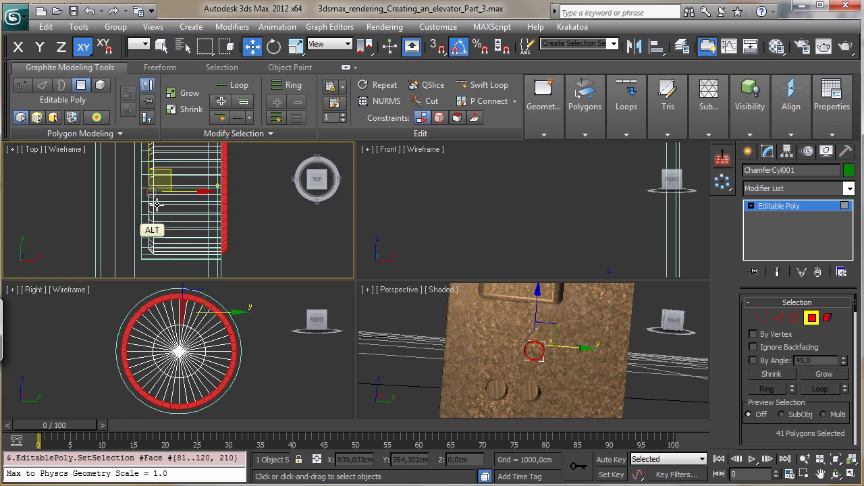
{"action": "left_click_drag", "start_coordinate": [122, 176], "coordinate": [174, 216], "text": "alt"}
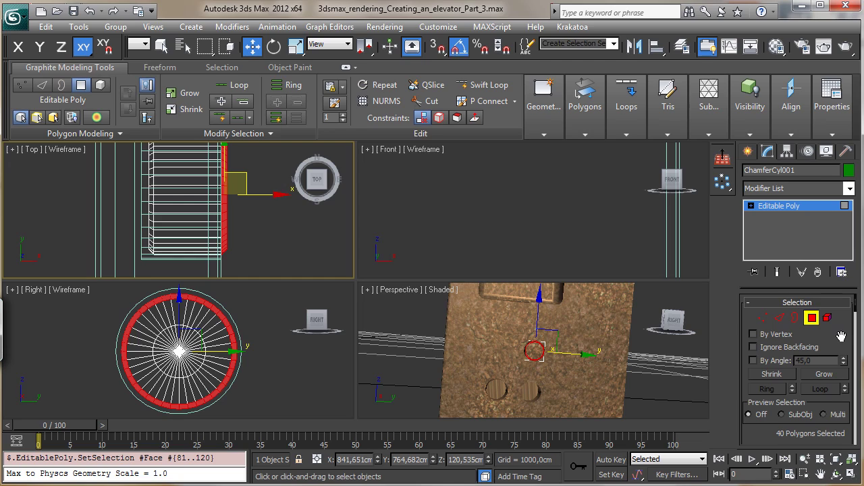
Detach the selected chamfer ring as a separate object named ButtonLight and leave polygon editing
{"action": "scroll", "coordinate": [841, 335], "scroll_direction": "down", "scroll_amount": 10}
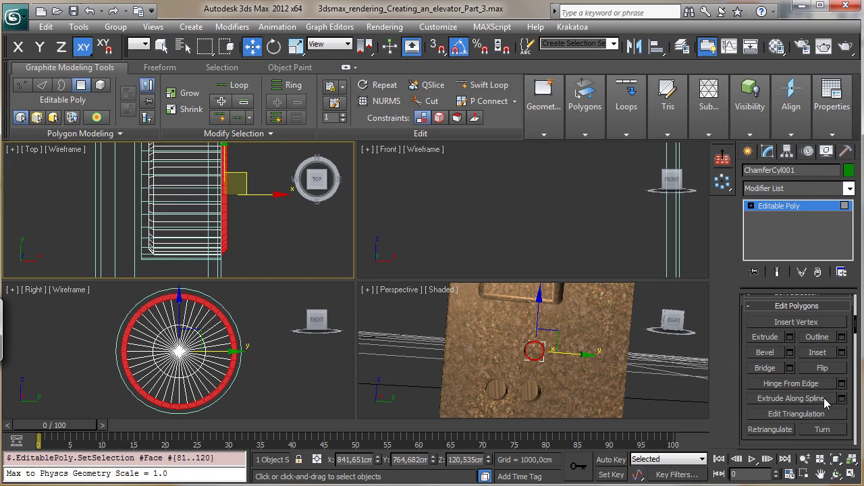
{"action": "left_click_drag", "start_coordinate": [742, 412], "coordinate": [743, 299]}
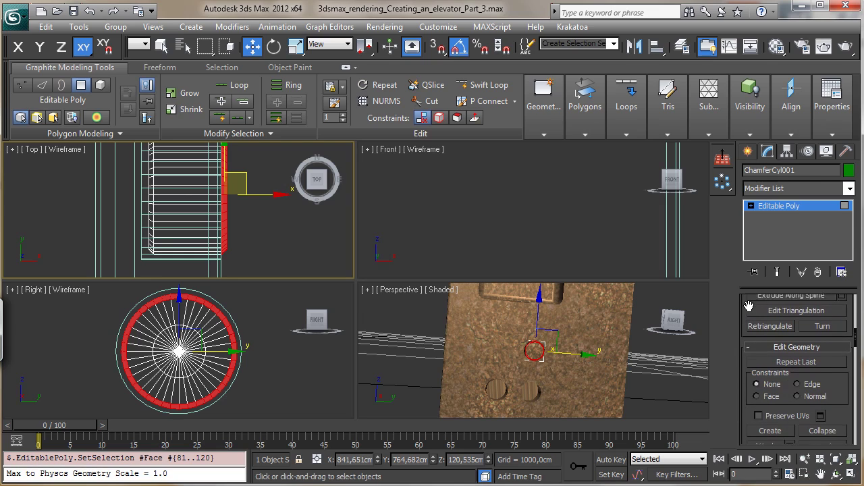
{"action": "left_click", "coordinate": [345, 67]}
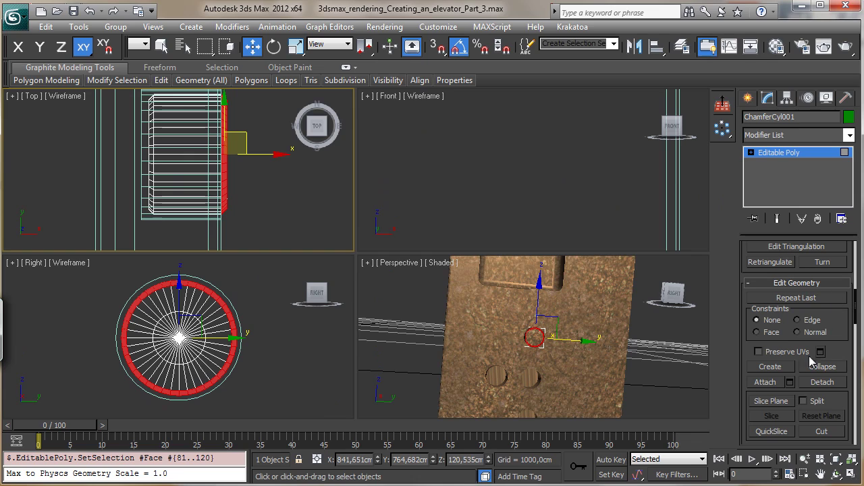
{"action": "left_click", "coordinate": [822, 381]}
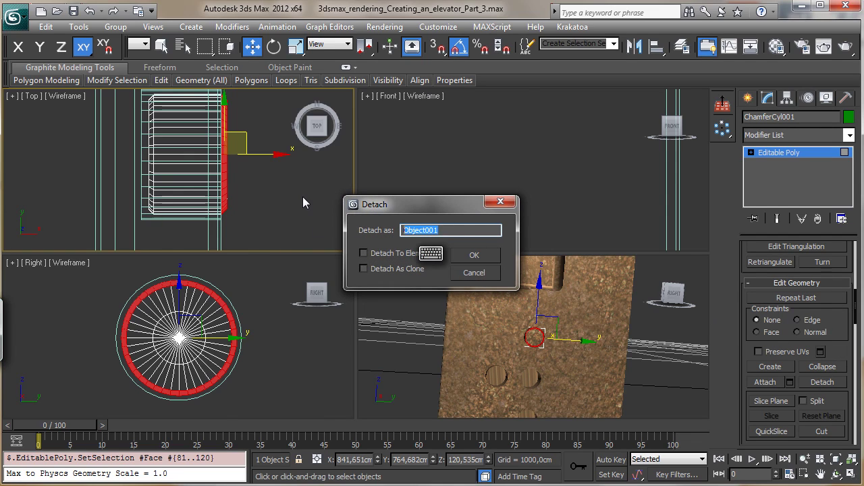
{"action": "type", "text": "ButtonLight"}
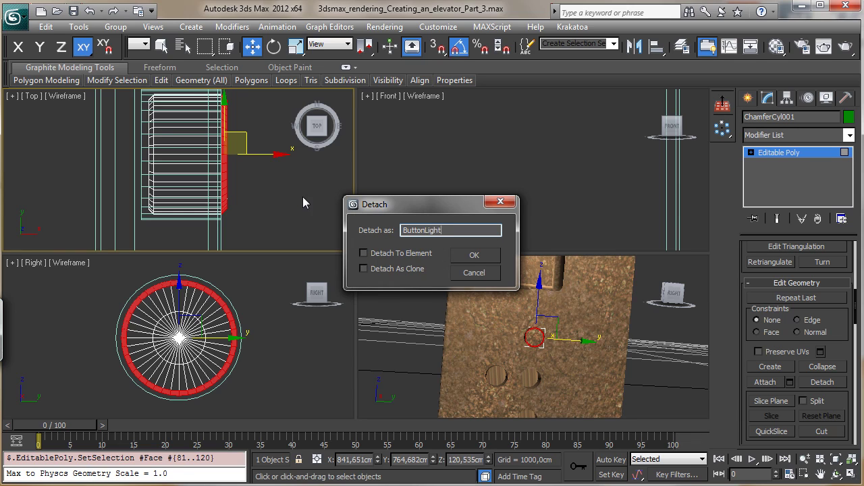
{"action": "key", "text": "Return"}
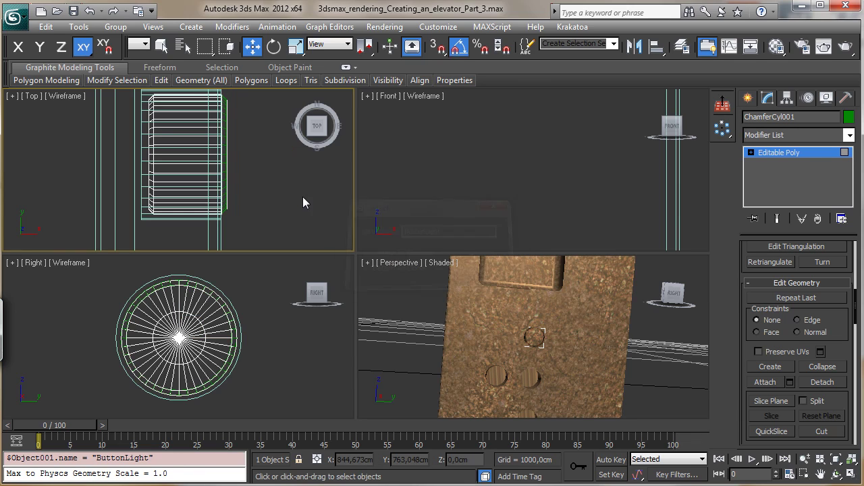
{"action": "left_click", "coordinate": [819, 154]}
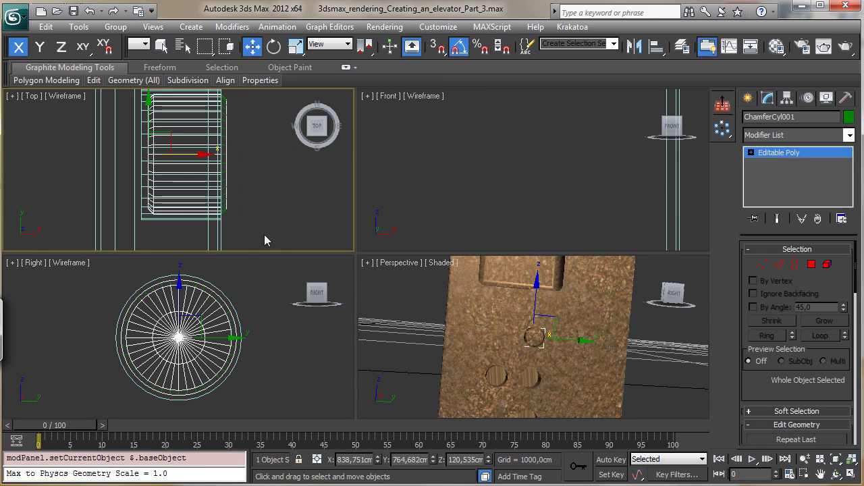
Select the ButtonLight ring, copy the Hot Lamp material into an empty sample slot and name the copy Button Light
{"action": "left_click", "coordinate": [198, 288]}
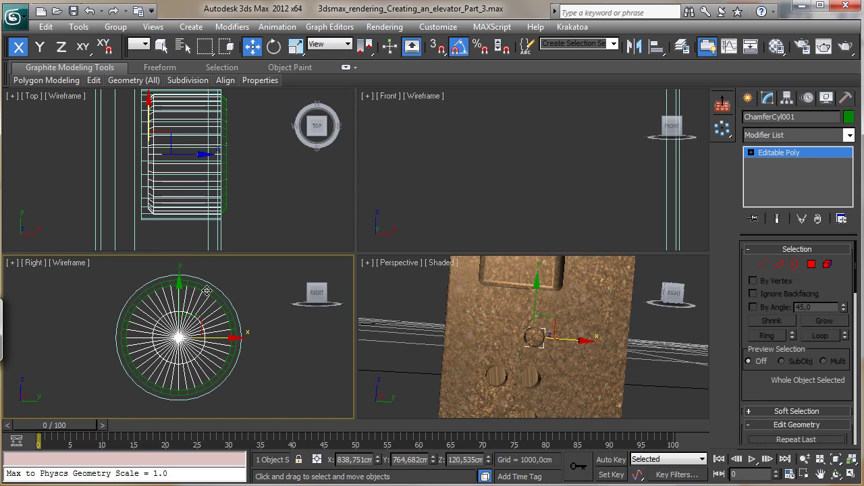
{"action": "left_click", "coordinate": [204, 292]}
{"action": "left_click", "coordinate": [777, 46]}
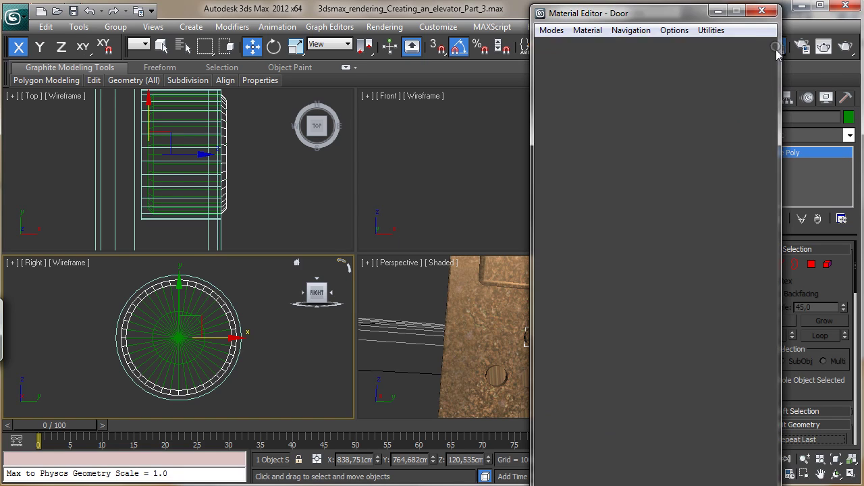
{"action": "left_click", "coordinate": [640, 88]}
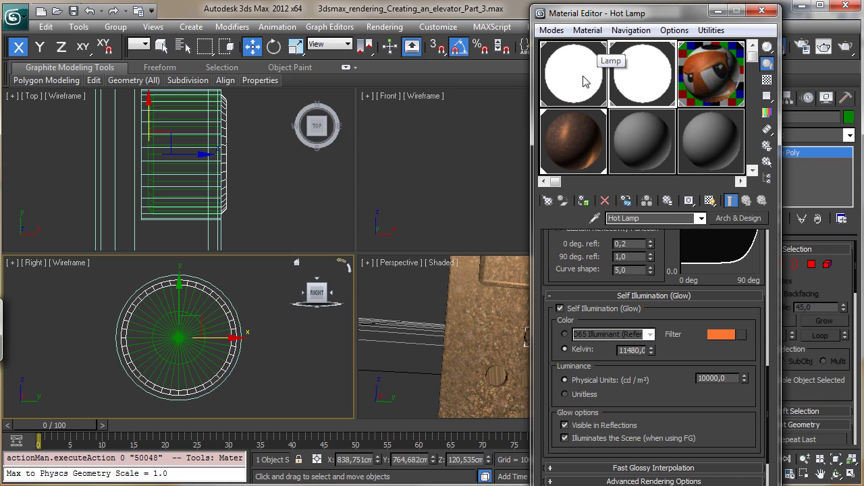
{"action": "left_click", "coordinate": [585, 81]}
{"action": "left_click", "coordinate": [641, 79]}
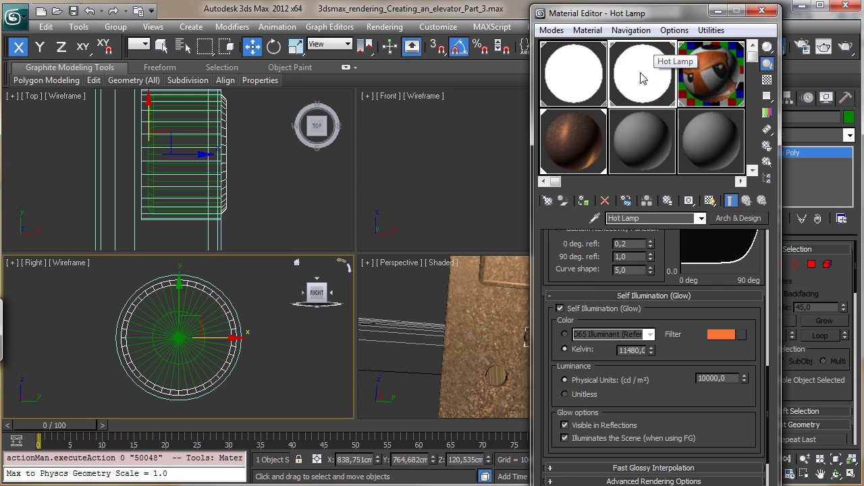
{"action": "left_click_drag", "start_coordinate": [640, 73], "coordinate": [645, 142]}
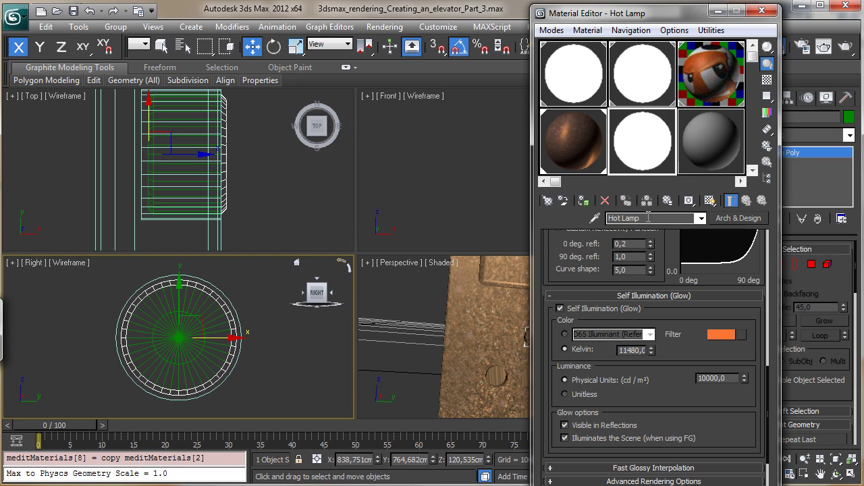
{"action": "type", "text": "Butt"}
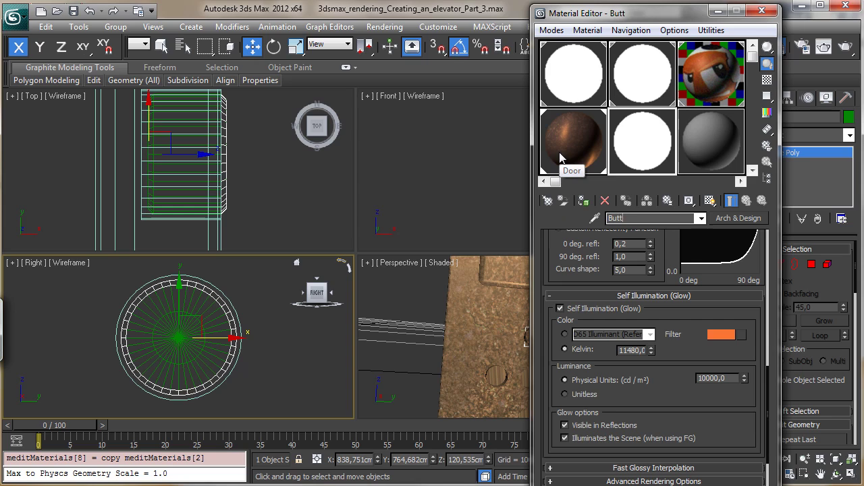
{"action": "type", "text": "on Light"}
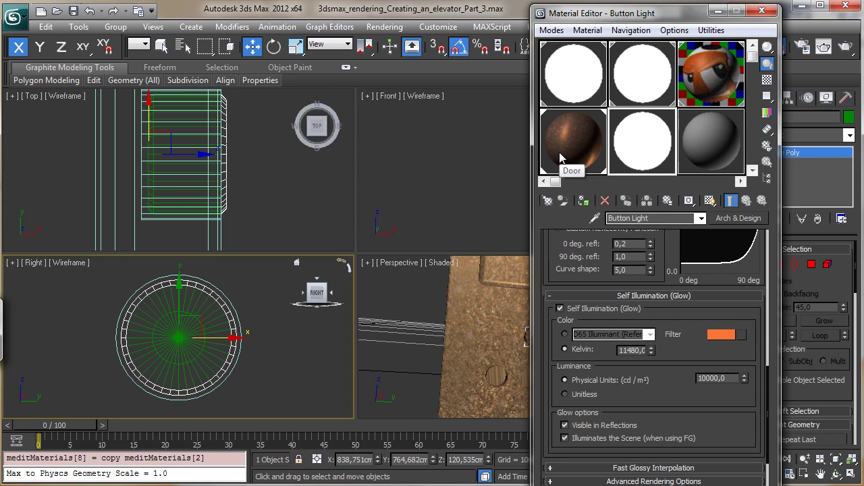
Assign the Button Light material to the ring and set its self-illumination luminance to 5000 cd/m²
{"action": "left_click", "coordinate": [584, 201]}
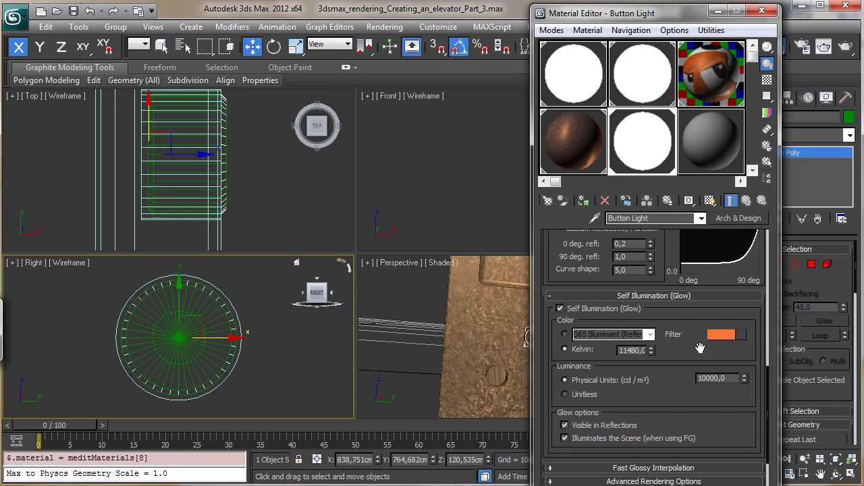
{"action": "left_click", "coordinate": [723, 379]}
{"action": "type", "text": "50"}
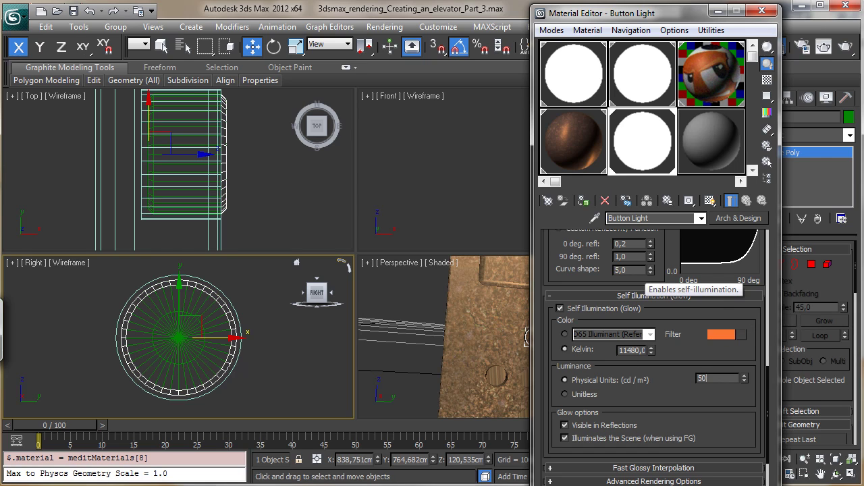
{"action": "type", "text": "00"}
{"action": "key", "text": "Return"}
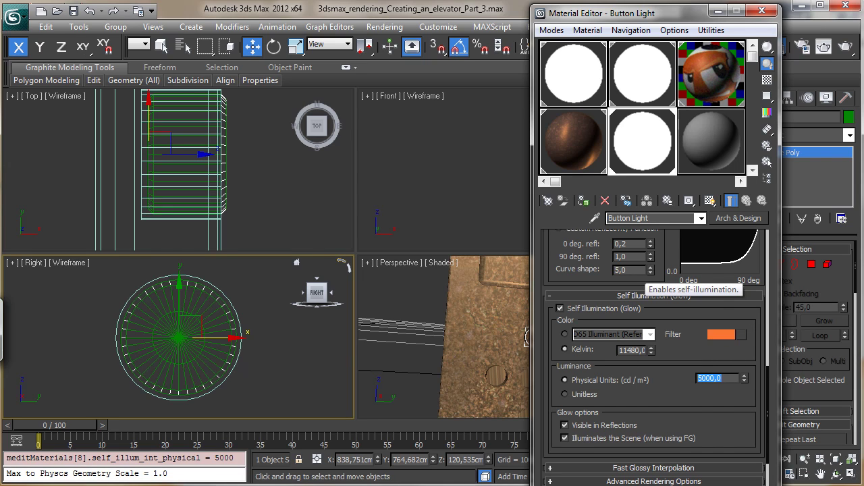
{"action": "left_click", "coordinate": [762, 10]}
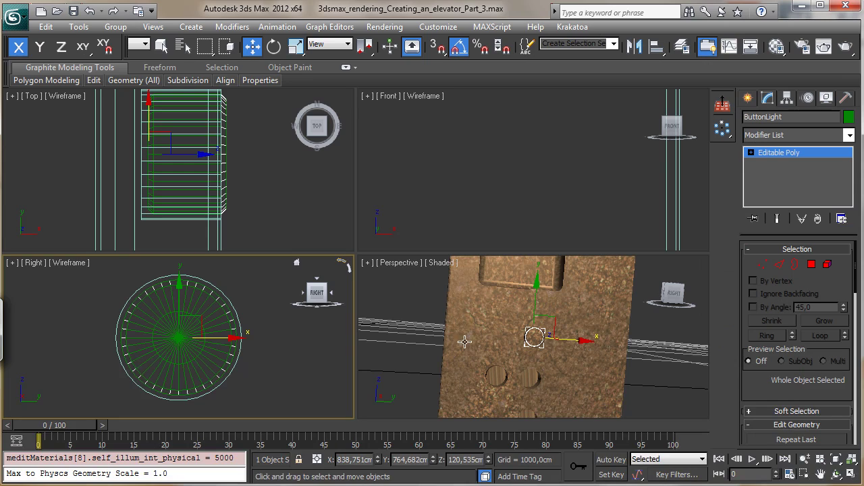
{"action": "left_click", "coordinate": [201, 308], "text": "ctrl"}
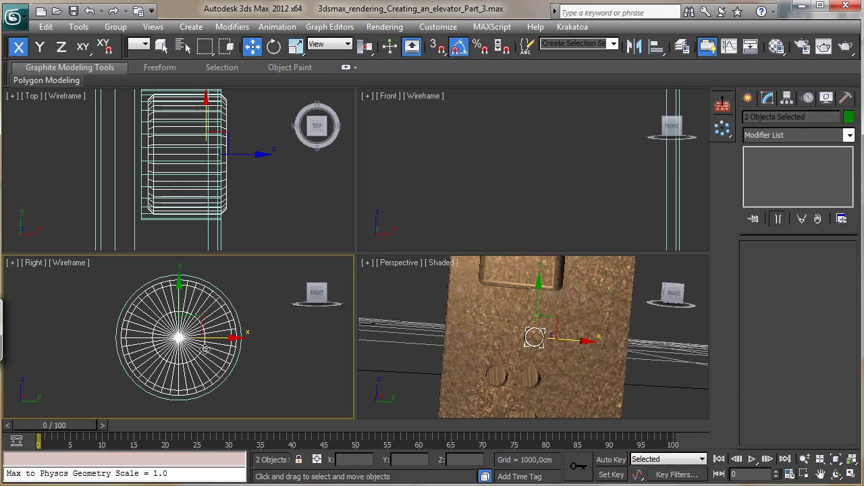
{"action": "left_click", "coordinate": [268, 359]}
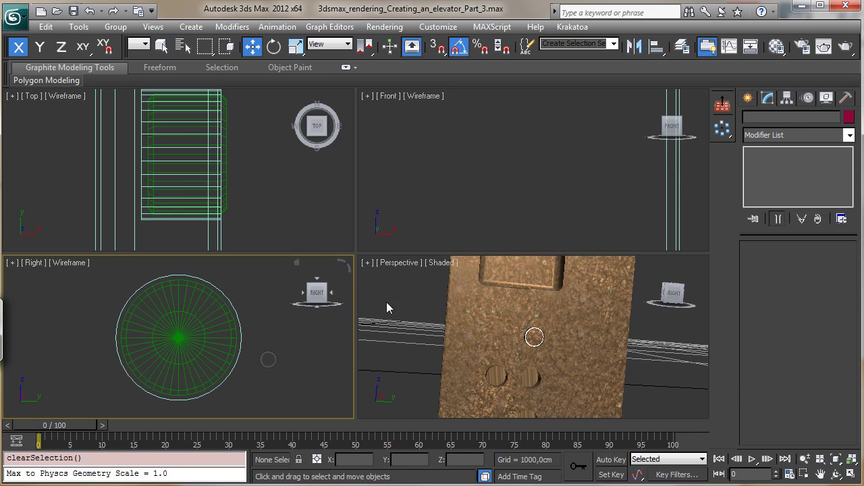
Place a Text spline at the button's centre in the Right viewport and set its size to 3 cm
{"action": "left_click", "coordinate": [748, 98]}
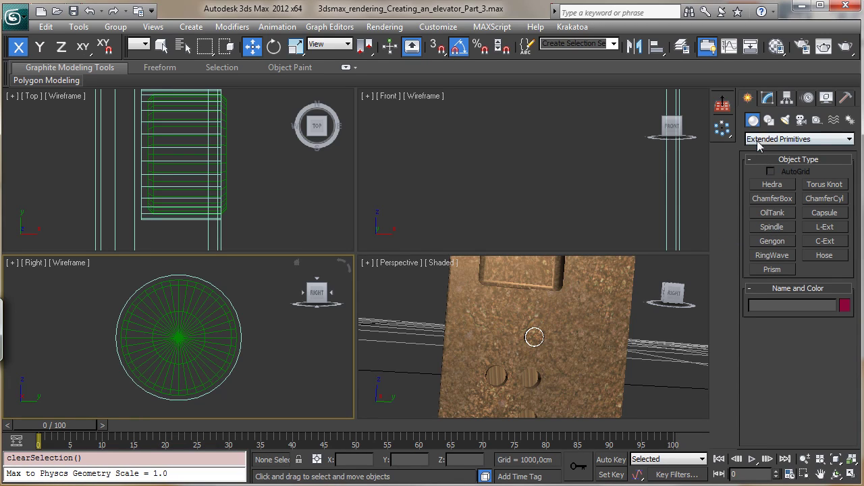
{"action": "left_click", "coordinate": [769, 120]}
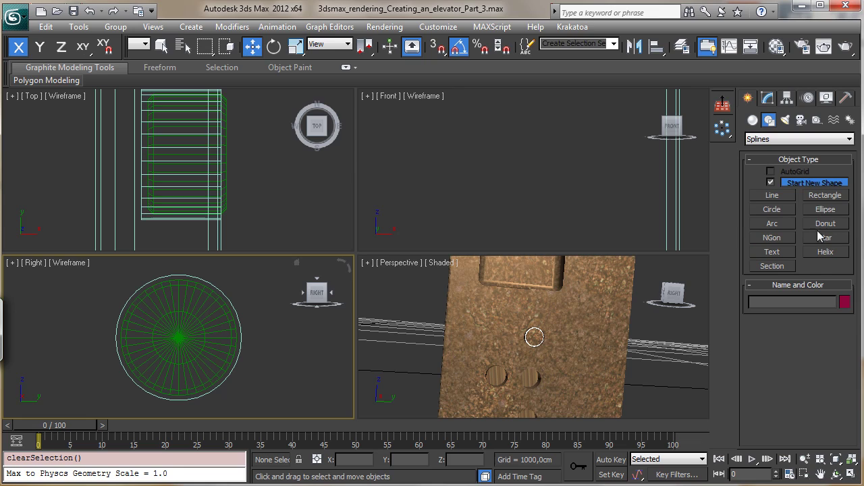
{"action": "left_click", "coordinate": [785, 252]}
{"action": "left_click", "coordinate": [179, 337]}
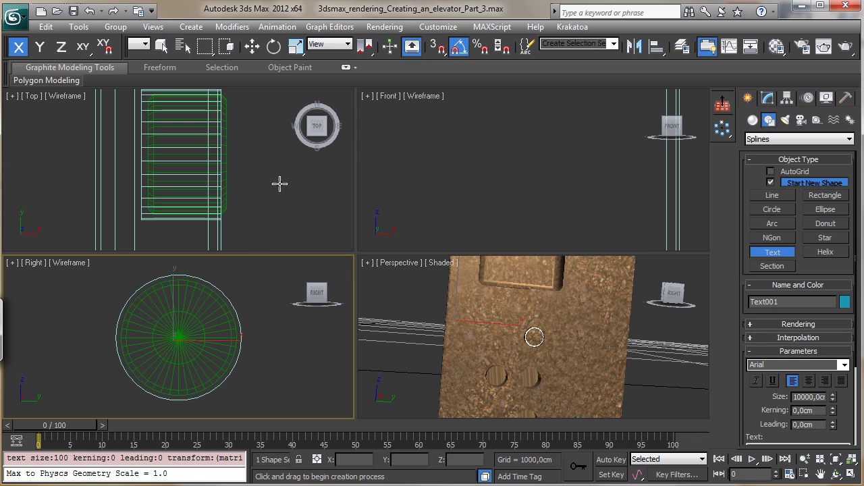
{"action": "left_click_drag", "start_coordinate": [832, 397], "coordinate": [833, 405]}
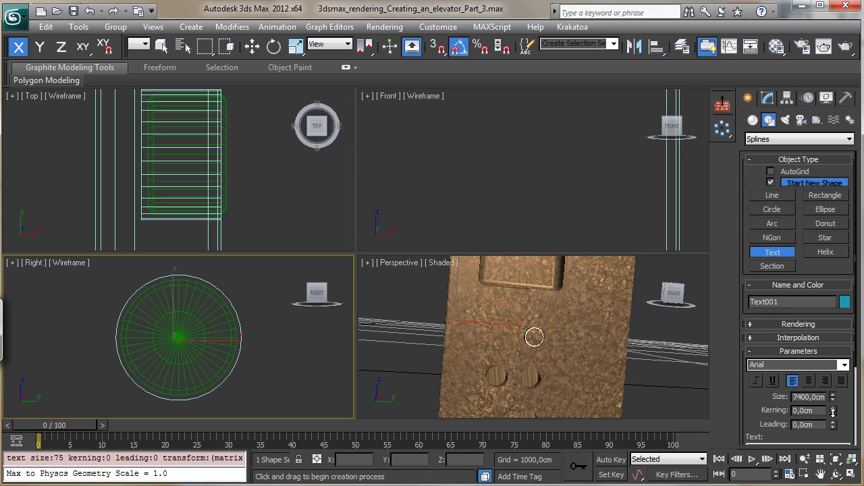
{"action": "double_click", "coordinate": [816, 398]}
{"action": "type", "text": "3"}
{"action": "key", "text": "Return"}
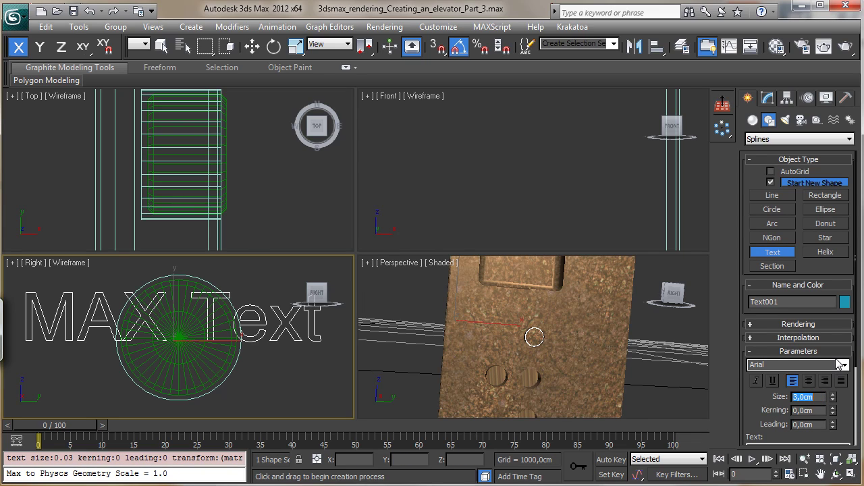
Replace the text spline's default wording with the letter G
{"action": "left_click", "coordinate": [767, 98]}
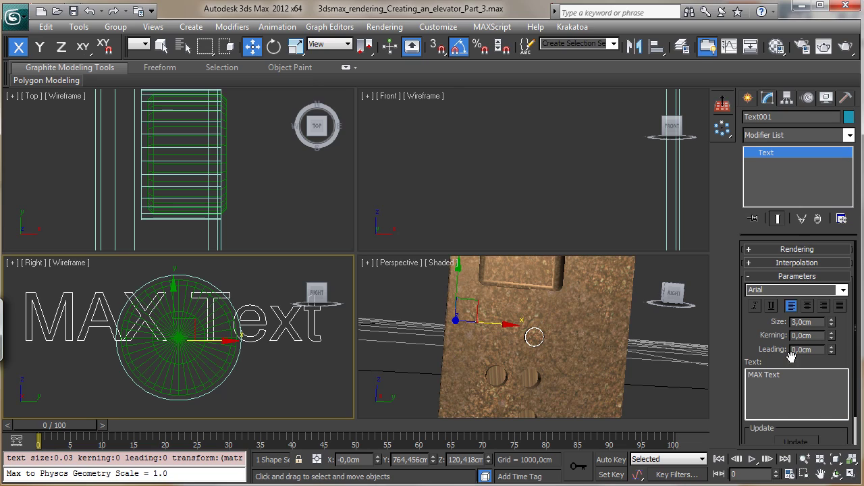
{"action": "left_click_drag", "start_coordinate": [786, 376], "coordinate": [708, 367]}
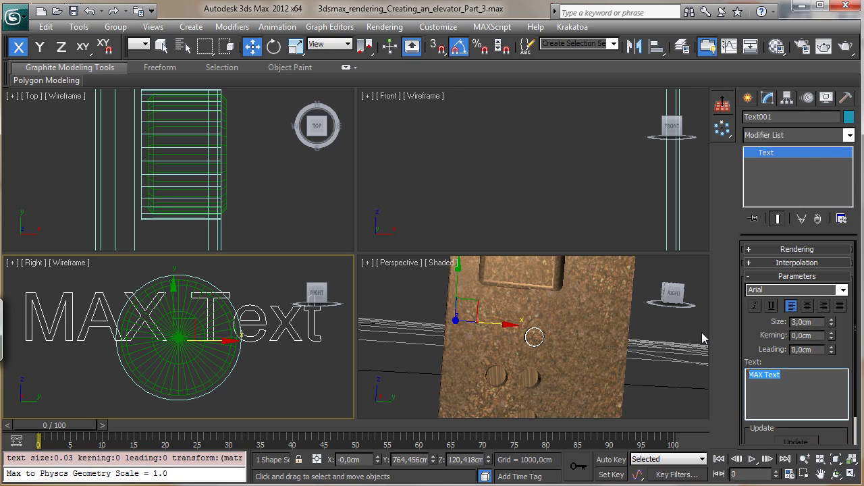
{"action": "type", "text": "G"}
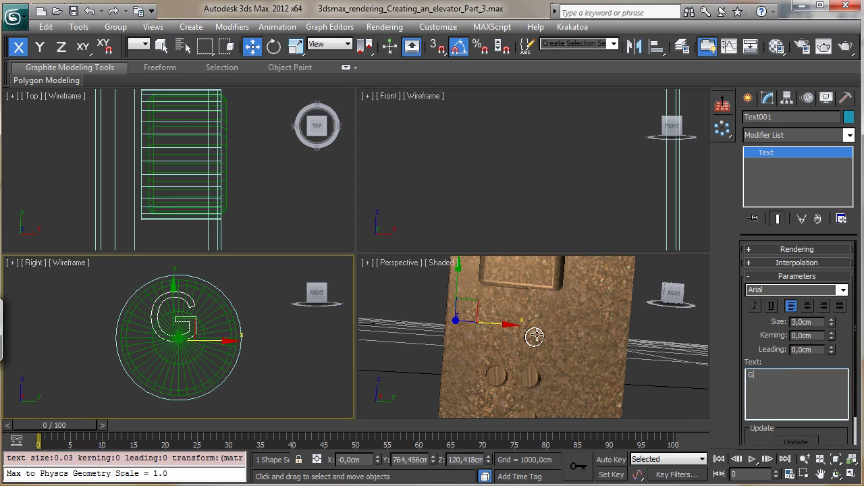
{"action": "left_click_drag", "start_coordinate": [756, 336], "coordinate": [755, 304]}
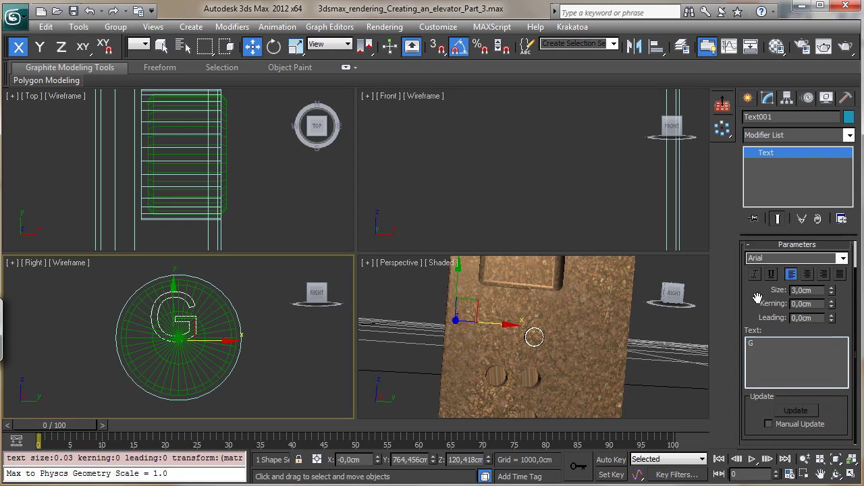
Set the letter G's size to 2 cm and align its centre with the button's centre in X, Y and Z
{"action": "left_click", "coordinate": [819, 291]}
{"action": "type", "text": "2"}
{"action": "key", "text": "Return"}
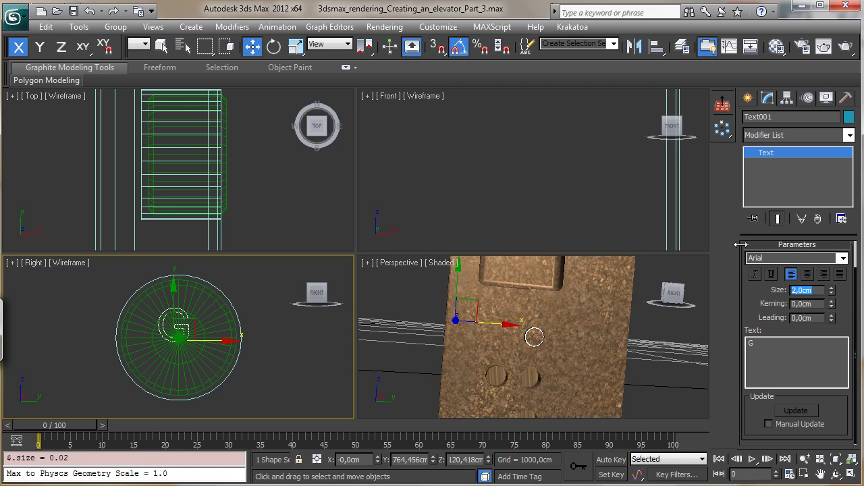
{"action": "left_click", "coordinate": [655, 45]}
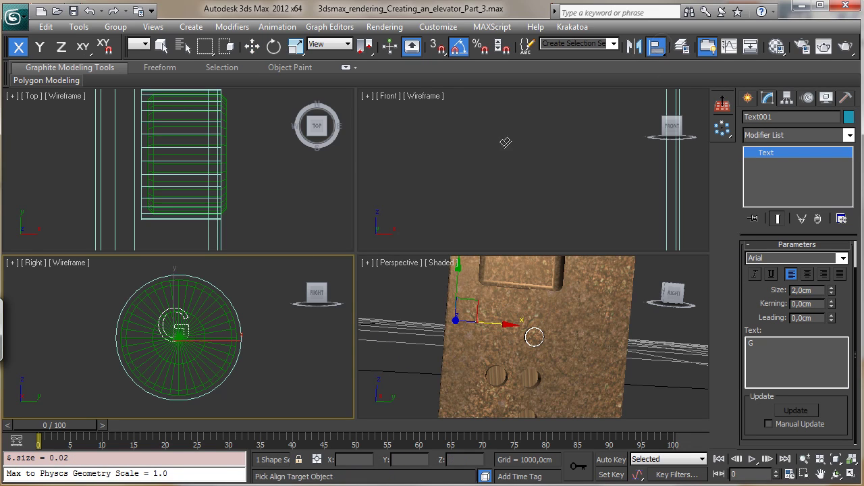
{"action": "left_click", "coordinate": [226, 314]}
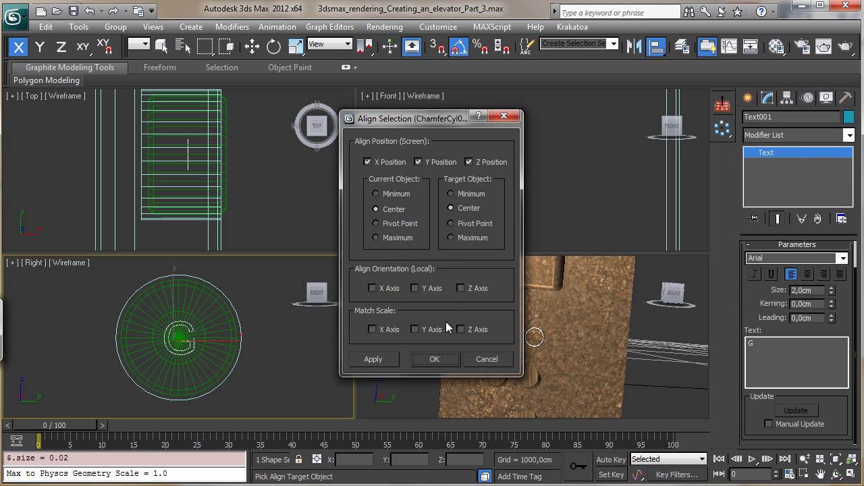
{"action": "left_click", "coordinate": [434, 359]}
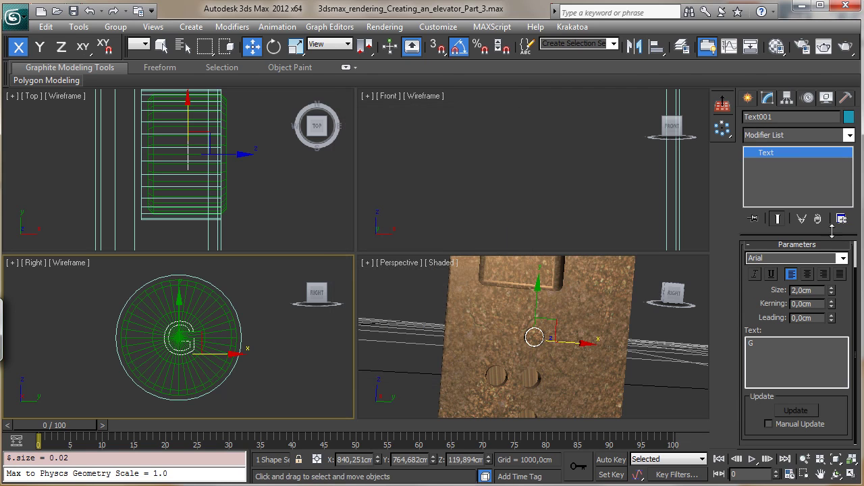
Add an Extrude modifier to the letter G text and set its amount to 0,2 cm
{"action": "left_click", "coordinate": [849, 136]}
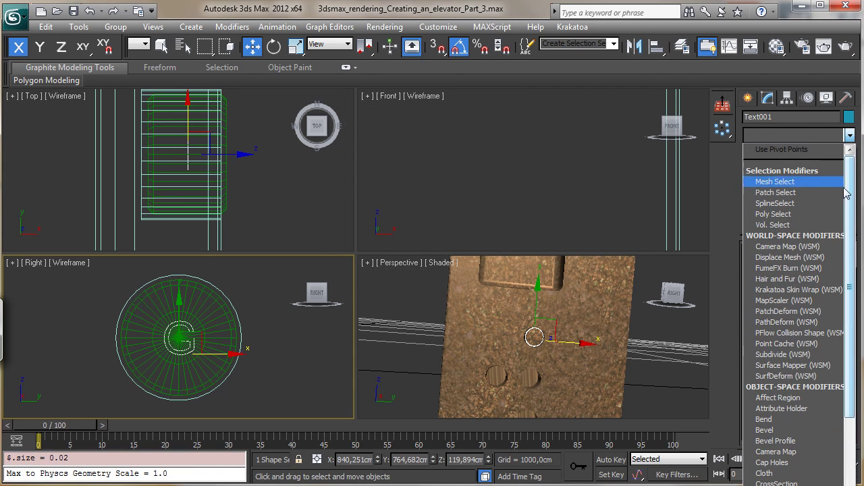
{"action": "left_click_drag", "start_coordinate": [851, 244], "coordinate": [853, 300]}
{"action": "scroll", "coordinate": [854, 301], "scroll_direction": "down", "scroll_amount": 1}
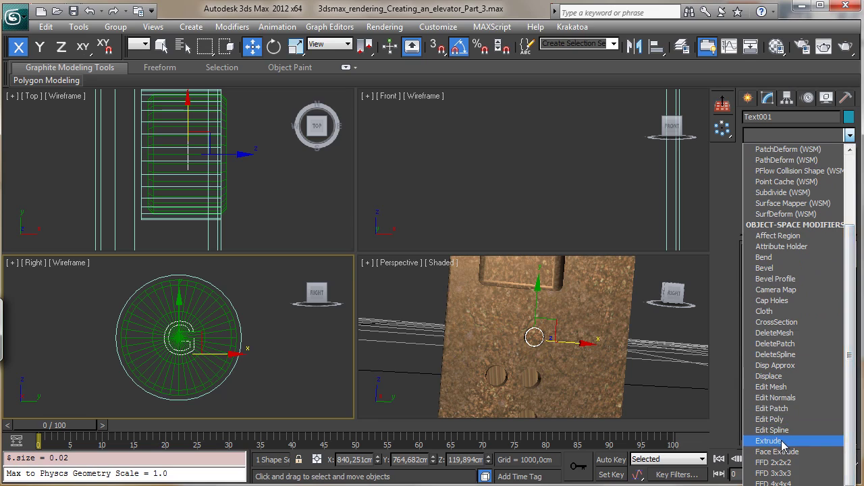
{"action": "left_click", "coordinate": [759, 442]}
{"action": "double_click", "coordinate": [825, 267]}
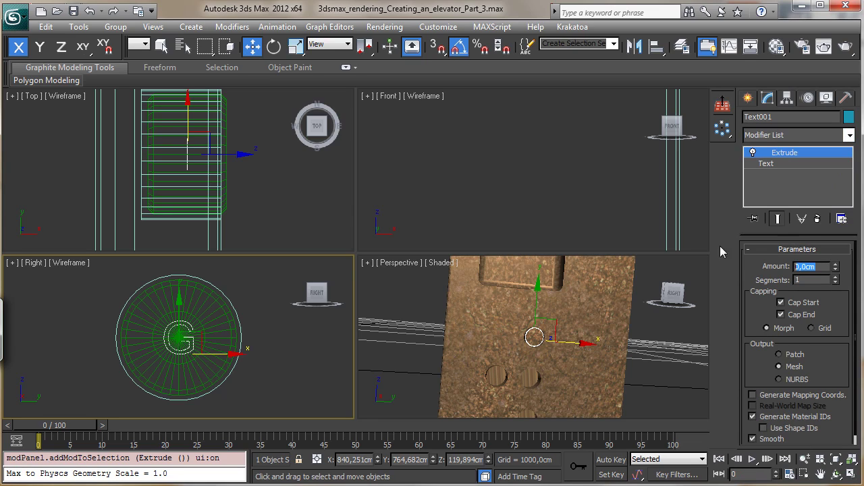
{"action": "type", "text": "1"}
{"action": "key", "text": "Return"}
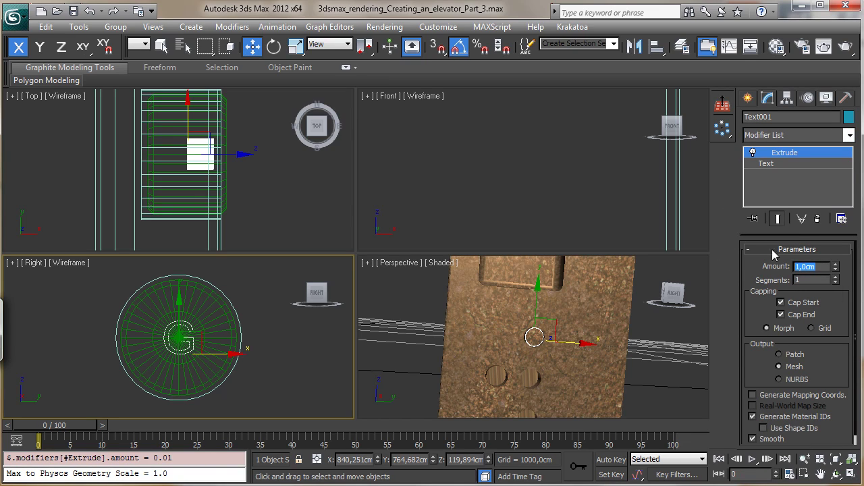
{"action": "type", "text": "0,2"}
{"action": "key", "text": "Return"}
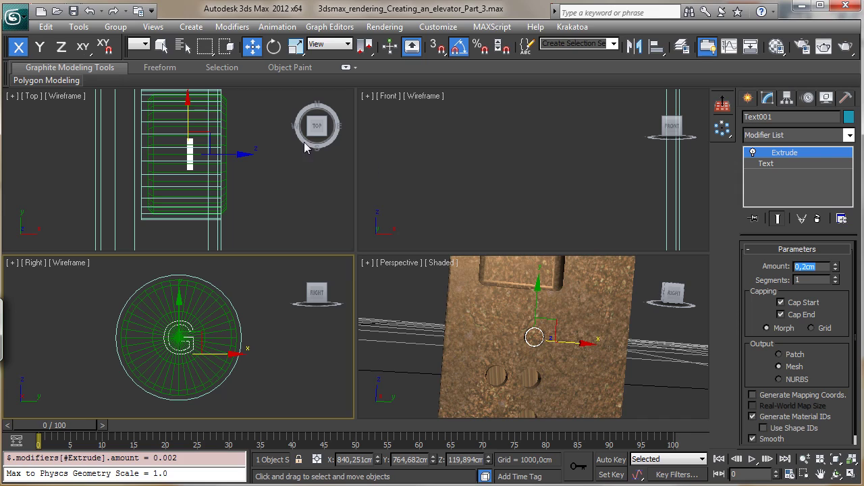
Move the extruded letter G out to the button's front face and assign it the Button Light material
{"action": "left_click_drag", "start_coordinate": [235, 154], "coordinate": [269, 156]}
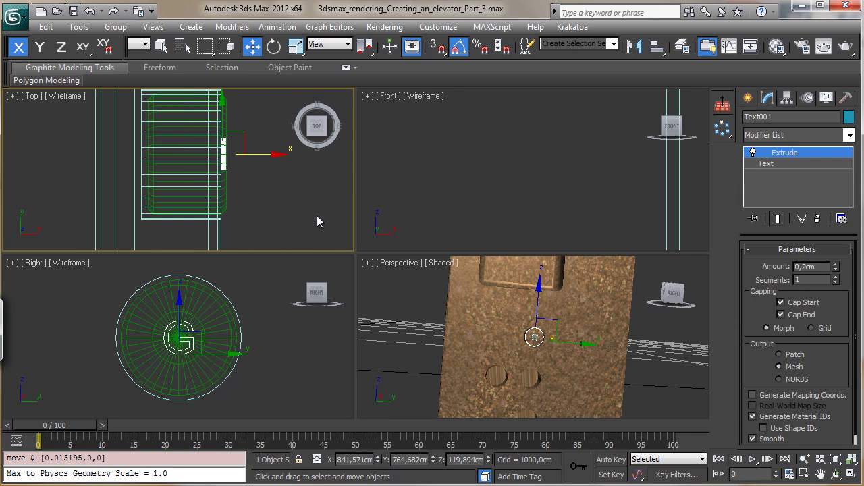
{"action": "left_click", "coordinate": [777, 45]}
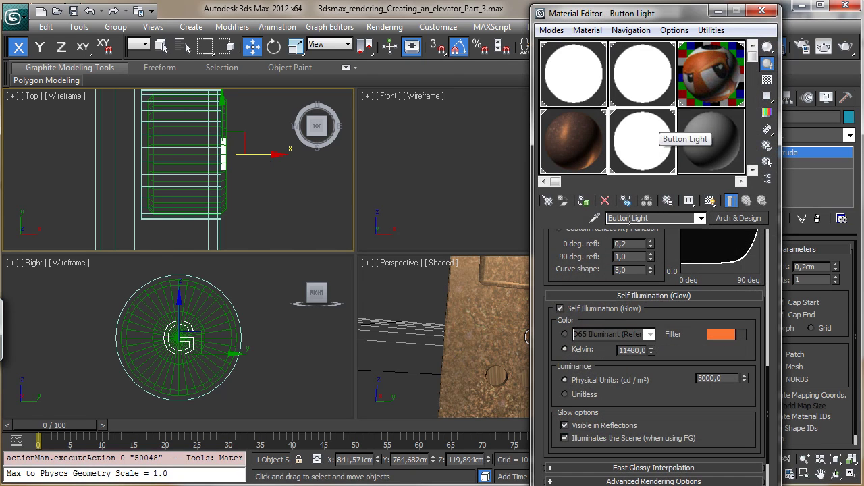
{"action": "left_click", "coordinate": [583, 200]}
{"action": "left_click", "coordinate": [762, 11]}
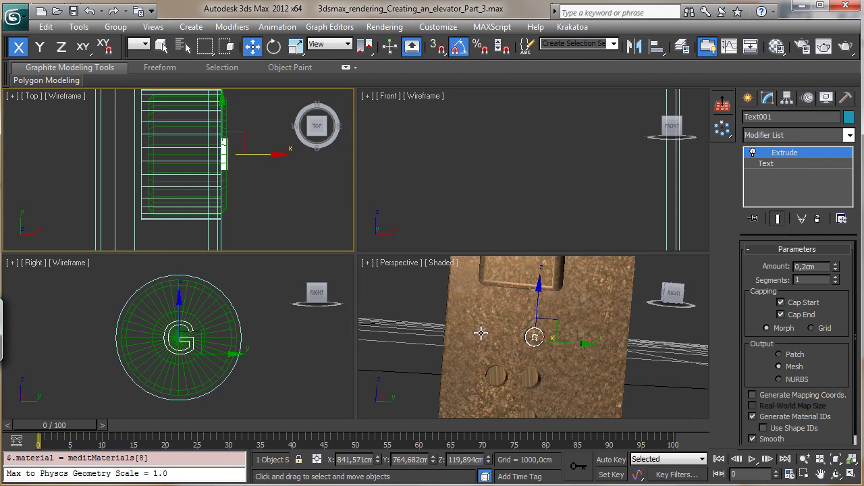
{"action": "left_click", "coordinate": [651, 346]}
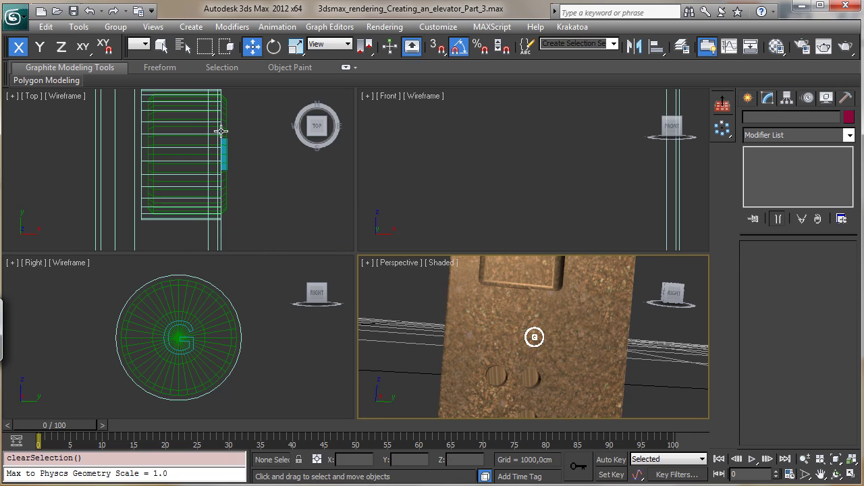
Group the button cylinder, light ring and letter G, without the door wall, under the name Button
{"action": "left_click_drag", "start_coordinate": [105, 268], "coordinate": [287, 398]}
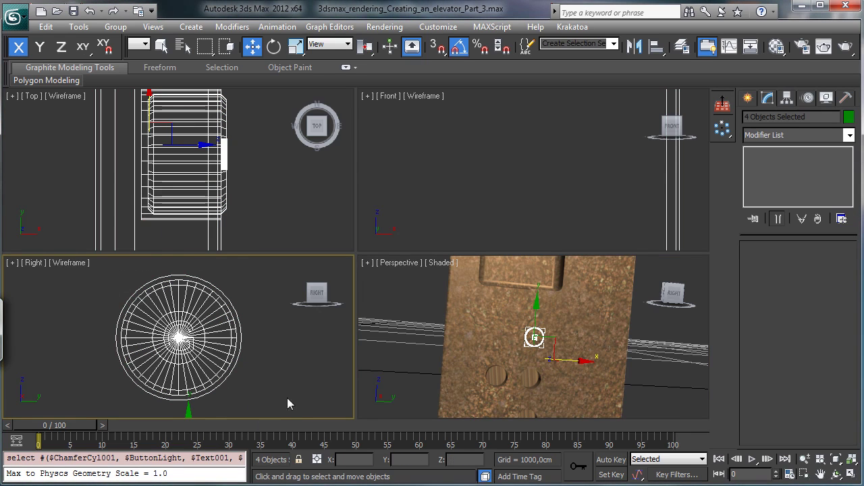
{"action": "left_click", "coordinate": [595, 318], "text": "alt"}
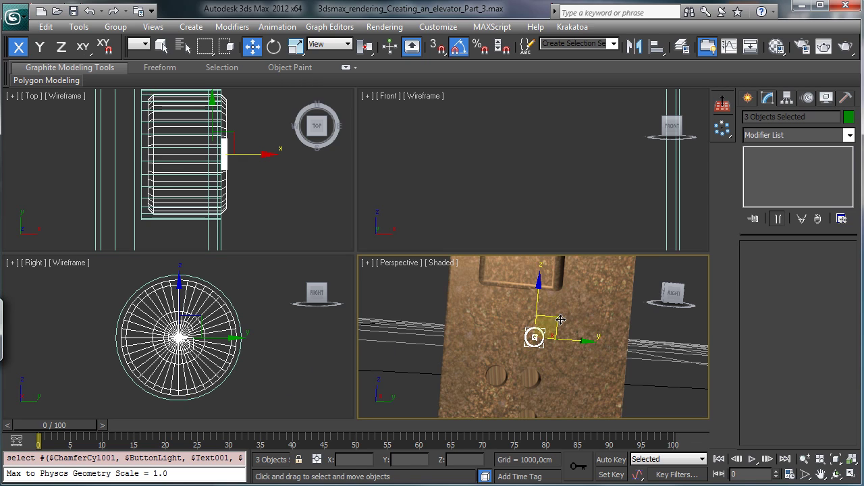
{"action": "left_click_drag", "start_coordinate": [553, 321], "coordinate": [559, 292]}
{"action": "key", "text": "ctrl+z"}
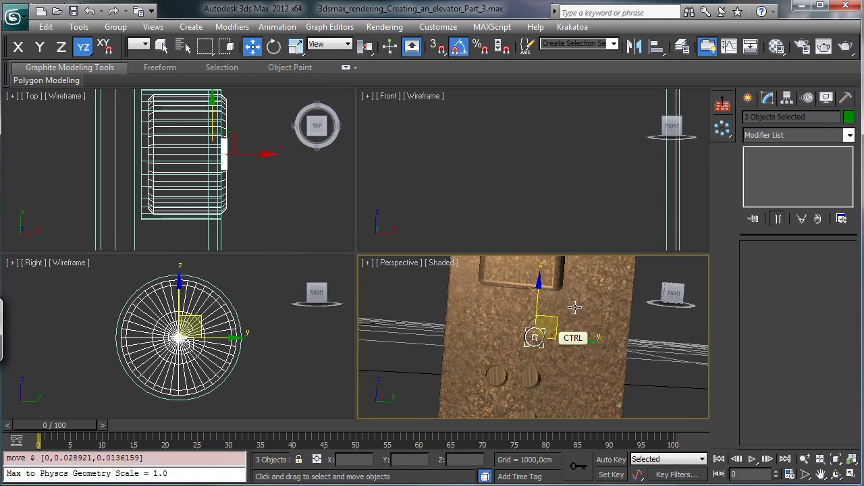
{"action": "left_click", "coordinate": [116, 27]}
{"action": "left_click", "coordinate": [128, 40]}
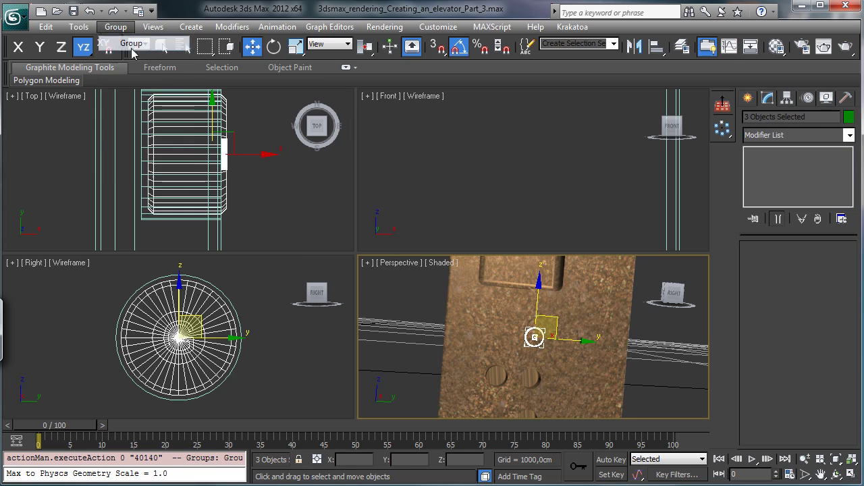
{"action": "type", "text": "Butto"}
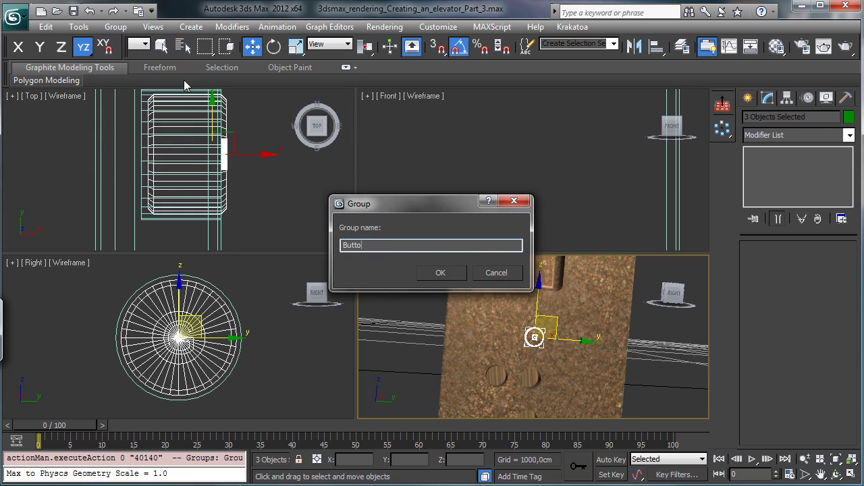
{"action": "type", "text": "n"}
{"action": "key", "text": "Return"}
Array the Button group down its column of holes in the Right view, with a count of 6 copies at -10 cm in Y
{"action": "right_click", "coordinate": [304, 395]}
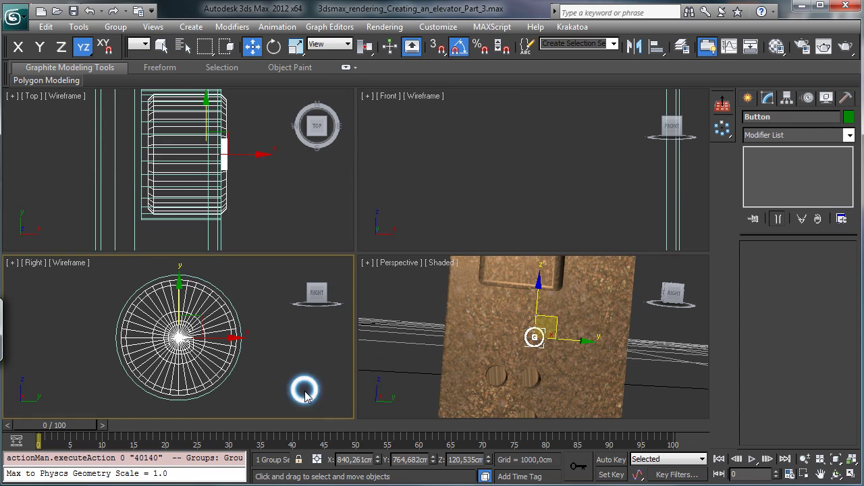
{"action": "right_click", "coordinate": [459, 335]}
{"action": "right_click", "coordinate": [313, 370]}
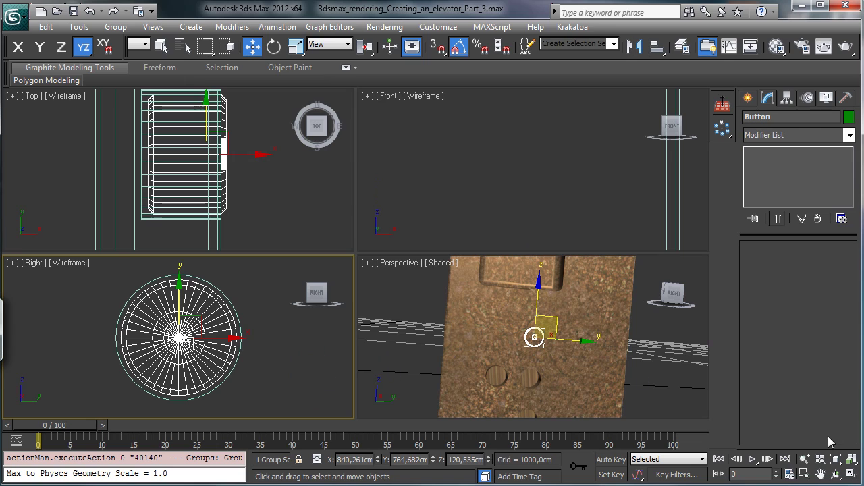
{"action": "left_click", "coordinate": [850, 474]}
{"action": "left_click", "coordinate": [835, 460]}
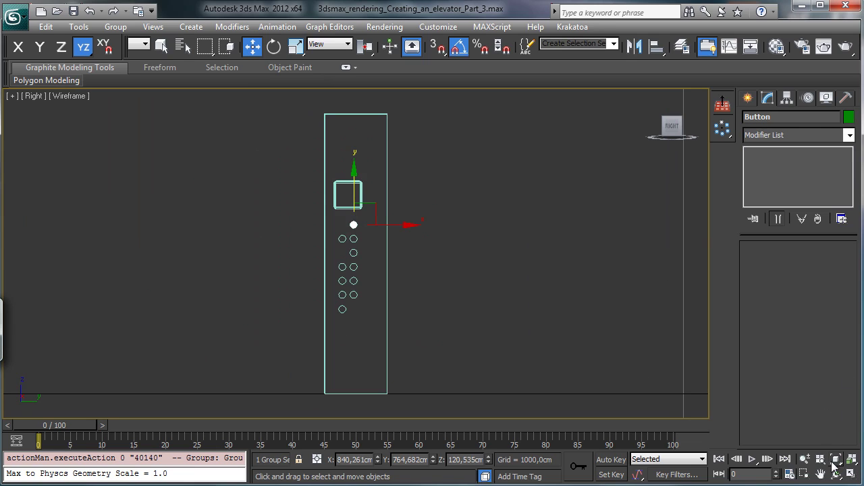
{"action": "left_click", "coordinate": [803, 474]}
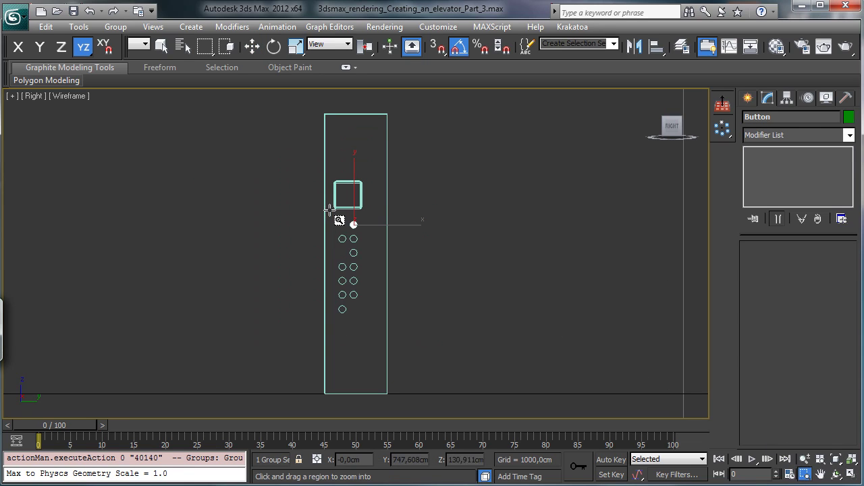
{"action": "left_click_drag", "start_coordinate": [329, 211], "coordinate": [373, 336]}
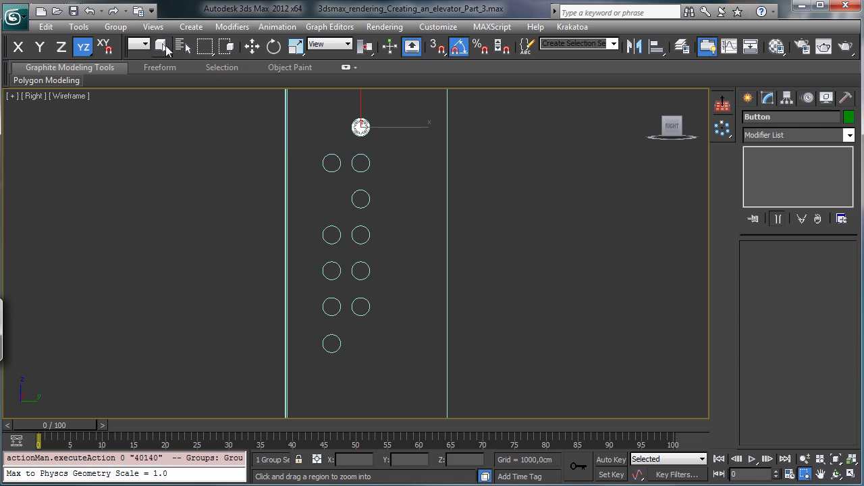
{"action": "left_click", "coordinate": [161, 46]}
{"action": "left_click", "coordinate": [722, 128]}
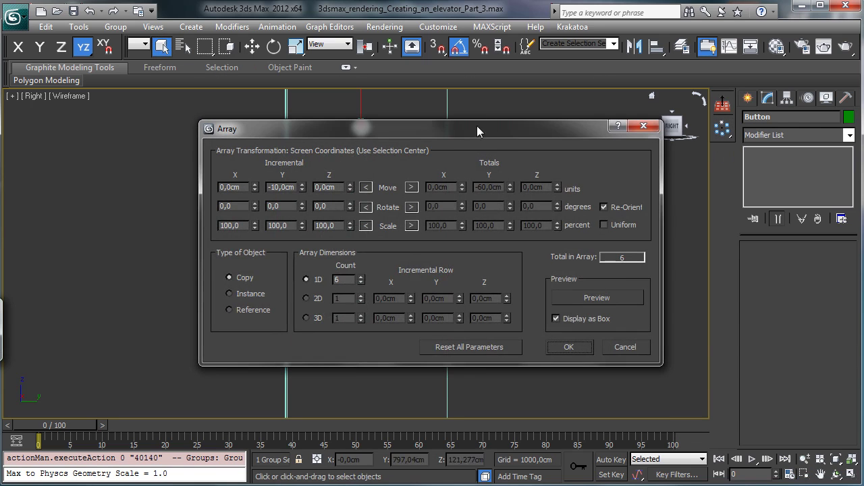
{"action": "left_click_drag", "start_coordinate": [477, 126], "coordinate": [678, 27]}
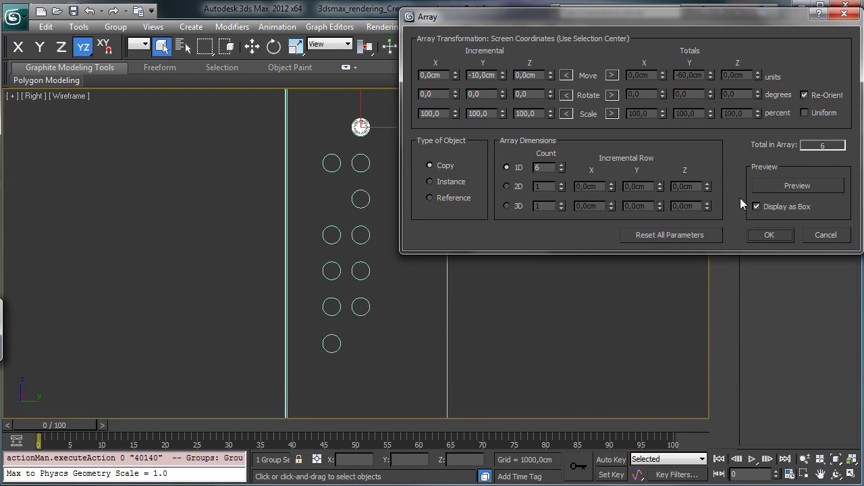
{"action": "left_click", "coordinate": [797, 186]}
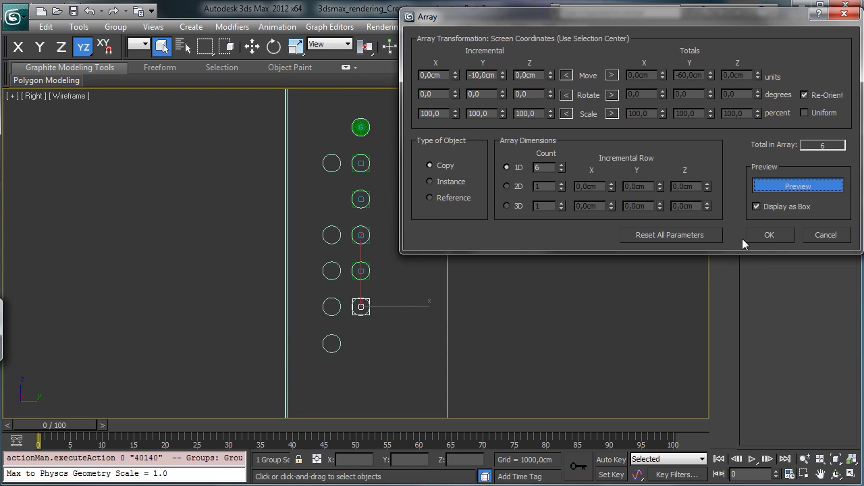
{"action": "left_click", "coordinate": [768, 235]}
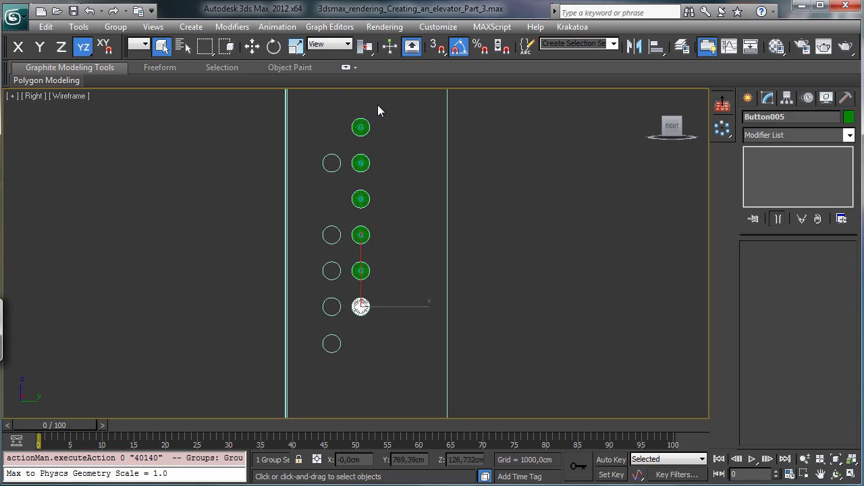
Clone the second, fourth, fifth and sixth buttons from the top, without the wall, into the matching holes of the neighbouring column
{"action": "left_click_drag", "start_coordinate": [378, 110], "coordinate": [352, 343]}
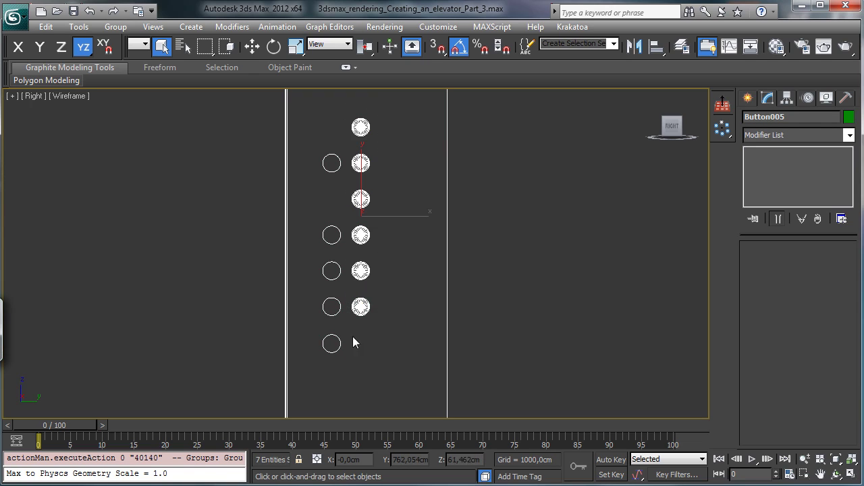
{"action": "left_click", "coordinate": [360, 198], "text": "alt"}
{"action": "left_click", "coordinate": [360, 127], "text": "alt"}
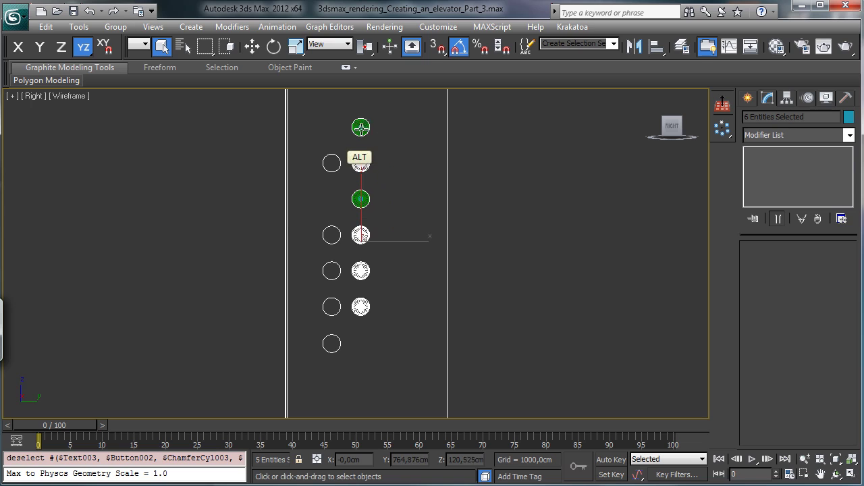
{"action": "left_click", "coordinate": [252, 45]}
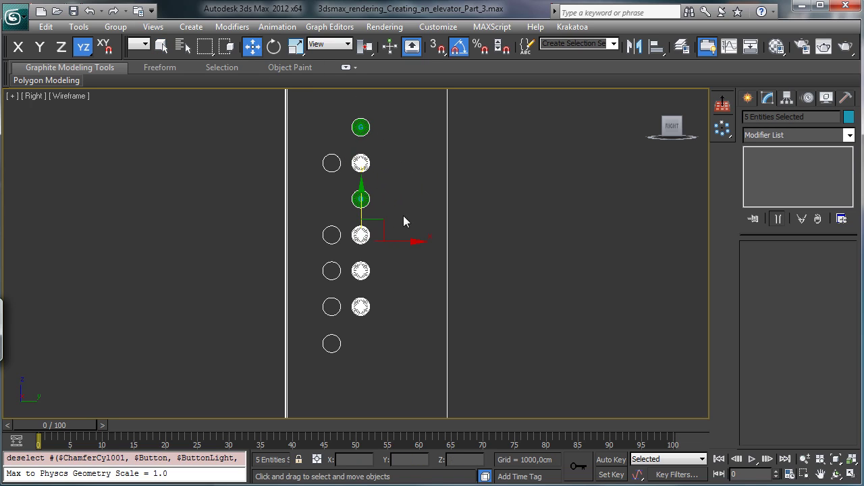
{"action": "left_click_drag", "start_coordinate": [384, 242], "coordinate": [358, 242], "text": "shift"}
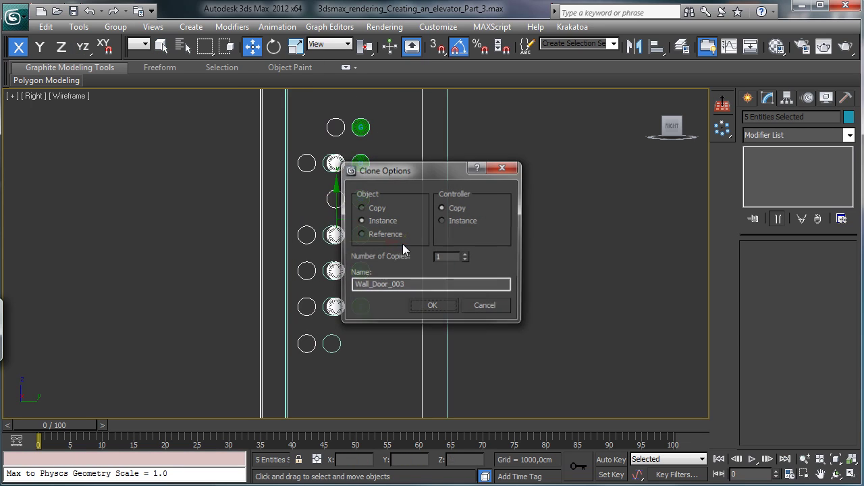
{"action": "left_click", "coordinate": [495, 307]}
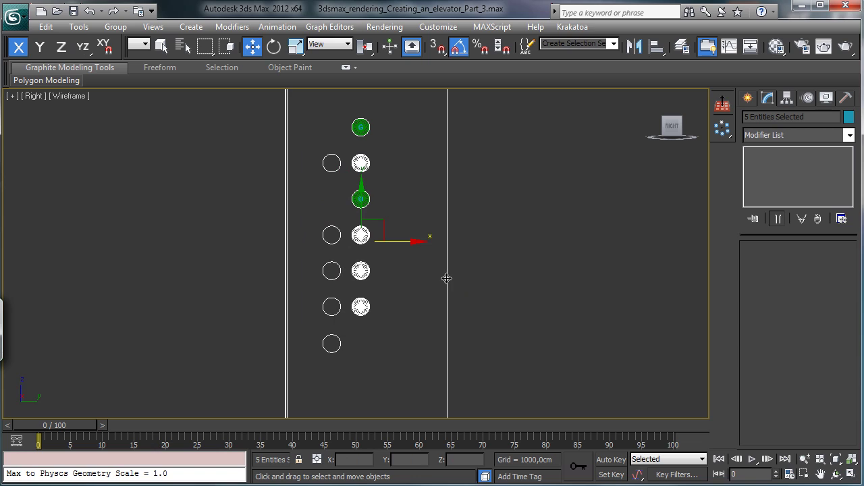
{"action": "left_click", "coordinate": [447, 278], "text": "alt"}
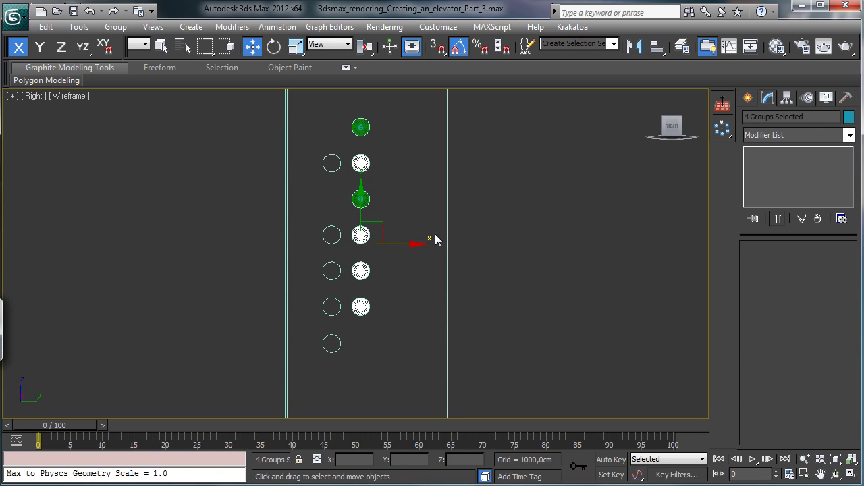
{"action": "left_click_drag", "start_coordinate": [404, 242], "coordinate": [375, 239], "text": "shift"}
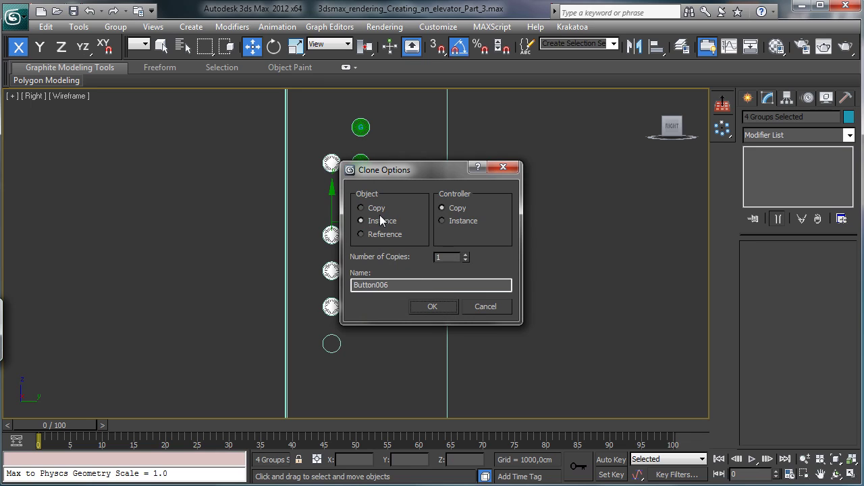
{"action": "left_click", "coordinate": [444, 310]}
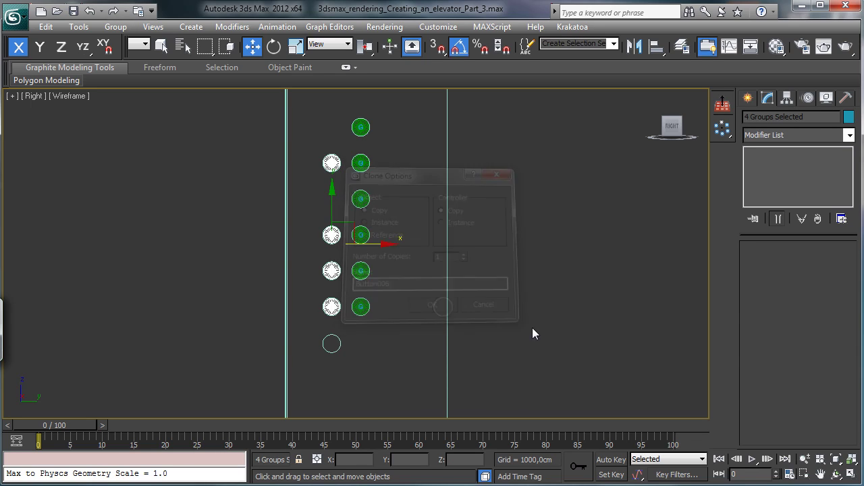
Nudge the four cloned buttons slightly in negative screen X with the Move Transform Type-In to center them in their holes
{"action": "left_click", "coordinate": [804, 474]}
{"action": "left_click_drag", "start_coordinate": [318, 151], "coordinate": [347, 183]}
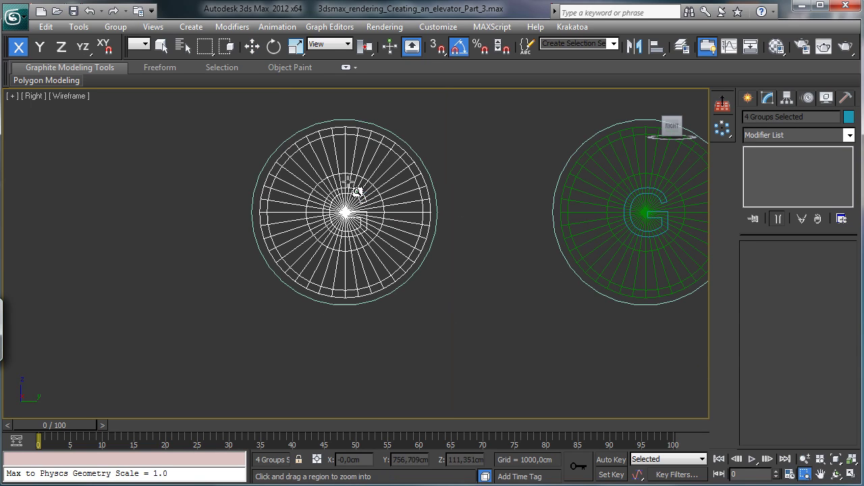
{"action": "left_click", "coordinate": [252, 46]}
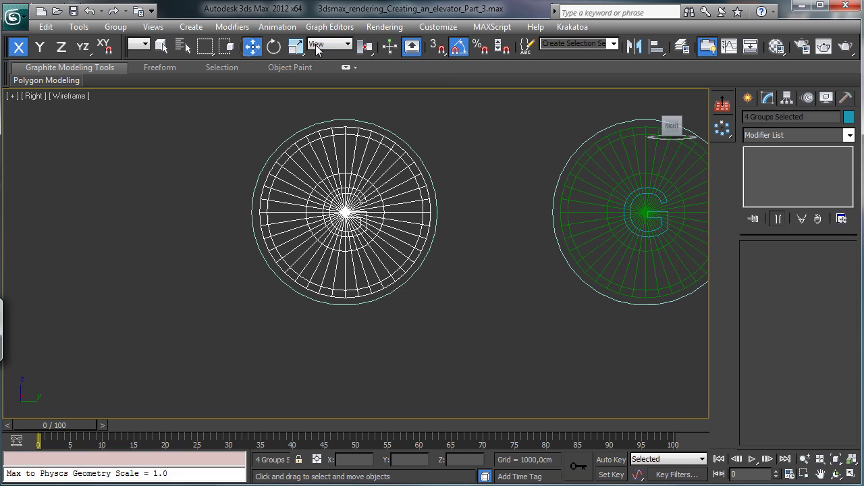
{"action": "right_click", "coordinate": [252, 45]}
{"action": "left_click_drag", "start_coordinate": [382, 89], "coordinate": [538, 88]}
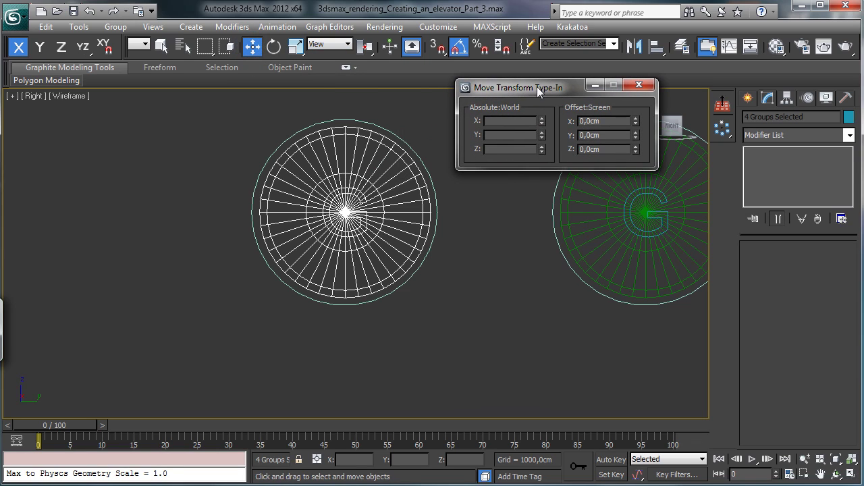
{"action": "left_click", "coordinate": [636, 124]}
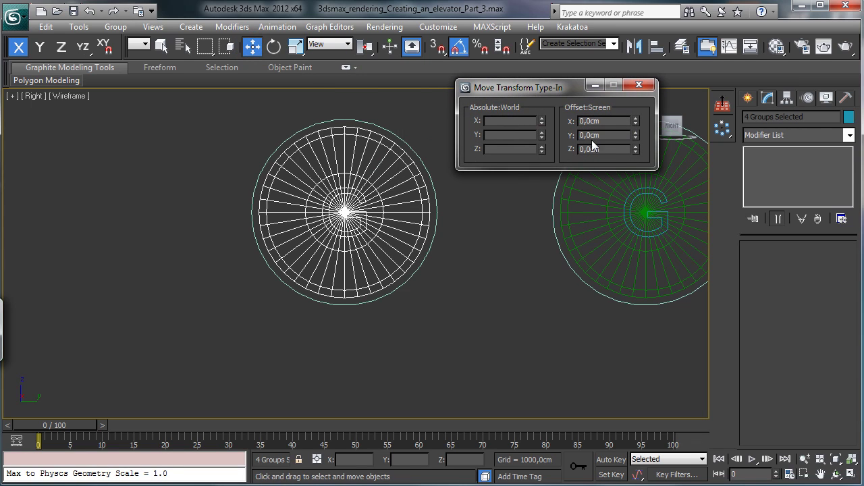
{"action": "left_click", "coordinate": [638, 86]}
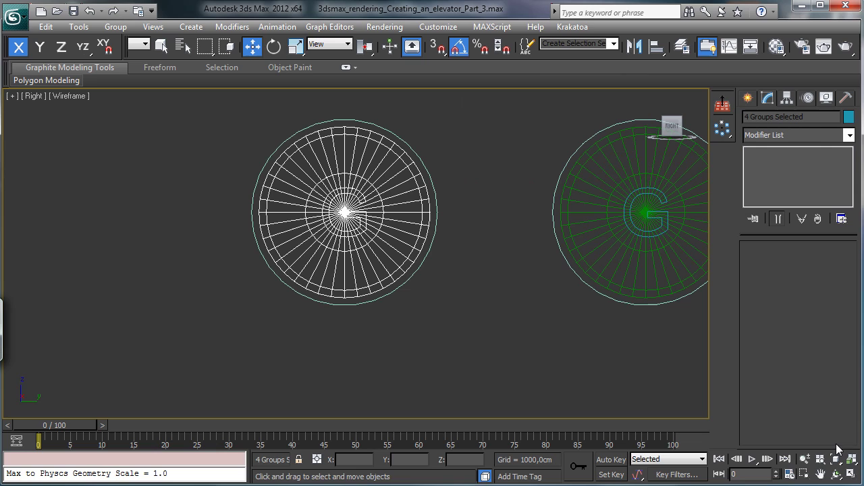
Clone the lowest button of the newly filled column straight down into the empty hole beneath it as one copy named Button010
{"action": "left_click", "coordinate": [805, 459]}
{"action": "left_click_drag", "start_coordinate": [521, 232], "coordinate": [498, 397]}
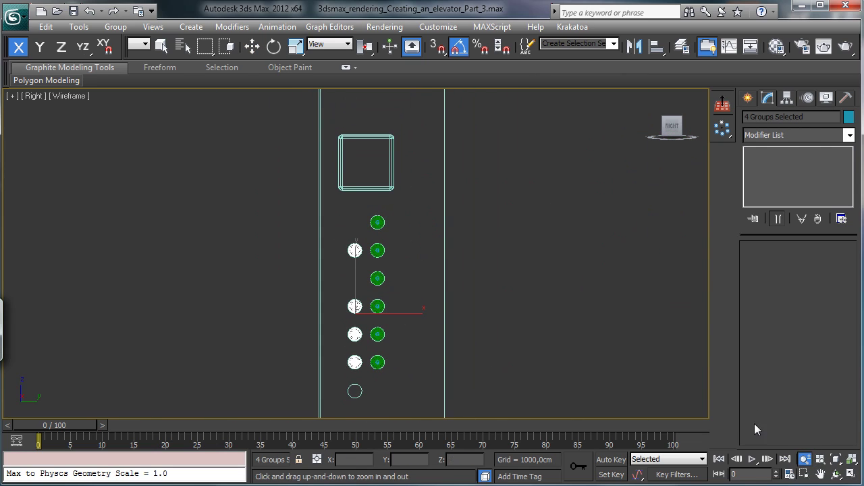
{"action": "left_click", "coordinate": [807, 475]}
{"action": "left_click_drag", "start_coordinate": [343, 353], "coordinate": [378, 413]}
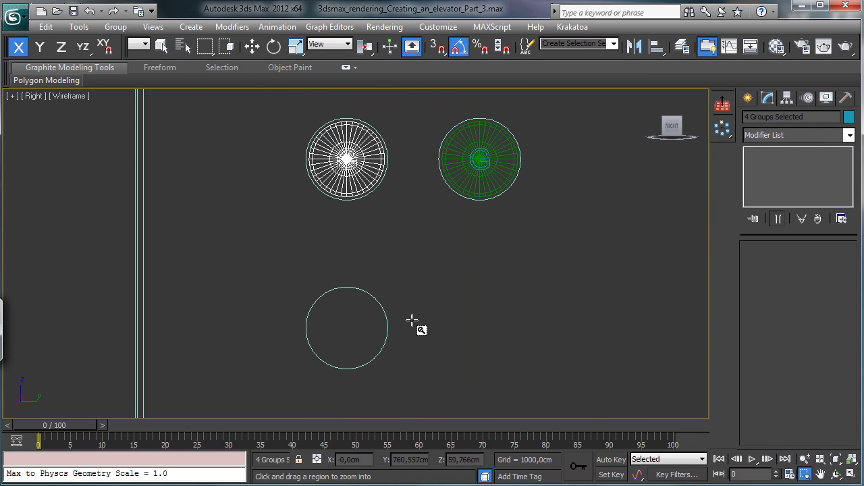
{"action": "left_click", "coordinate": [306, 210]}
{"action": "left_click", "coordinate": [346, 159]}
{"action": "left_click_drag", "start_coordinate": [348, 142], "coordinate": [353, 284], "text": "shift"}
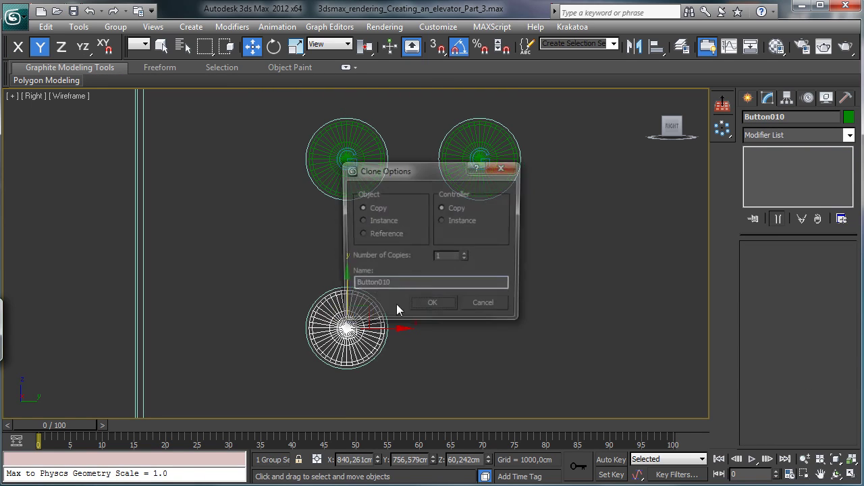
{"action": "left_click", "coordinate": [432, 307]}
Inspect how the buttons sit in both columns of holes in the Right view and switch to the Select Object tool
{"action": "left_click", "coordinate": [821, 477]}
{"action": "left_click_drag", "start_coordinate": [528, 169], "coordinate": [534, 361]}
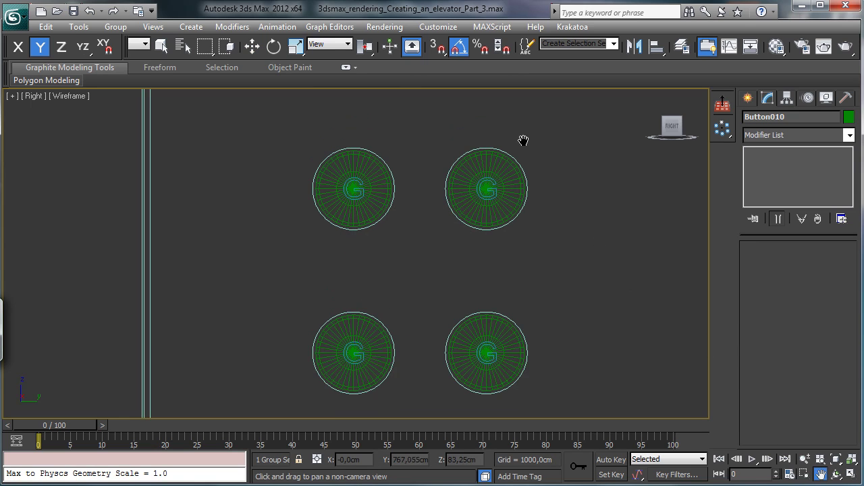
{"action": "left_click_drag", "start_coordinate": [522, 134], "coordinate": [510, 291]}
{"action": "left_click_drag", "start_coordinate": [518, 187], "coordinate": [505, 334]}
{"action": "left_click_drag", "start_coordinate": [513, 195], "coordinate": [510, 319]}
{"action": "left_click", "coordinate": [805, 459]}
{"action": "mouse_move", "coordinate": [555, 270]}
{"action": "left_mouse_down"}
{"action": "mouse_move", "coordinate": [554, 320]}
{"action": "mouse_move", "coordinate": [548, 278]}
{"action": "left_mouse_up"}
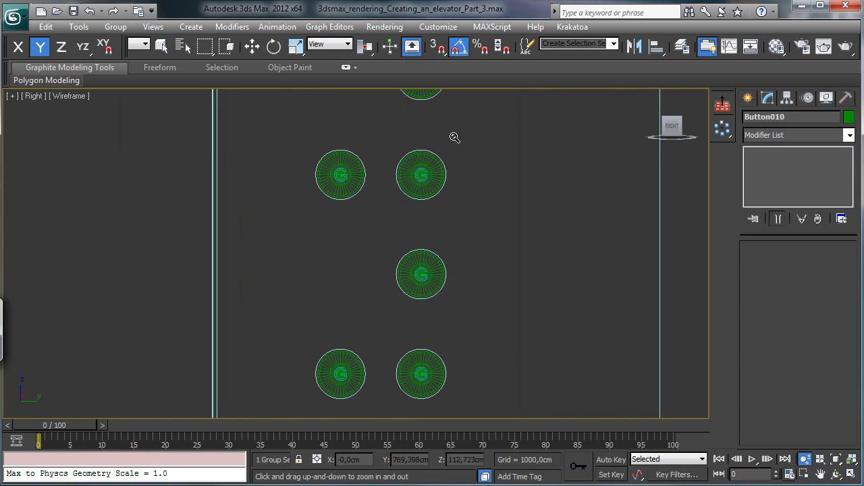
{"action": "left_click", "coordinate": [162, 45]}
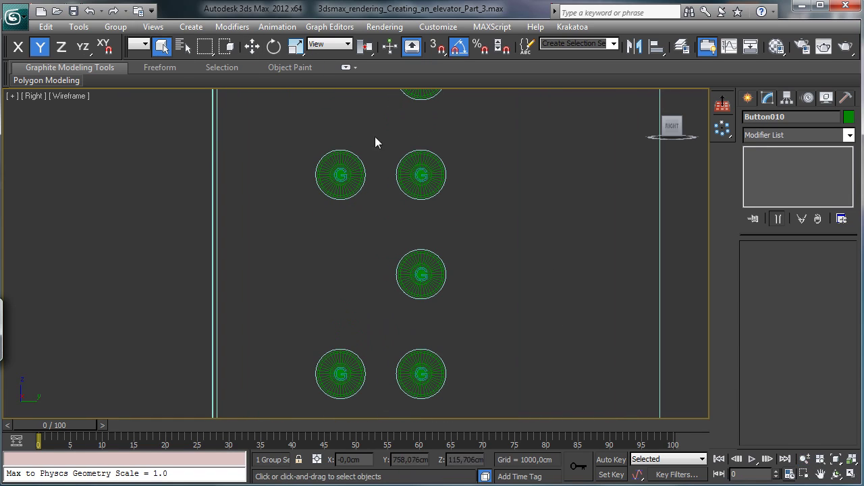
Open the Button001 group, the right-column button in the upper two-button row, for editing its parts
{"action": "left_click", "coordinate": [419, 173]}
{"action": "left_click", "coordinate": [820, 473]}
{"action": "left_click_drag", "start_coordinate": [473, 224], "coordinate": [494, 233]}
{"action": "left_click", "coordinate": [805, 459]}
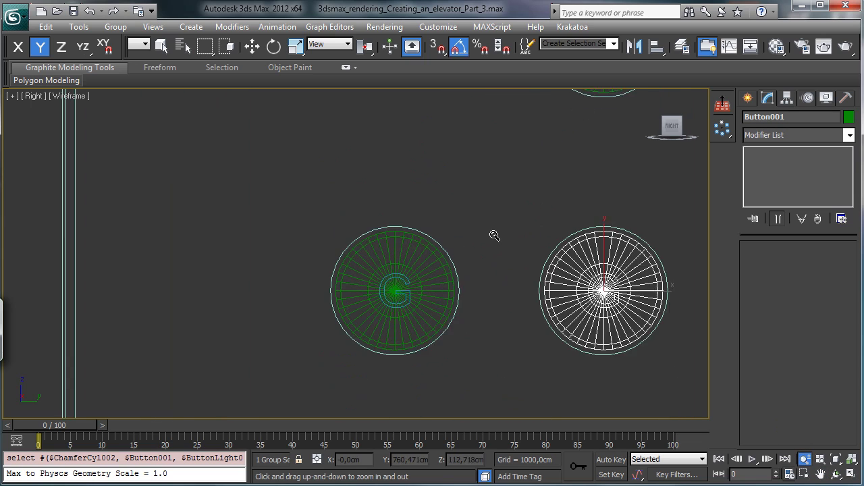
{"action": "left_click", "coordinate": [821, 474]}
{"action": "left_click_drag", "start_coordinate": [546, 314], "coordinate": [407, 259]}
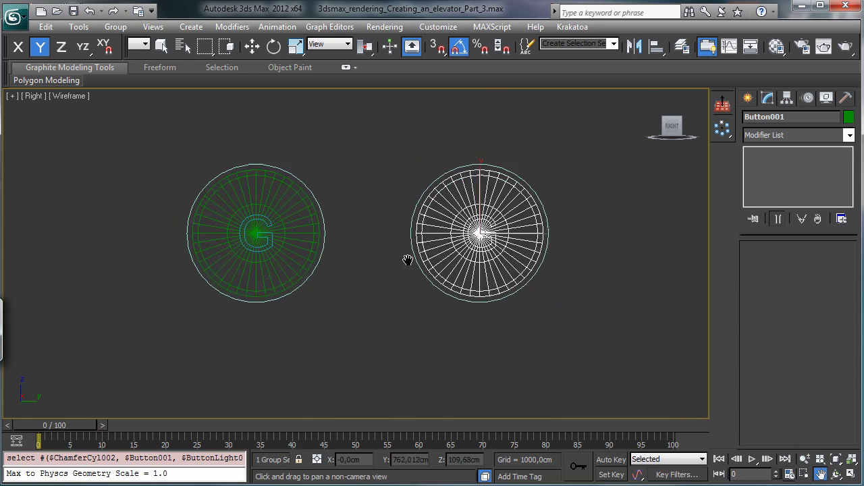
{"action": "left_click", "coordinate": [162, 45]}
{"action": "left_click", "coordinate": [115, 27]}
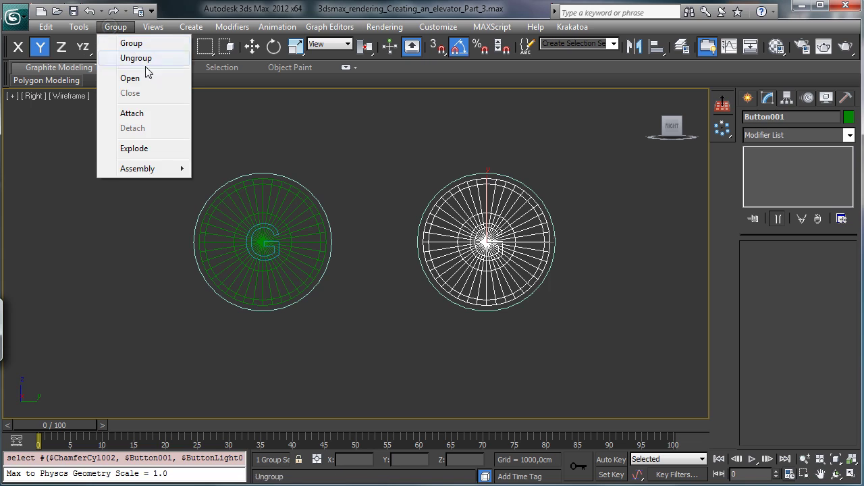
{"action": "left_click", "coordinate": [143, 76]}
Change the opened button's letter G to ">" and set its text size to 4 cm
{"action": "left_click", "coordinate": [474, 234]}
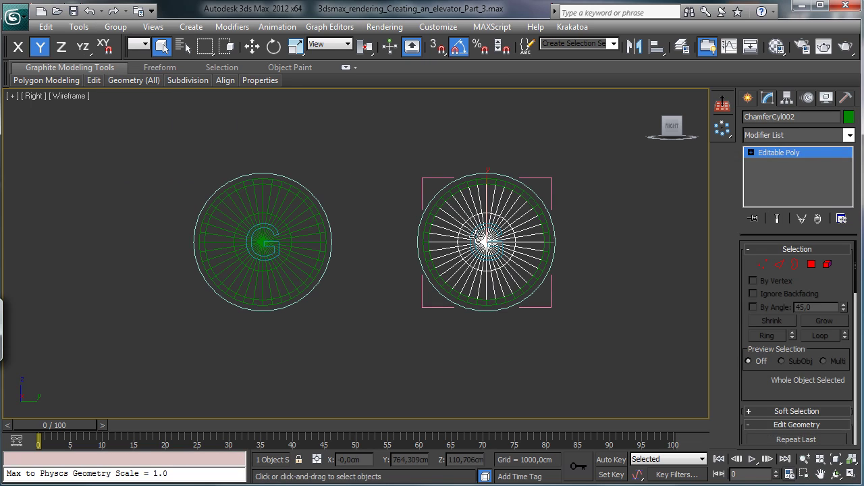
{"action": "left_click", "coordinate": [475, 235]}
{"action": "left_click_drag", "start_coordinate": [830, 353], "coordinate": [821, 257]}
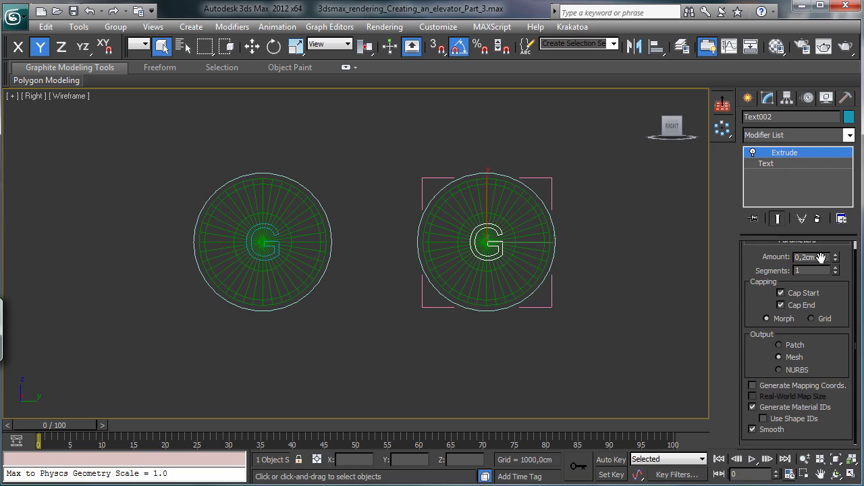
{"action": "left_click", "coordinate": [769, 164]}
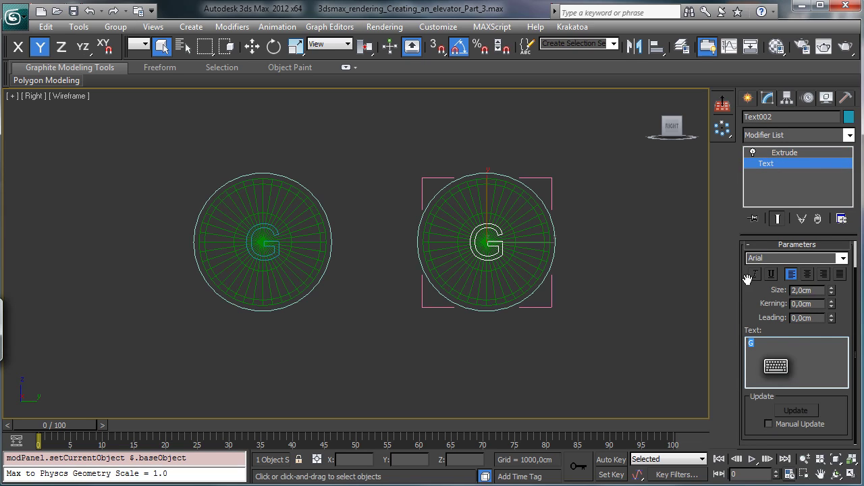
{"action": "type", "text": ">"}
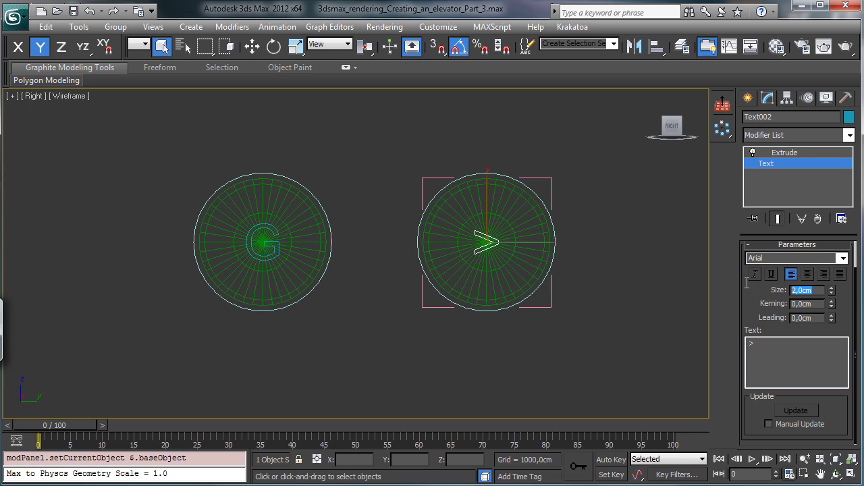
{"action": "type", "text": "3"}
{"action": "key", "text": "Return"}
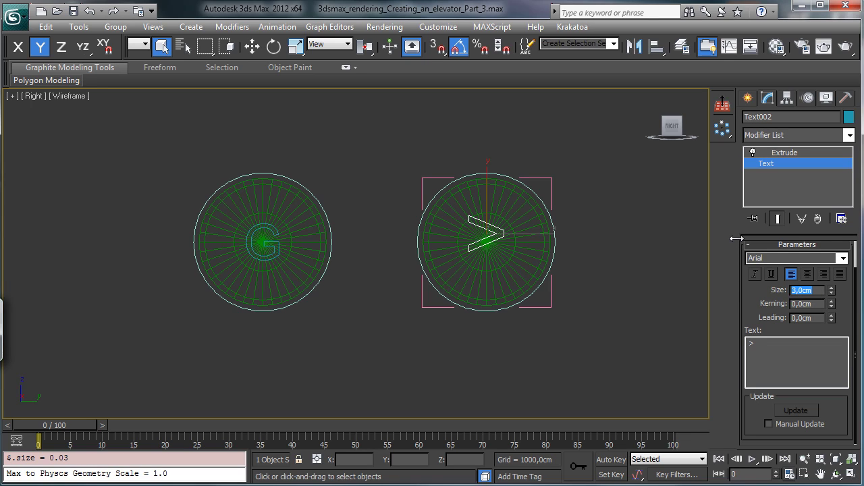
{"action": "key", "text": "Return"}
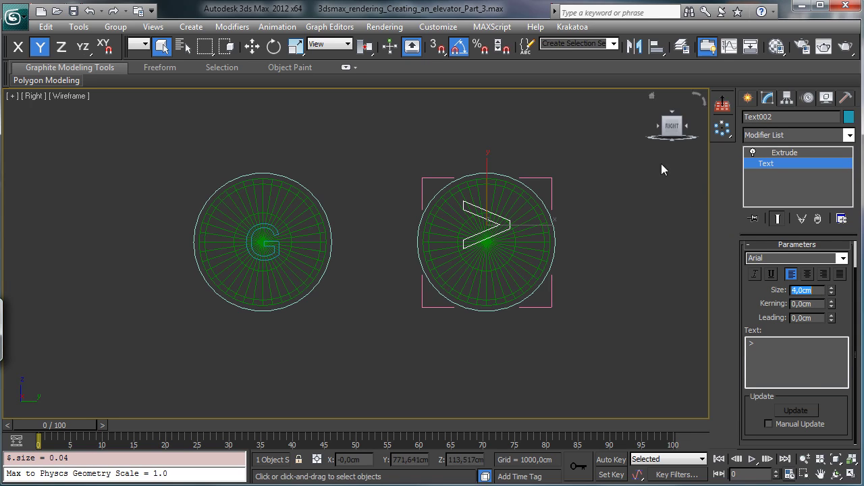
Align the ">" text to its button cylinder, center to center on X, Y and Z
{"action": "left_click", "coordinate": [654, 46]}
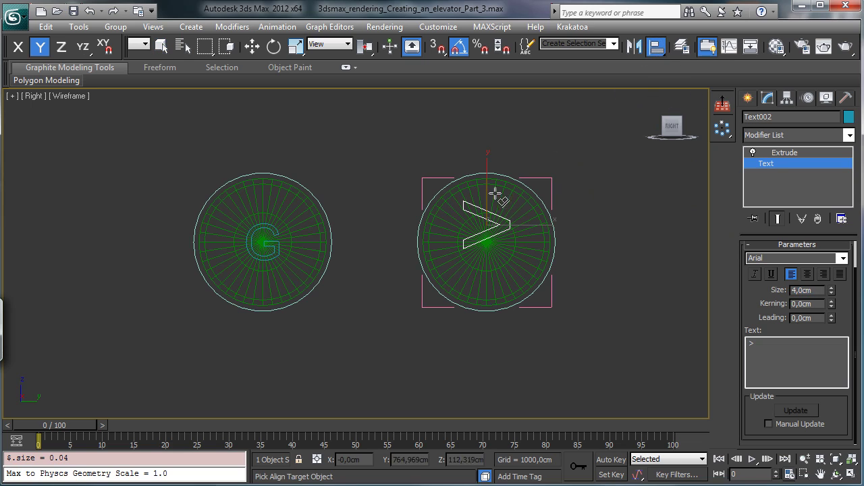
{"action": "left_click", "coordinate": [508, 201]}
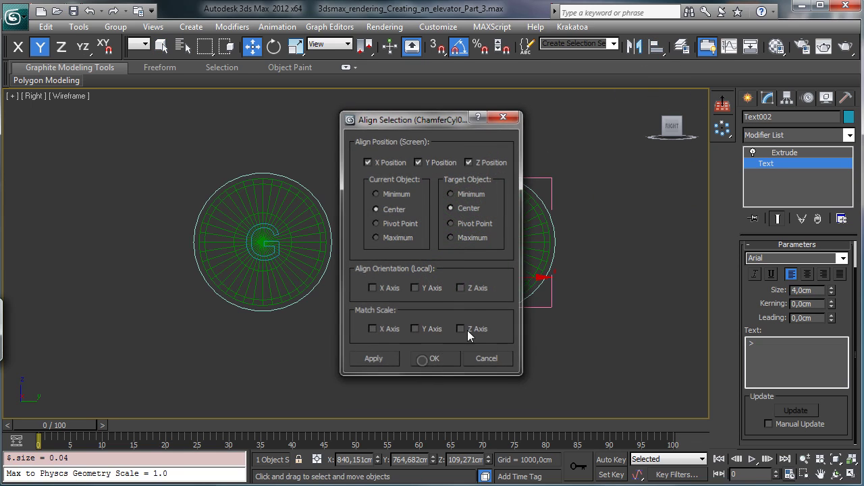
{"action": "left_click", "coordinate": [419, 358]}
Open the Button009 group, the neighbouring button in the same row that still carries a G
{"action": "left_click", "coordinate": [268, 230]}
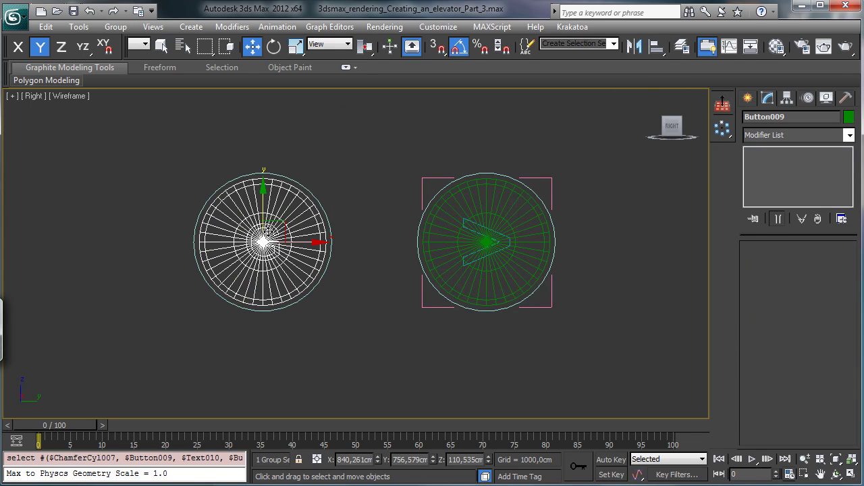
{"action": "left_click", "coordinate": [116, 26]}
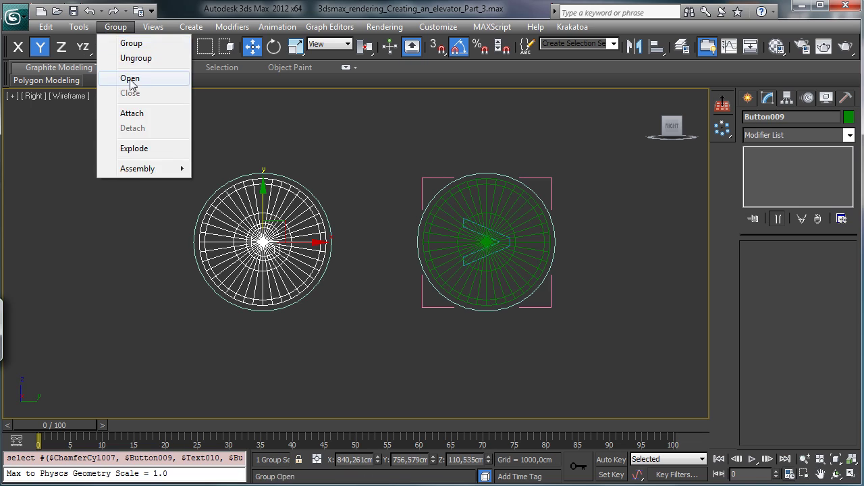
{"action": "left_click", "coordinate": [131, 72]}
Set the size of Button009's G text to 4 cm and change its content to "<"
{"action": "left_click", "coordinate": [265, 227]}
{"action": "left_click", "coordinate": [271, 230]}
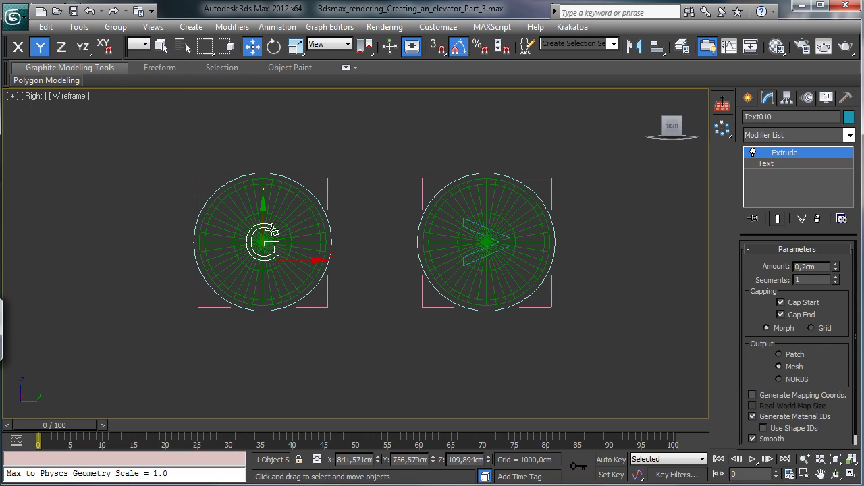
{"action": "left_click", "coordinate": [796, 164]}
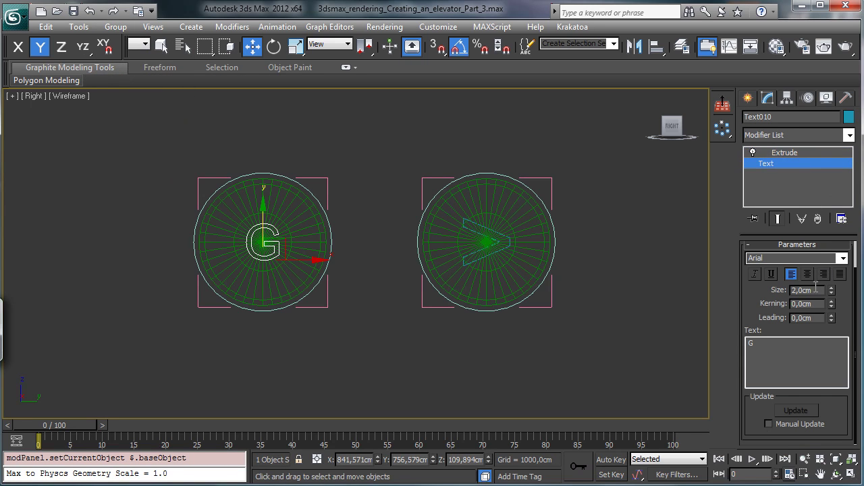
{"action": "type", "text": "4"}
{"action": "key", "text": "Return"}
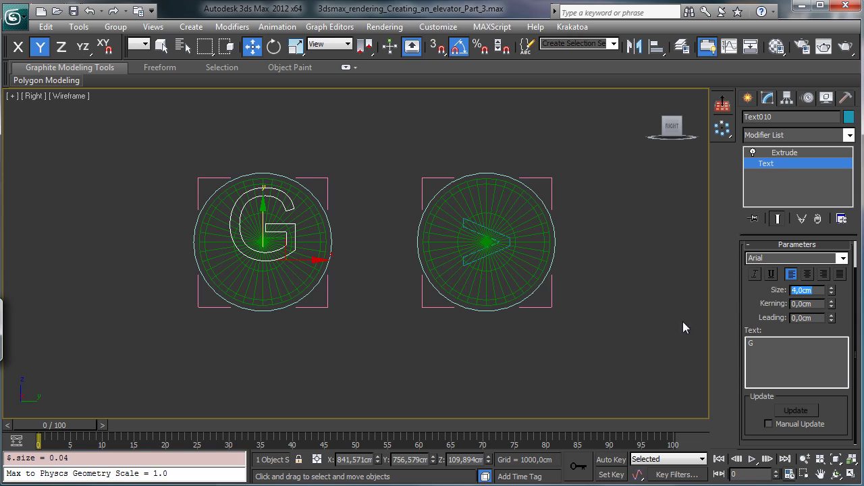
{"action": "left_click_drag", "start_coordinate": [763, 352], "coordinate": [730, 338]}
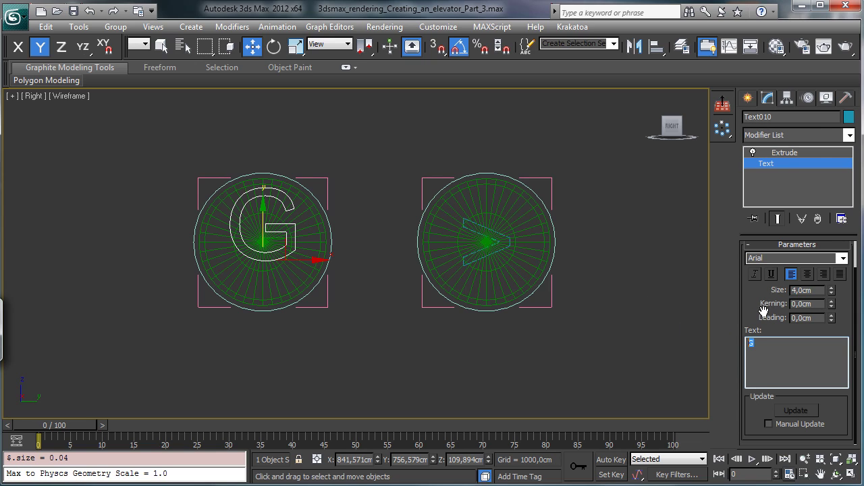
{"action": "type", "text": "<"}
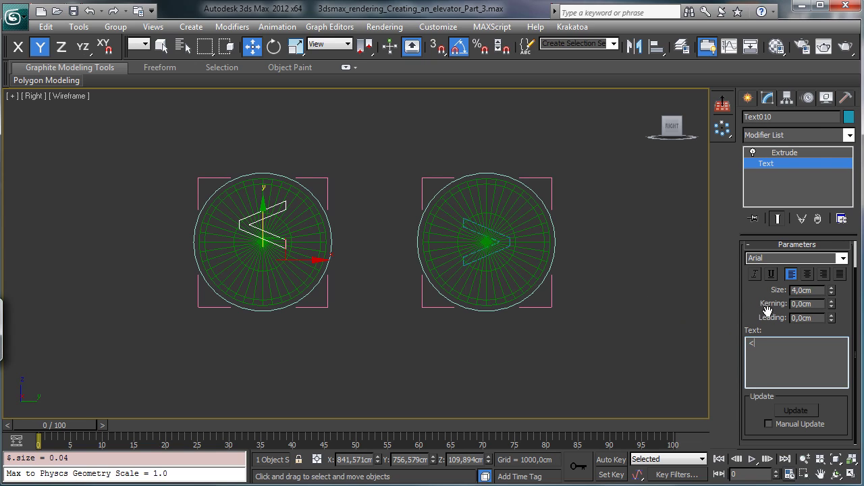
Align the "<" text to its button cylinder, center to center on X, Y and Z, and return to its Extrude modifier
{"action": "left_click", "coordinate": [649, 52]}
{"action": "left_click", "coordinate": [293, 200]}
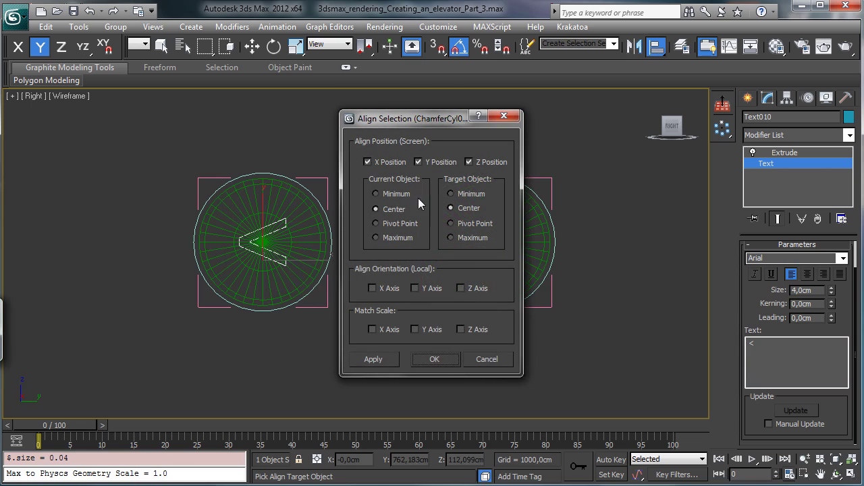
{"action": "left_click", "coordinate": [435, 360]}
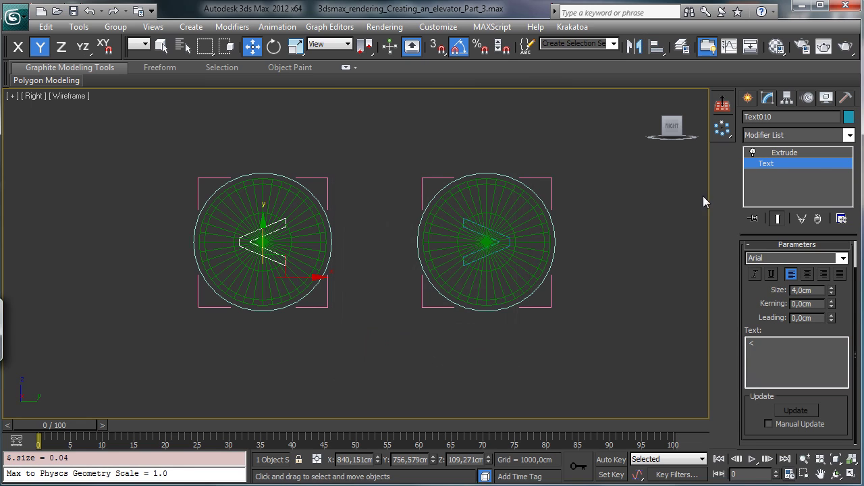
{"action": "left_click", "coordinate": [780, 152]}
Close the group of the "<" button from the four-viewport layout
{"action": "left_click", "coordinate": [850, 475]}
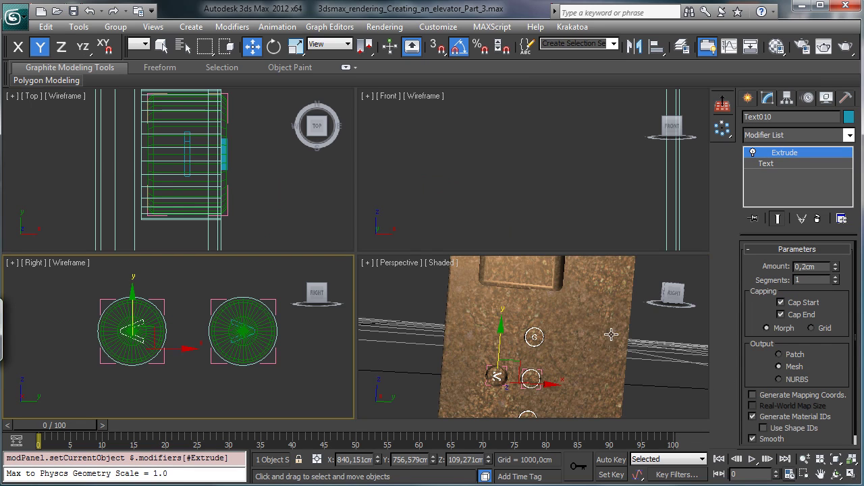
{"action": "right_click", "coordinate": [613, 336]}
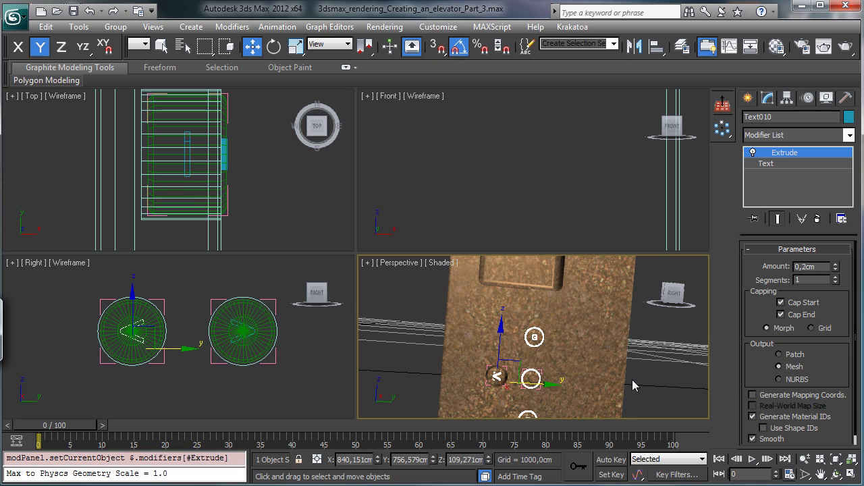
{"action": "left_click", "coordinate": [146, 309]}
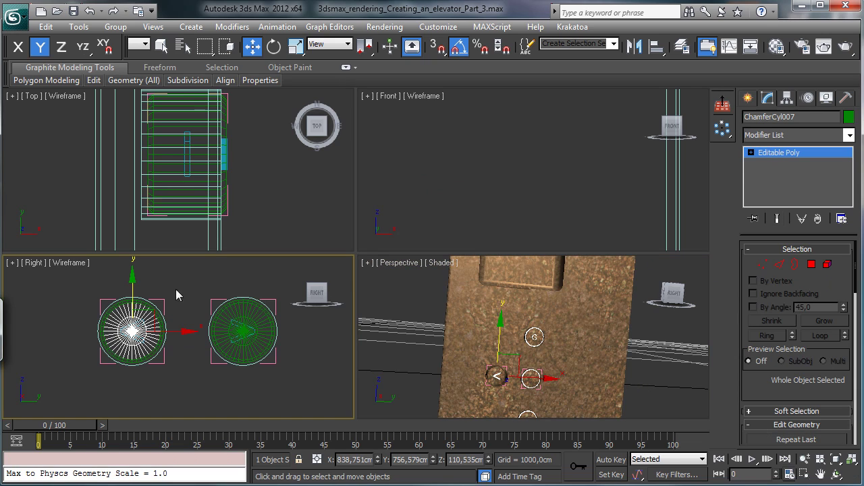
{"action": "left_click", "coordinate": [115, 27]}
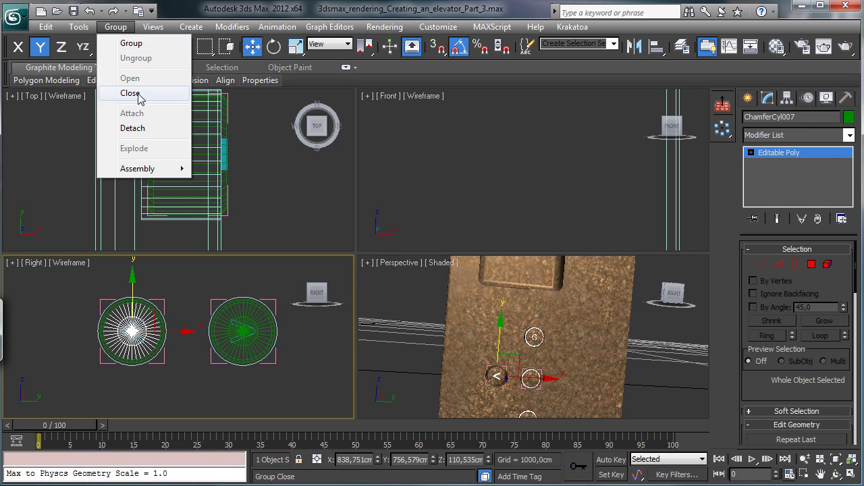
{"action": "left_click", "coordinate": [139, 92]}
Check the buttons up close in the perspective viewport and switch that viewport to the Camera001 view
{"action": "left_click", "coordinate": [631, 364]}
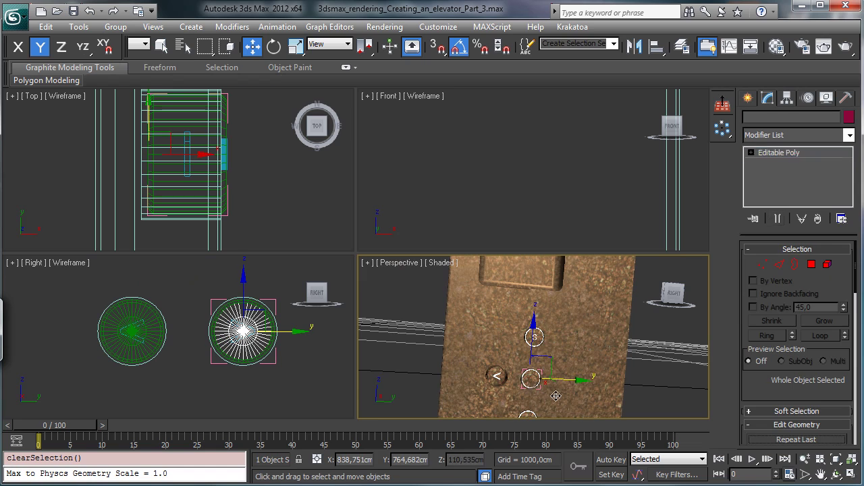
{"action": "left_click", "coordinate": [531, 378]}
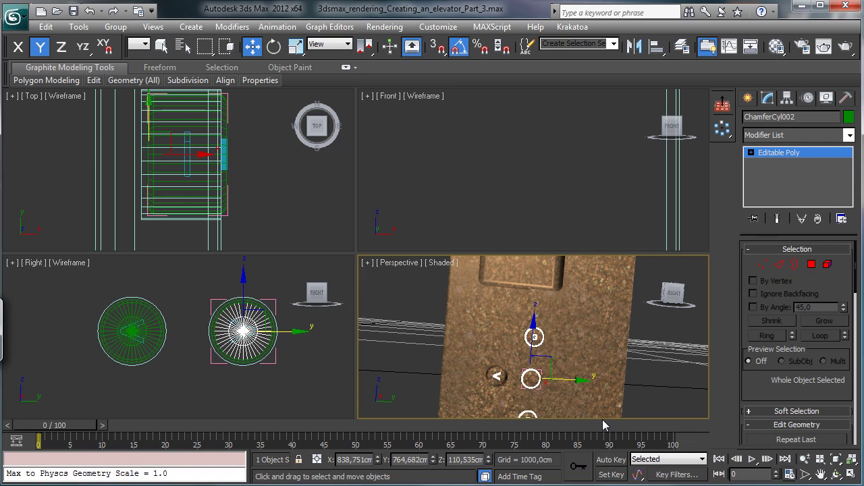
{"action": "left_click", "coordinate": [850, 474]}
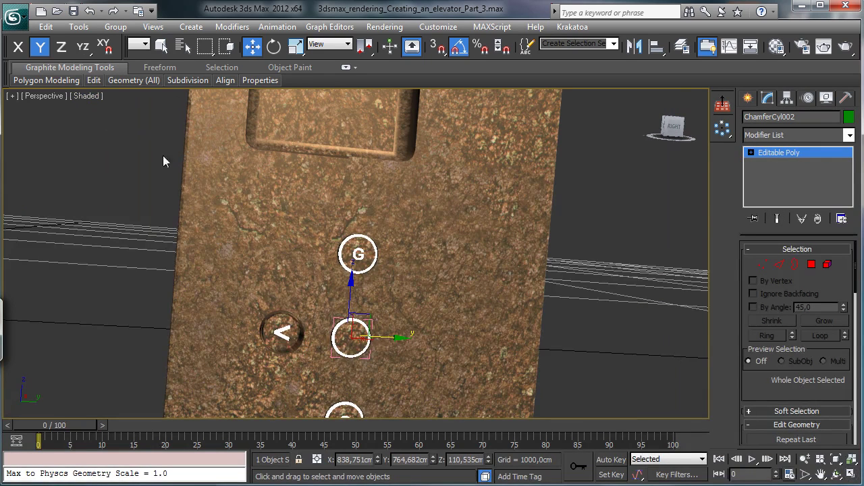
{"action": "left_click", "coordinate": [836, 476]}
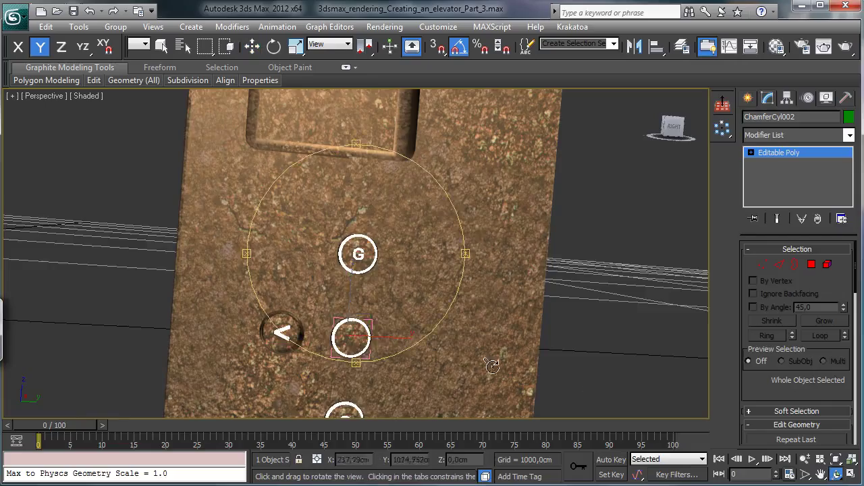
{"action": "left_click_drag", "start_coordinate": [337, 281], "coordinate": [315, 272]}
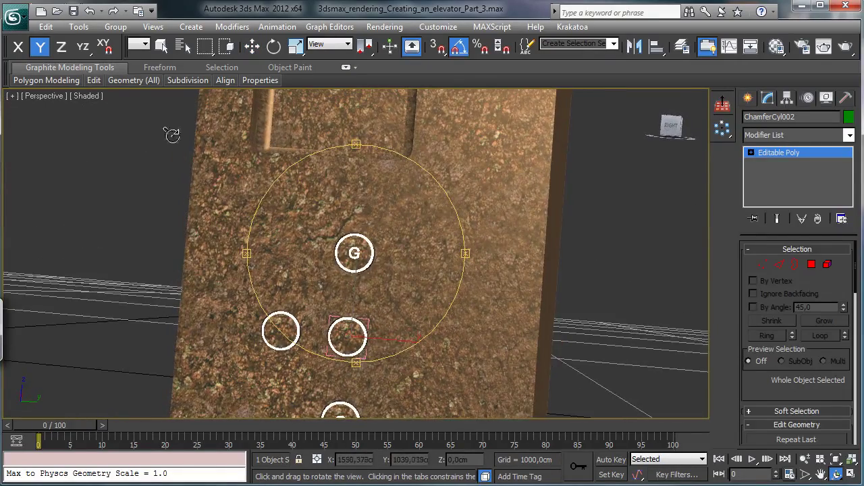
{"action": "left_click", "coordinate": [51, 96]}
{"action": "mouse_move", "coordinate": [86, 114]}
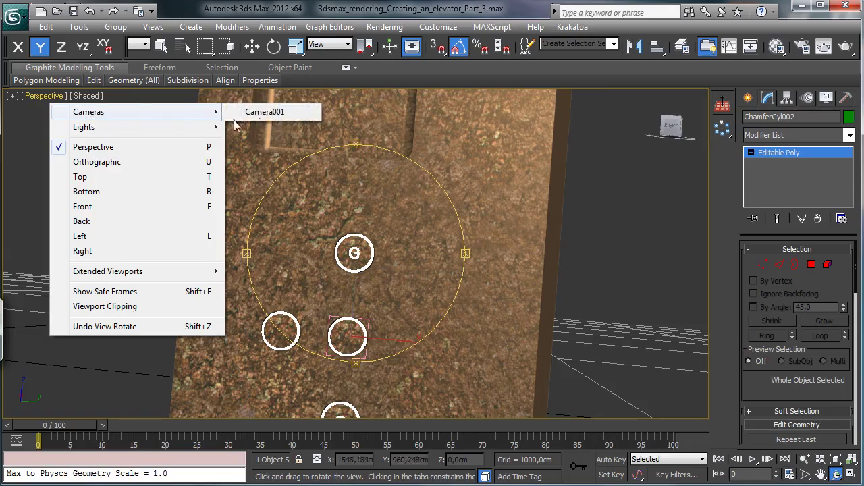
{"action": "left_click", "coordinate": [297, 112]}
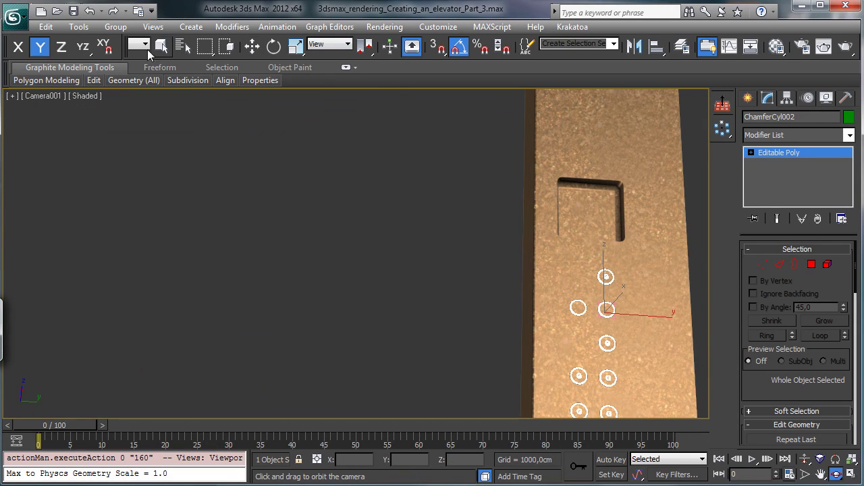
{"action": "left_click", "coordinate": [850, 474]}
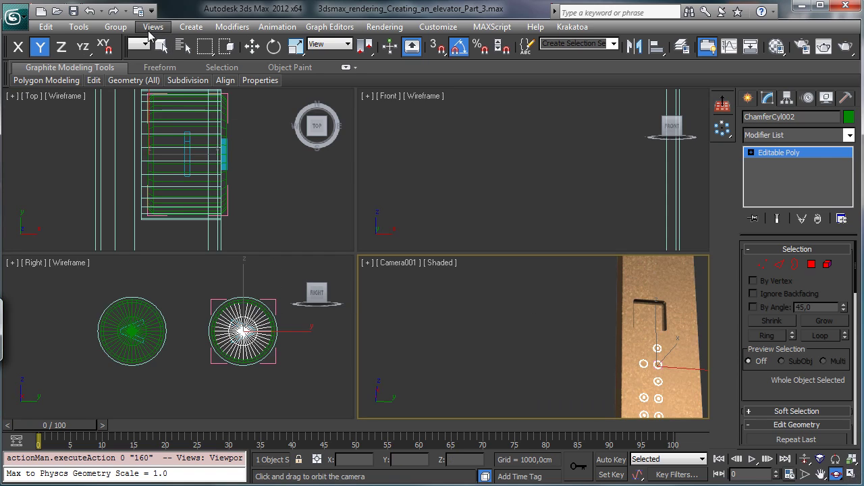
Move the ">" text about 1.4 cm along X in the Top view to the front face of its button
{"action": "left_click", "coordinate": [161, 45]}
{"action": "left_click", "coordinate": [247, 330]}
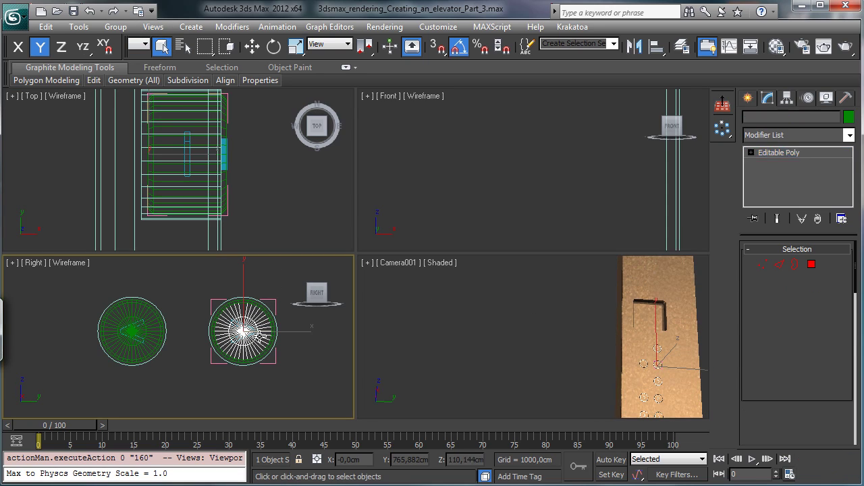
{"action": "middle_click", "coordinate": [688, 165]}
{"action": "left_click", "coordinate": [253, 45]}
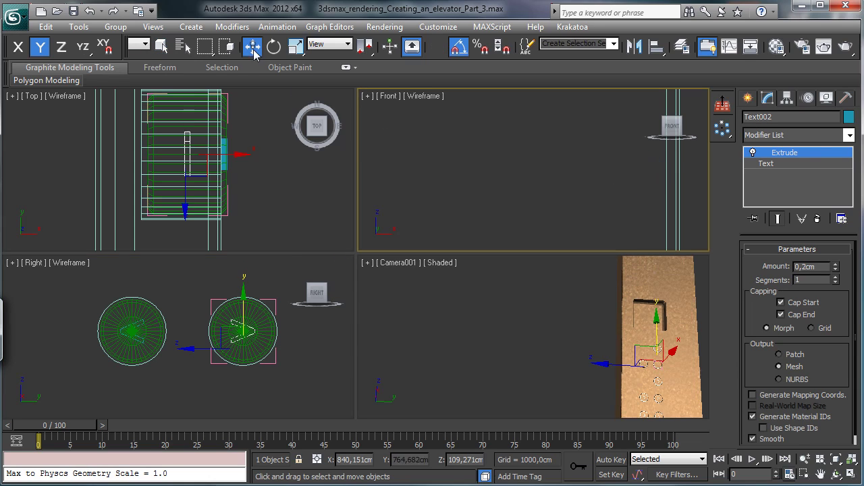
{"action": "right_click", "coordinate": [236, 159]}
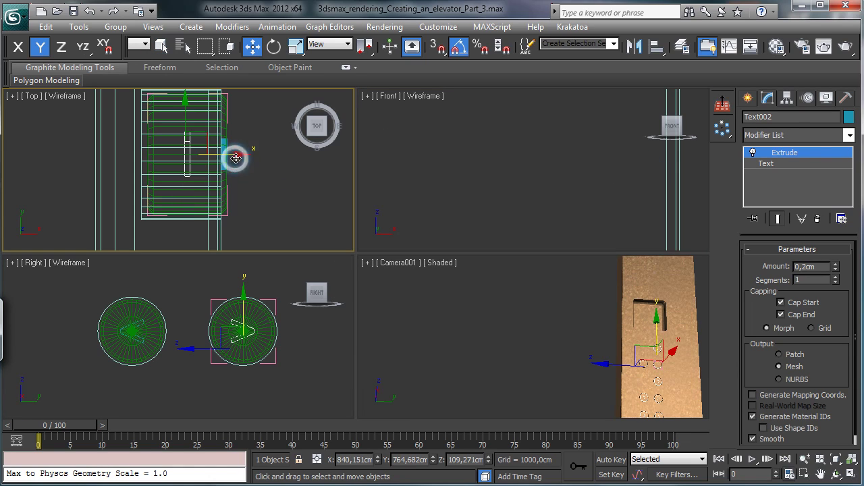
{"action": "left_click", "coordinate": [802, 475]}
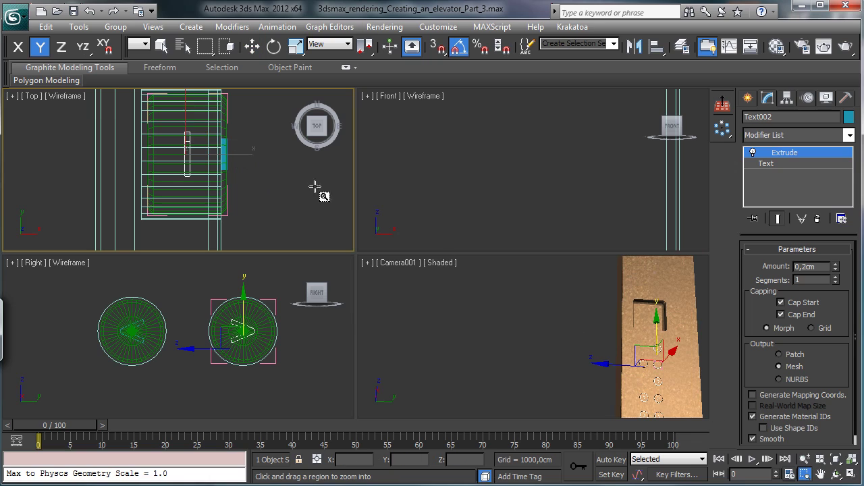
{"action": "left_click_drag", "start_coordinate": [179, 128], "coordinate": [245, 196]}
{"action": "left_click", "coordinate": [251, 45]}
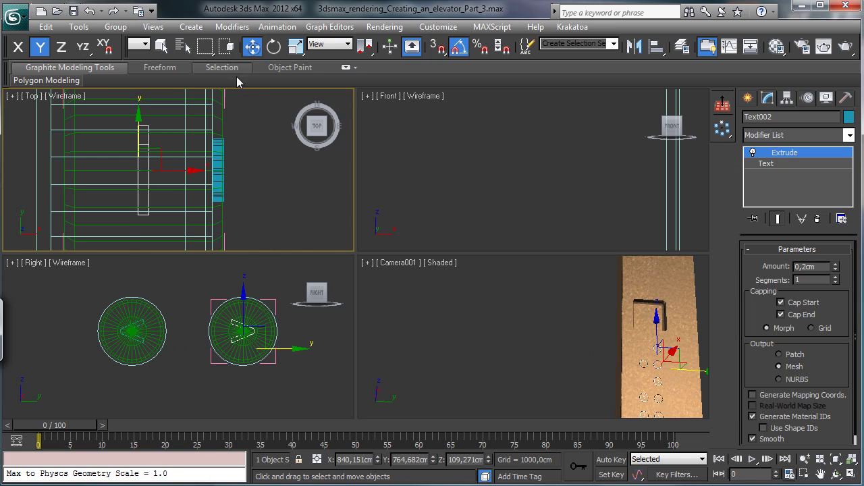
{"action": "left_click_drag", "start_coordinate": [184, 172], "coordinate": [259, 177]}
Open the group of the "<" button, Button009, and select its extruded "<" text
{"action": "left_click", "coordinate": [133, 329]}
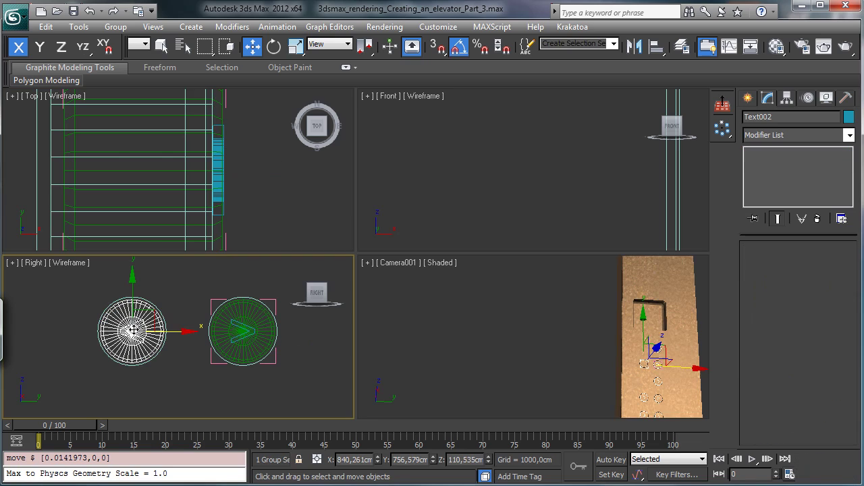
{"action": "left_click", "coordinate": [115, 27]}
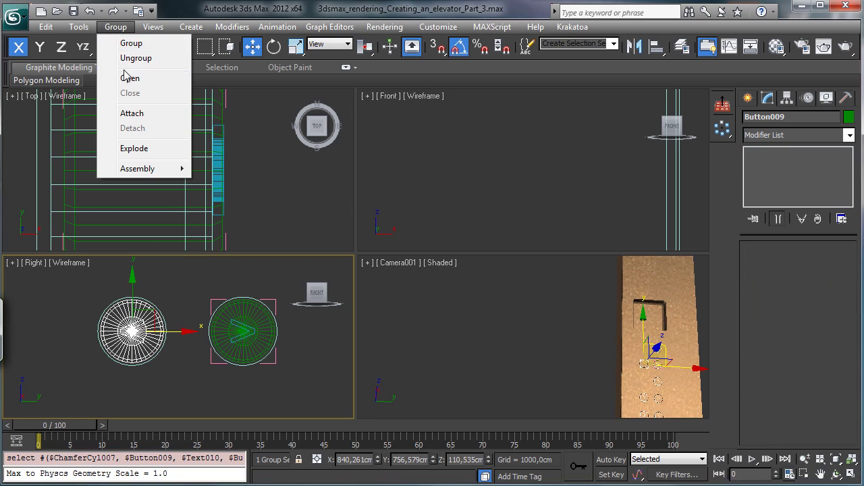
{"action": "left_click", "coordinate": [123, 74]}
{"action": "left_click", "coordinate": [132, 324]}
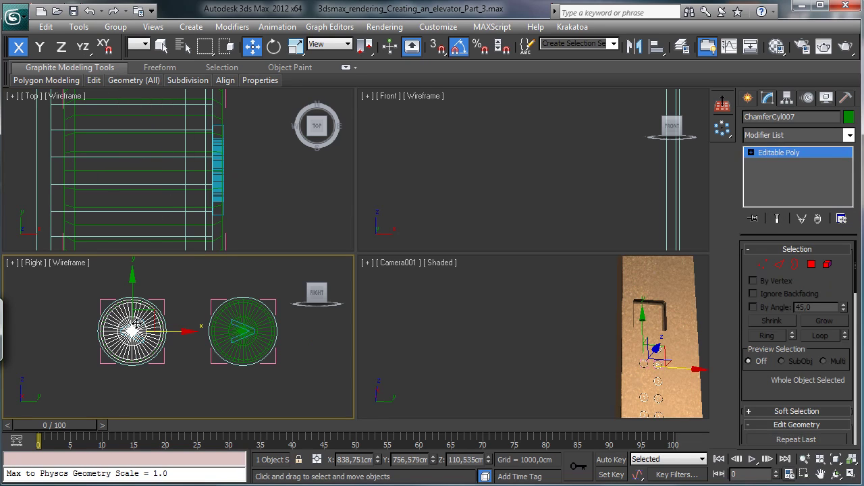
{"action": "left_click", "coordinate": [133, 325]}
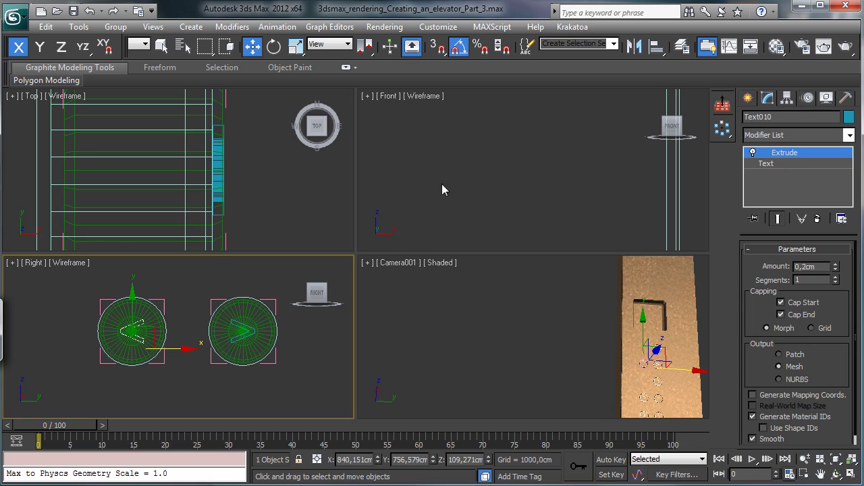
Move the "<" text about 1.4 cm along X in the Front view to match the ">" text's depth
{"action": "right_click", "coordinate": [456, 192]}
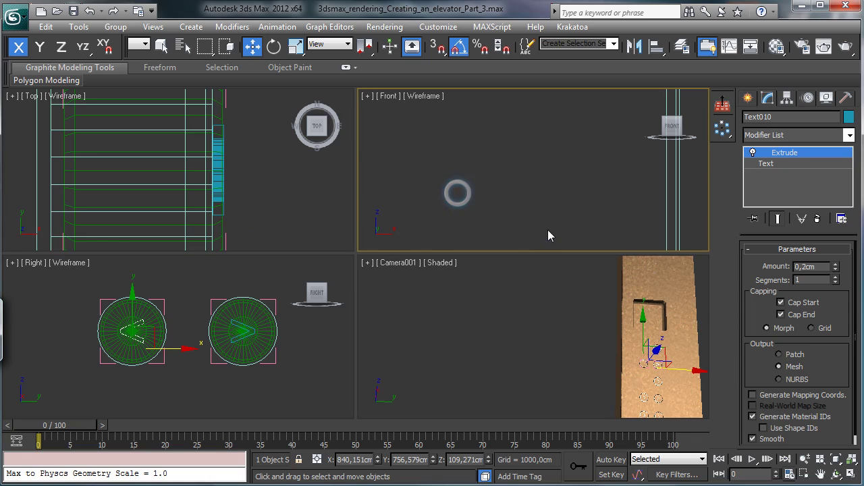
{"action": "left_click", "coordinate": [836, 459]}
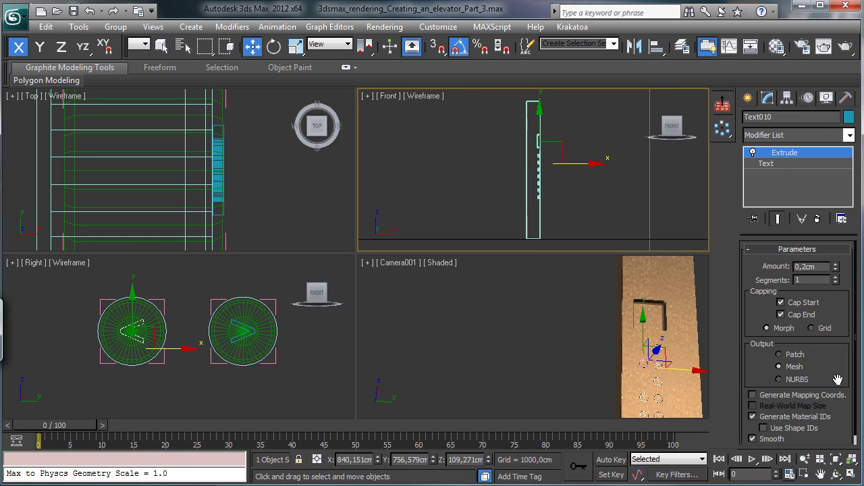
{"action": "left_click", "coordinate": [835, 461]}
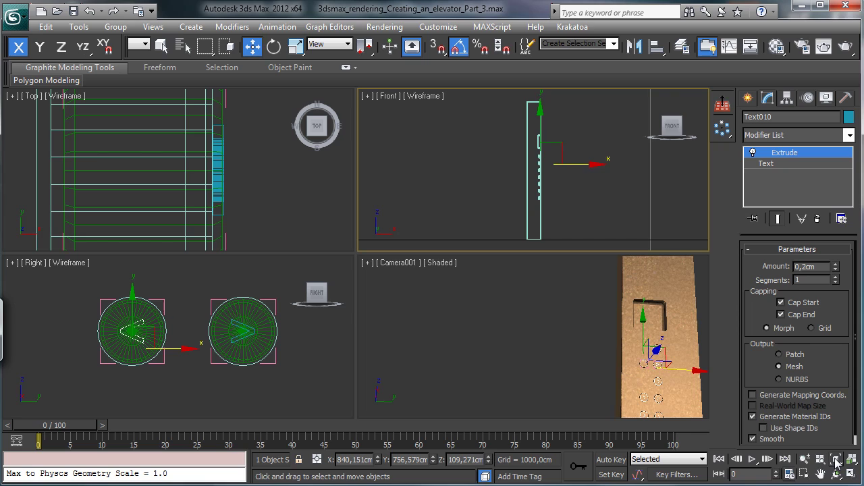
{"action": "left_click", "coordinate": [836, 463]}
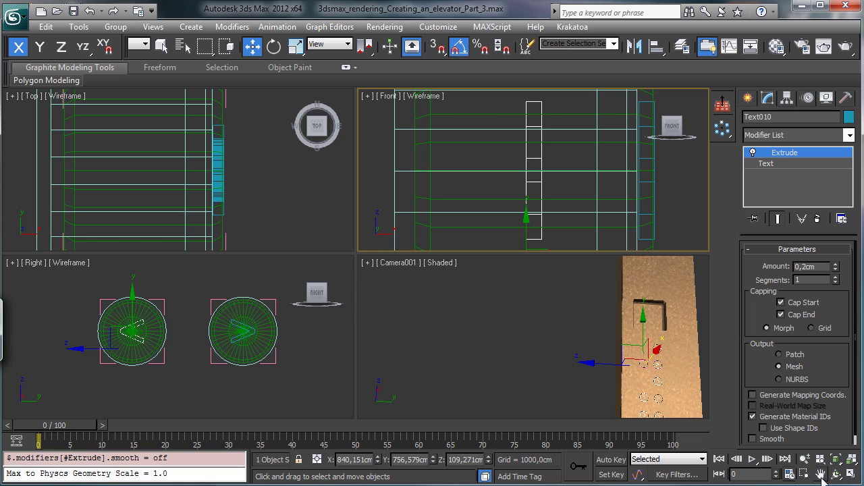
{"action": "left_click", "coordinate": [805, 459]}
{"action": "left_click_drag", "start_coordinate": [563, 169], "coordinate": [570, 191]}
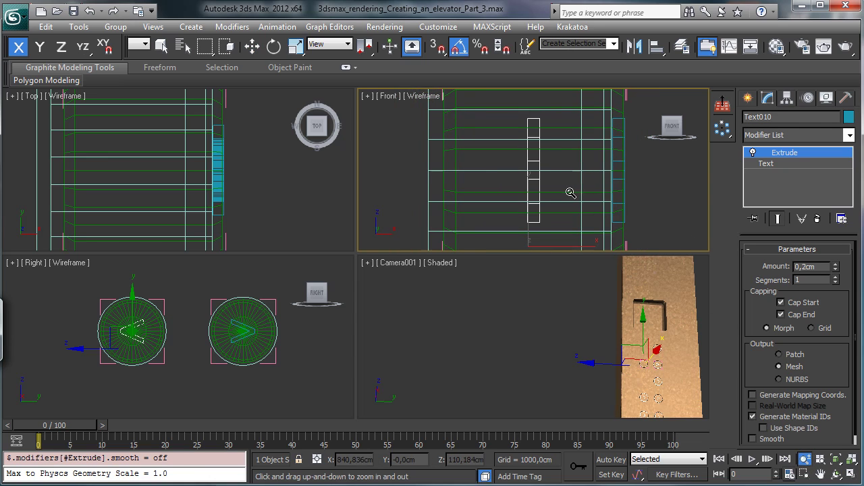
{"action": "left_click", "coordinate": [252, 45]}
{"action": "left_click_drag", "start_coordinate": [572, 246], "coordinate": [656, 246]}
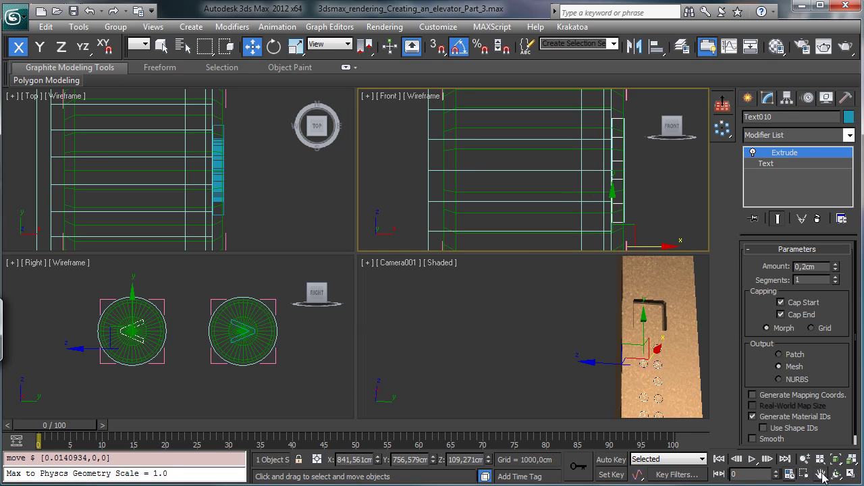
Select Button002, the single G button below the arrow buttons, in the Right view and open its group
{"action": "left_click", "coordinate": [821, 474]}
{"action": "mouse_move", "coordinate": [207, 309]}
{"action": "left_mouse_down"}
{"action": "mouse_move", "coordinate": [225, 268]}
{"action": "mouse_move", "coordinate": [233, 295]}
{"action": "mouse_move", "coordinate": [193, 318]}
{"action": "left_mouse_up"}
{"action": "left_click", "coordinate": [162, 45]}
{"action": "left_click", "coordinate": [228, 333]}
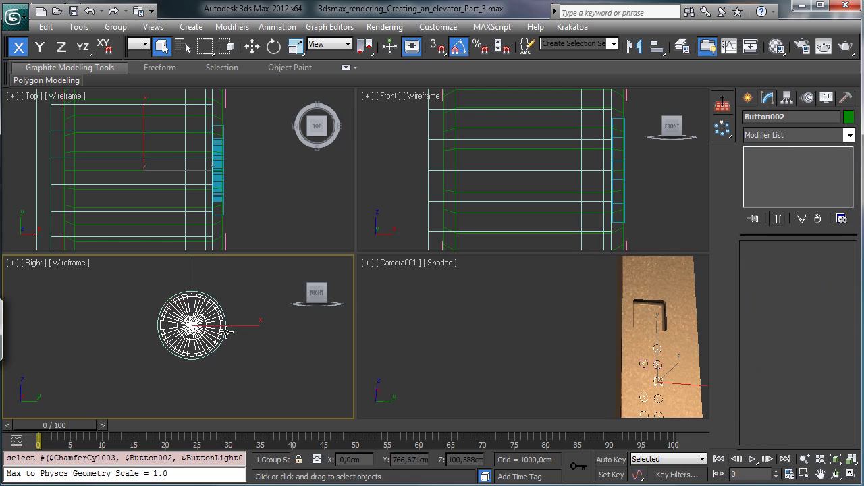
{"action": "left_click", "coordinate": [807, 461]}
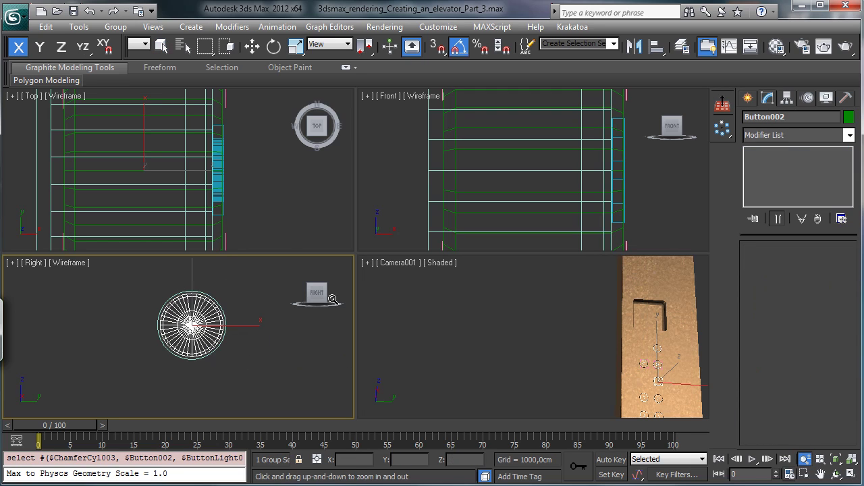
{"action": "left_click_drag", "start_coordinate": [207, 327], "coordinate": [215, 266]}
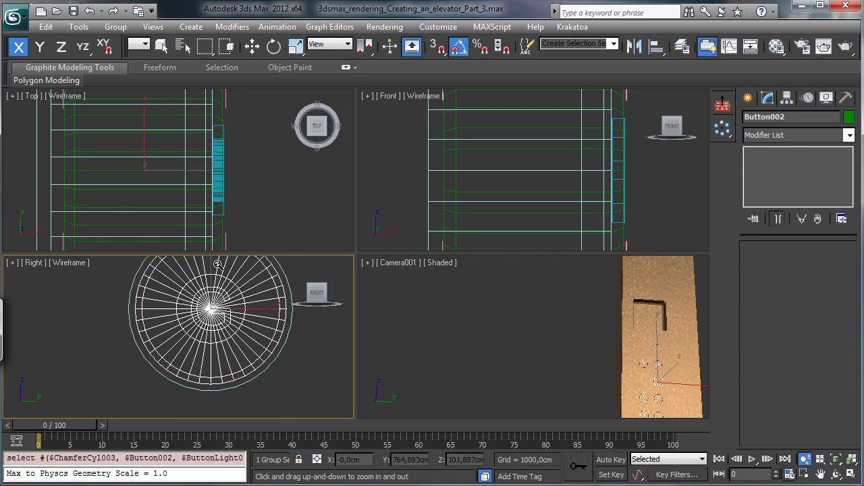
{"action": "left_click", "coordinate": [115, 26]}
{"action": "left_click", "coordinate": [129, 75]}
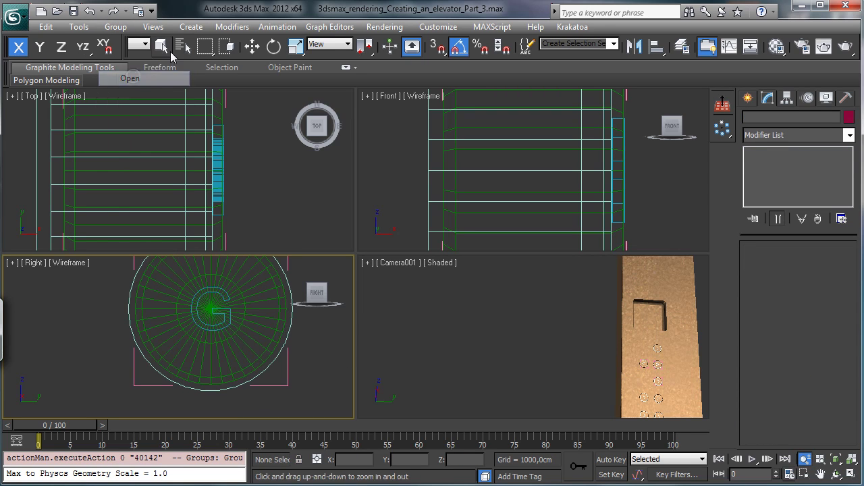
Change the G text of Button002 to "1" and set its size to 3 cm
{"action": "left_click", "coordinate": [223, 295]}
{"action": "left_click", "coordinate": [767, 163]}
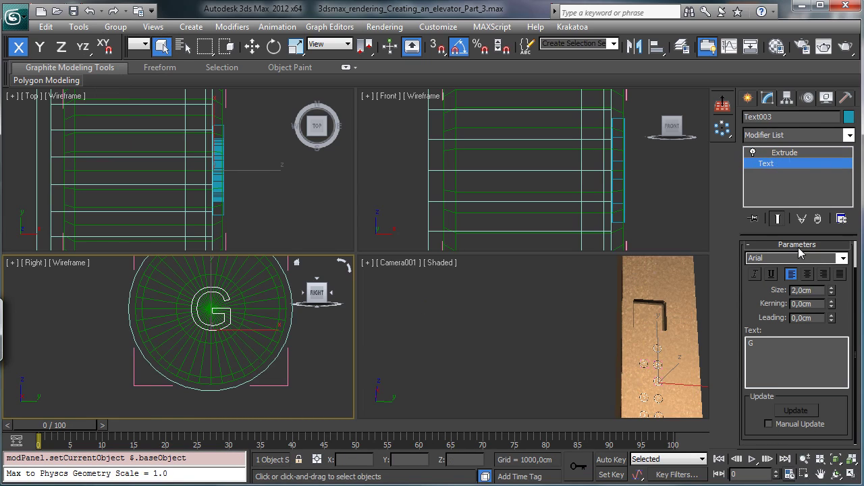
{"action": "double_click", "coordinate": [780, 345]}
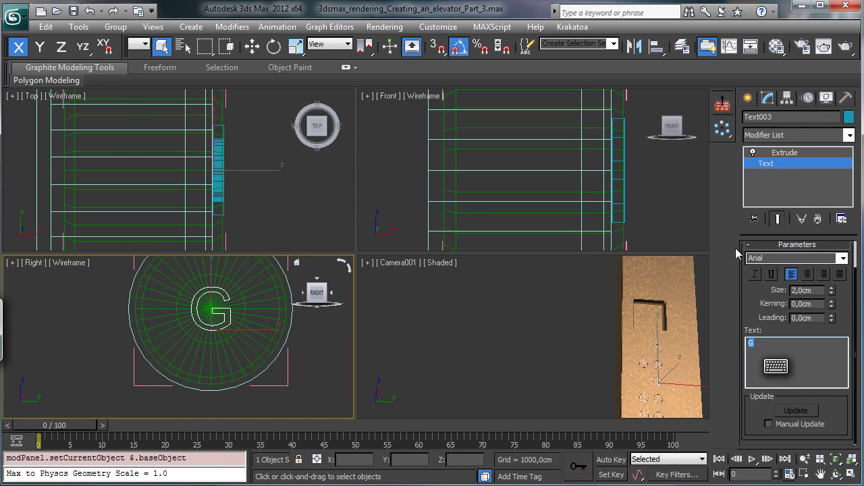
{"action": "type", "text": "1"}
{"action": "left_click", "coordinate": [816, 291]}
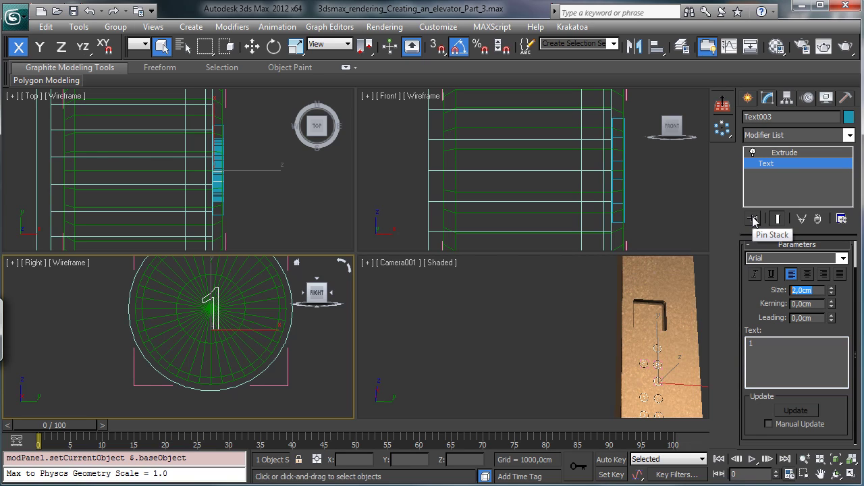
{"action": "type", "text": "3"}
{"action": "key", "text": "Return"}
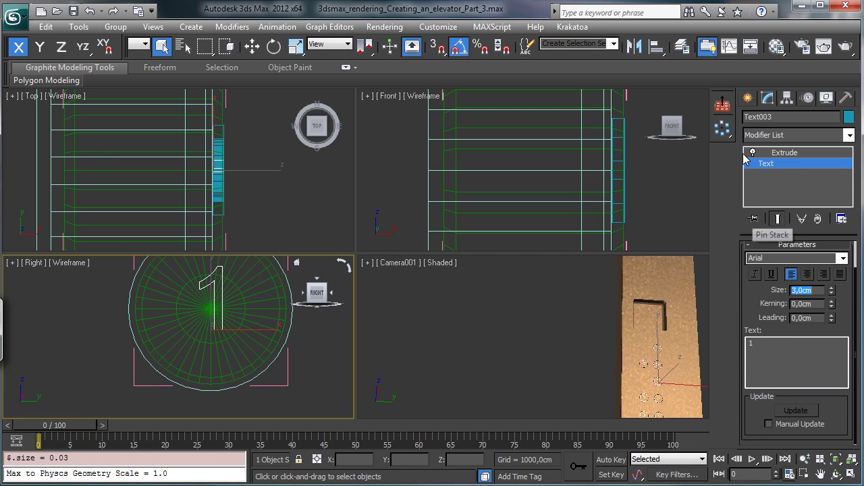
Align the "1" text to its button cylinder, center to center on X and Y only, and nudge it about 0.2 cm in negative X
{"action": "left_click", "coordinate": [782, 152]}
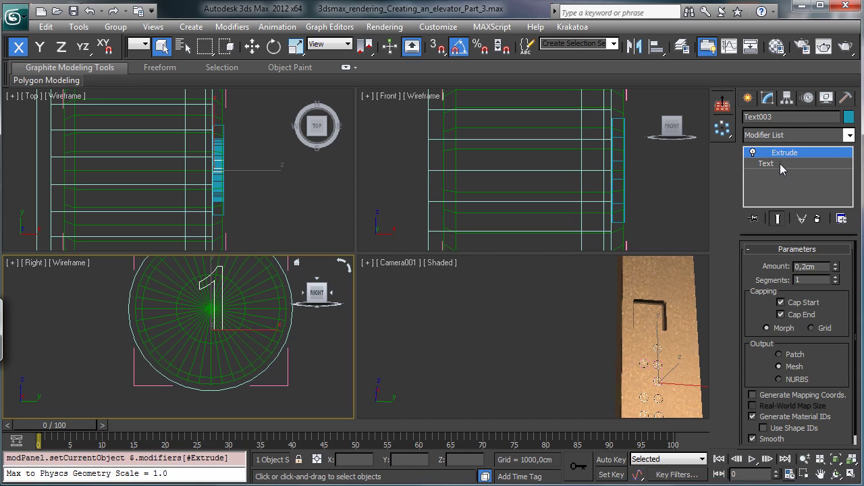
{"action": "left_click", "coordinate": [658, 48]}
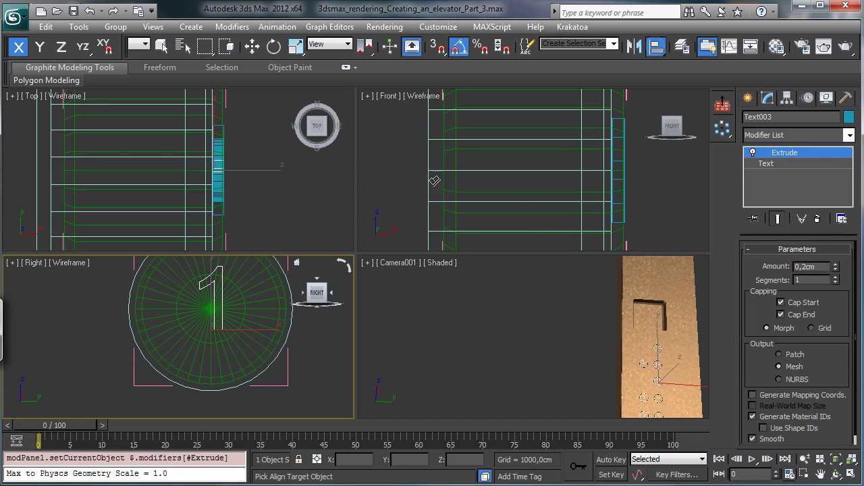
{"action": "left_click", "coordinate": [249, 287]}
{"action": "left_click", "coordinate": [392, 166]}
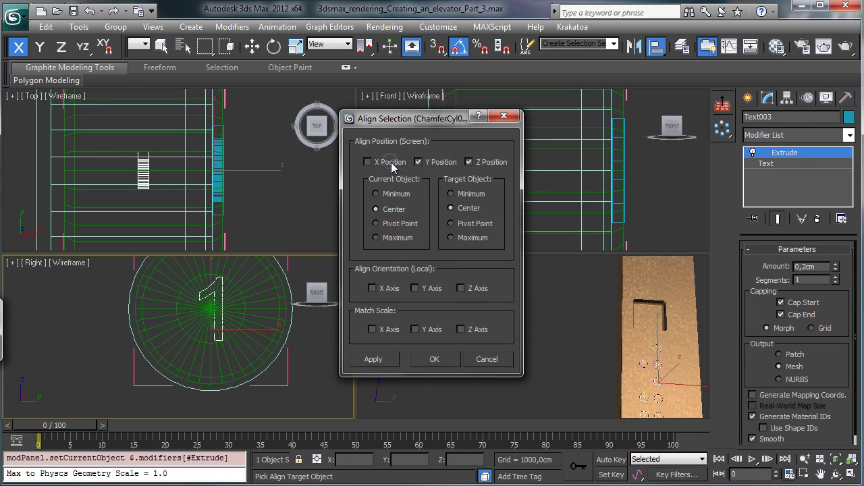
{"action": "left_click", "coordinate": [434, 165]}
{"action": "left_click", "coordinate": [436, 165]}
{"action": "left_click", "coordinate": [480, 164]}
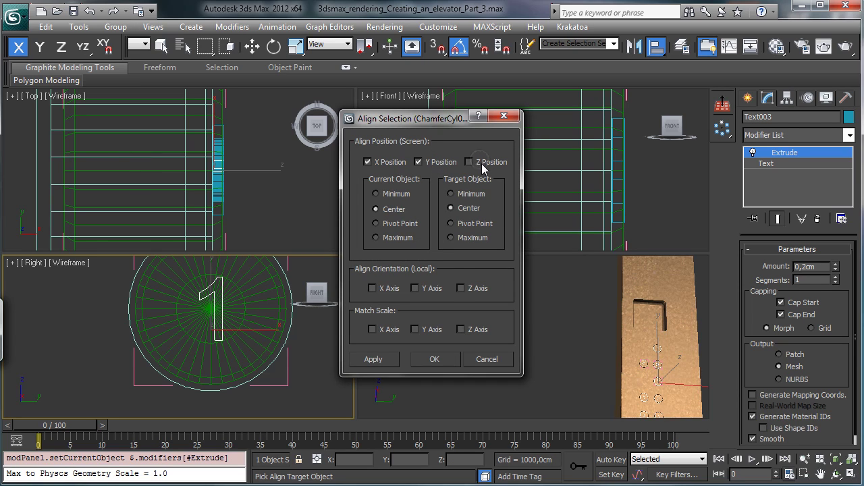
{"action": "left_click", "coordinate": [427, 359]}
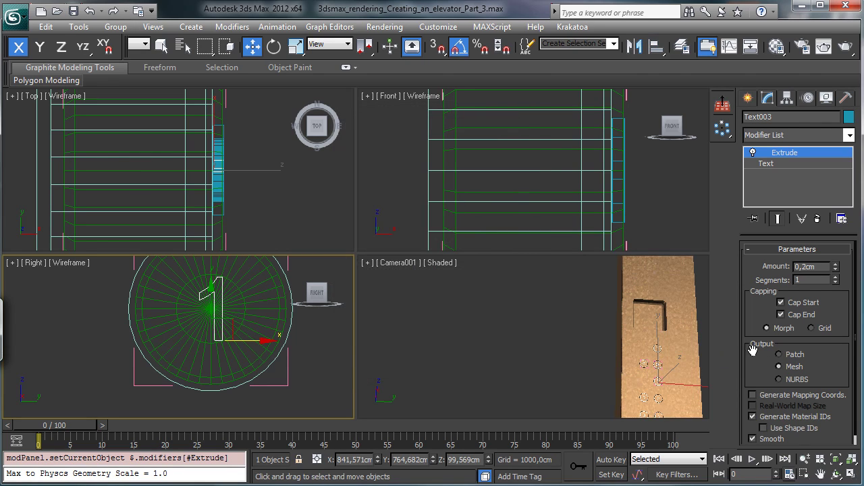
{"action": "left_click_drag", "start_coordinate": [249, 342], "coordinate": [237, 342]}
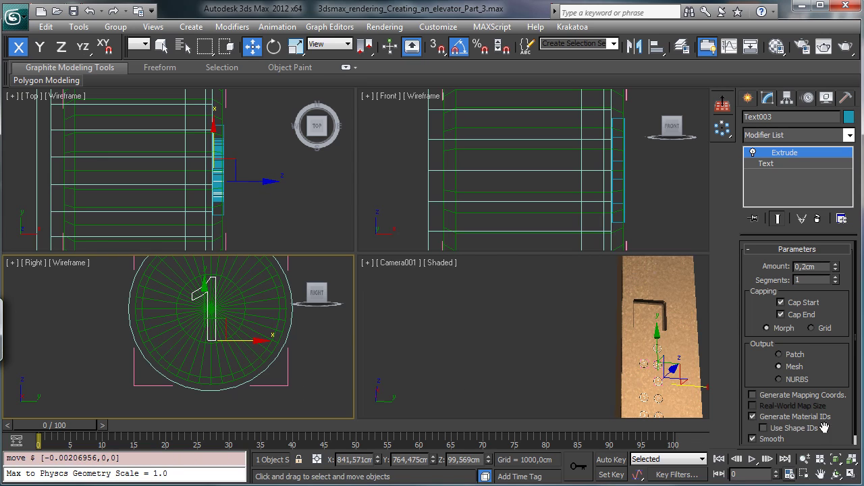
Maximize the Right viewport on the remaining G buttons and review the "1" text's parameters, returning to its Extrude modifier
{"action": "left_click", "coordinate": [805, 459]}
{"action": "left_click_drag", "start_coordinate": [243, 304], "coordinate": [247, 266]}
{"action": "left_click", "coordinate": [821, 476]}
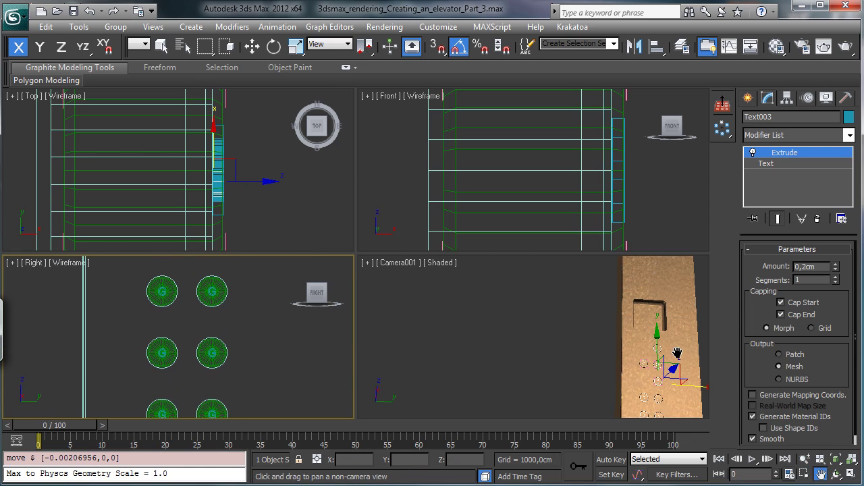
{"action": "left_click", "coordinate": [850, 476]}
{"action": "left_click_drag", "start_coordinate": [378, 161], "coordinate": [371, 226]}
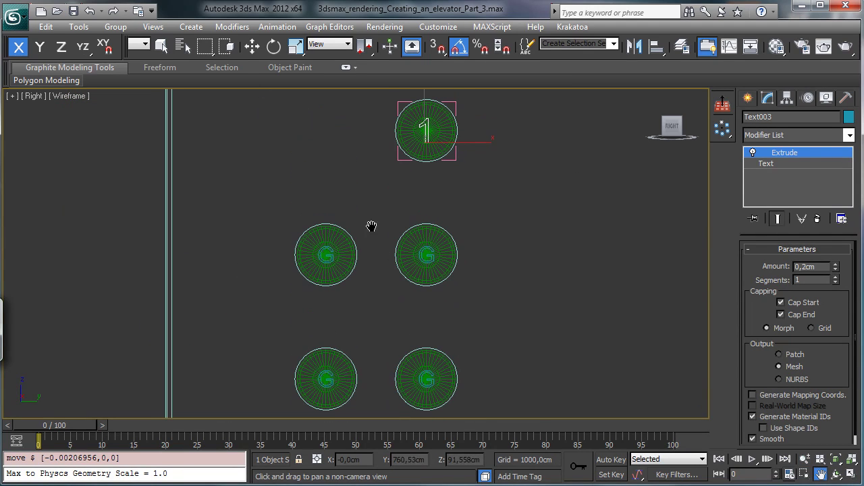
{"action": "left_click", "coordinate": [162, 45]}
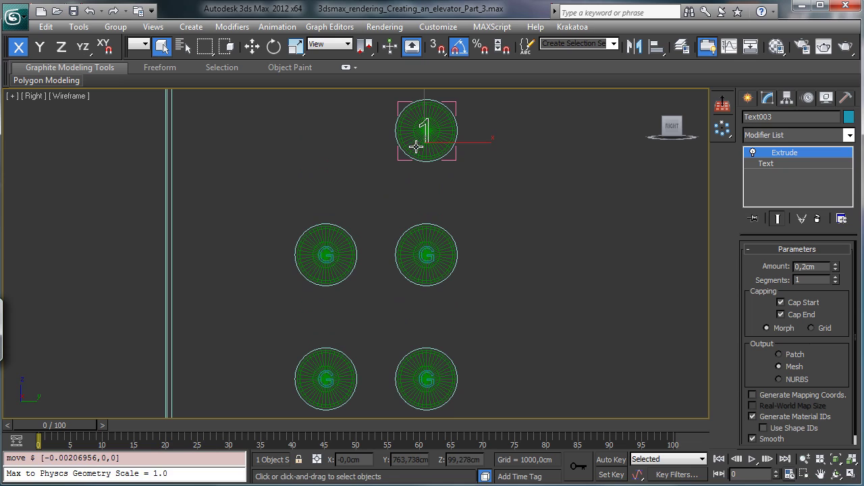
{"action": "left_click", "coordinate": [764, 163]}
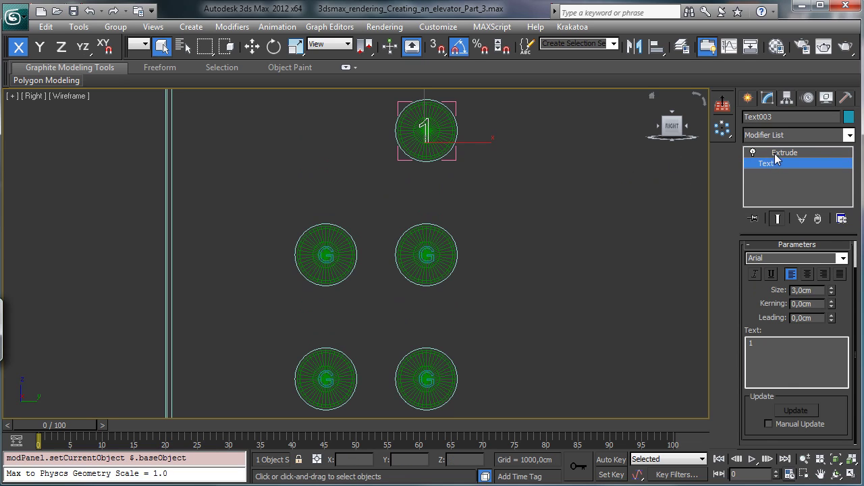
{"action": "left_click", "coordinate": [777, 154]}
Open the group of Button007, the left G button in the row below the "1" button
{"action": "left_click", "coordinate": [331, 254]}
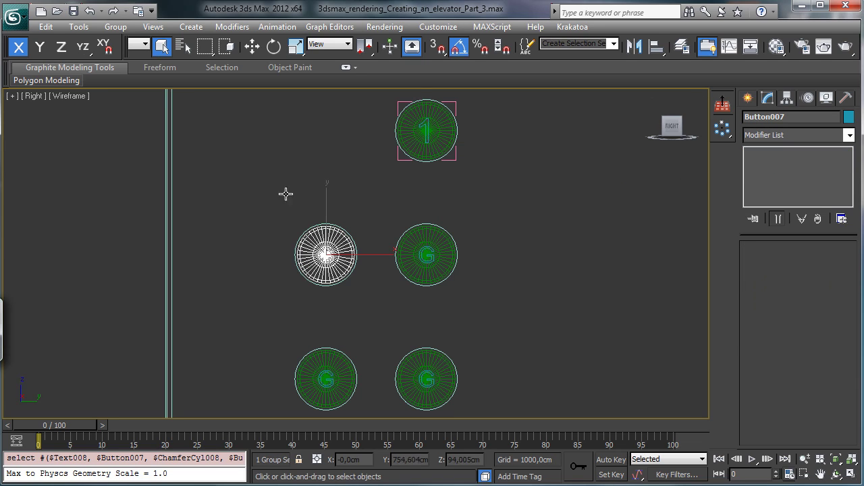
{"action": "left_click", "coordinate": [115, 26]}
{"action": "left_click", "coordinate": [133, 58]}
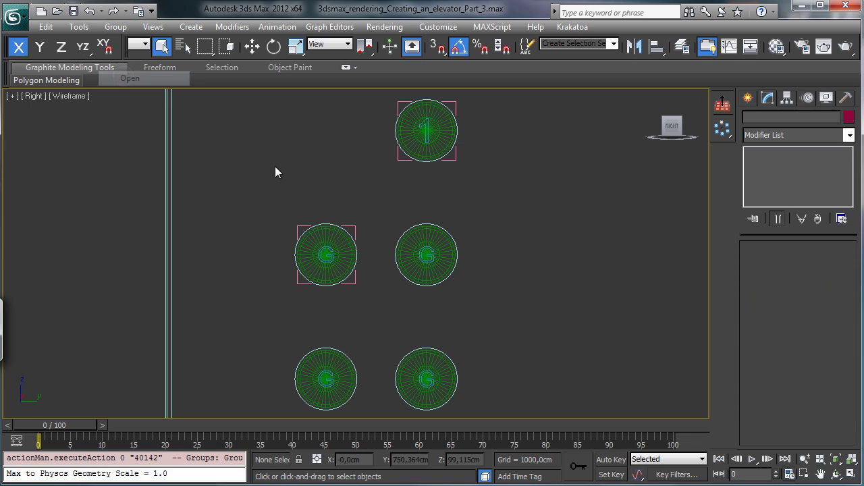
Change the G text of the opened Button007 to "2" and set its size to 3 cm
{"action": "left_click", "coordinate": [323, 253]}
{"action": "left_click", "coordinate": [324, 255]}
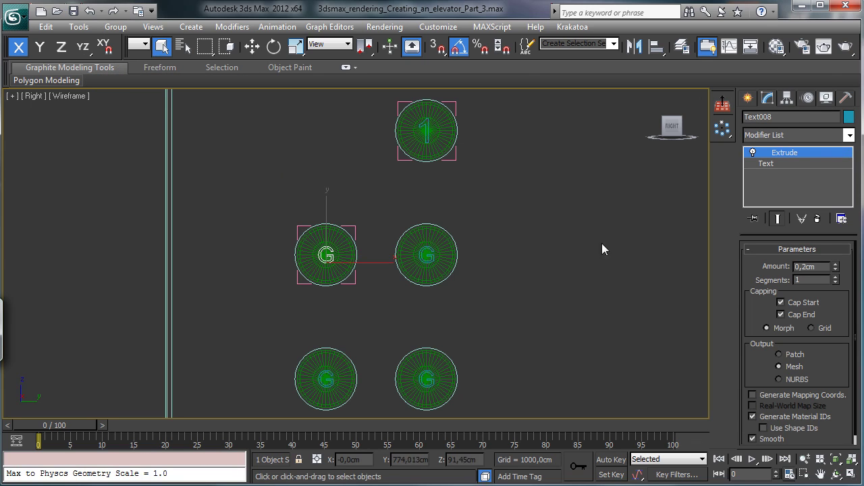
{"action": "left_click", "coordinate": [767, 163]}
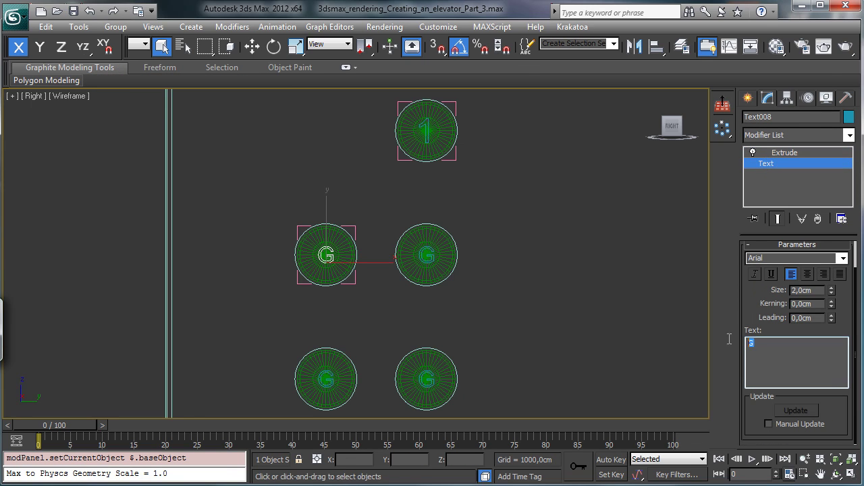
{"action": "double_click", "coordinate": [816, 291]}
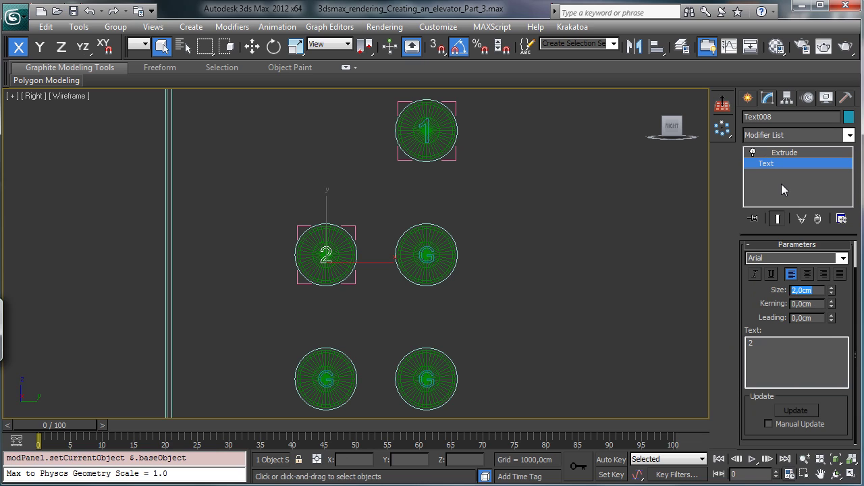
{"action": "type", "text": "3"}
{"action": "key", "text": "Return"}
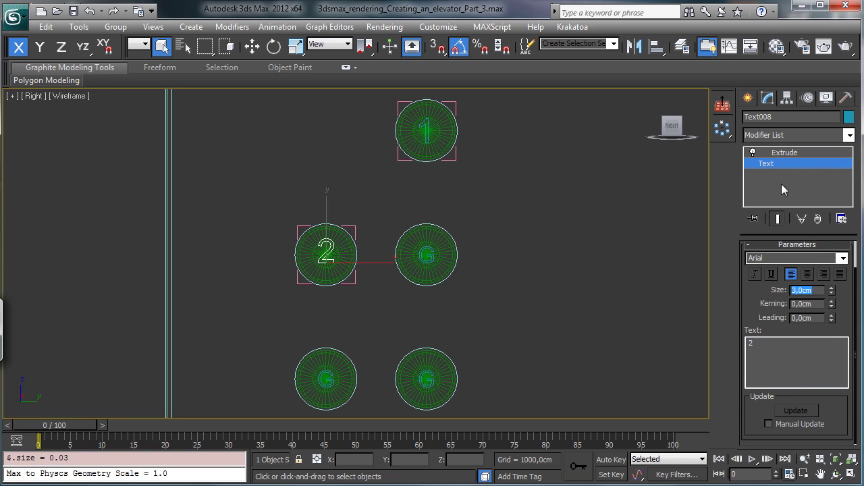
Align the "2" text to its button cylinder, center to center on X and Y only, and return to its Extrude modifier
{"action": "left_click", "coordinate": [656, 46]}
{"action": "left_click", "coordinate": [348, 244]}
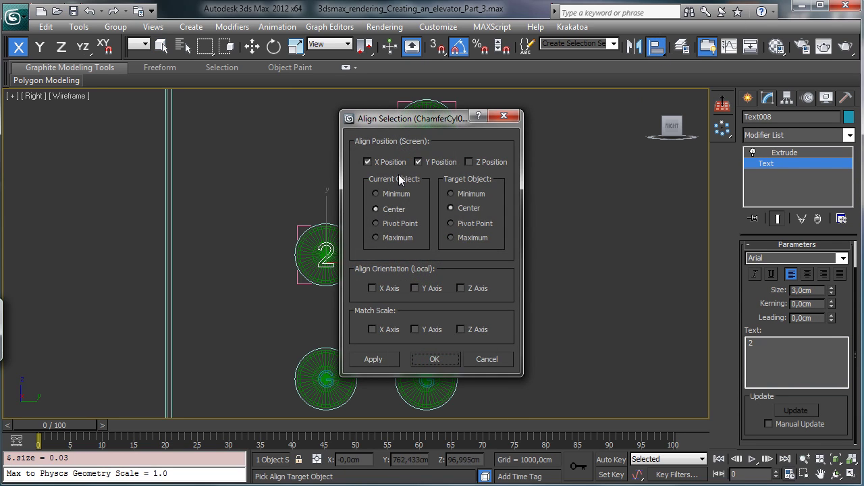
{"action": "left_click", "coordinate": [433, 348]}
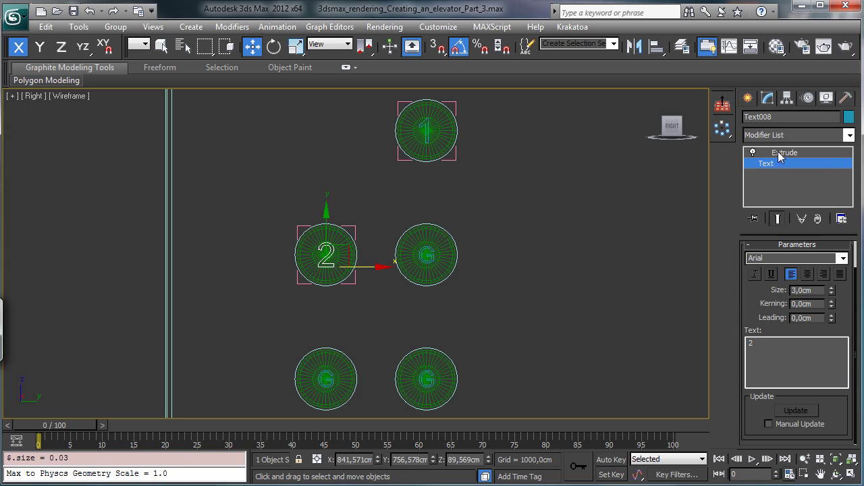
{"action": "left_click", "coordinate": [782, 153]}
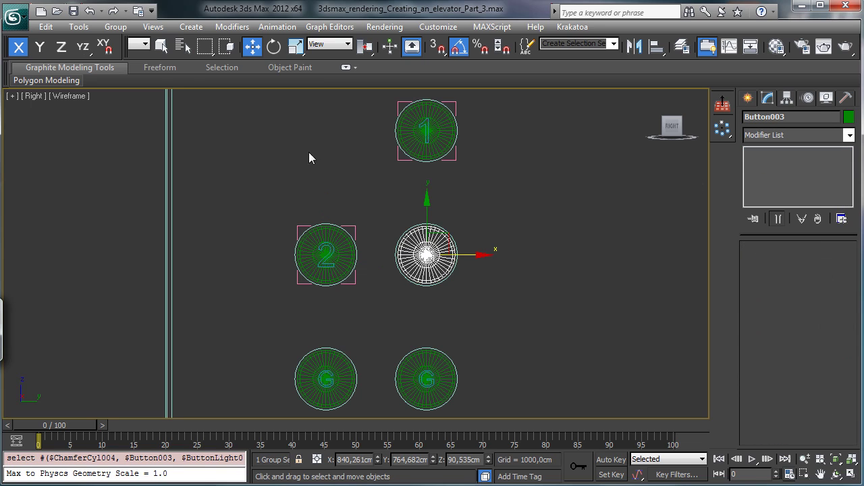
Open the group of Button003, beside the "2" button, and change its G text to "3" with a size of 3 cm
{"action": "left_click", "coordinate": [115, 27]}
{"action": "left_click", "coordinate": [129, 79]}
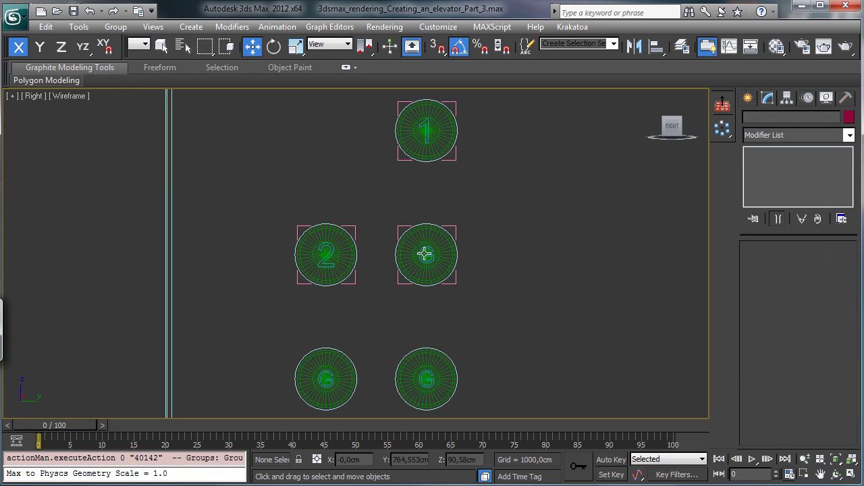
{"action": "left_click", "coordinate": [425, 253]}
{"action": "left_click", "coordinate": [425, 249]}
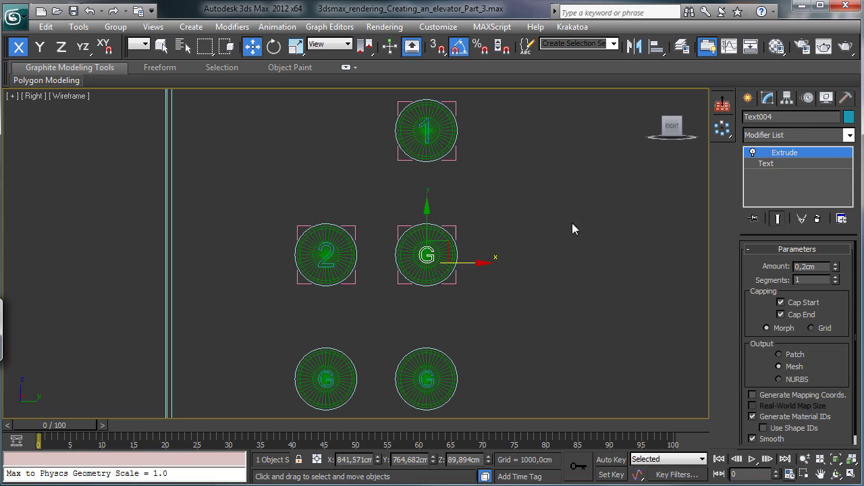
{"action": "left_click", "coordinate": [770, 163]}
{"action": "left_click_drag", "start_coordinate": [816, 289], "coordinate": [742, 224]}
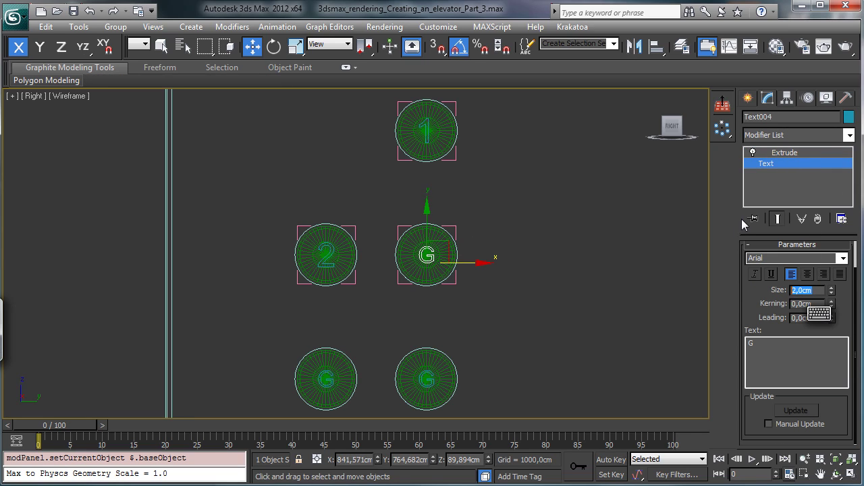
{"action": "type", "text": "3"}
{"action": "key", "text": "Return"}
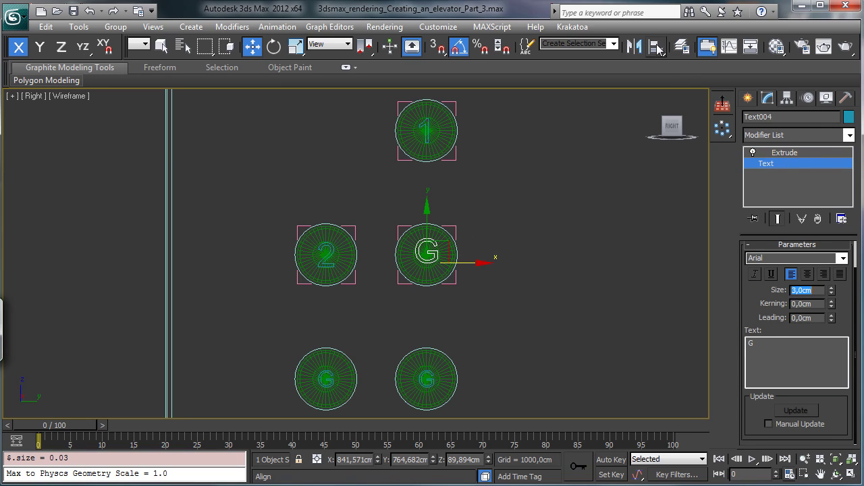
{"action": "double_click", "coordinate": [770, 348]}
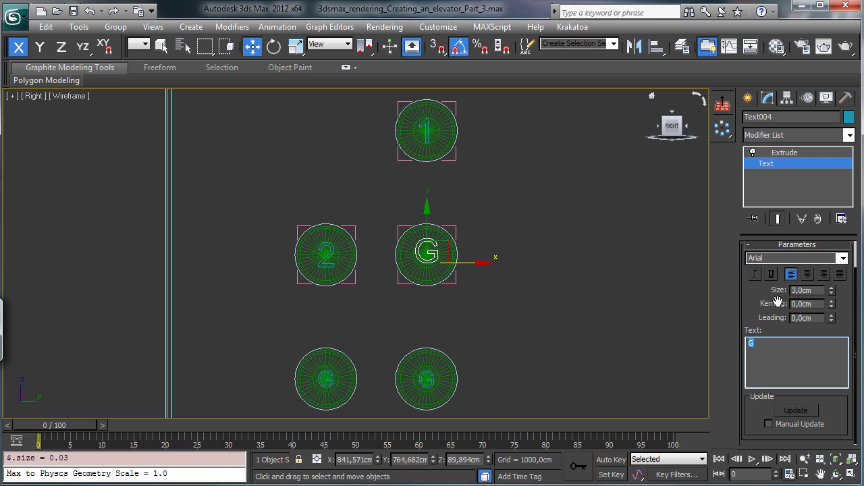
{"action": "type", "text": "3"}
Align the "3" text to its button cylinder, center to center on X and Y only
{"action": "left_click", "coordinate": [655, 46]}
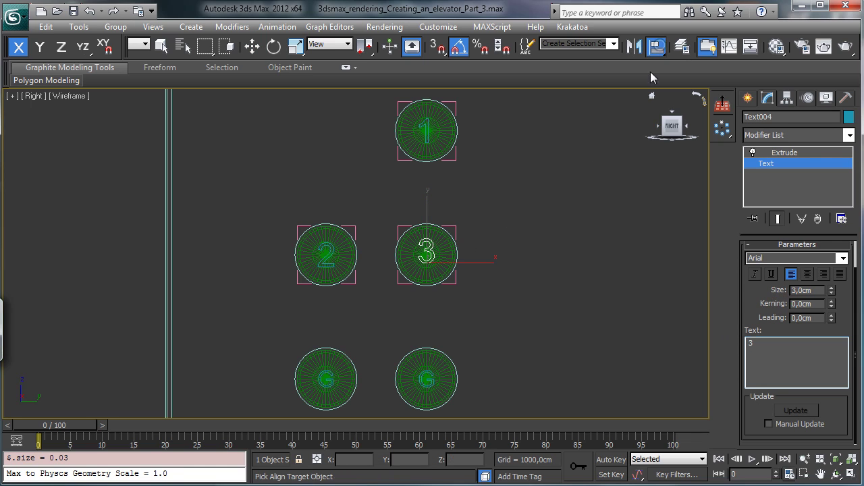
{"action": "left_click", "coordinate": [452, 248]}
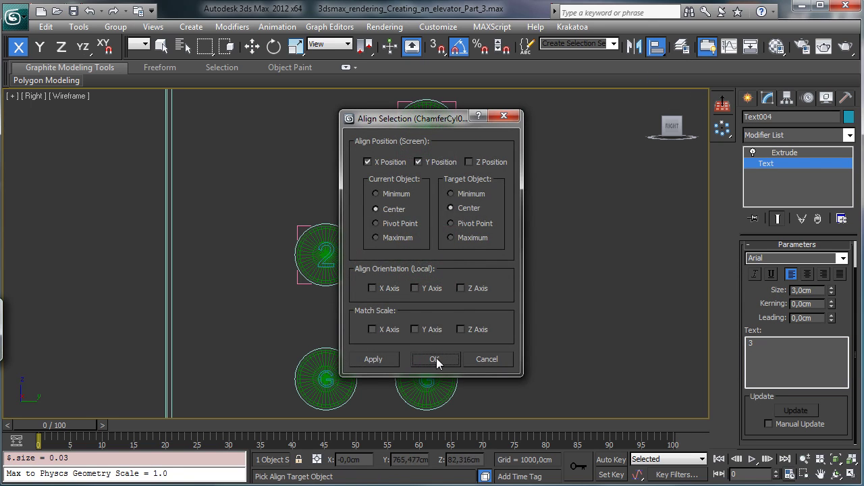
{"action": "left_click", "coordinate": [435, 359]}
Open the group of Button006, below the "2" button, and change its G text to "4" with a size of 3 cm
{"action": "left_click", "coordinate": [322, 381]}
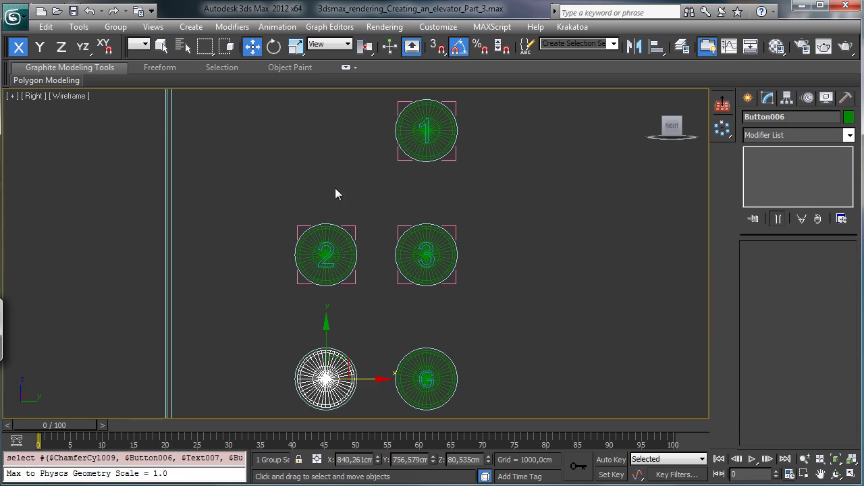
{"action": "left_click", "coordinate": [115, 26]}
{"action": "left_click", "coordinate": [128, 79]}
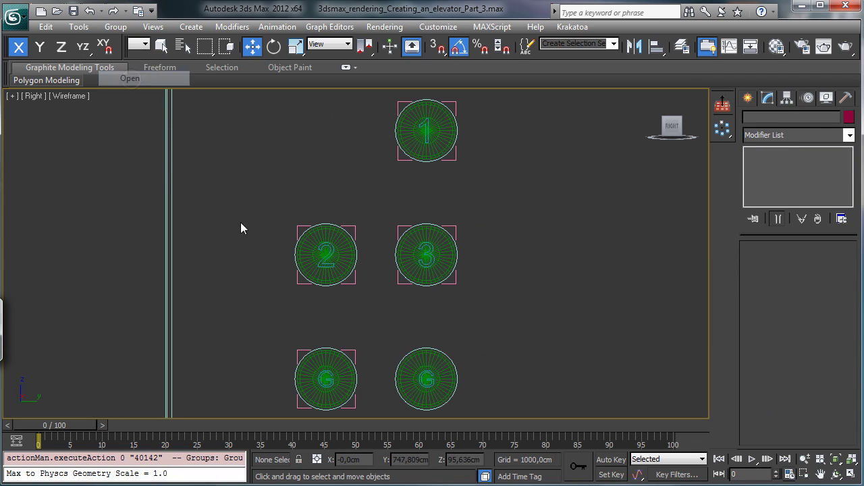
{"action": "left_click", "coordinate": [325, 378]}
{"action": "left_click", "coordinate": [326, 379]}
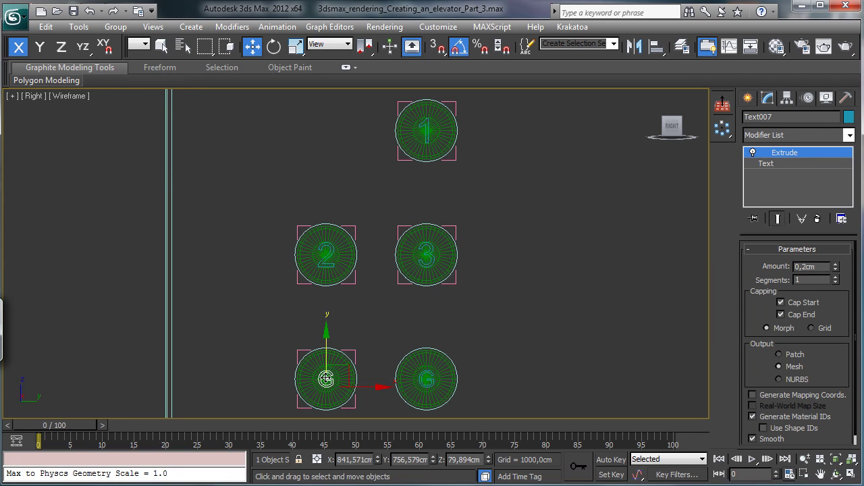
{"action": "left_click", "coordinate": [806, 164]}
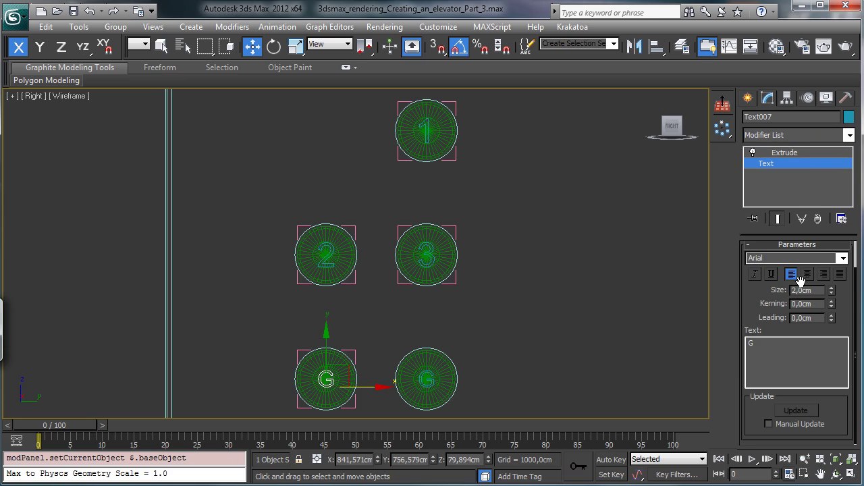
{"action": "double_click", "coordinate": [817, 291]}
{"action": "type", "text": "3"}
{"action": "double_click", "coordinate": [765, 344]}
{"action": "type", "text": "4"}
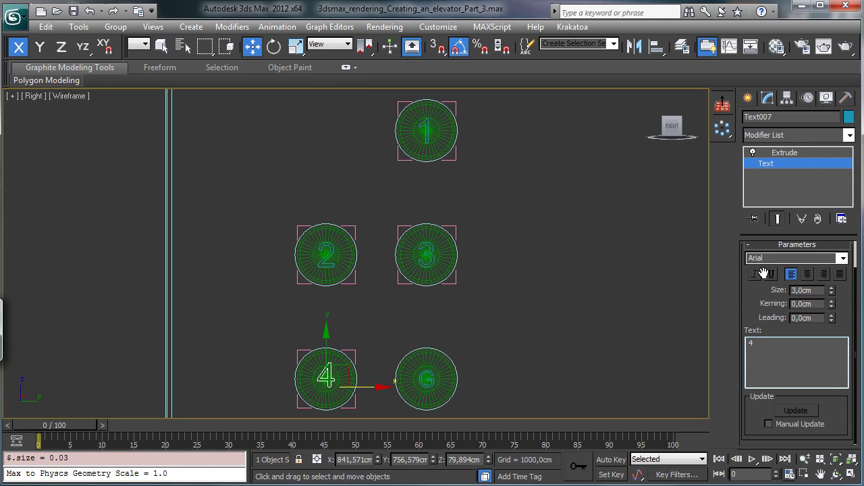
Align the "4" text to its ButtonLight object, center to center on X and Y only
{"action": "left_click", "coordinate": [656, 46]}
{"action": "left_click", "coordinate": [344, 364]}
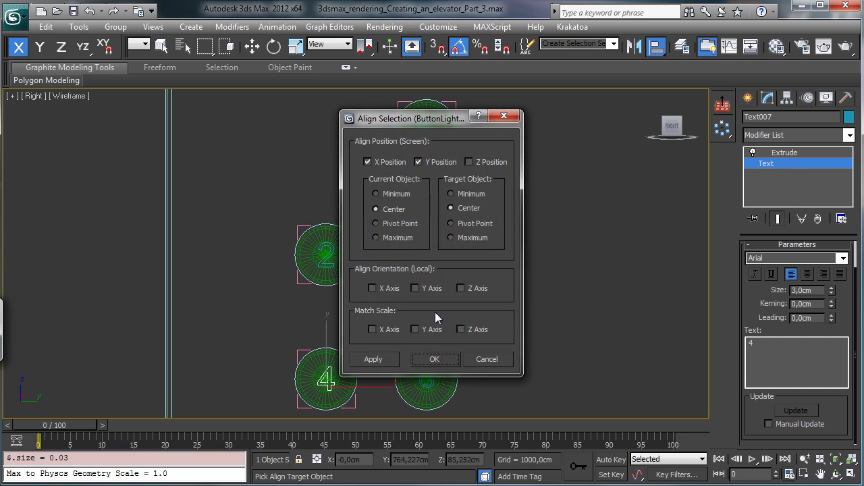
{"action": "left_click", "coordinate": [435, 359]}
Open the group of Button004, below the "3" button, and change its G text to "5" with a size of 3 cm
{"action": "left_click", "coordinate": [426, 384]}
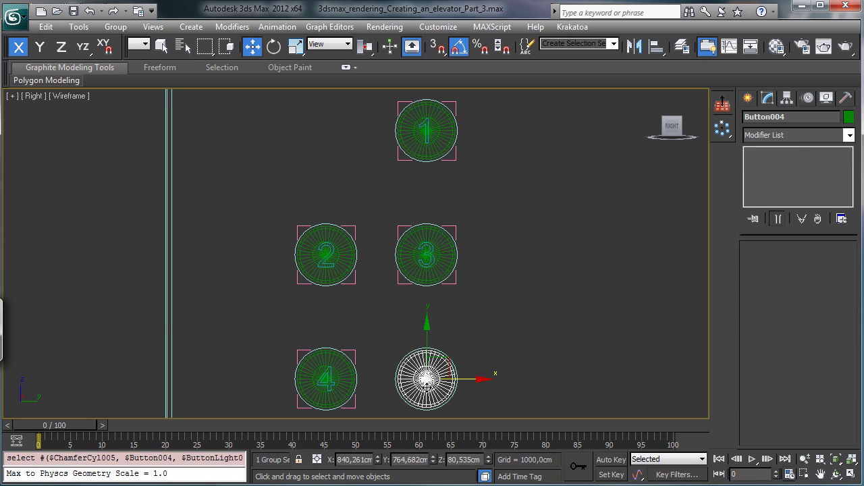
{"action": "left_click", "coordinate": [116, 26]}
{"action": "left_click", "coordinate": [132, 79]}
{"action": "left_click", "coordinate": [424, 379]}
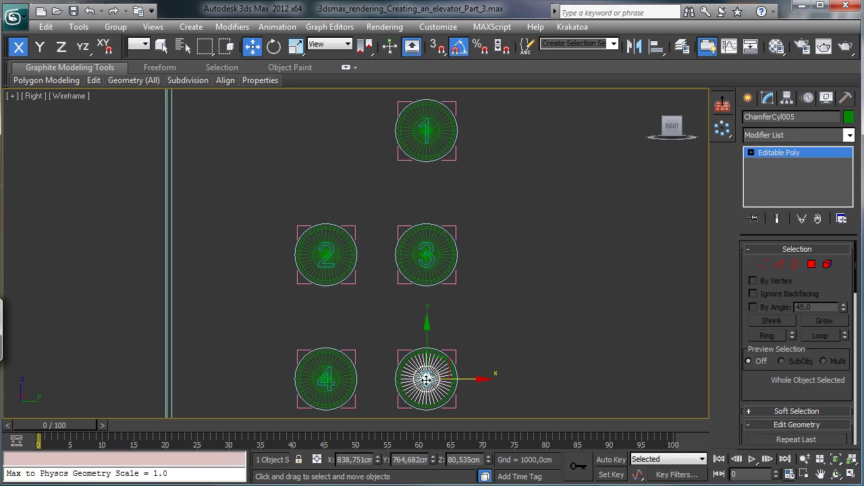
{"action": "left_click", "coordinate": [426, 379]}
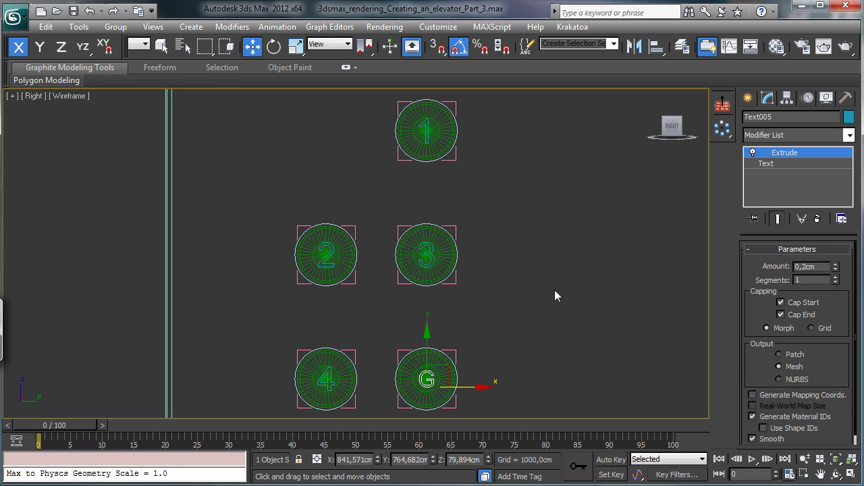
{"action": "left_click", "coordinate": [786, 163]}
{"action": "double_click", "coordinate": [807, 289]}
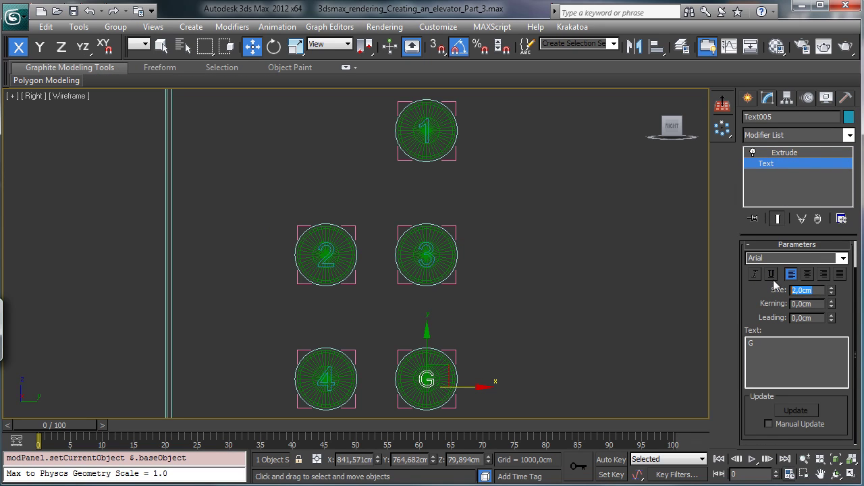
{"action": "type", "text": "3"}
{"action": "double_click", "coordinate": [777, 345]}
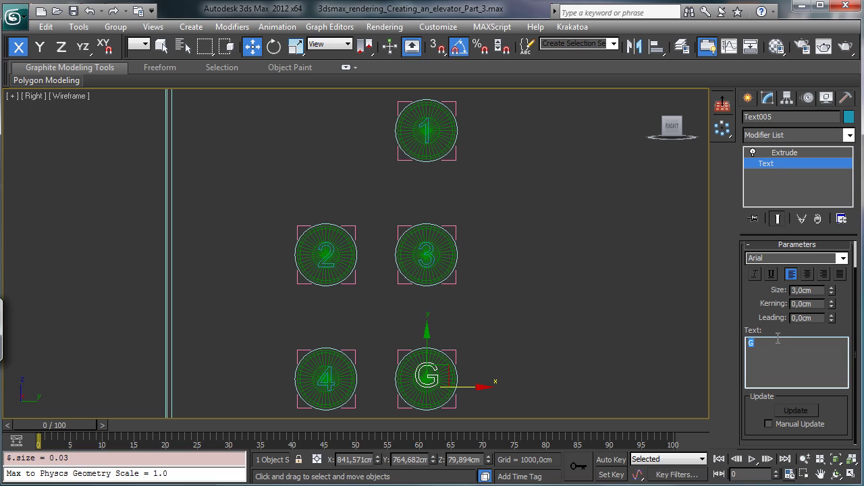
{"action": "type", "text": "5"}
Align the "5" text to its button, center to center on X and Y only
{"action": "left_click", "coordinate": [659, 45]}
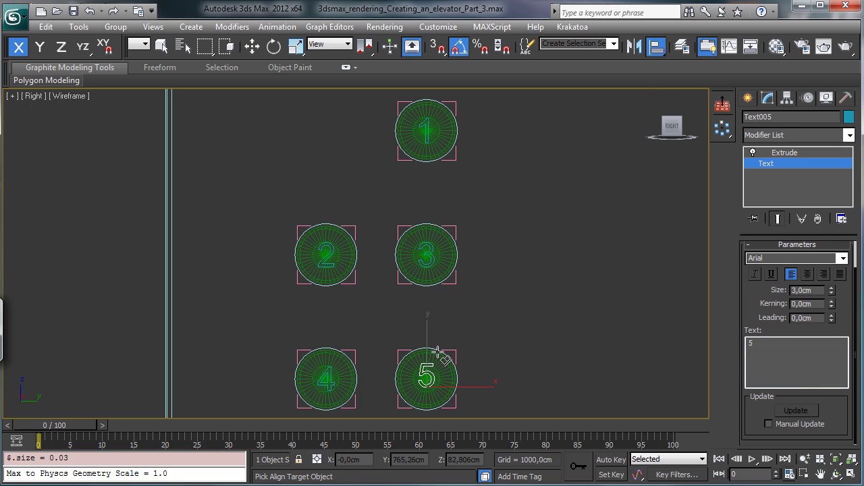
{"action": "left_click", "coordinate": [448, 371]}
{"action": "left_click", "coordinate": [435, 359]}
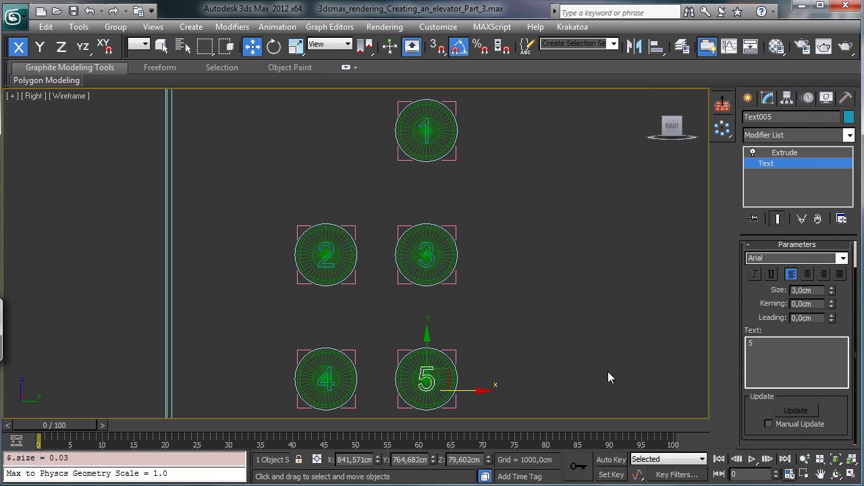
Open the group of Button008, below the "4" button, and change its G text to "6" with a size of 3 cm
{"action": "left_click", "coordinate": [820, 473]}
{"action": "left_click_drag", "start_coordinate": [487, 311], "coordinate": [483, 102]}
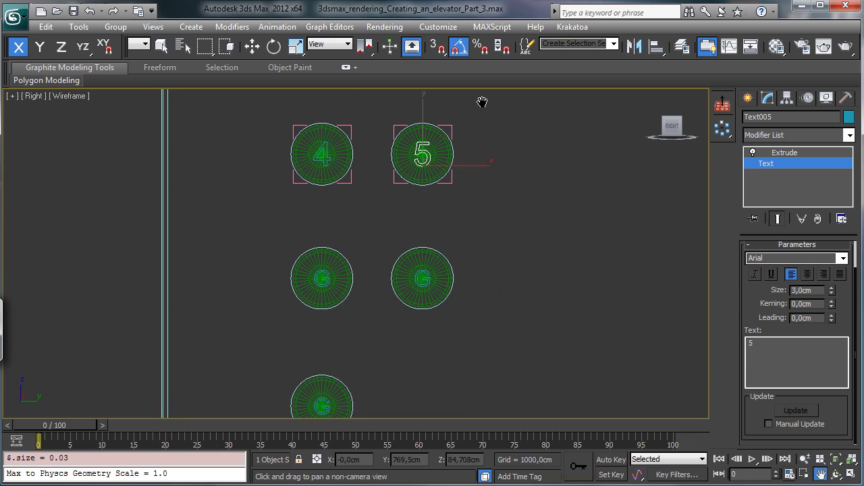
{"action": "left_click", "coordinate": [160, 47]}
{"action": "left_click", "coordinate": [322, 272]}
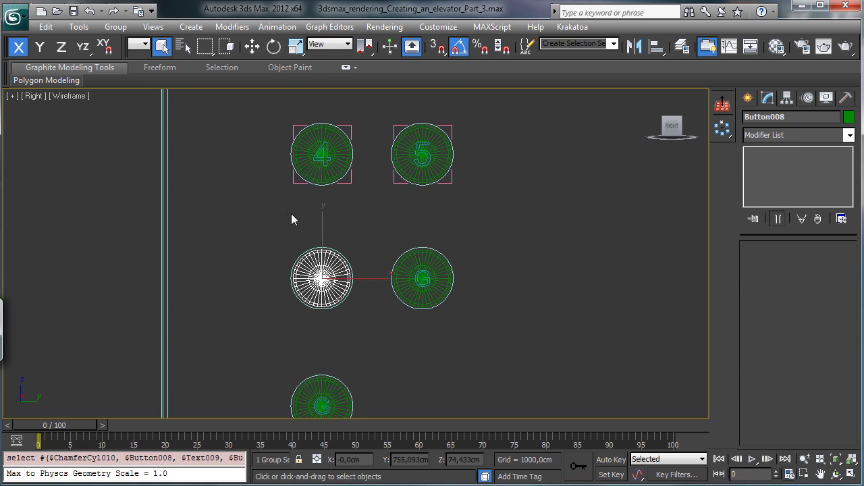
{"action": "left_click", "coordinate": [115, 27]}
{"action": "left_click", "coordinate": [129, 78]}
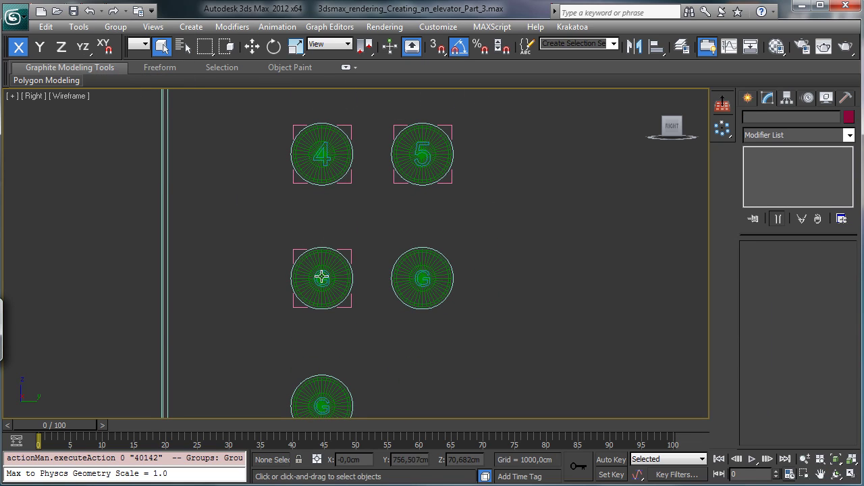
{"action": "left_click", "coordinate": [322, 276]}
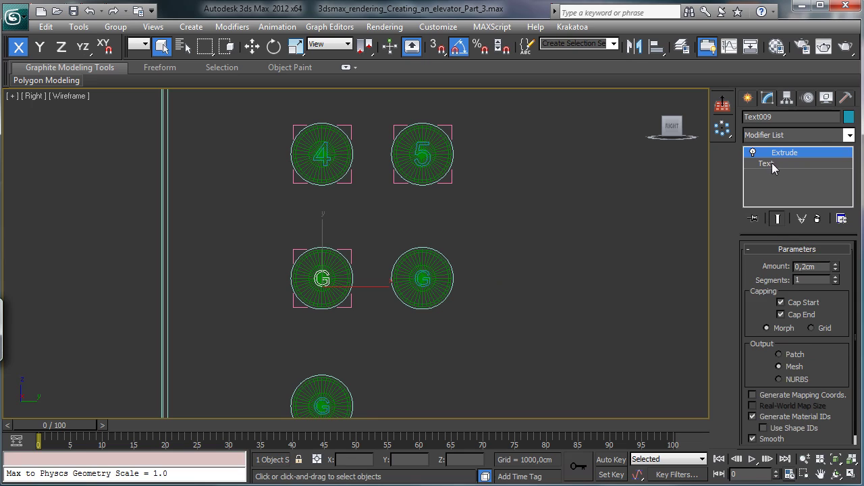
{"action": "left_click", "coordinate": [767, 165]}
{"action": "type", "text": "3"}
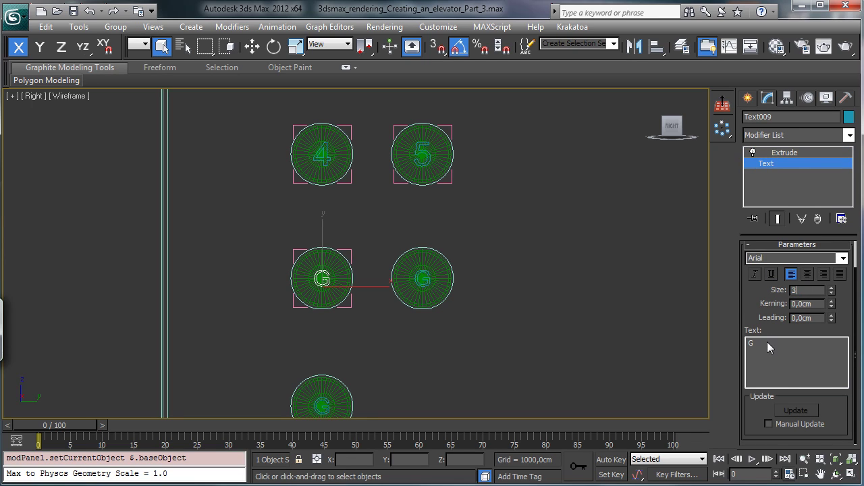
{"action": "double_click", "coordinate": [771, 344]}
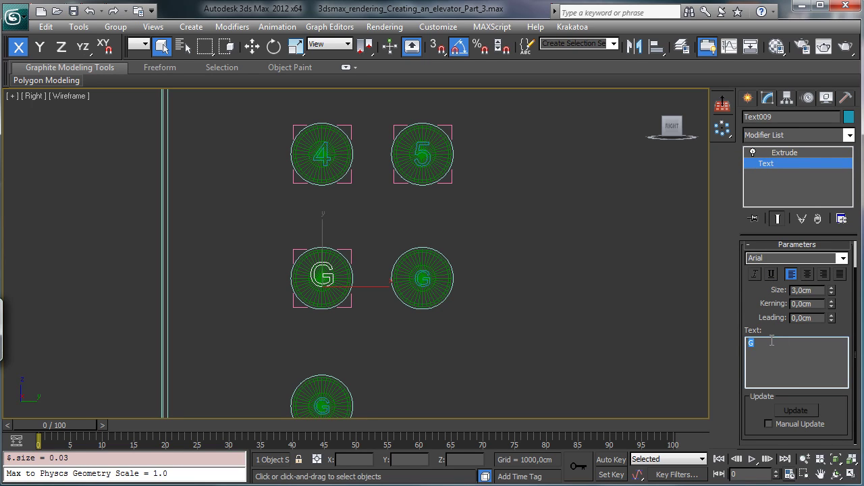
{"action": "type", "text": "6"}
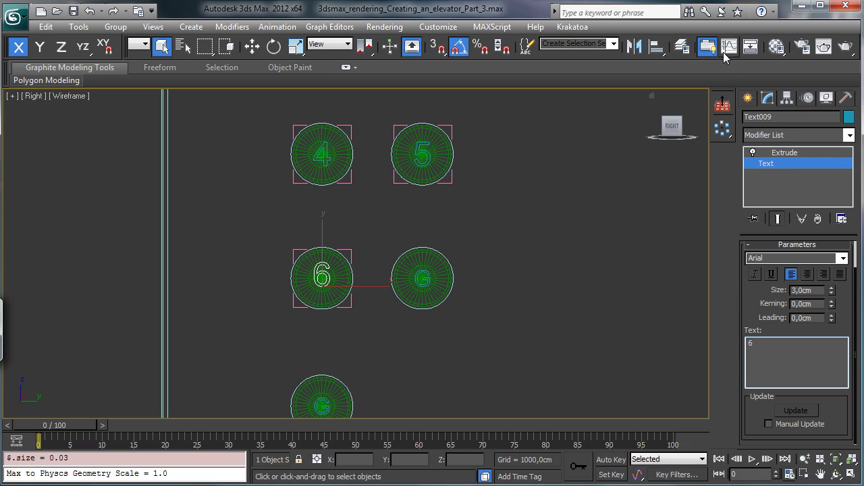
Align the "6" text to its button, center to center on X and Y only
{"action": "left_click", "coordinate": [662, 45]}
{"action": "left_click", "coordinate": [345, 271]}
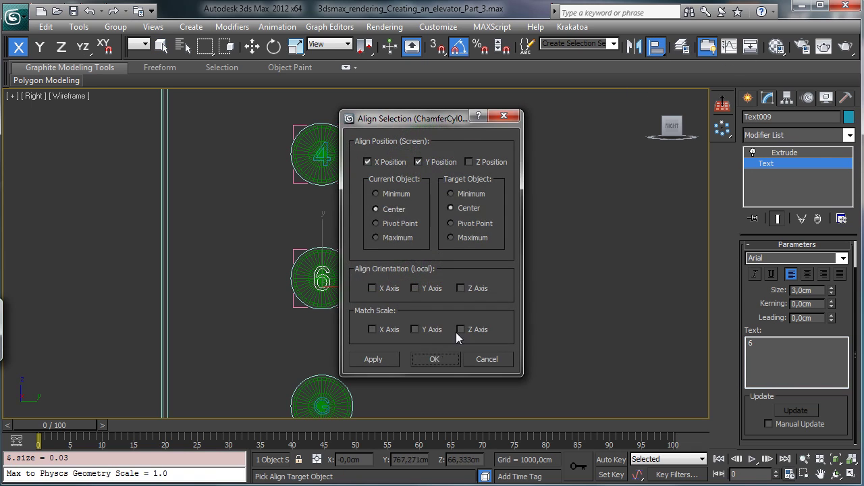
{"action": "left_click", "coordinate": [434, 358]}
Open the group of Button005, below the "5" button, and change its G text to "7" with a size of 3 cm
{"action": "left_click", "coordinate": [422, 277]}
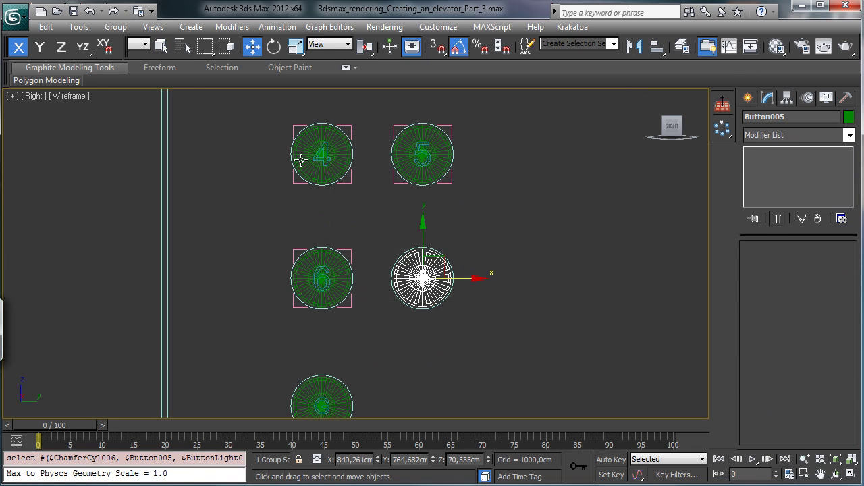
{"action": "left_click", "coordinate": [115, 26]}
{"action": "left_click", "coordinate": [132, 78]}
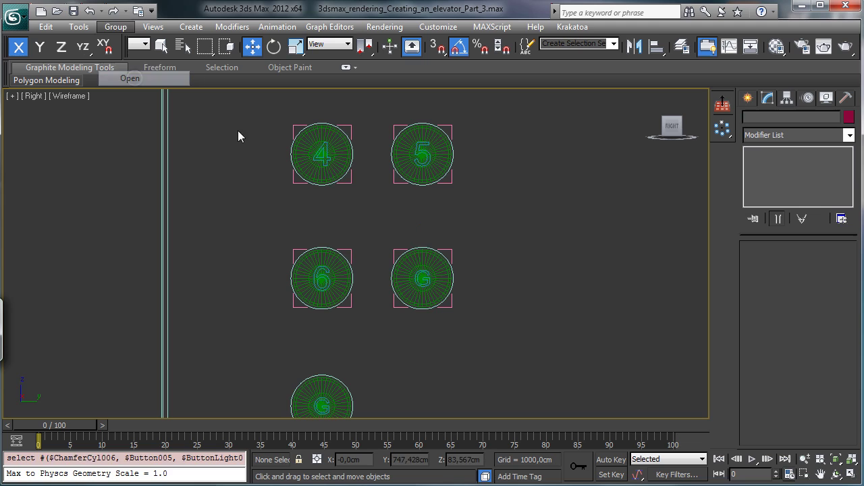
{"action": "left_click", "coordinate": [420, 273]}
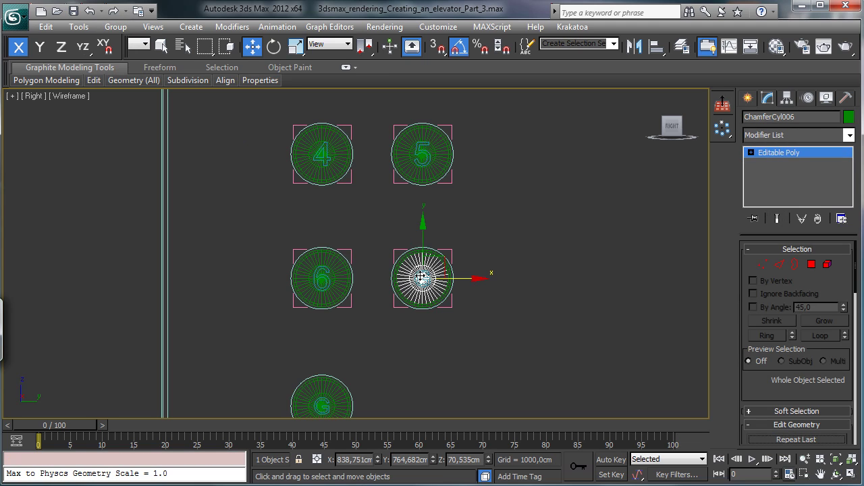
{"action": "left_click", "coordinate": [421, 275]}
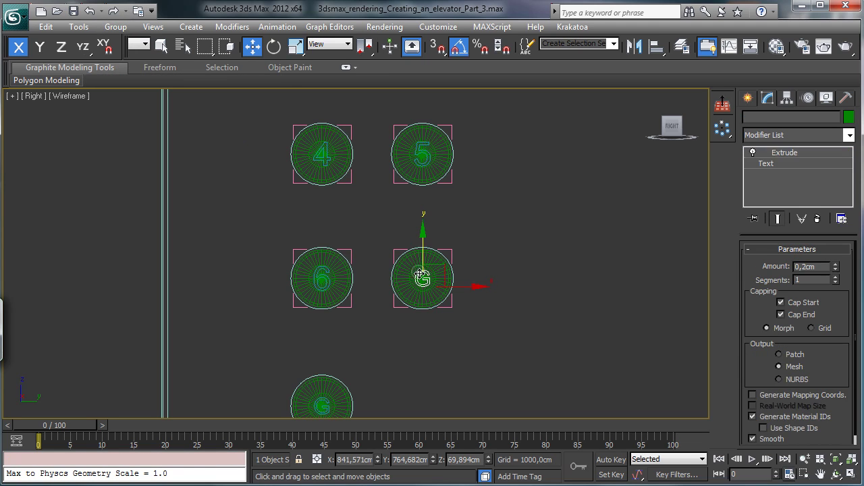
{"action": "left_click", "coordinate": [767, 164]}
{"action": "double_click", "coordinate": [817, 290]}
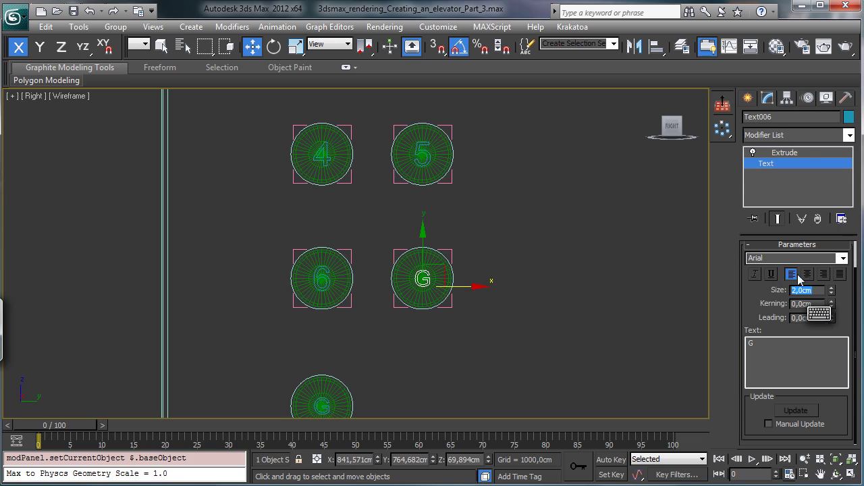
{"action": "type", "text": "3"}
{"action": "double_click", "coordinate": [781, 342]}
{"action": "type", "text": "7"}
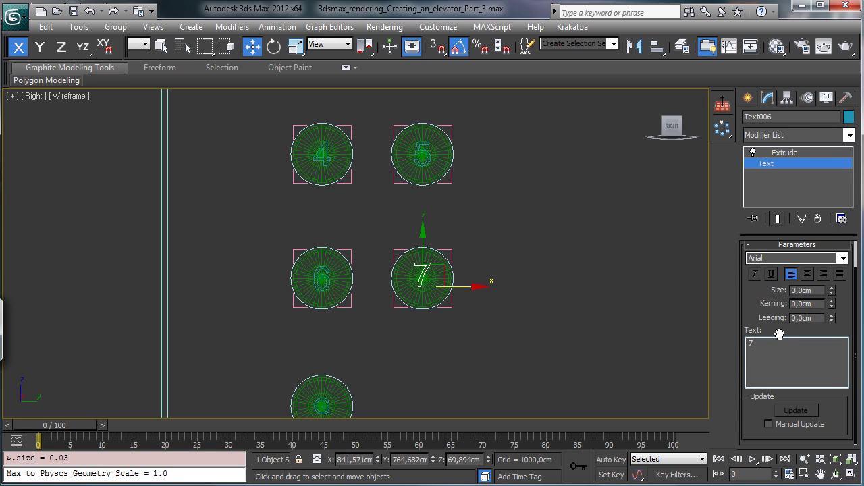
Align the "7" text to its button, center to center on X and Y only
{"action": "left_click", "coordinate": [657, 45]}
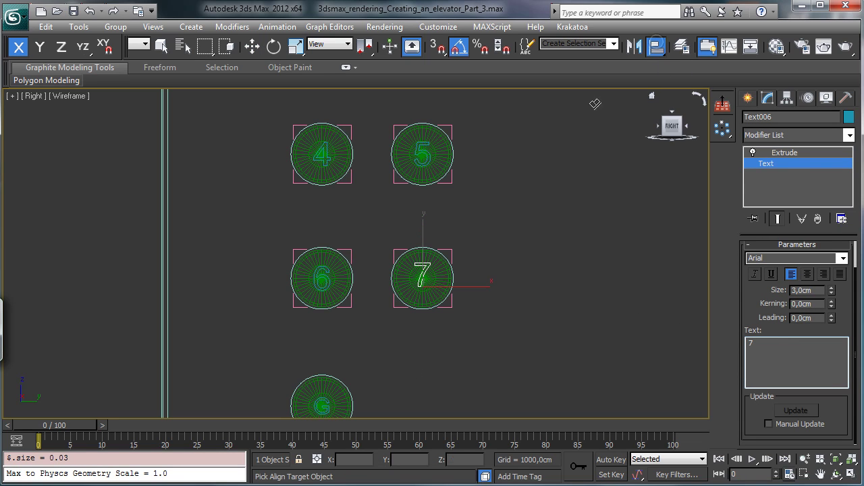
{"action": "left_click", "coordinate": [432, 265]}
{"action": "left_click", "coordinate": [434, 354]}
Open the group of the button below the "6" button and change its G text to "8" with a size of 3 cm
{"action": "left_click", "coordinate": [323, 403]}
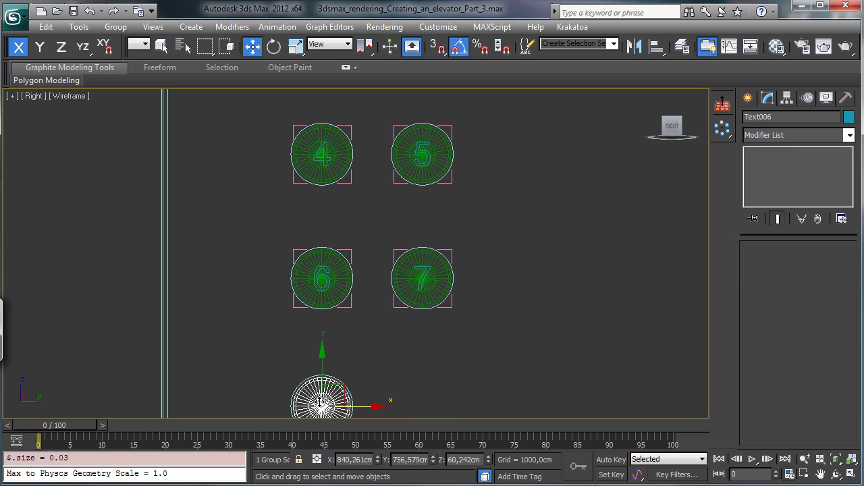
{"action": "left_click", "coordinate": [116, 26]}
{"action": "left_click", "coordinate": [130, 78]}
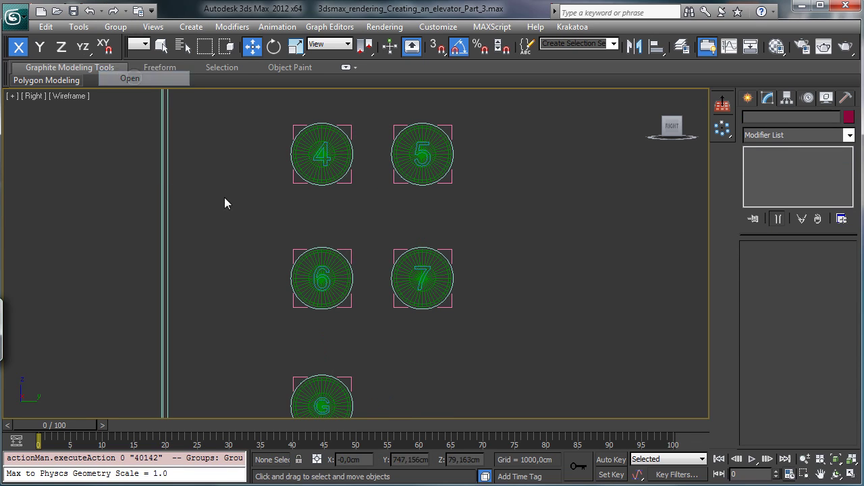
{"action": "left_click", "coordinate": [323, 404]}
{"action": "left_click", "coordinate": [770, 164]}
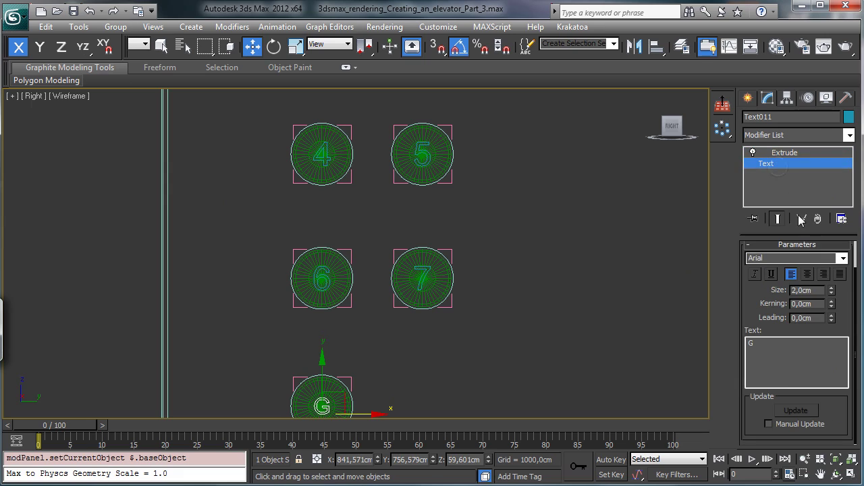
{"action": "type", "text": "3"}
{"action": "double_click", "coordinate": [779, 343]}
{"action": "type", "text": "8"}
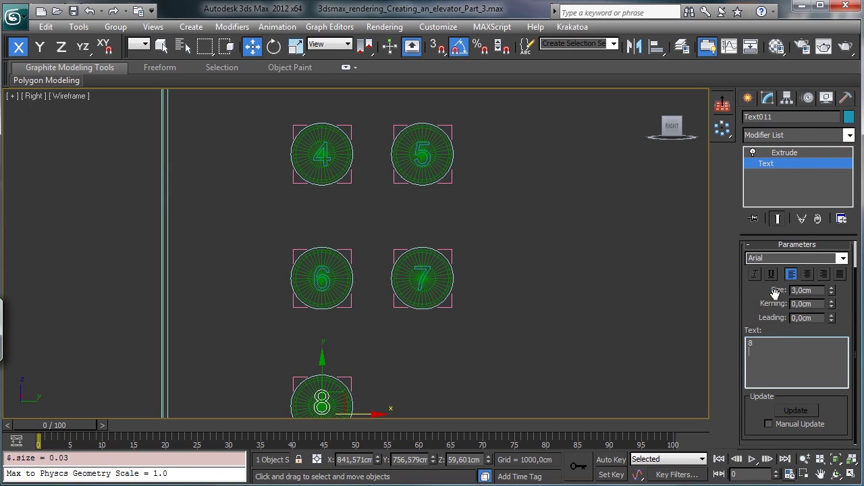
{"action": "key", "text": "Return"}
Align the "8" text to its button, center to center on X and Y only
{"action": "left_click", "coordinate": [664, 47]}
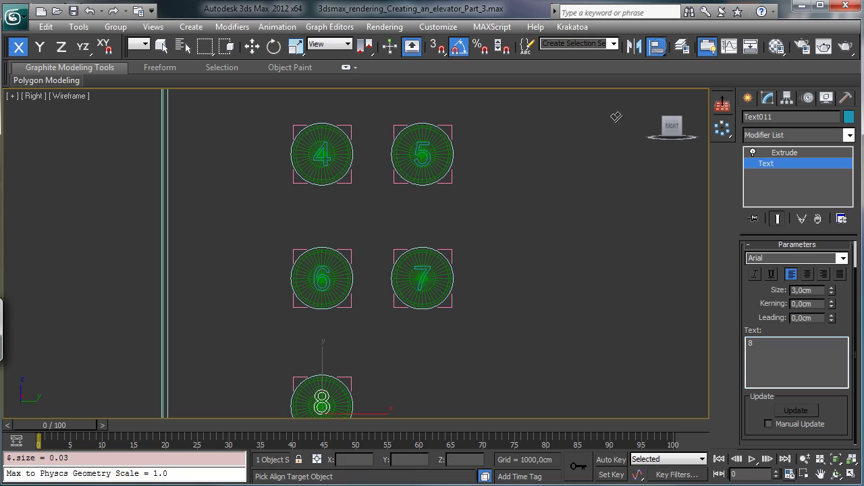
{"action": "left_click", "coordinate": [350, 398]}
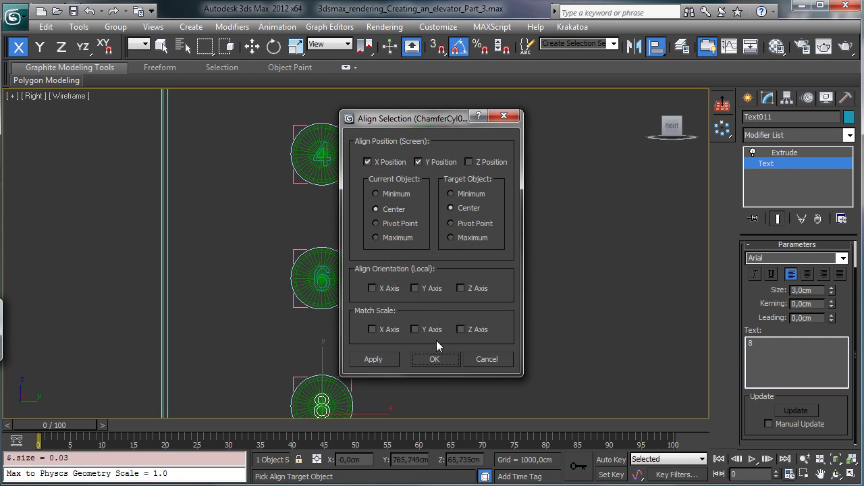
{"action": "left_click", "coordinate": [424, 361]}
Show the safe frame in the Camera001 view
{"action": "left_click", "coordinate": [848, 475]}
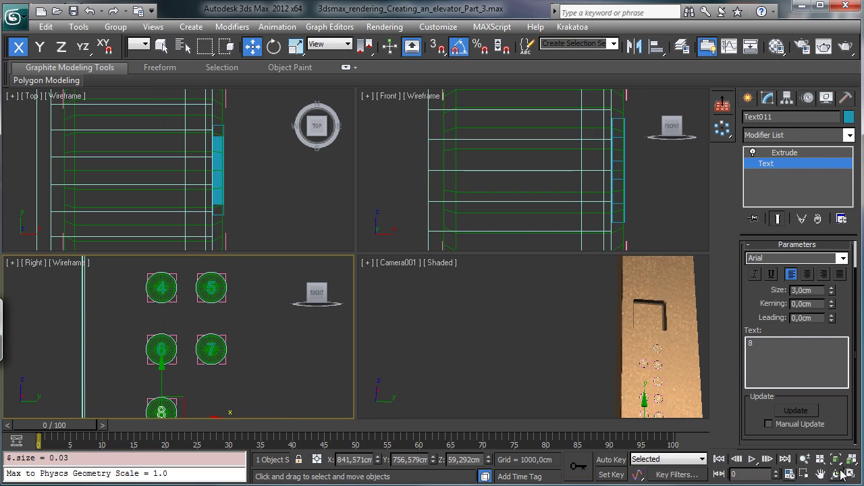
{"action": "right_click", "coordinate": [558, 331]}
{"action": "left_click", "coordinate": [850, 475]}
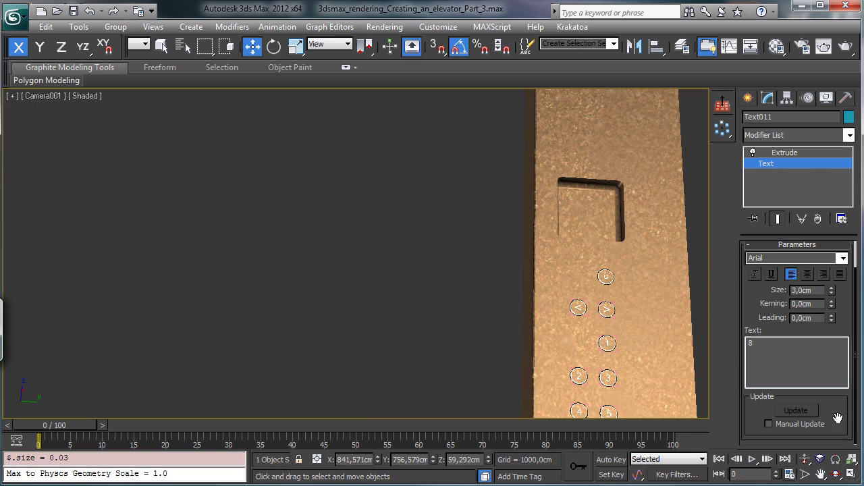
{"action": "left_click", "coordinate": [61, 96]}
{"action": "left_click", "coordinate": [160, 296]}
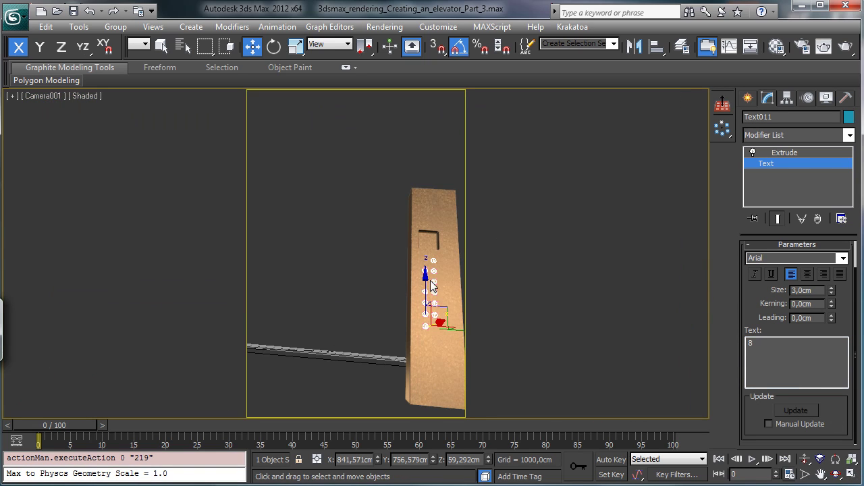
Select all the button objects without the Wall_Door_1 panel and end isolation so the whole elevator is shown
{"action": "left_click", "coordinate": [849, 474]}
{"action": "left_click", "coordinate": [315, 368]}
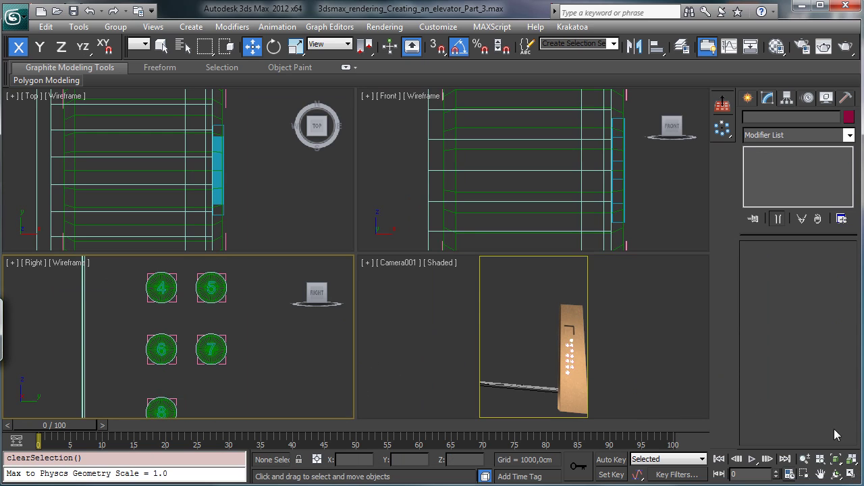
{"action": "left_click", "coordinate": [805, 459]}
{"action": "left_click_drag", "start_coordinate": [228, 290], "coordinate": [232, 339]}
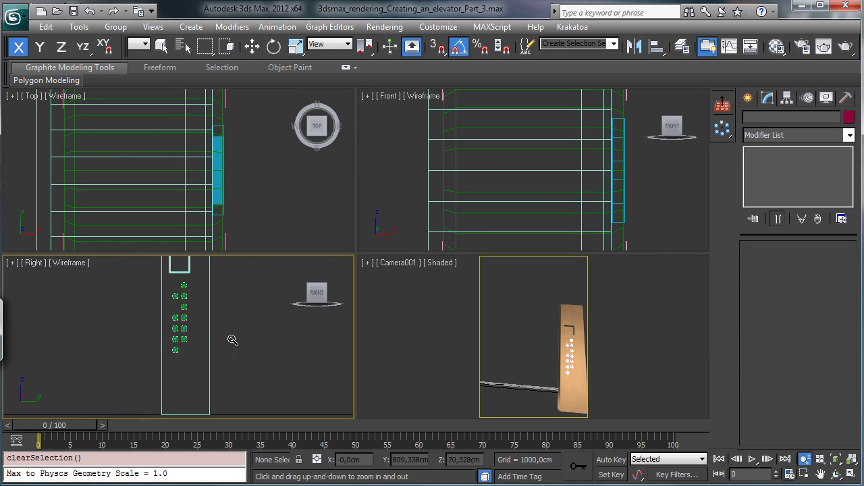
{"action": "left_click", "coordinate": [161, 46]}
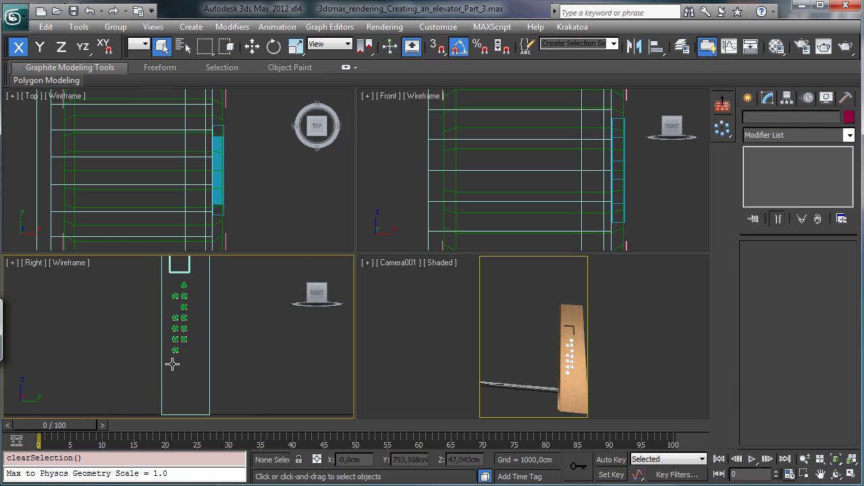
{"action": "left_click_drag", "start_coordinate": [173, 364], "coordinate": [193, 280]}
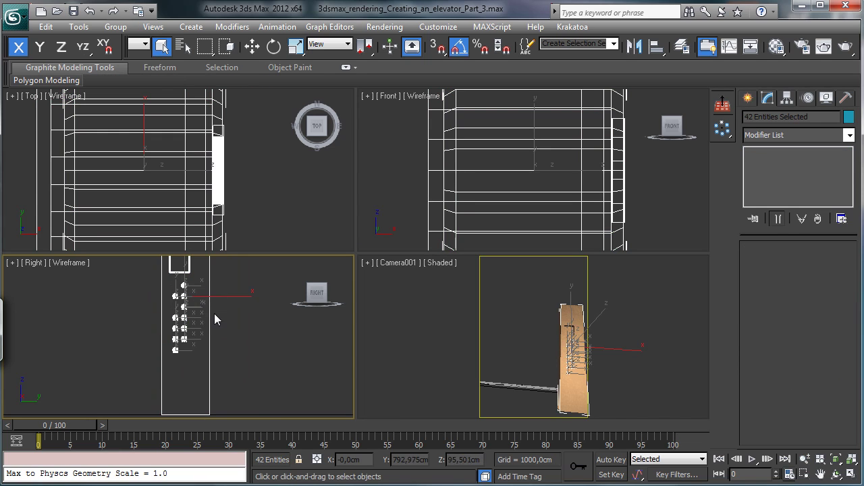
{"action": "left_click", "coordinate": [189, 294], "text": "alt"}
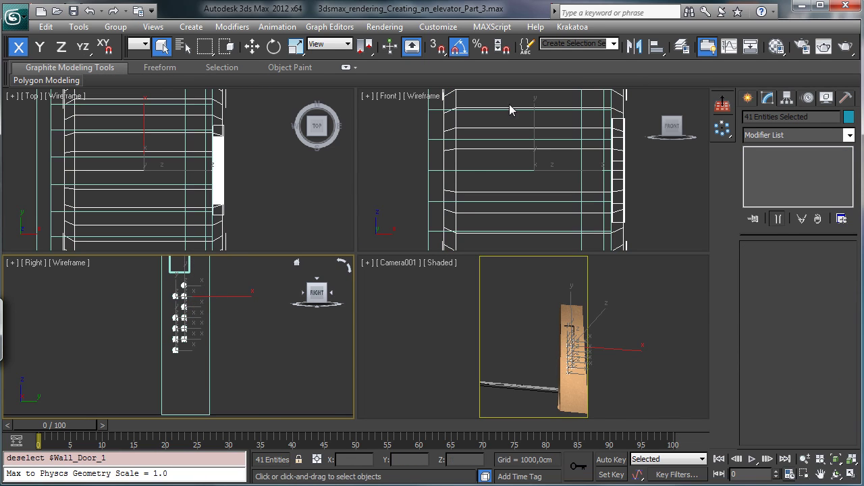
{"action": "key", "text": "alt+q"}
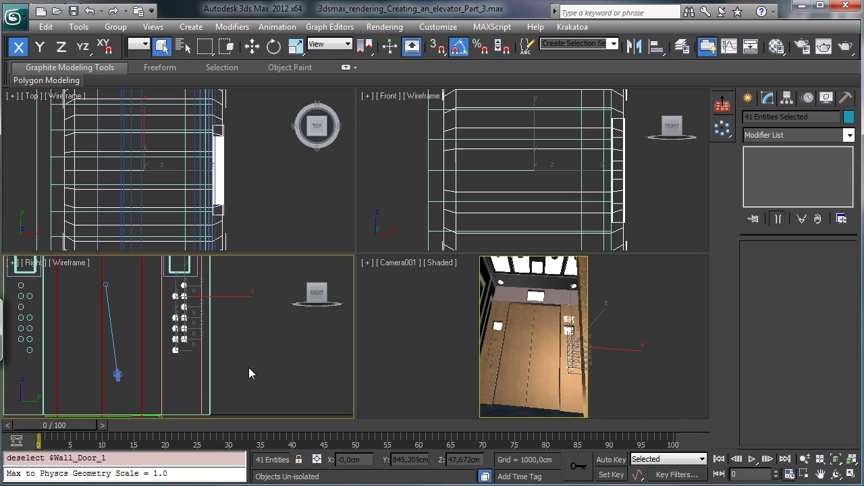
Close all the opened button groups in the selection
{"action": "right_click", "coordinate": [223, 364]}
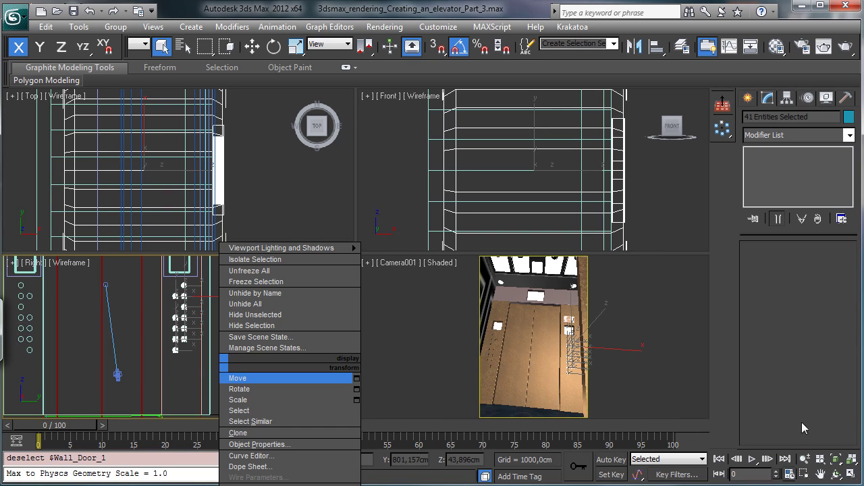
{"action": "left_click", "coordinate": [852, 474]}
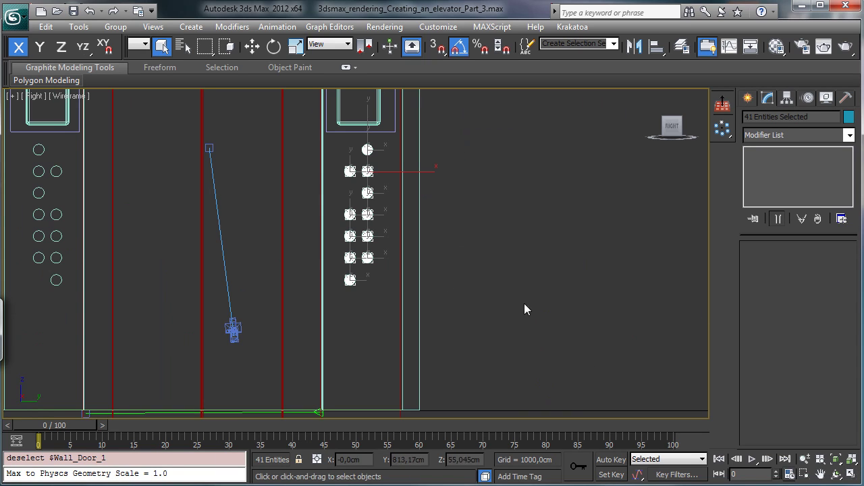
{"action": "left_click", "coordinate": [821, 475]}
{"action": "left_click_drag", "start_coordinate": [341, 245], "coordinate": [512, 246]}
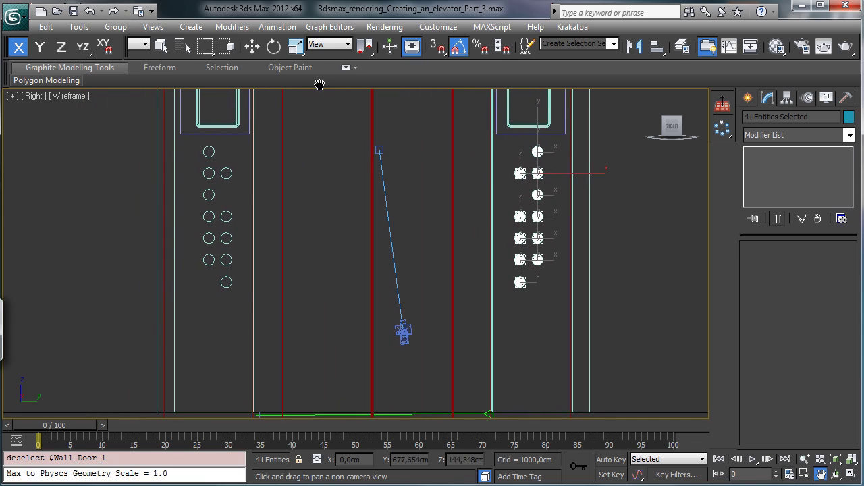
{"action": "left_click", "coordinate": [116, 26]}
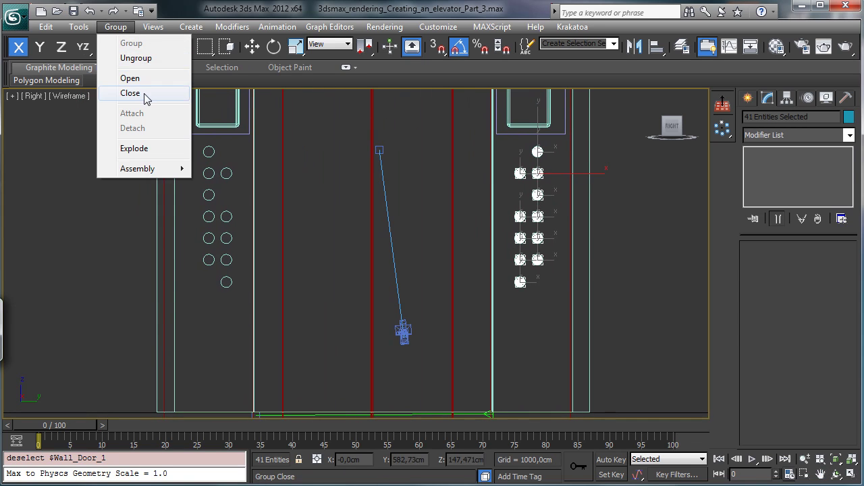
{"action": "left_click", "coordinate": [146, 92]}
Combine the selected button groups into one group named "Buttons"
{"action": "left_click", "coordinate": [122, 28]}
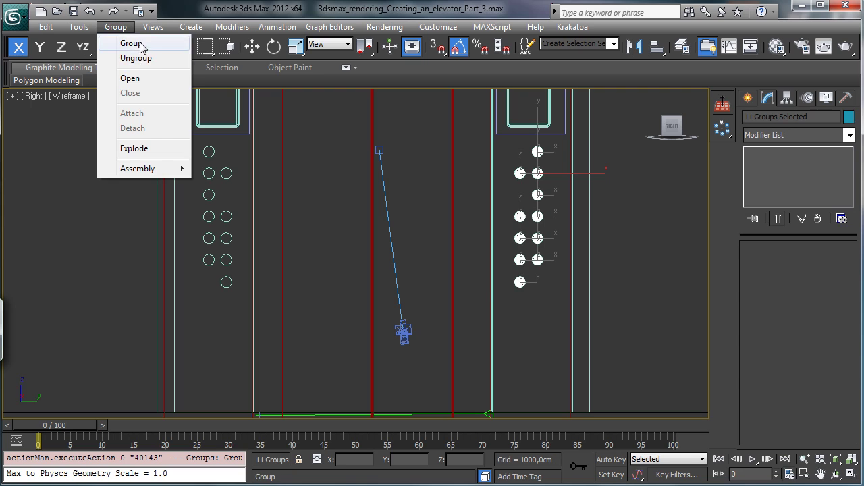
{"action": "left_click", "coordinate": [136, 42]}
{"action": "type", "text": "Button"}
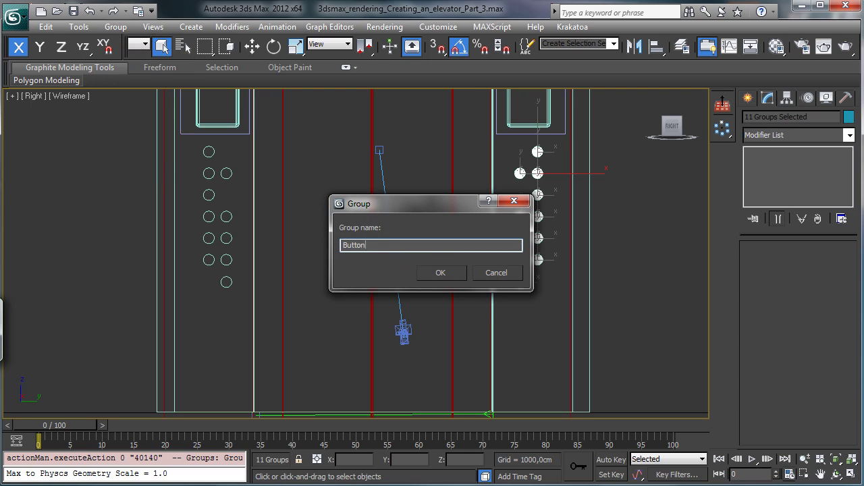
{"action": "type", "text": "s"}
{"action": "key", "text": "Return"}
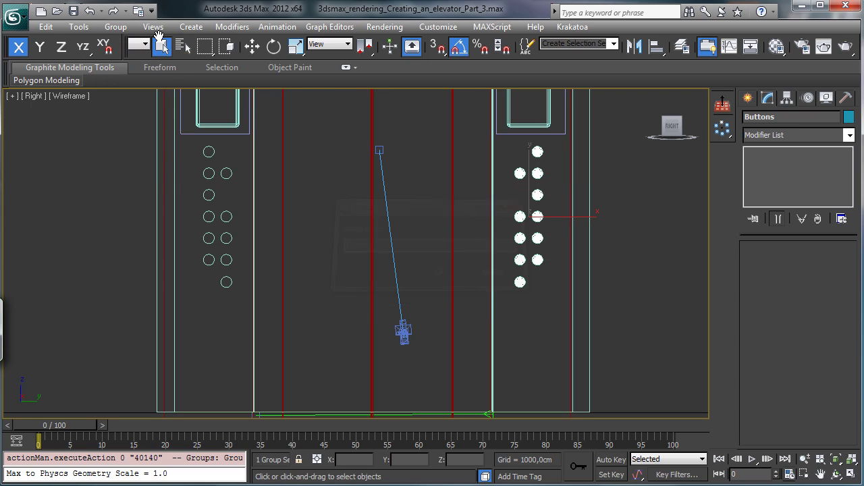
Mirror the Buttons group on the Y axis as an instance and move it along X onto the opposite panel's button holes
{"action": "left_click", "coordinate": [633, 47]}
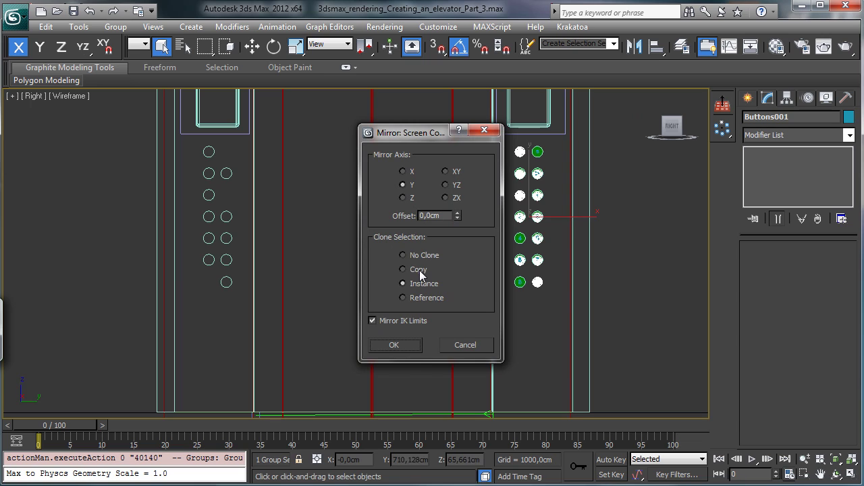
{"action": "left_click", "coordinate": [393, 345]}
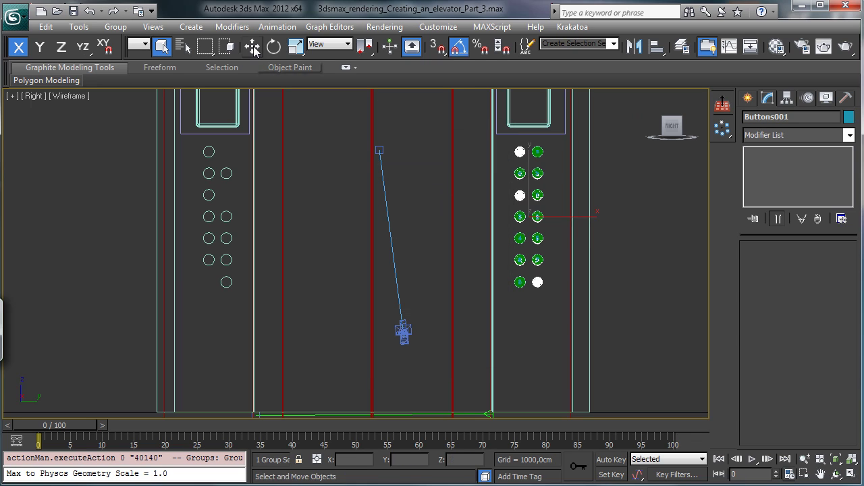
{"action": "key", "text": "w"}
{"action": "left_click_drag", "start_coordinate": [574, 215], "coordinate": [266, 221]}
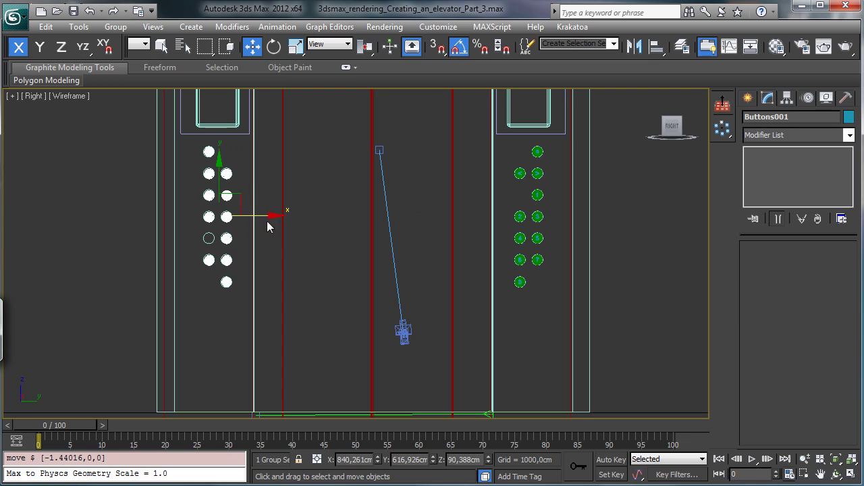
{"action": "left_click", "coordinate": [834, 462]}
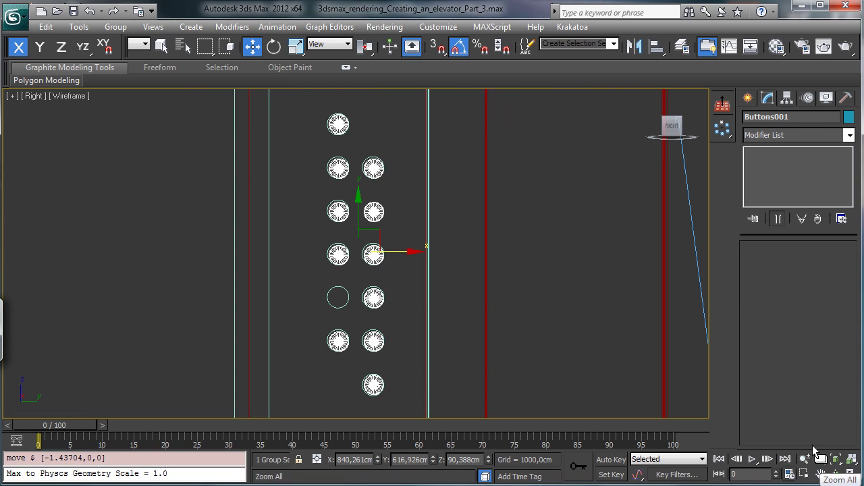
{"action": "mouse_move", "coordinate": [404, 253]}
{"action": "left_mouse_down"}
{"action": "mouse_move", "coordinate": [396, 251]}
{"action": "mouse_move", "coordinate": [404, 251]}
{"action": "left_mouse_up"}
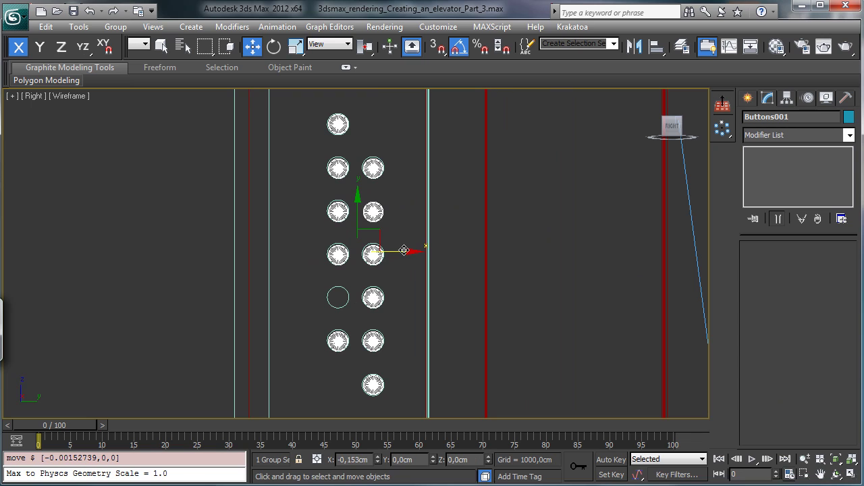
Nudge the mirrored button group upward along Y to line it up with the panel's button holes
{"action": "left_click_drag", "start_coordinate": [357, 211], "coordinate": [358, 209]}
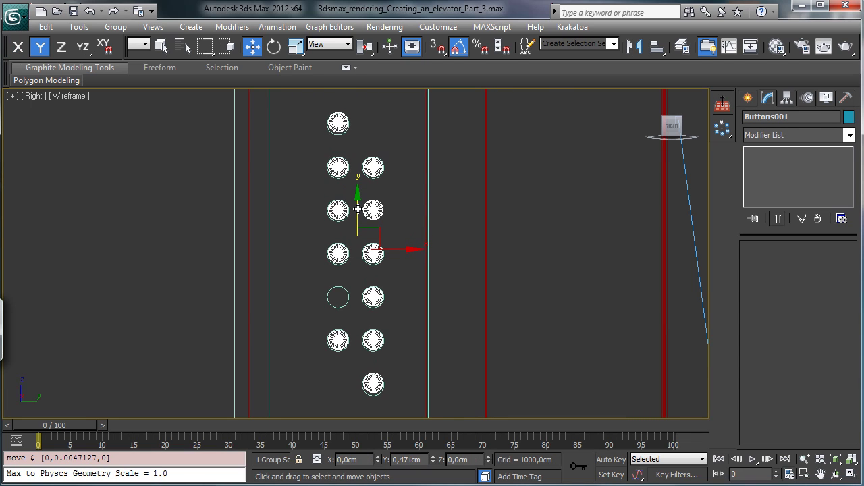
{"action": "left_click", "coordinate": [406, 210]}
{"action": "left_click", "coordinate": [428, 241]}
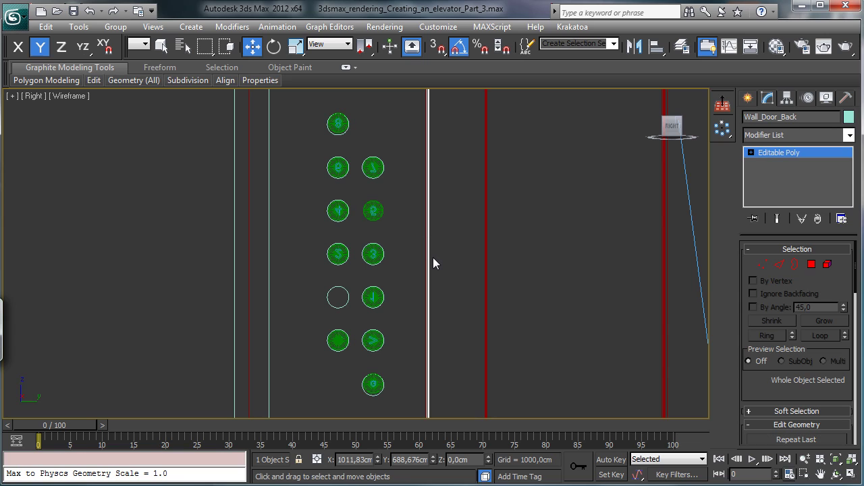
Try moving the Wall_Door_002 panel about 26.5 cm along X and undo the move
{"action": "left_click", "coordinate": [806, 460]}
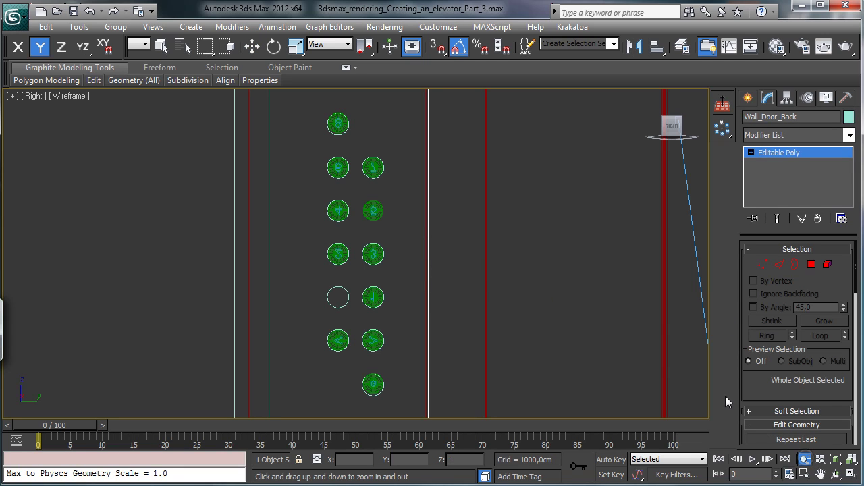
{"action": "left_click_drag", "start_coordinate": [571, 271], "coordinate": [593, 341]}
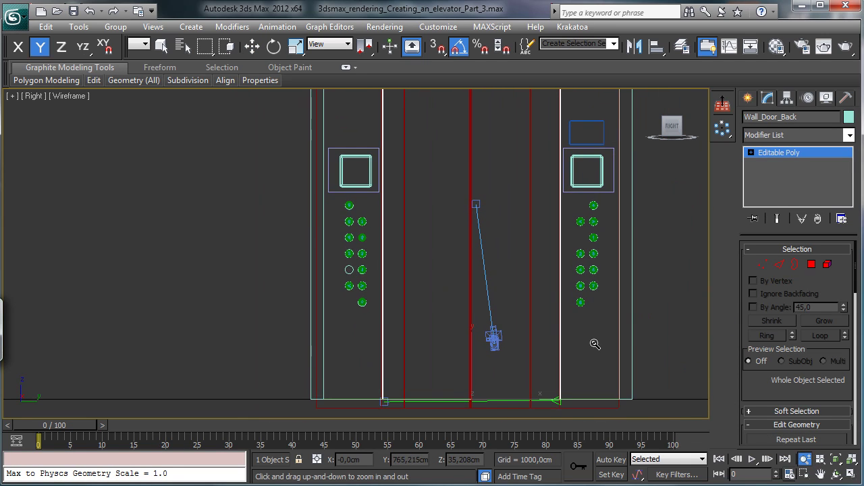
{"action": "left_click", "coordinate": [251, 48]}
{"action": "left_click", "coordinate": [341, 161]}
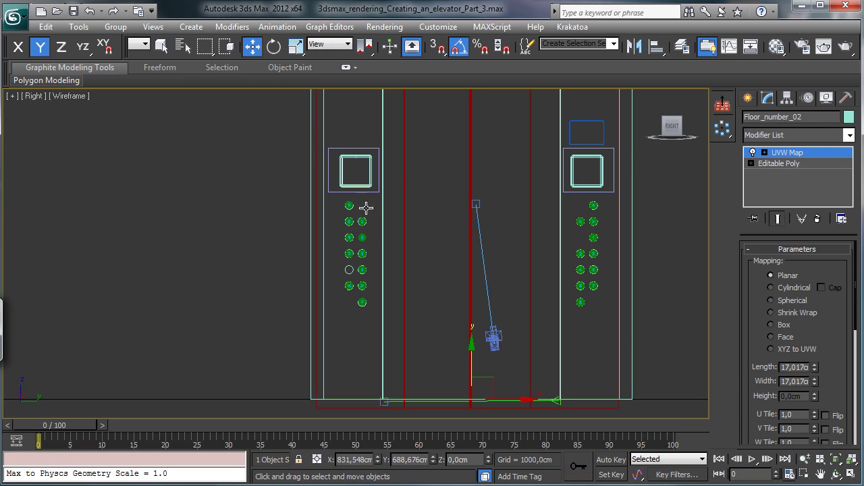
{"action": "left_click", "coordinate": [369, 155]}
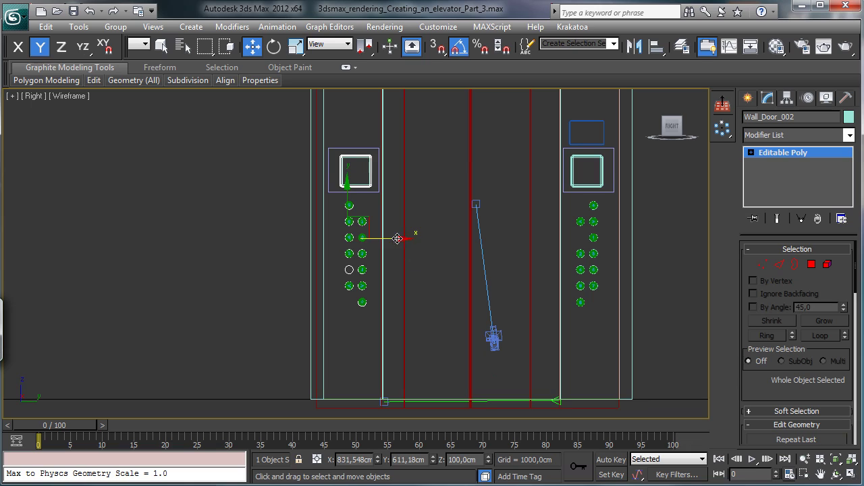
{"action": "left_click_drag", "start_coordinate": [397, 239], "coordinate": [438, 240]}
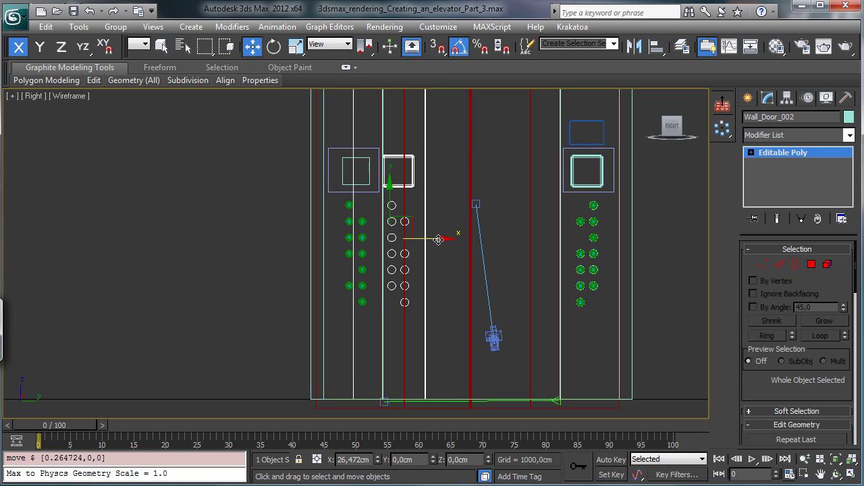
{"action": "key", "text": "ctrl"}
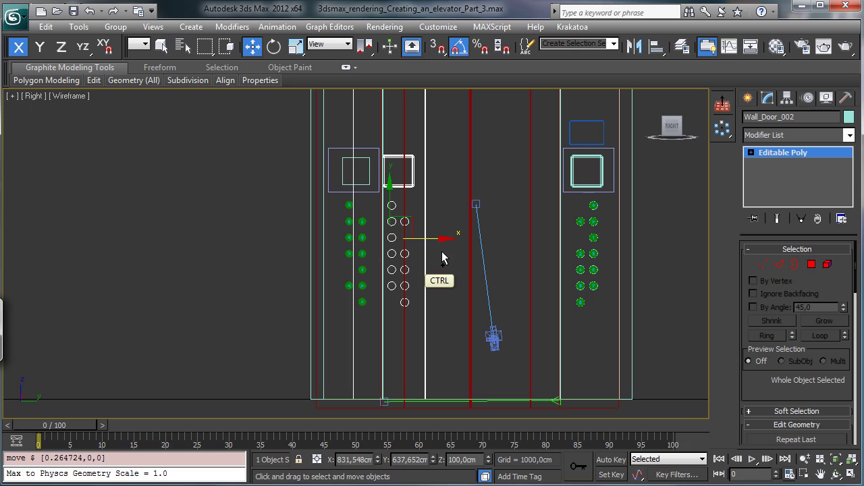
{"action": "key", "text": "ctrl+z"}
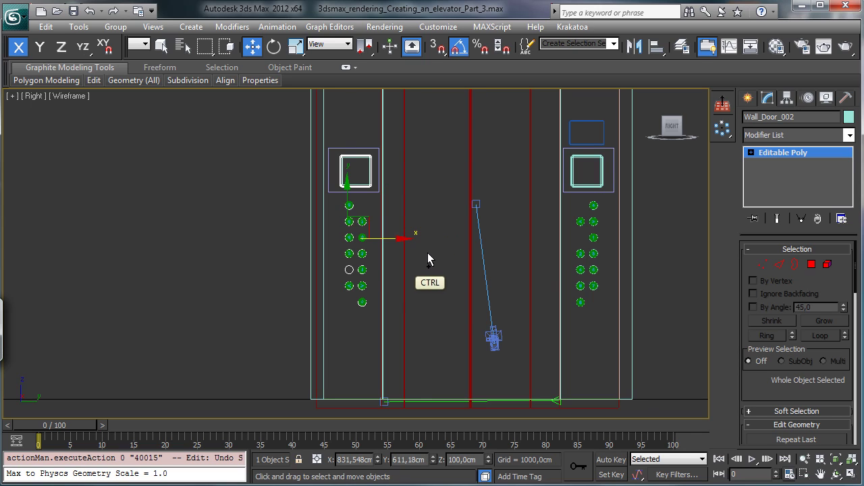
Rotate the mirrored Buttons001 group by -180 degrees and move it back over the panel's button holes
{"action": "left_click", "coordinate": [360, 222]}
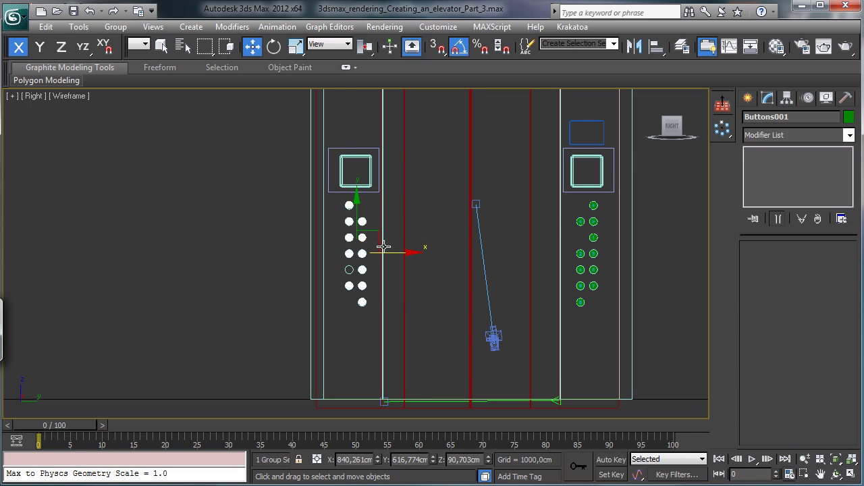
{"action": "key", "text": "e"}
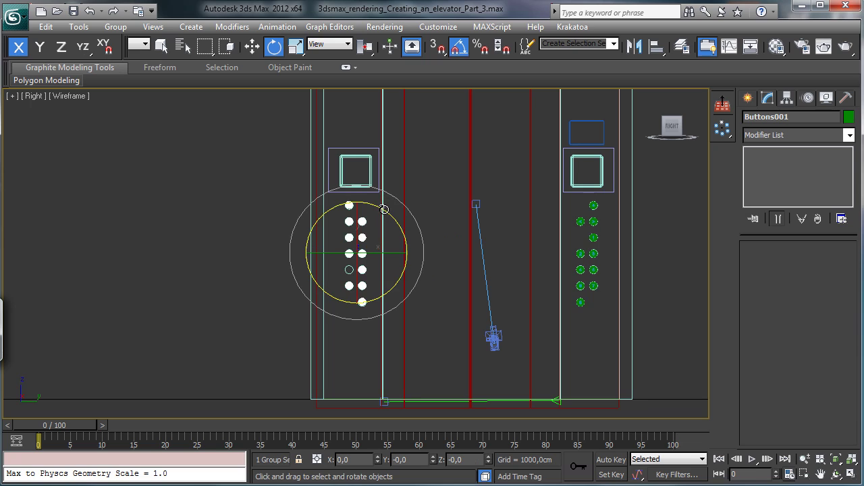
{"action": "left_click_drag", "start_coordinate": [384, 209], "coordinate": [452, 337]}
{"action": "left_click", "coordinate": [256, 48]}
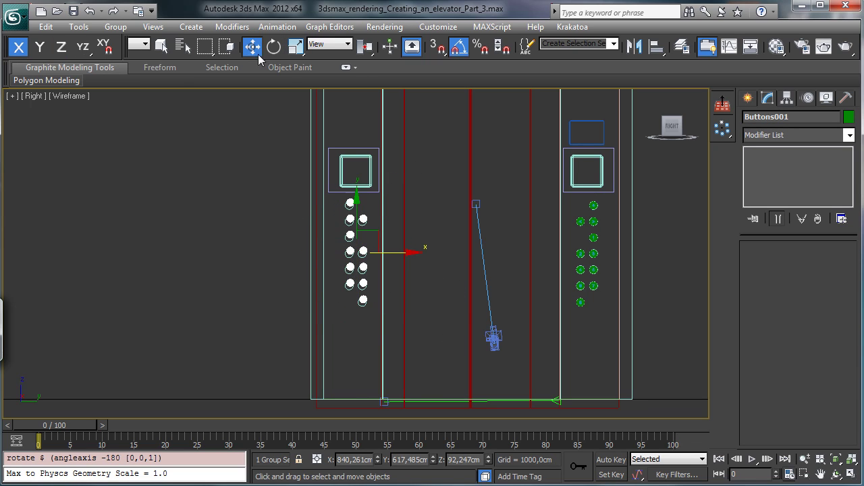
{"action": "left_click_drag", "start_coordinate": [376, 233], "coordinate": [374, 236]}
Adjust the mirrored group's position with exact transform values, setting its world X to 839.976 cm
{"action": "left_click", "coordinate": [803, 474]}
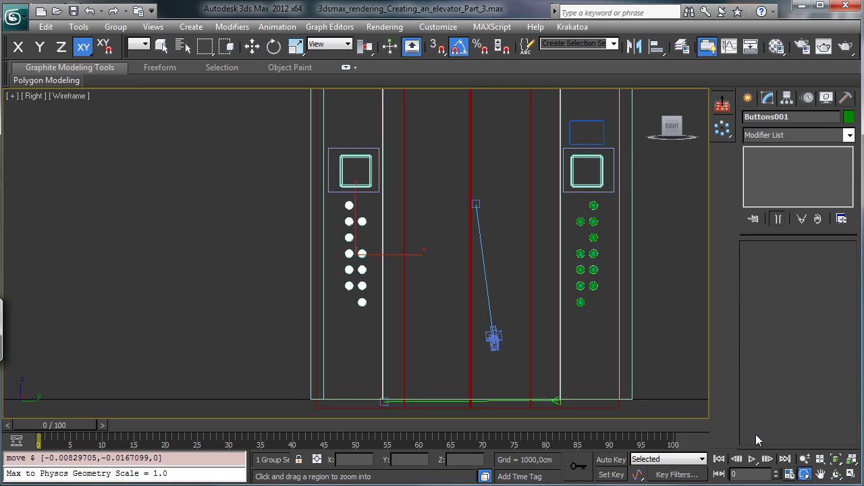
{"action": "left_click_drag", "start_coordinate": [332, 187], "coordinate": [457, 324]}
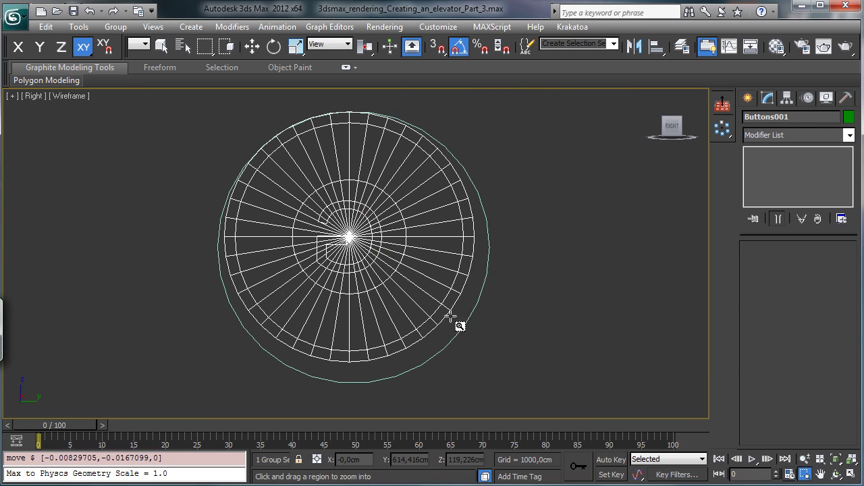
{"action": "left_click", "coordinate": [253, 47]}
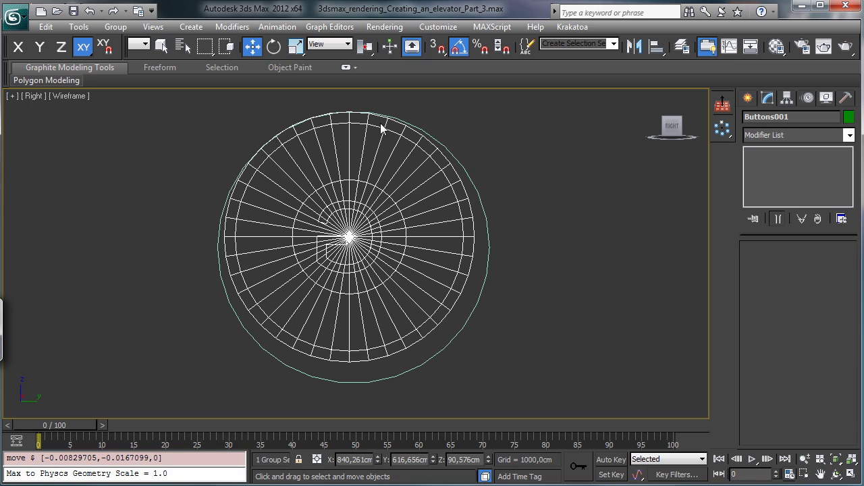
{"action": "right_click", "coordinate": [252, 47]}
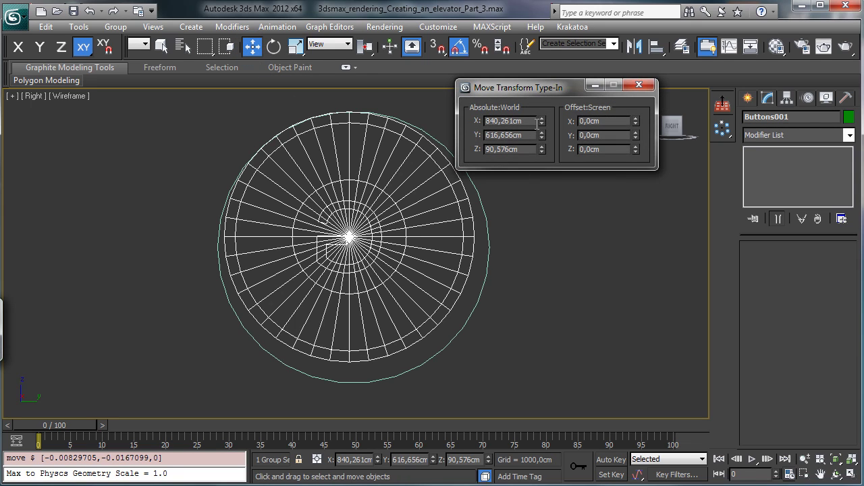
{"action": "left_click_drag", "start_coordinate": [542, 120], "coordinate": [542, 136]}
{"action": "left_click", "coordinate": [639, 84]}
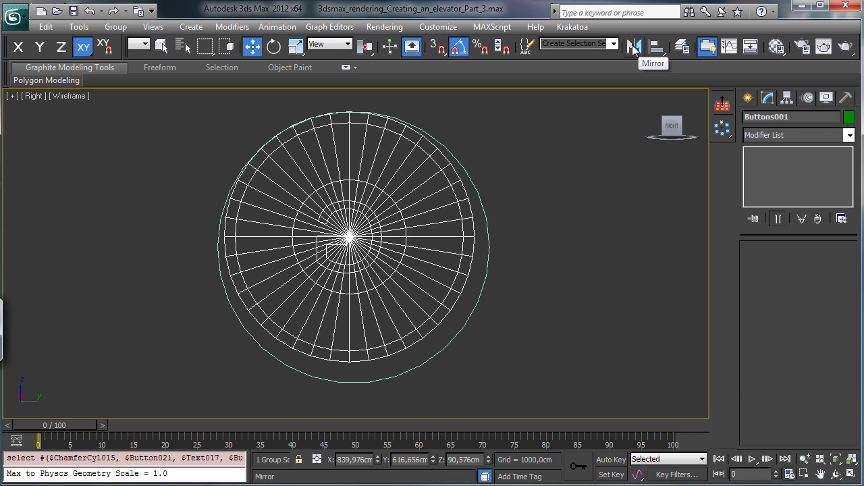
Delete the misplaced mirrored group and mirror the original Buttons group on the Y axis as a copy with a -20 cm offset
{"action": "key", "text": "Delete"}
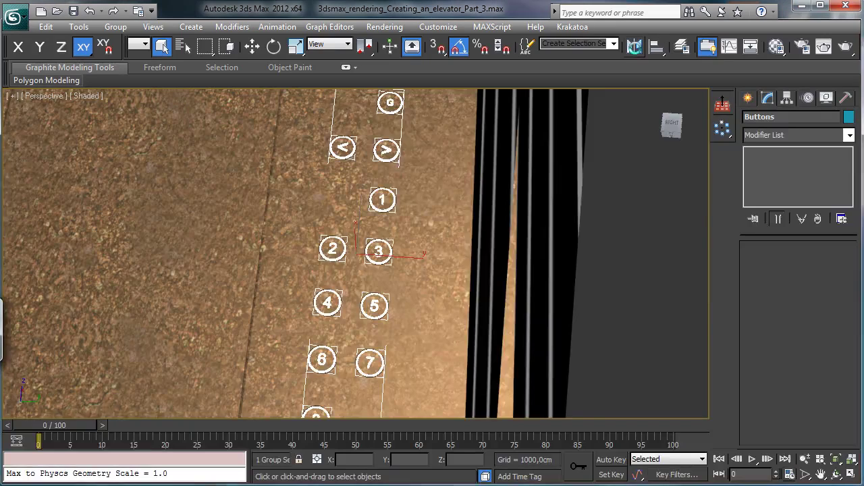
{"action": "left_click", "coordinate": [634, 46]}
{"action": "left_click_drag", "start_coordinate": [433, 135], "coordinate": [623, 111]}
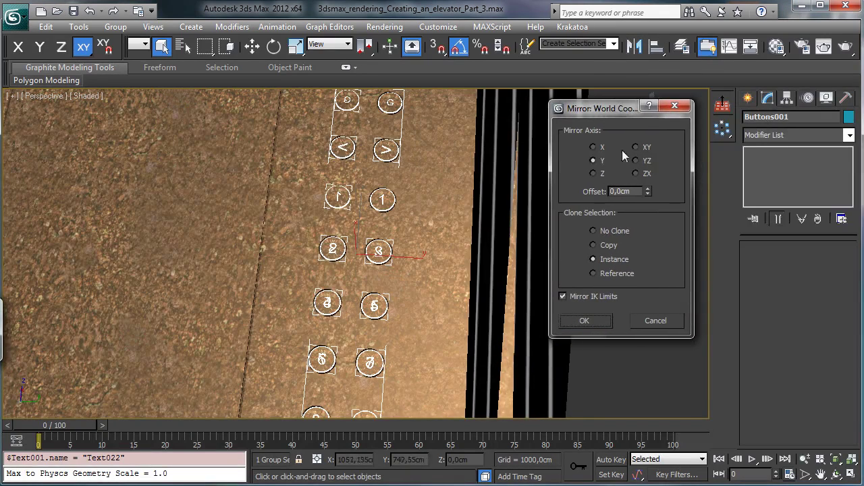
{"action": "left_click", "coordinate": [593, 147]}
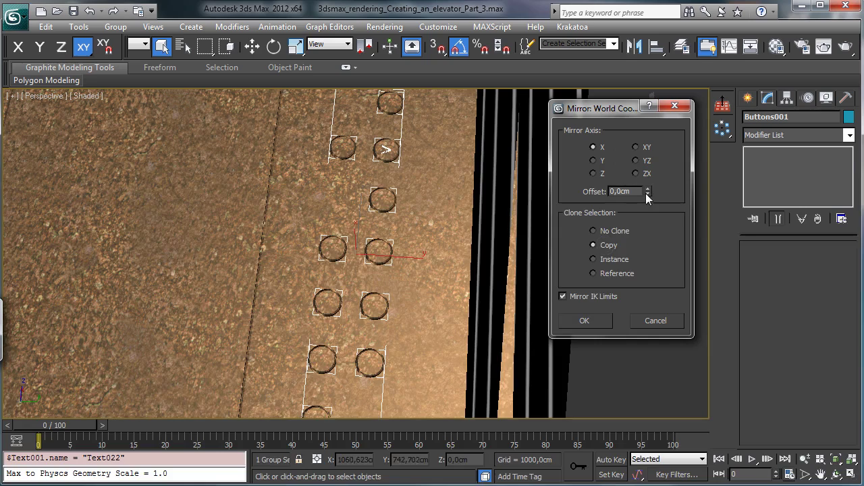
{"action": "mouse_move", "coordinate": [646, 194]}
{"action": "left_mouse_down"}
{"action": "mouse_move", "coordinate": [649, 212]}
{"action": "mouse_move", "coordinate": [645, 180]}
{"action": "mouse_move", "coordinate": [646, 193]}
{"action": "left_mouse_up"}
{"action": "left_click", "coordinate": [594, 161]}
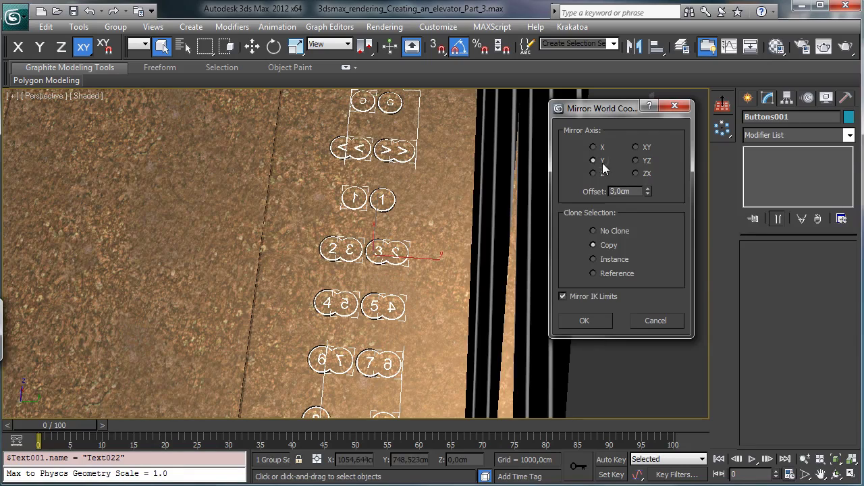
{"action": "left_click_drag", "start_coordinate": [648, 191], "coordinate": [645, 207]}
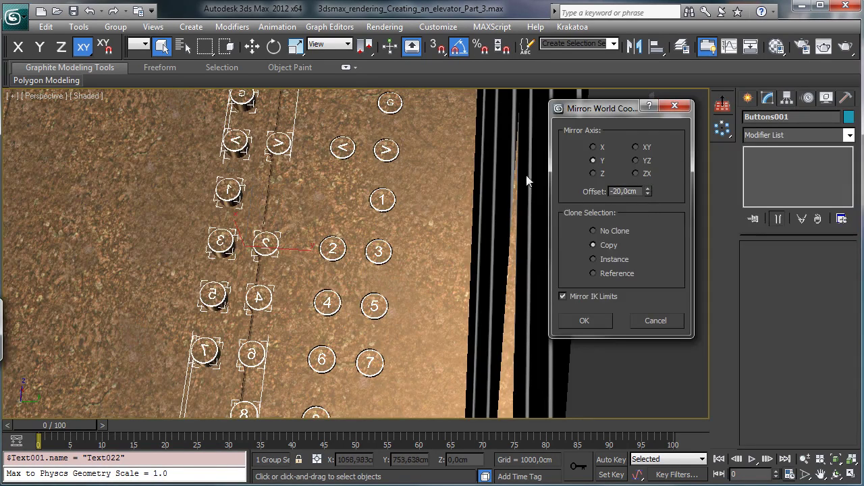
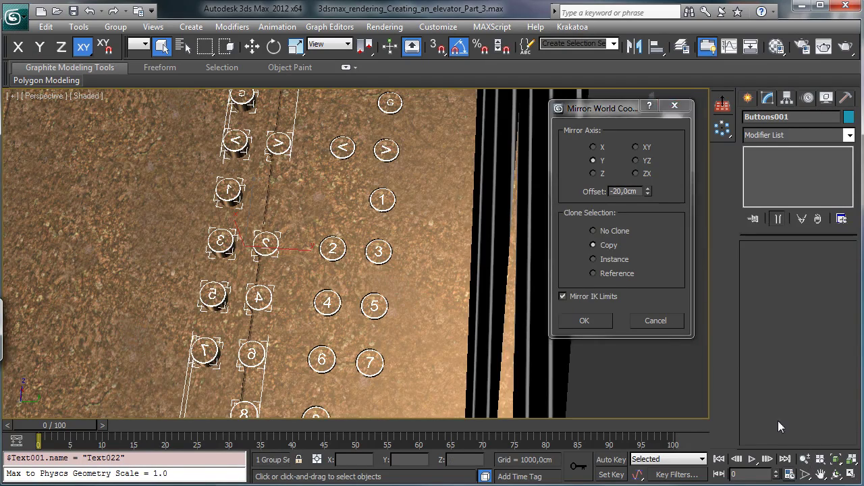
{"action": "left_click", "coordinate": [600, 323]}
Move the mirrored copy along the Y axis onto the opposite panel's button holes in the perspective view
{"action": "left_click", "coordinate": [805, 459]}
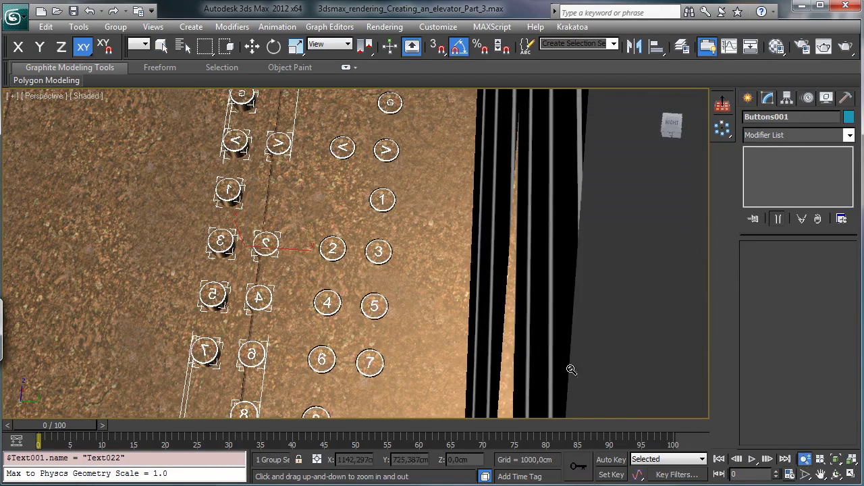
{"action": "left_click_drag", "start_coordinate": [570, 366], "coordinate": [466, 338]}
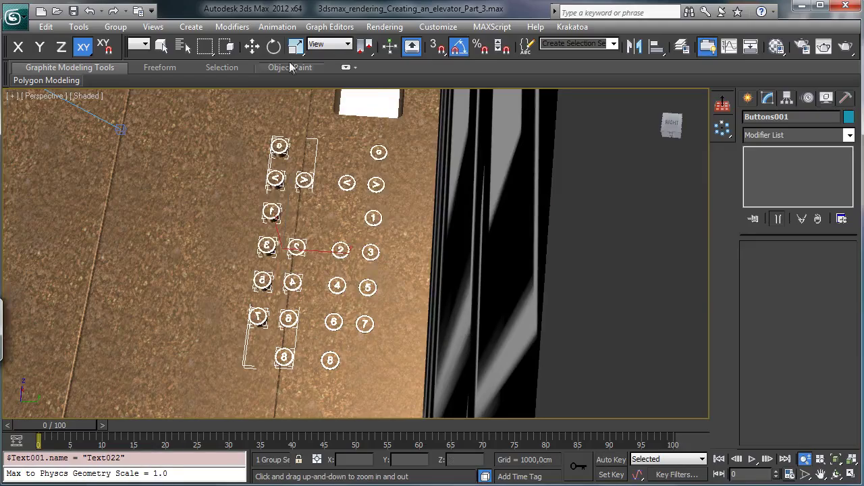
{"action": "left_click", "coordinate": [253, 46]}
{"action": "left_click_drag", "start_coordinate": [297, 251], "coordinate": [40, 231]}
{"action": "left_click", "coordinate": [821, 474]}
{"action": "left_click_drag", "start_coordinate": [393, 322], "coordinate": [614, 297]}
{"action": "left_click", "coordinate": [253, 46]}
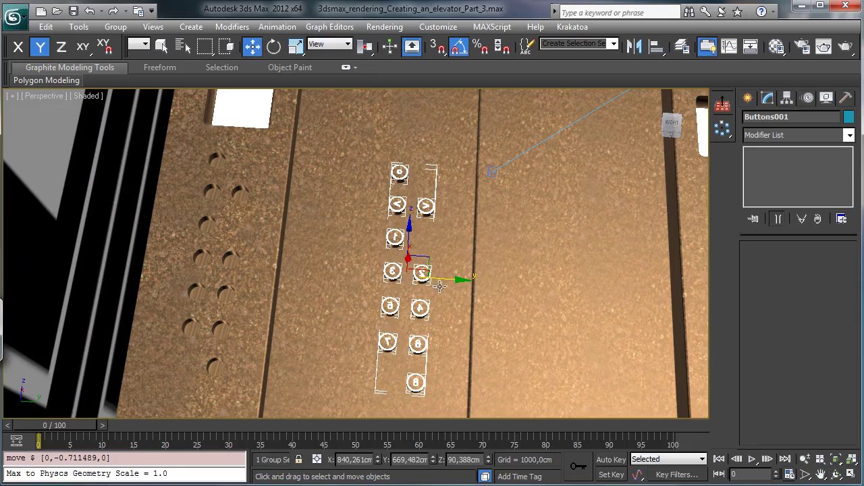
{"action": "left_click_drag", "start_coordinate": [445, 279], "coordinate": [253, 266]}
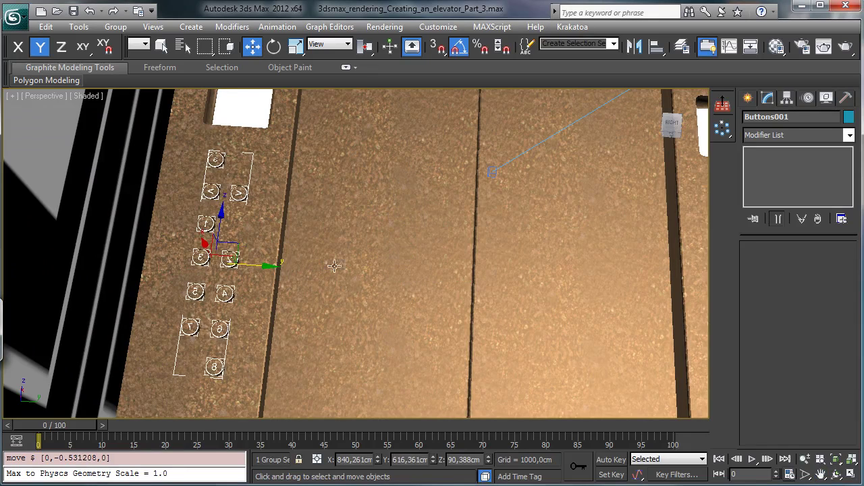
Centre the mirrored group in the button holes in the Right view by shifting it horizontally to world Y 616.722 cm
{"action": "left_click", "coordinate": [851, 474]}
{"action": "right_click", "coordinate": [182, 309]}
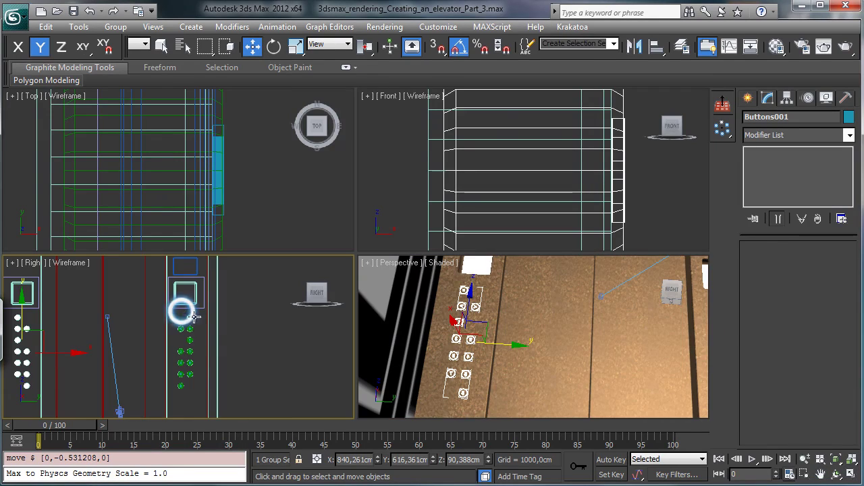
{"action": "left_click", "coordinate": [850, 474]}
{"action": "left_click", "coordinate": [804, 474]}
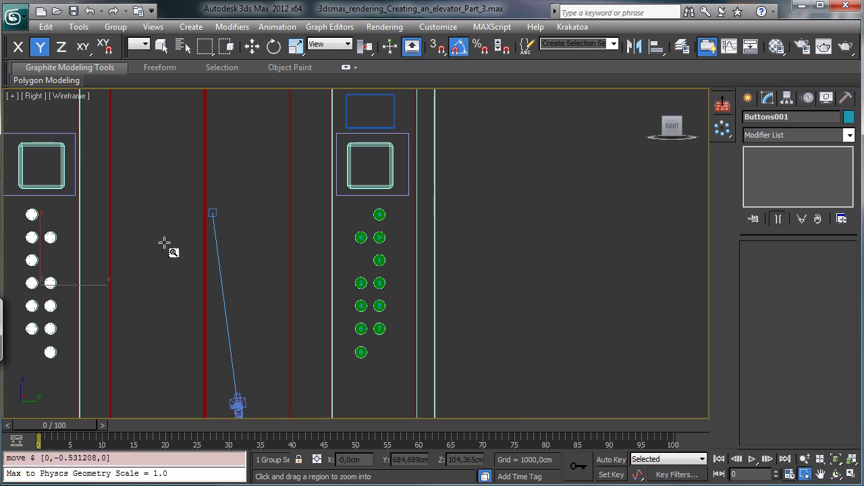
{"action": "left_click_drag", "start_coordinate": [19, 205], "coordinate": [56, 238]}
{"action": "left_click_drag", "start_coordinate": [267, 144], "coordinate": [462, 326]}
{"action": "key", "text": "w"}
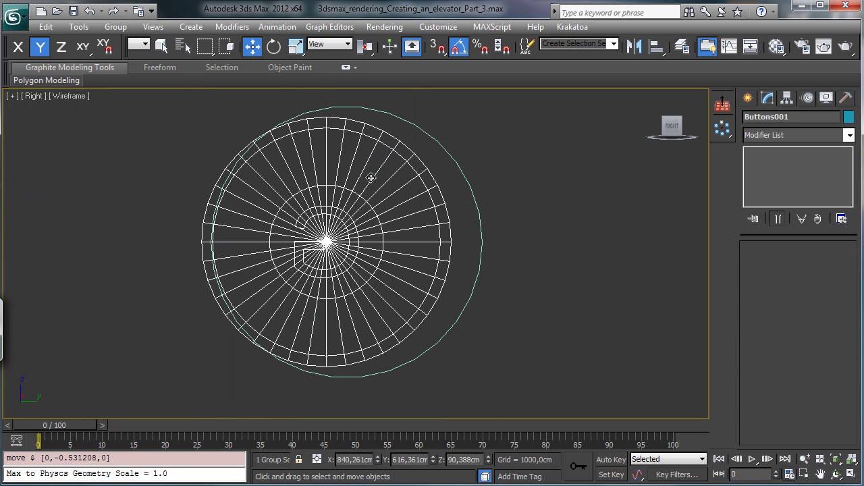
{"action": "right_click", "coordinate": [255, 49]}
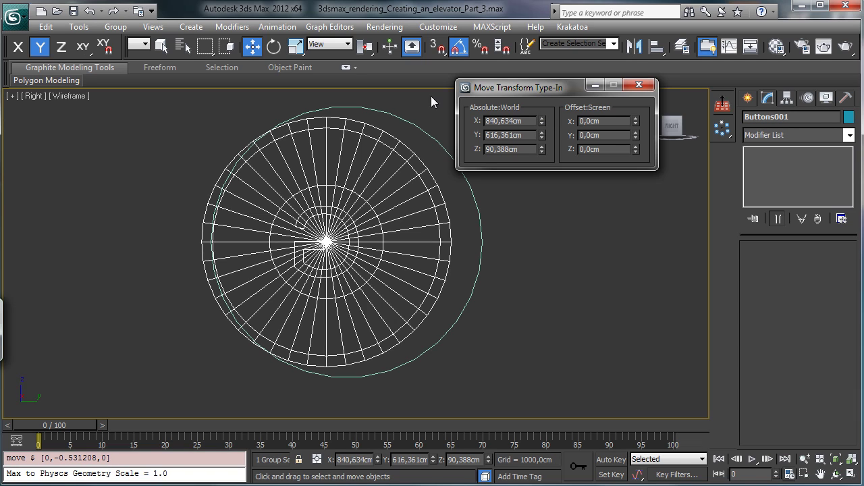
{"action": "left_click", "coordinate": [89, 11]}
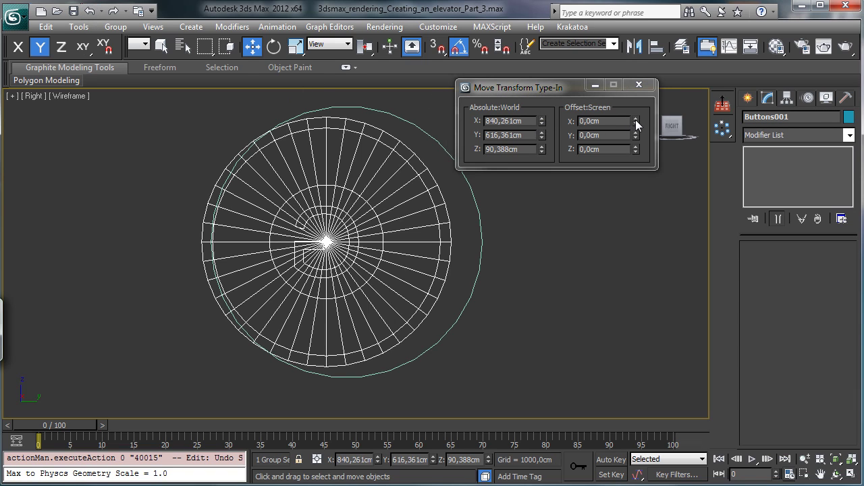
{"action": "left_click_drag", "start_coordinate": [636, 124], "coordinate": [641, 100]}
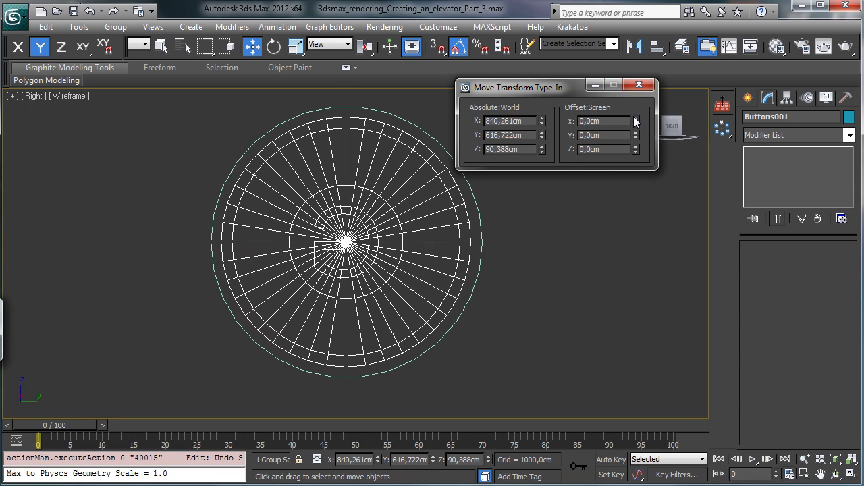
Open the mirrored Buttons001 group and the nested group of its G button for editing
{"action": "left_click", "coordinate": [115, 27]}
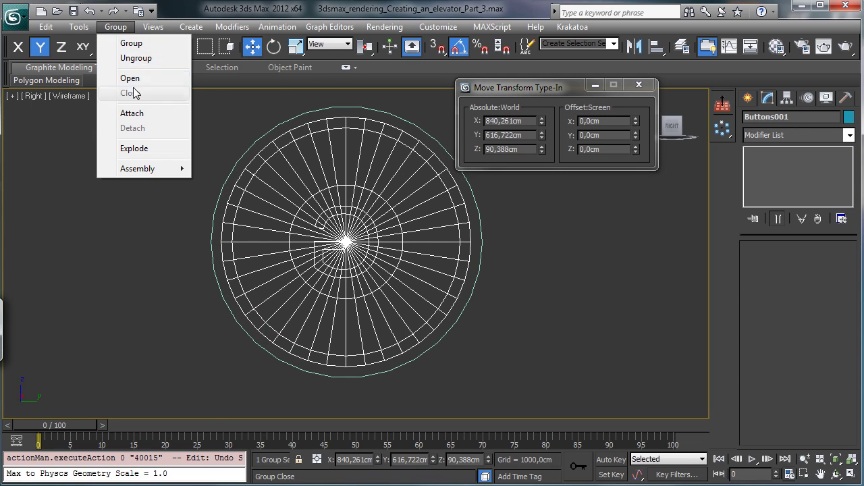
{"action": "left_click", "coordinate": [130, 78]}
{"action": "left_click", "coordinate": [337, 220]}
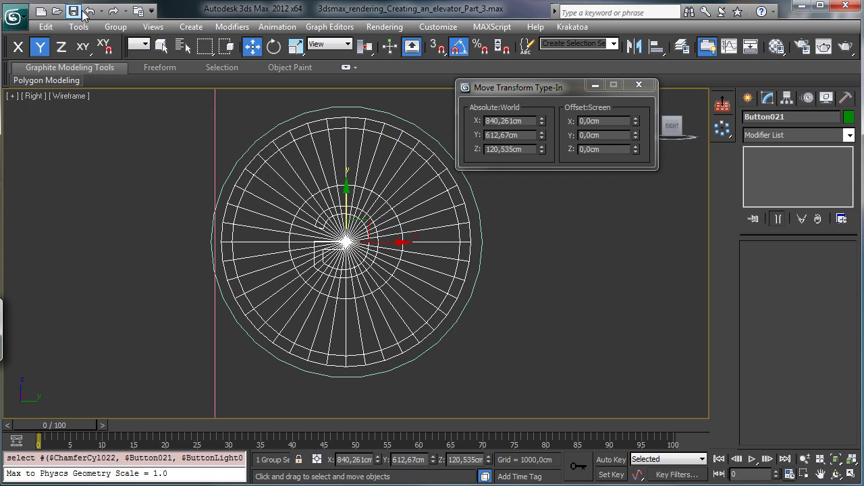
{"action": "left_click", "coordinate": [116, 26]}
{"action": "left_click", "coordinate": [146, 91]}
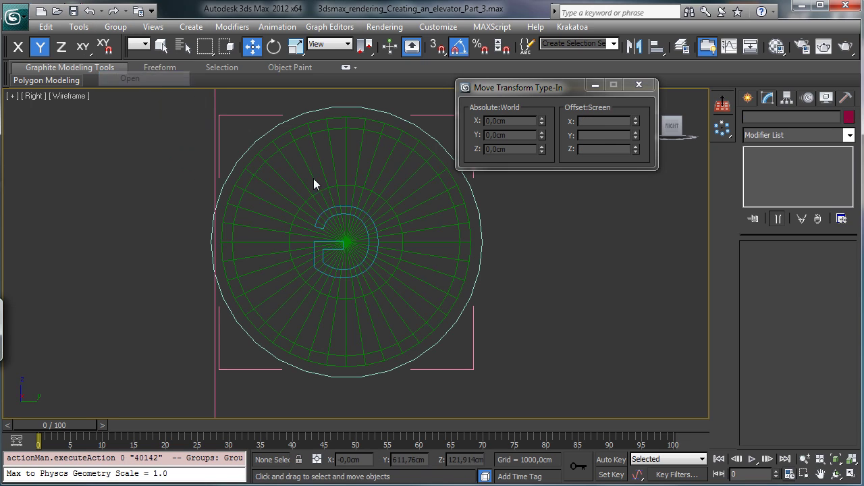
Flip the reversed letter G so it reads correctly by mirroring it on the X axis with No Clone
{"action": "left_click", "coordinate": [321, 226]}
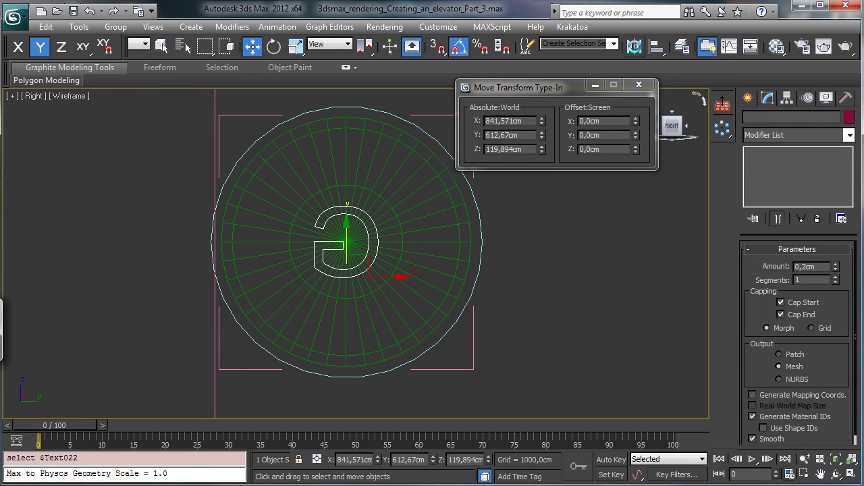
{"action": "left_click", "coordinate": [634, 45]}
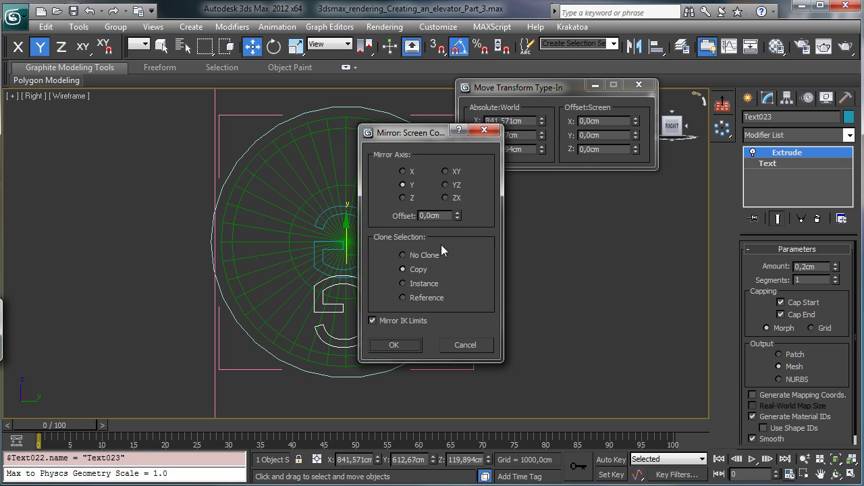
{"action": "left_click", "coordinate": [403, 255]}
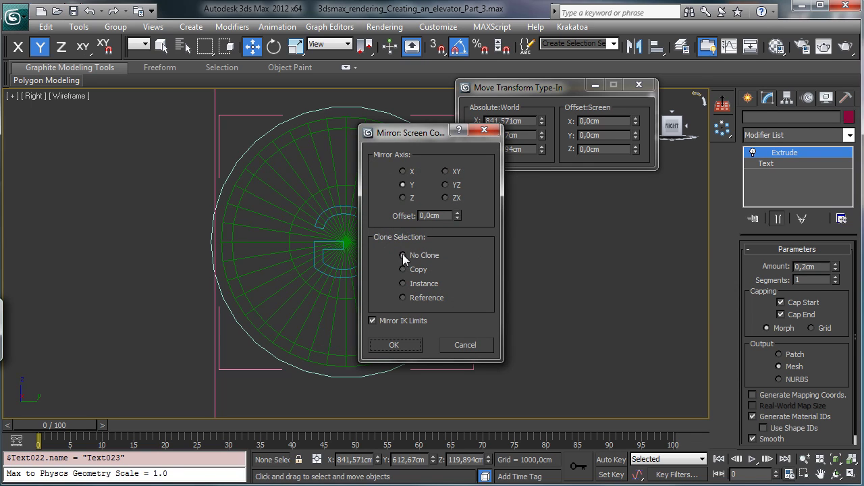
{"action": "left_click", "coordinate": [408, 172]}
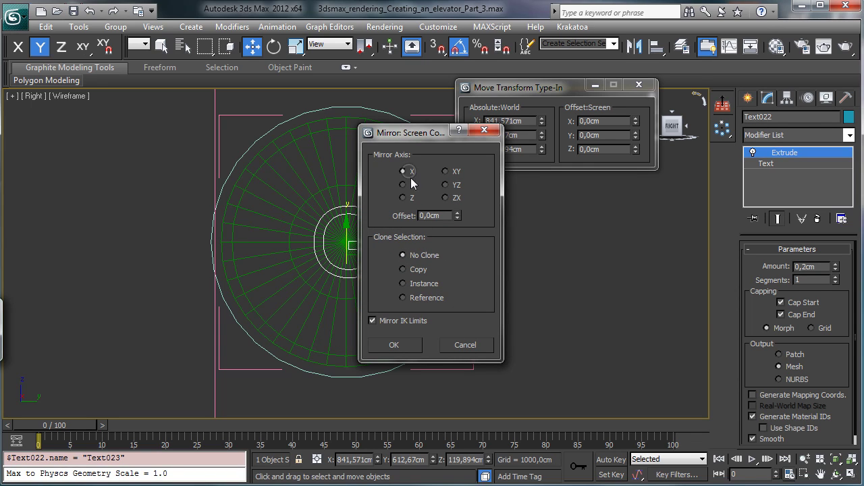
{"action": "left_click", "coordinate": [396, 345]}
Open the nested group of the button labelled 1 in the Right view
{"action": "left_click", "coordinate": [819, 474]}
{"action": "left_click_drag", "start_coordinate": [569, 342], "coordinate": [522, 137]}
{"action": "left_click_drag", "start_coordinate": [518, 324], "coordinate": [470, 159]}
{"action": "left_click_drag", "start_coordinate": [499, 336], "coordinate": [506, 168]}
{"action": "left_click_drag", "start_coordinate": [482, 332], "coordinate": [501, 180]}
{"action": "left_click_drag", "start_coordinate": [467, 329], "coordinate": [518, 225]}
{"action": "left_click", "coordinate": [162, 46]}
{"action": "left_click", "coordinate": [305, 225]}
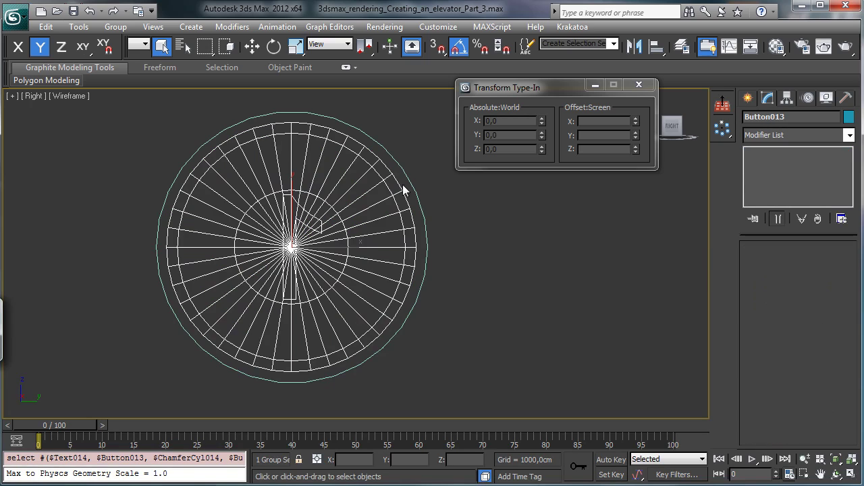
{"action": "left_click", "coordinate": [116, 26]}
{"action": "left_click", "coordinate": [146, 79]}
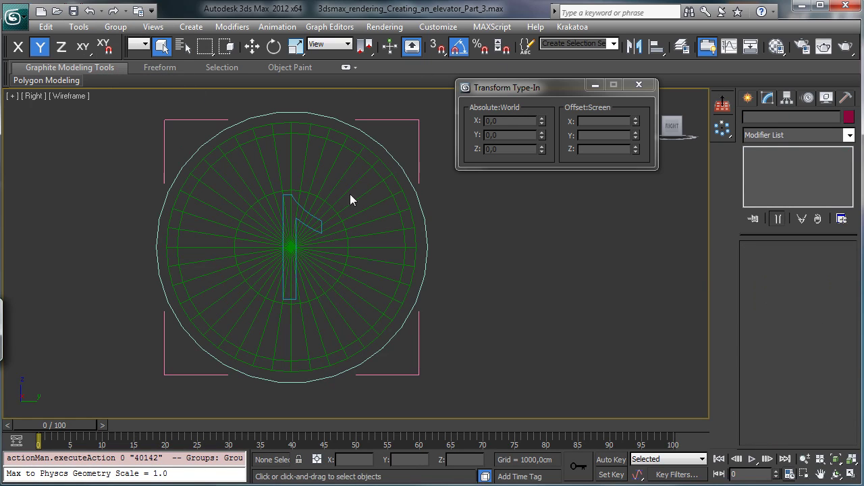
Mirror the number 1 on the X axis with No Clone and centre it on its button at world Y 612.431 cm
{"action": "left_click", "coordinate": [294, 197]}
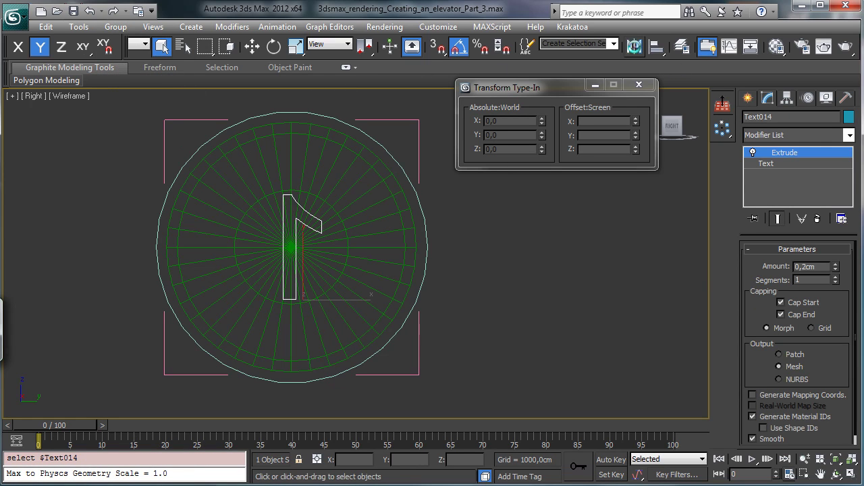
{"action": "left_click", "coordinate": [634, 45]}
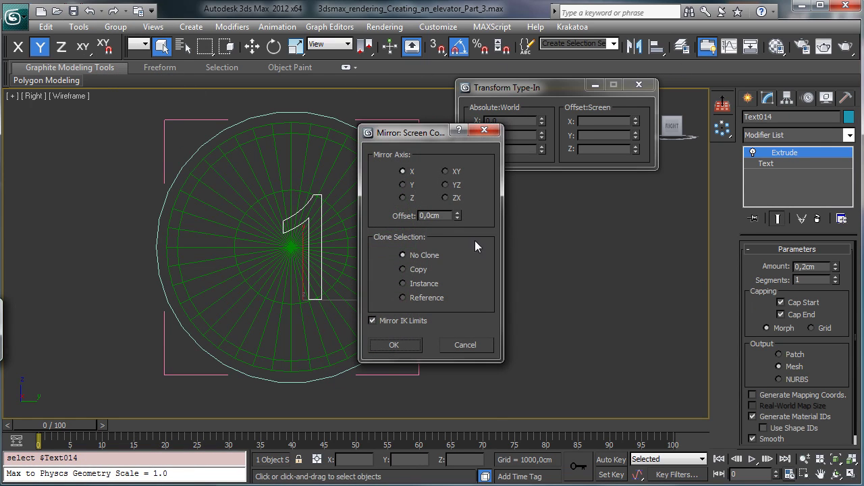
{"action": "left_click", "coordinate": [404, 344]}
{"action": "left_click", "coordinate": [252, 45]}
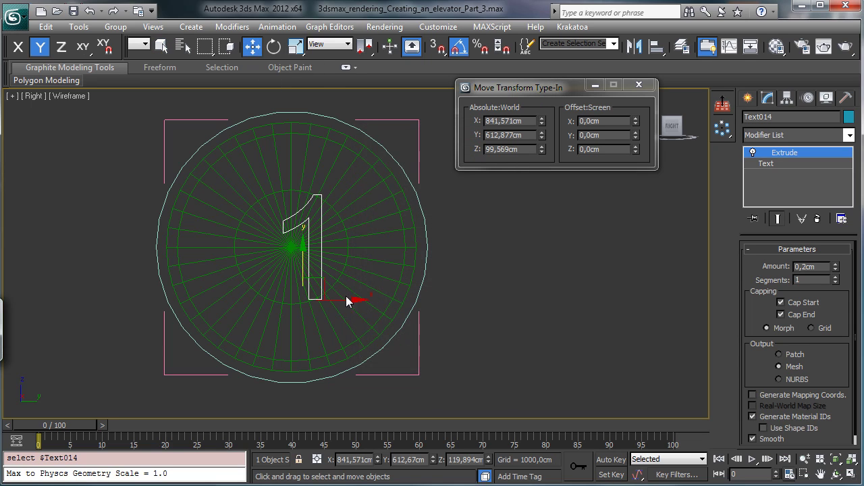
{"action": "left_click_drag", "start_coordinate": [347, 301], "coordinate": [321, 301]}
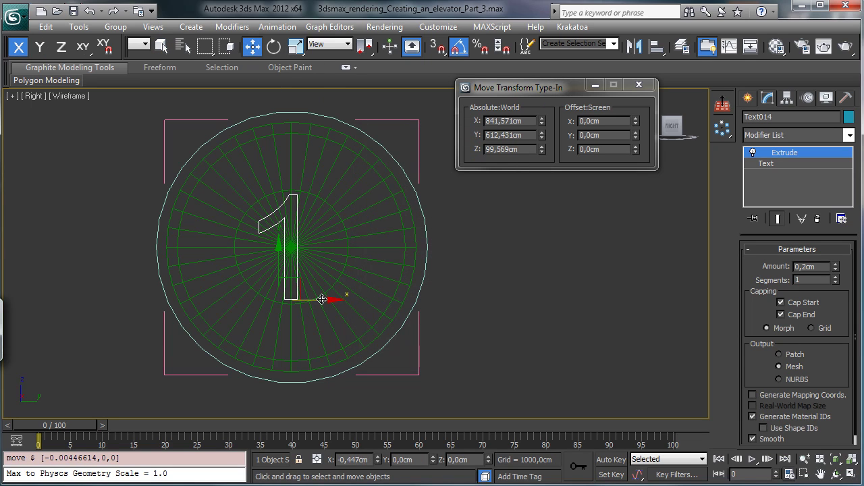
Open the group of the button labelled 3 and mirror its number on the X axis with No Clone
{"action": "left_click", "coordinate": [804, 459]}
{"action": "left_click_drag", "start_coordinate": [607, 330], "coordinate": [605, 396]}
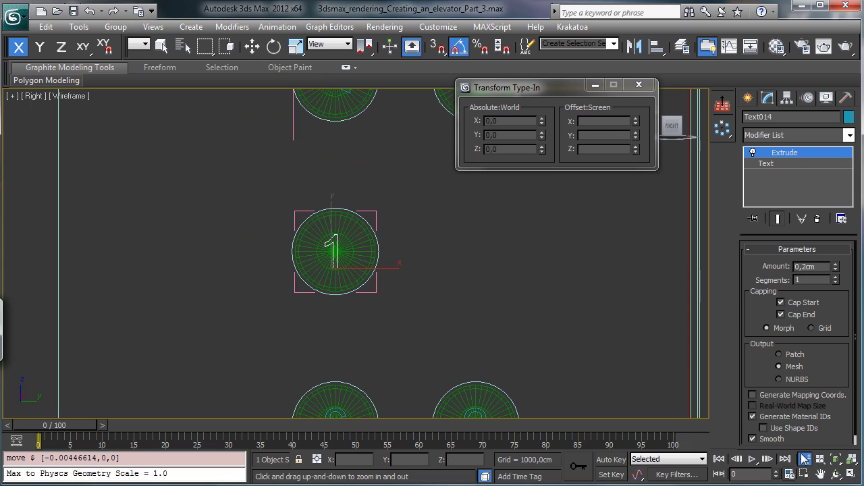
{"action": "left_click", "coordinate": [820, 474]}
{"action": "left_click_drag", "start_coordinate": [530, 325], "coordinate": [496, 142]}
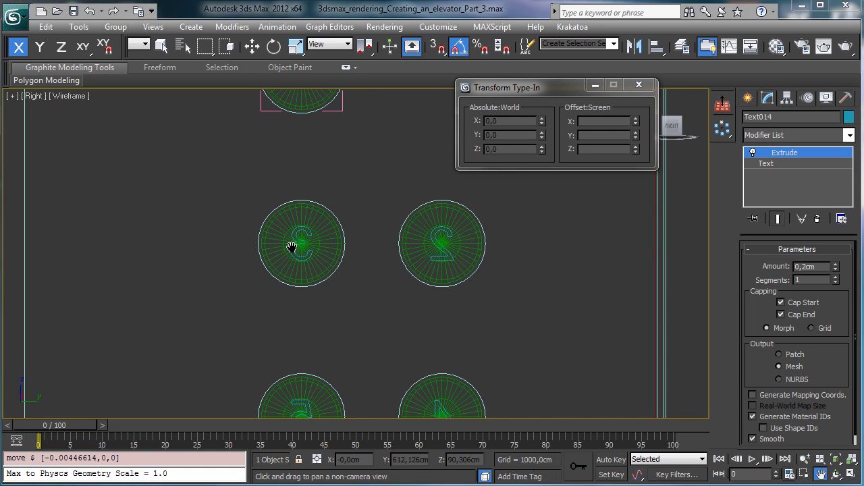
{"action": "left_click", "coordinate": [162, 46]}
{"action": "left_click", "coordinate": [297, 237]}
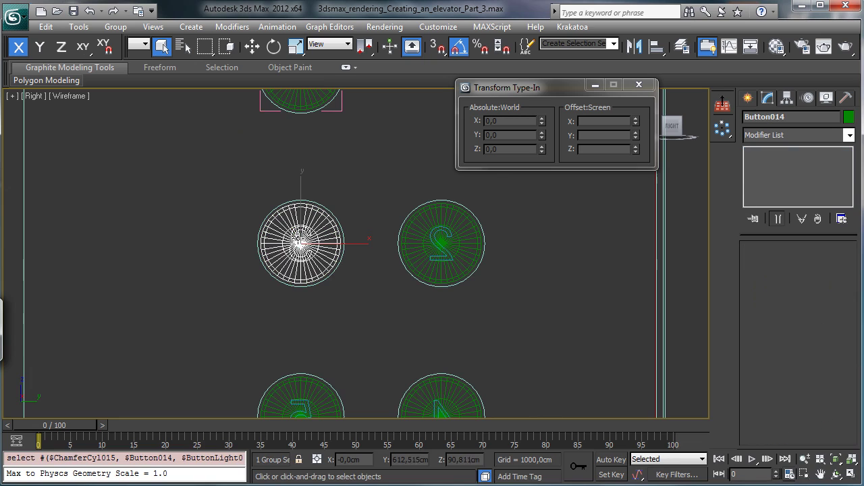
{"action": "left_click", "coordinate": [116, 27]}
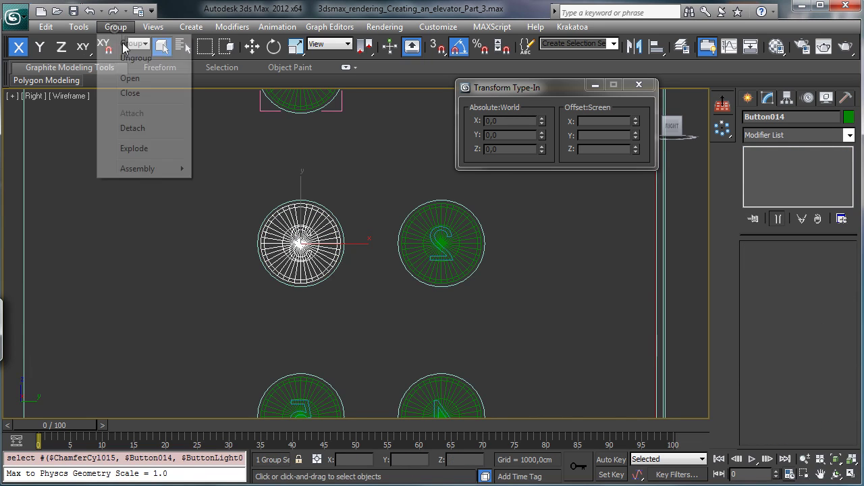
{"action": "left_click", "coordinate": [134, 85]}
{"action": "left_click", "coordinate": [297, 244]}
{"action": "left_click", "coordinate": [300, 242]}
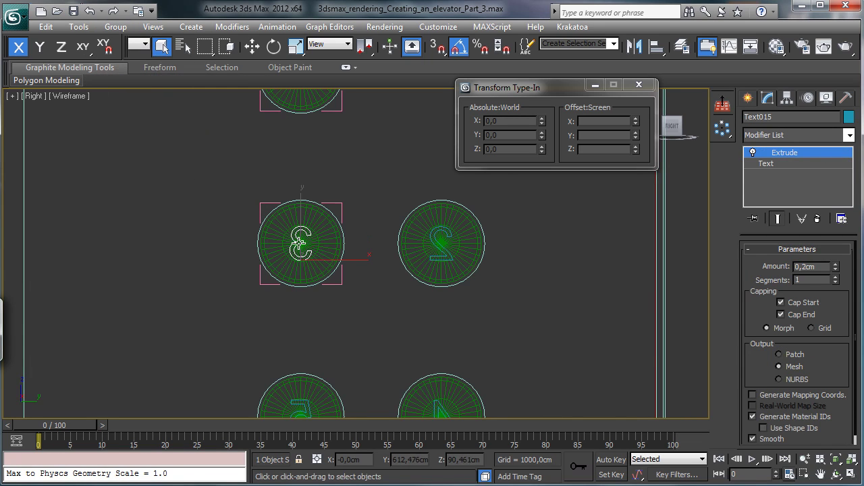
{"action": "left_click", "coordinate": [634, 45]}
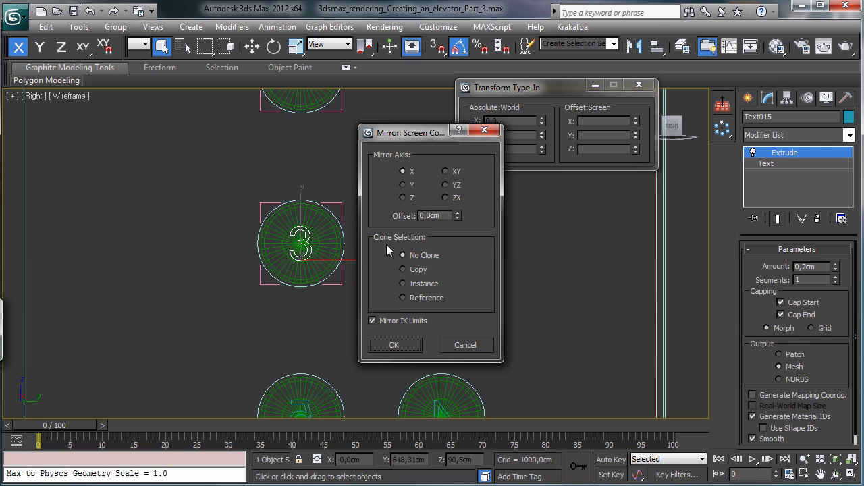
{"action": "left_click", "coordinate": [395, 345]}
Open the group of the button labelled 2 and mirror its number on the X axis with No Clone
{"action": "left_click", "coordinate": [429, 238]}
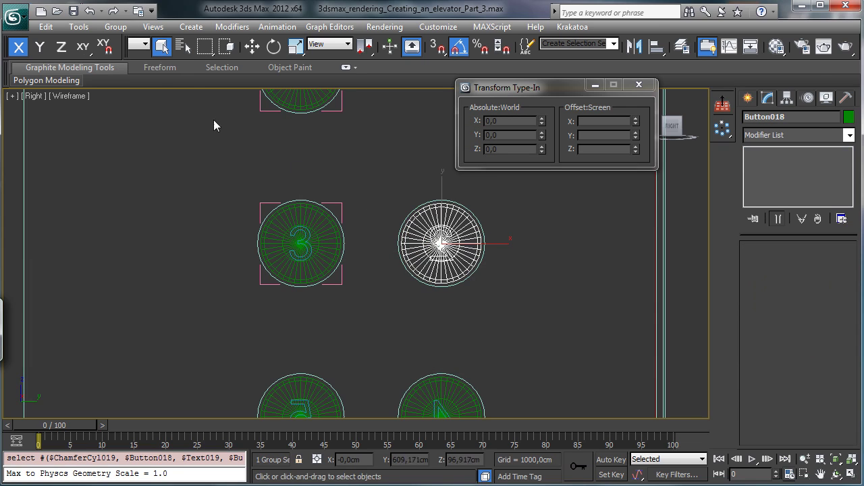
{"action": "left_click", "coordinate": [116, 26]}
{"action": "left_click", "coordinate": [126, 78]}
{"action": "left_click", "coordinate": [439, 233]}
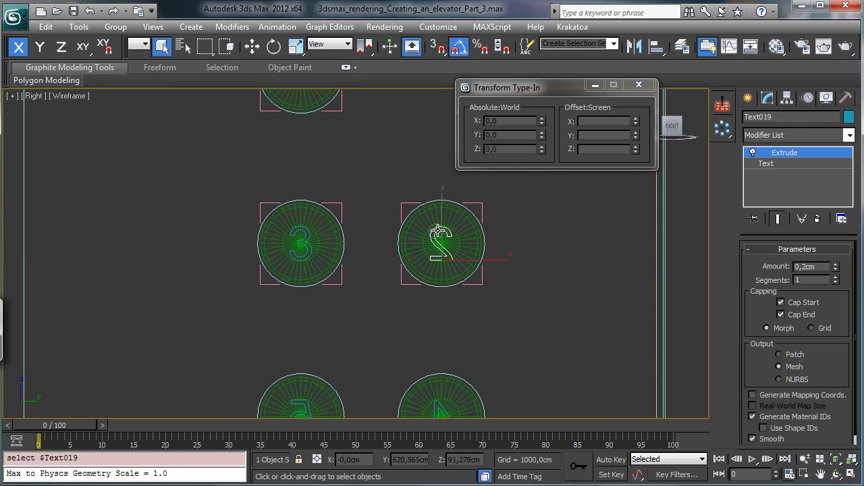
{"action": "left_click", "coordinate": [634, 46]}
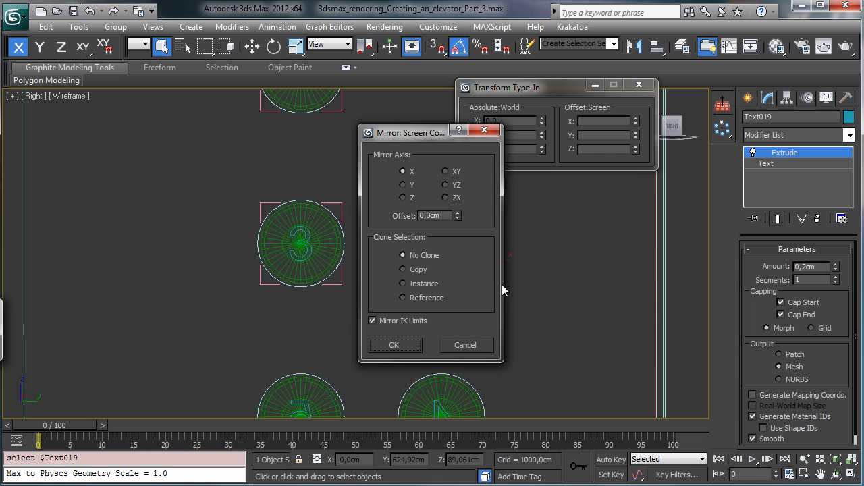
{"action": "left_click", "coordinate": [396, 345]}
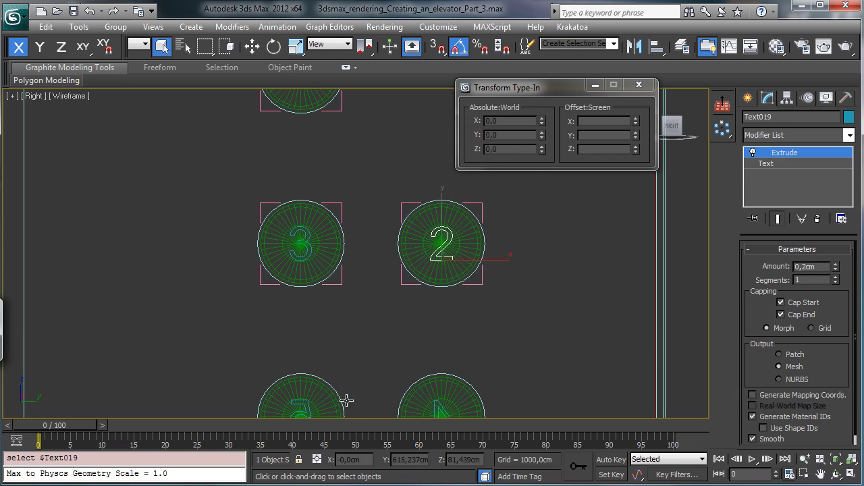
Open the group of the button labelled 4 and mirror its number on the X axis with No Clone
{"action": "left_click", "coordinate": [806, 459]}
{"action": "left_click_drag", "start_coordinate": [498, 305], "coordinate": [386, 126]}
{"action": "left_click", "coordinate": [819, 475]}
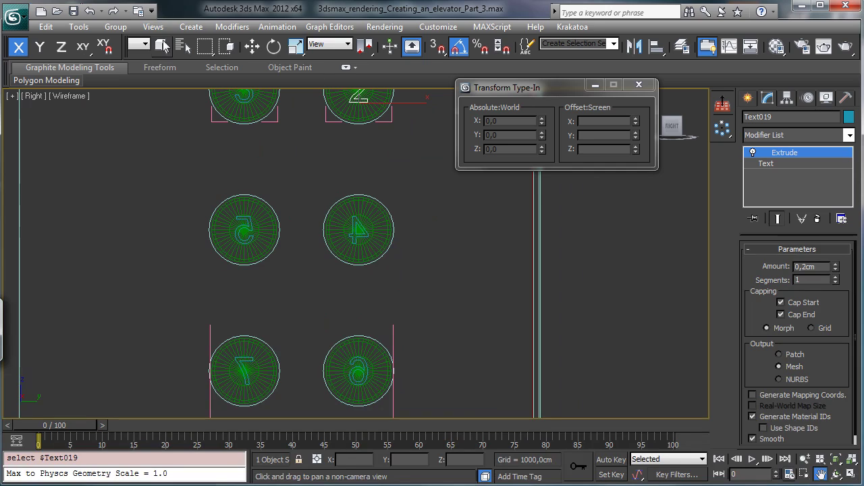
{"action": "left_click", "coordinate": [163, 44]}
{"action": "left_click", "coordinate": [352, 225]}
{"action": "left_click", "coordinate": [115, 27]}
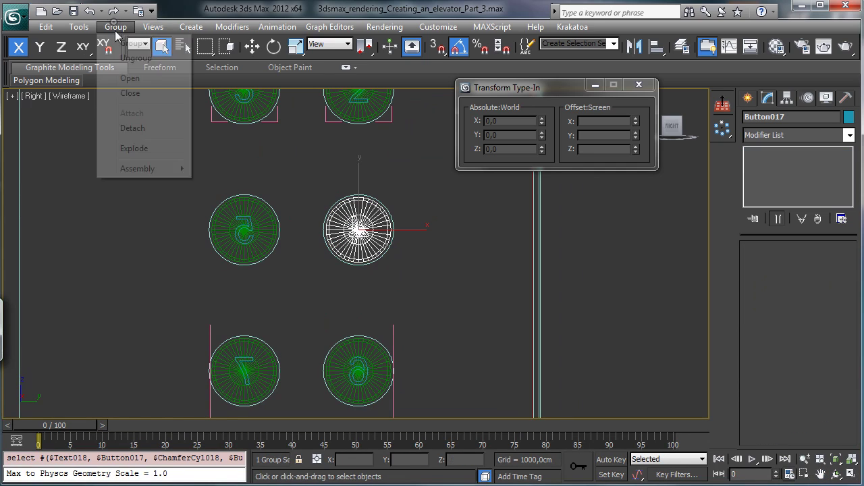
{"action": "left_click", "coordinate": [129, 77]}
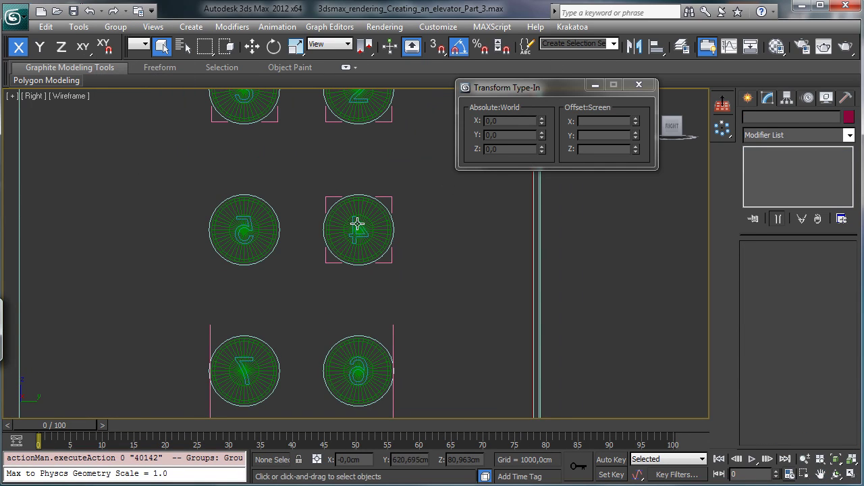
{"action": "left_click", "coordinate": [358, 225]}
{"action": "left_click", "coordinate": [633, 45]}
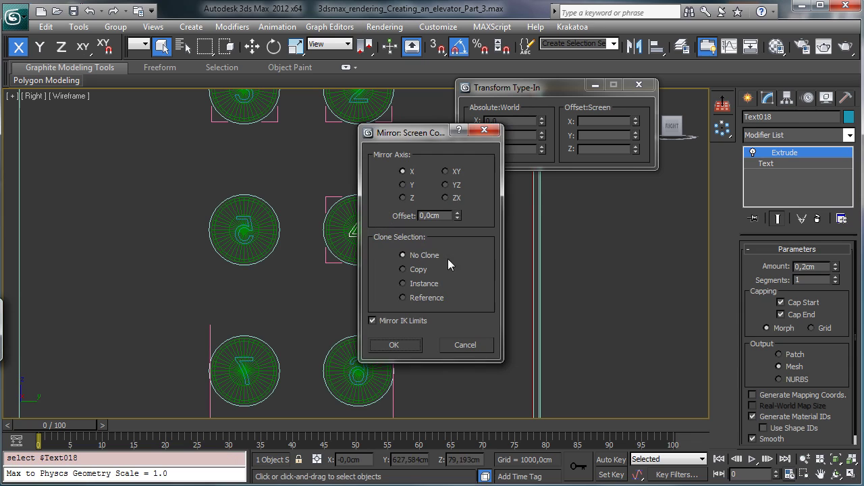
{"action": "left_click", "coordinate": [394, 345]}
Open the group of the button labelled 5 and mirror its number on the X axis with No Clone
{"action": "left_click", "coordinate": [239, 222]}
{"action": "left_click", "coordinate": [116, 28]}
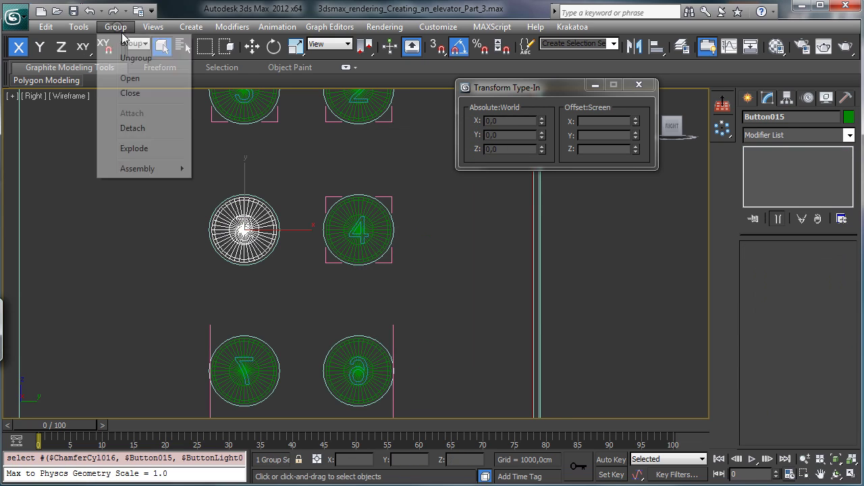
{"action": "left_click", "coordinate": [130, 78]}
{"action": "left_click", "coordinate": [243, 228]}
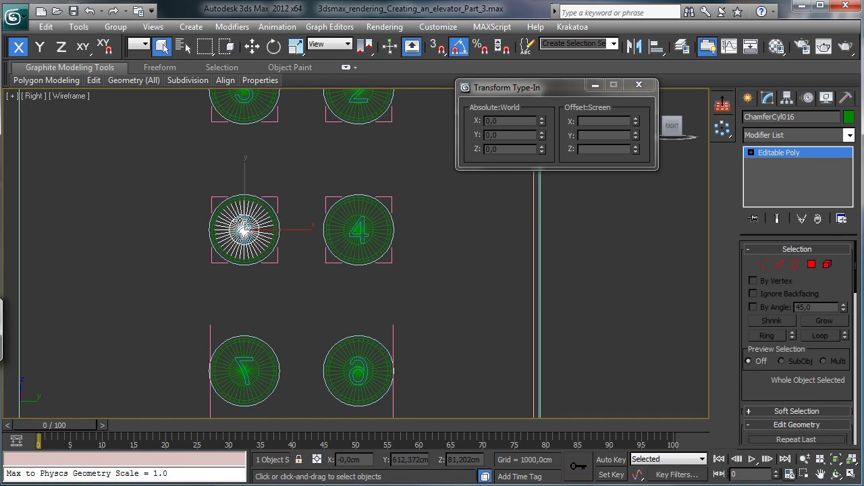
{"action": "left_click", "coordinate": [248, 218]}
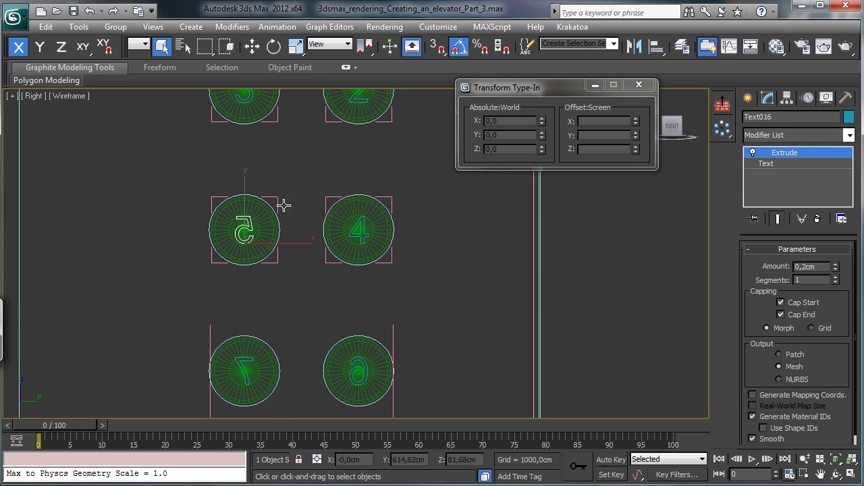
{"action": "left_click", "coordinate": [637, 49]}
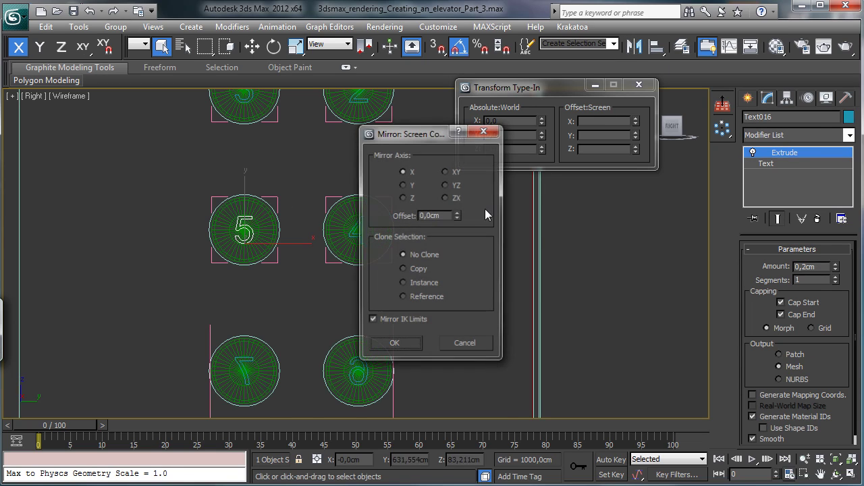
{"action": "left_click", "coordinate": [409, 344]}
Open the group of the button labelled 7 and mirror its number on the X axis with No Clone
{"action": "left_click", "coordinate": [819, 472]}
{"action": "left_click_drag", "start_coordinate": [376, 330], "coordinate": [390, 163]}
{"action": "left_click", "coordinate": [161, 45]}
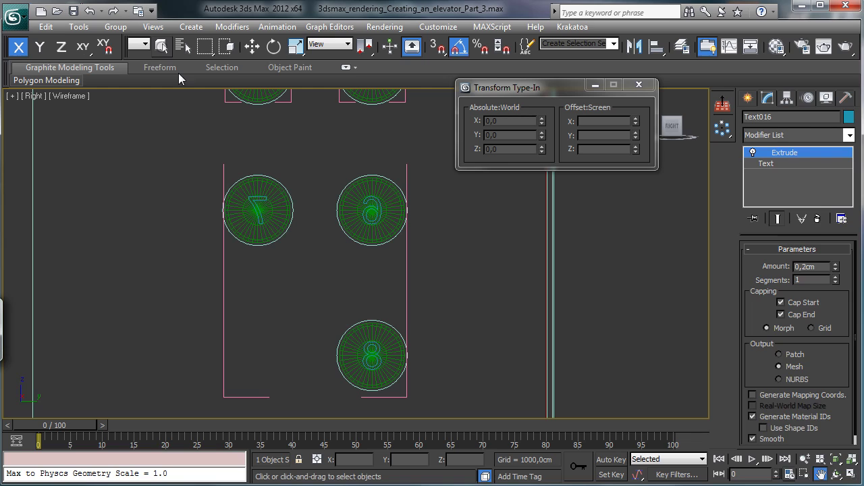
{"action": "left_click", "coordinate": [254, 202]}
{"action": "left_click", "coordinate": [114, 27]}
{"action": "left_click", "coordinate": [129, 76]}
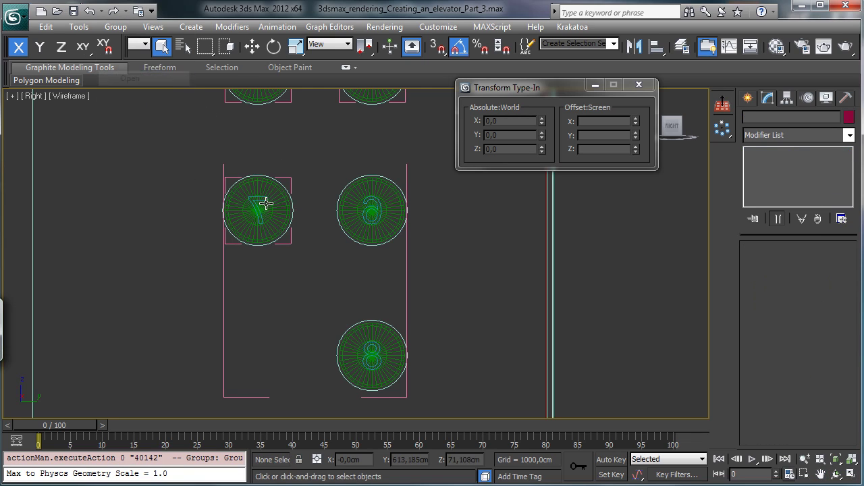
{"action": "left_click", "coordinate": [257, 203]}
{"action": "left_click", "coordinate": [635, 46]}
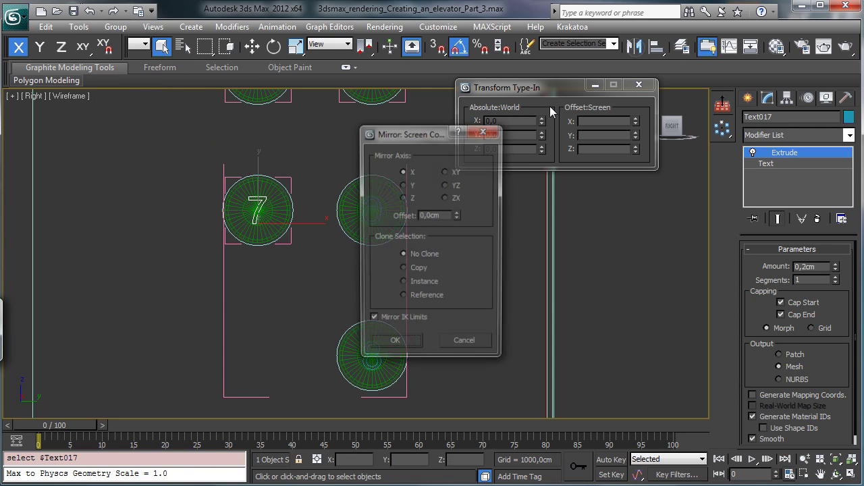
{"action": "left_click", "coordinate": [394, 342]}
Open the group of the button labelled 6 and mirror its number on the X axis with No Clone
{"action": "left_click", "coordinate": [375, 214]}
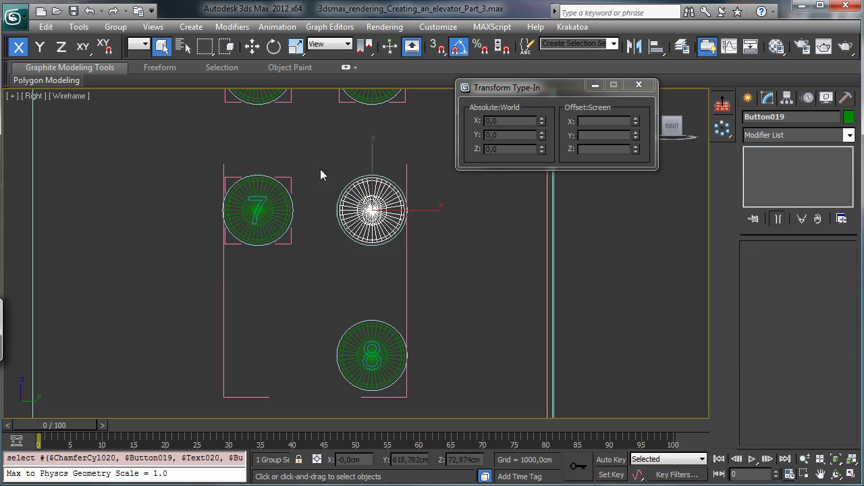
{"action": "left_click", "coordinate": [114, 27]}
{"action": "left_click", "coordinate": [129, 78]}
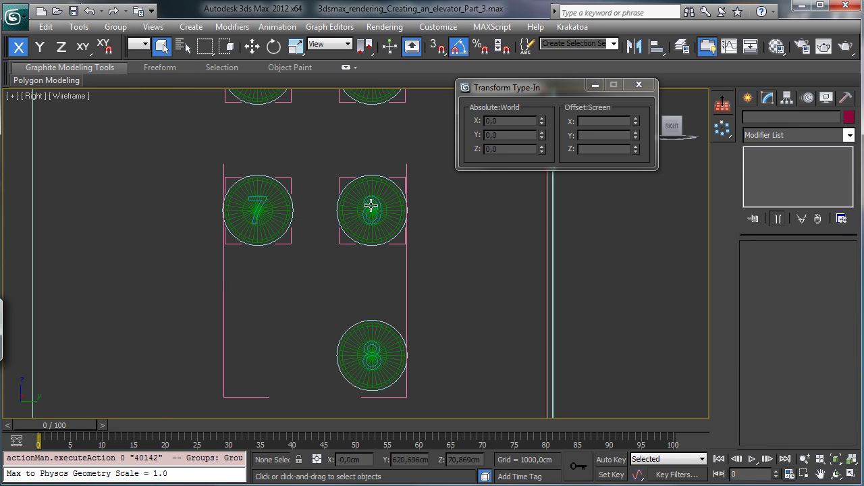
{"action": "left_click", "coordinate": [365, 204]}
{"action": "left_click", "coordinate": [371, 213]}
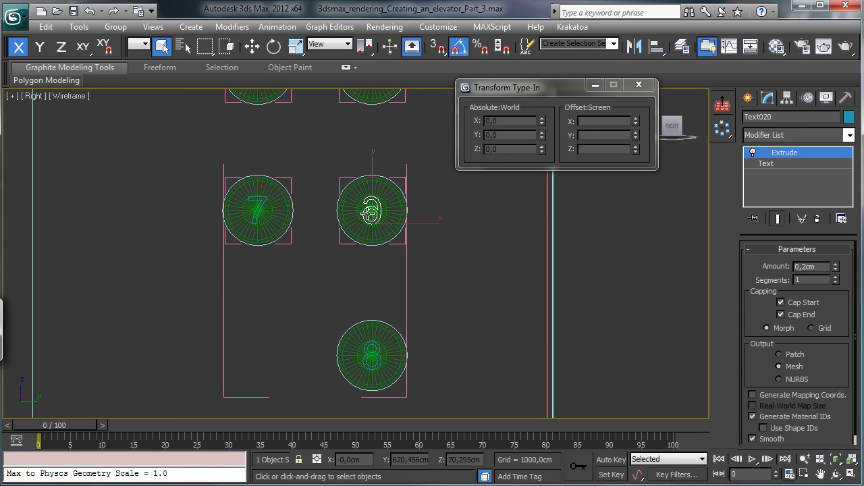
{"action": "left_click", "coordinate": [634, 51]}
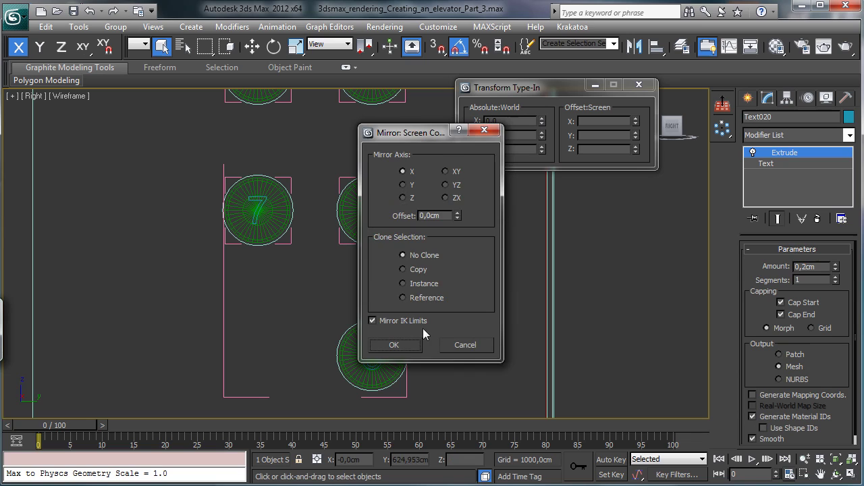
{"action": "left_click", "coordinate": [382, 346]}
Open the group of the button labelled 8 and select its number
{"action": "left_click", "coordinate": [371, 355]}
{"action": "left_click", "coordinate": [116, 26]}
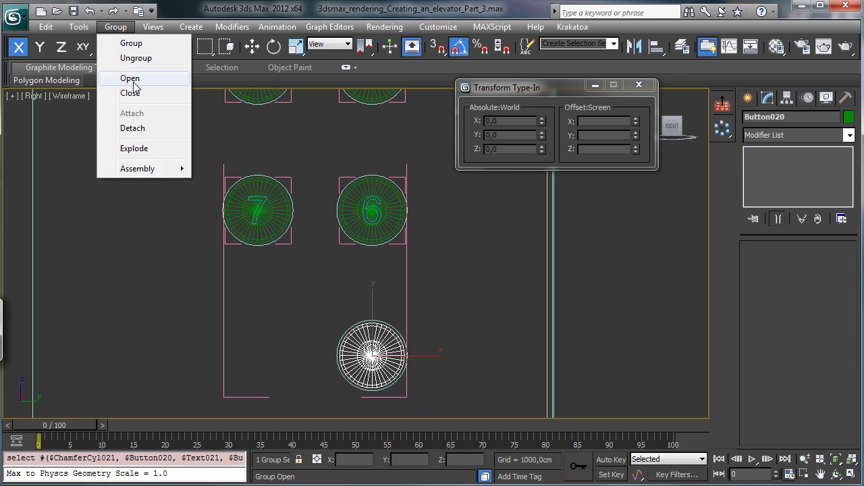
{"action": "left_click", "coordinate": [133, 78]}
{"action": "left_click", "coordinate": [368, 346]}
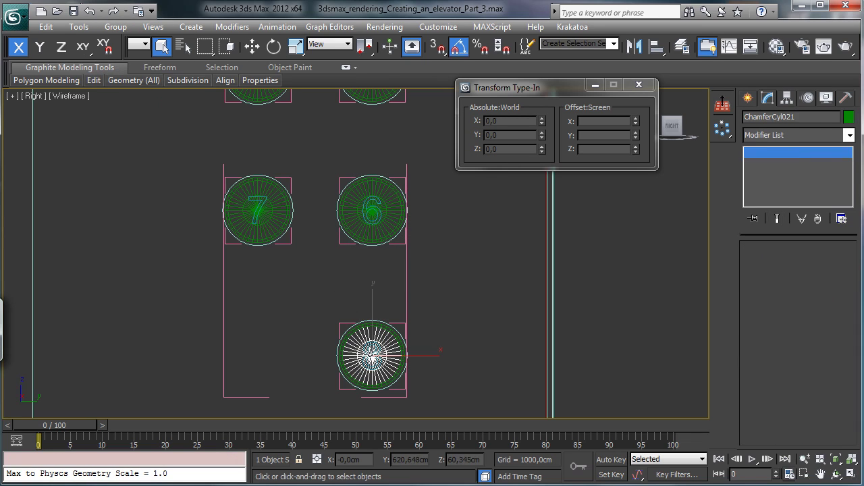
{"action": "left_click", "coordinate": [371, 350]}
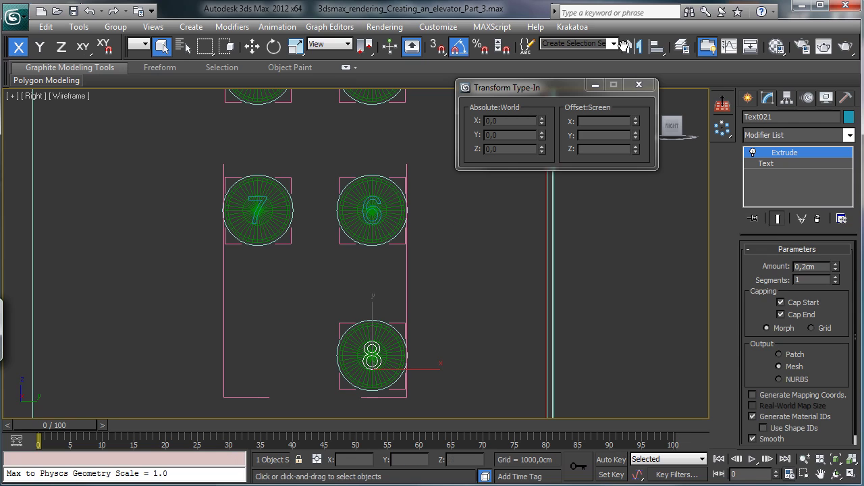
Return to the four-viewport layout and switch the Perspective viewport to Camera001 with safe frames shown
{"action": "left_click", "coordinate": [856, 477]}
{"action": "right_click", "coordinate": [540, 318]}
{"action": "left_click", "coordinate": [405, 263]}
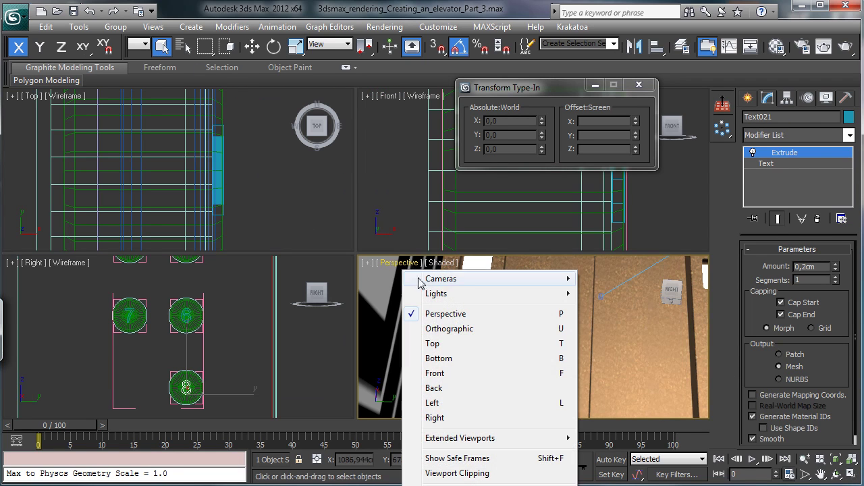
{"action": "mouse_move", "coordinate": [468, 287]}
{"action": "left_click", "coordinate": [606, 282]}
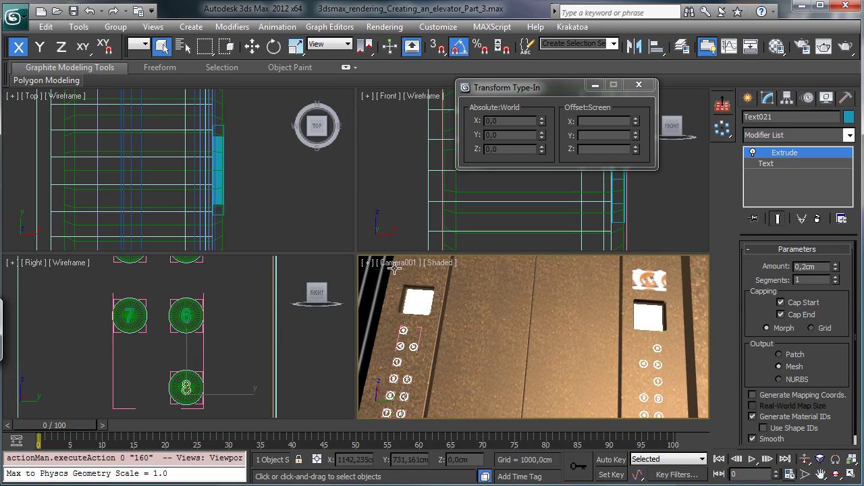
{"action": "left_click", "coordinate": [399, 263]}
{"action": "left_click", "coordinate": [440, 459]}
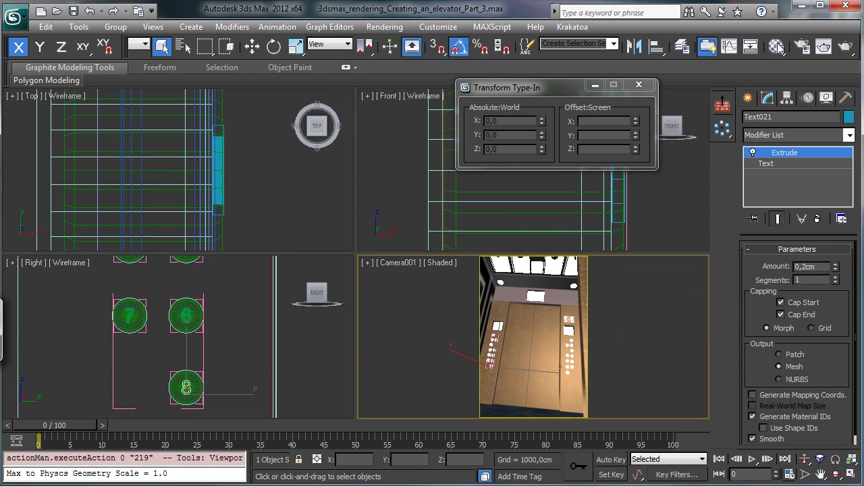
Define a render region around the button panel beneath the logo sign and test-render it from Camera001
{"action": "left_click", "coordinate": [822, 47]}
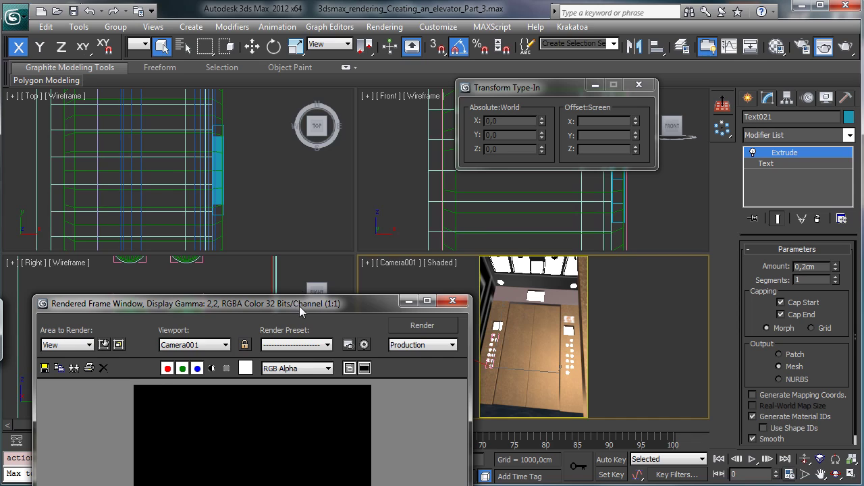
{"action": "left_click_drag", "start_coordinate": [299, 306], "coordinate": [285, 28]}
{"action": "left_click", "coordinate": [87, 68]}
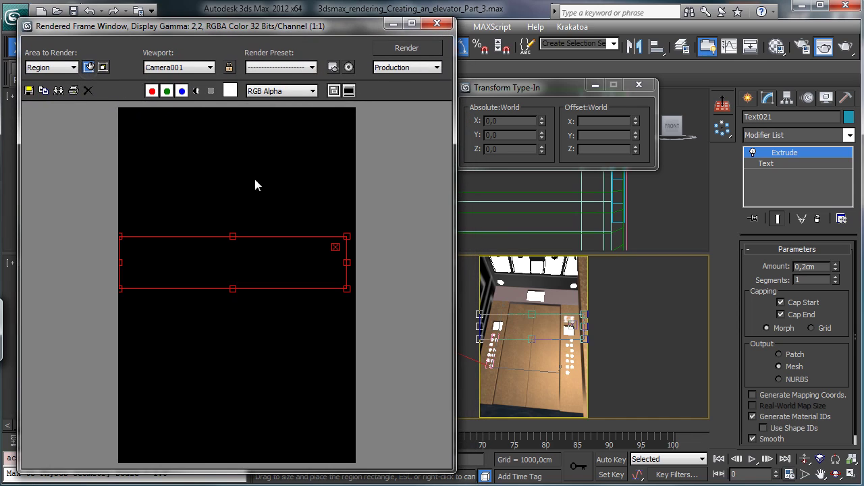
{"action": "left_click_drag", "start_coordinate": [272, 273], "coordinate": [296, 278]}
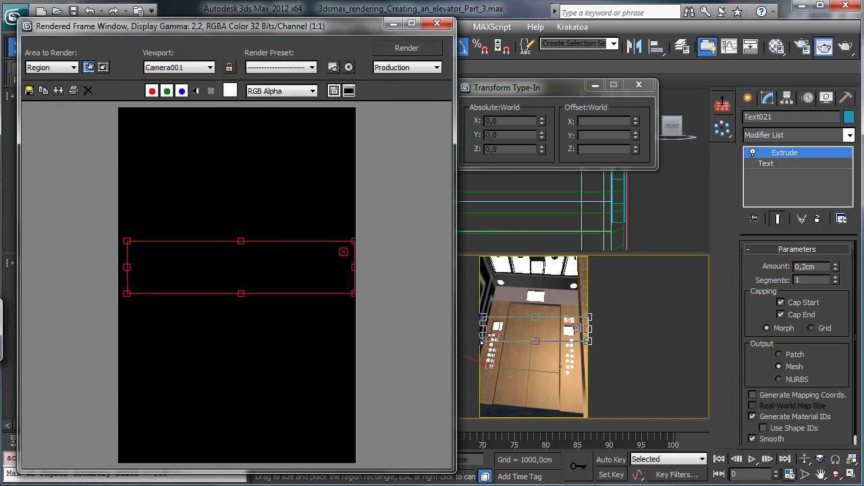
{"action": "left_click_drag", "start_coordinate": [484, 340], "coordinate": [556, 383]}
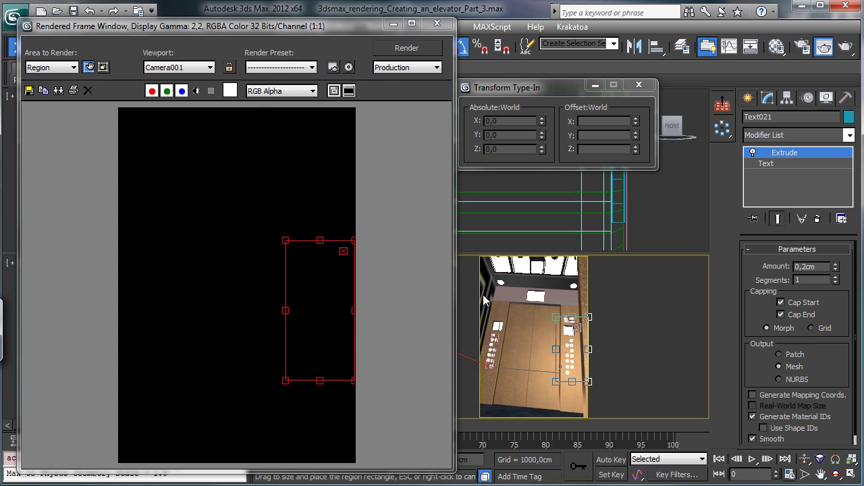
{"action": "left_click", "coordinate": [88, 68]}
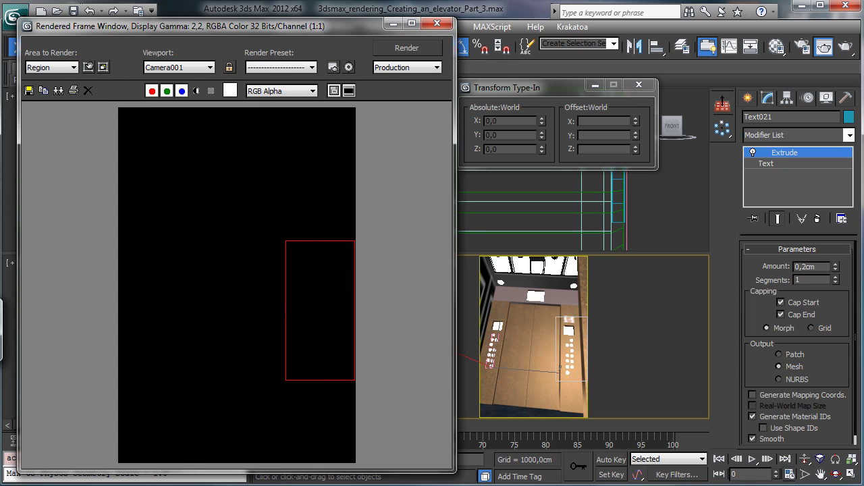
{"action": "left_click", "coordinate": [407, 48]}
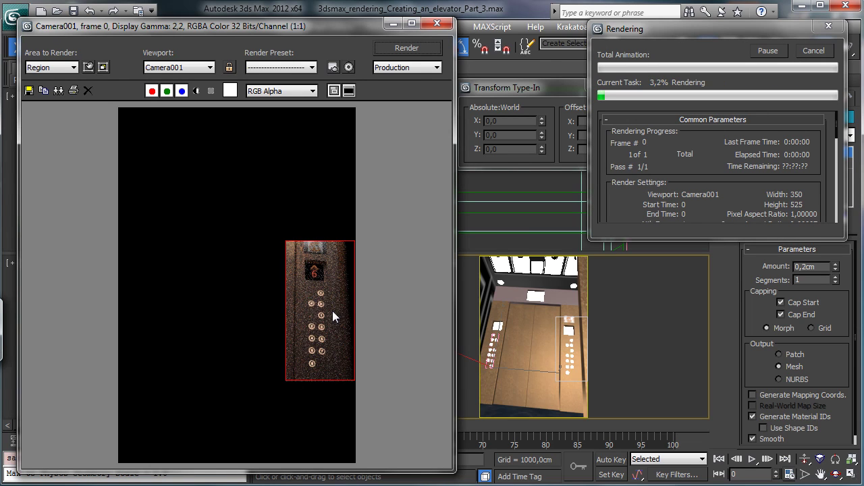
{"action": "left_click", "coordinate": [813, 51]}
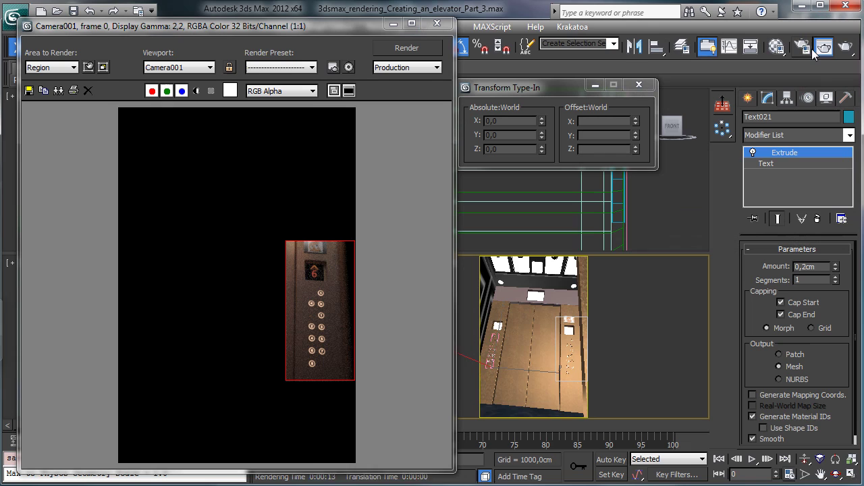
Set the Button Light material's self-illumination luminance to 2500 cd/m² and render the region again
{"action": "left_click", "coordinate": [773, 51]}
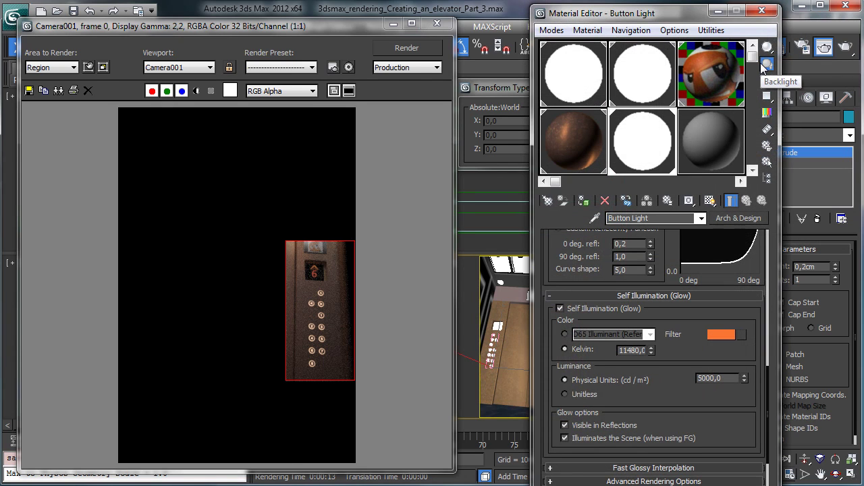
{"action": "double_click", "coordinate": [727, 382]}
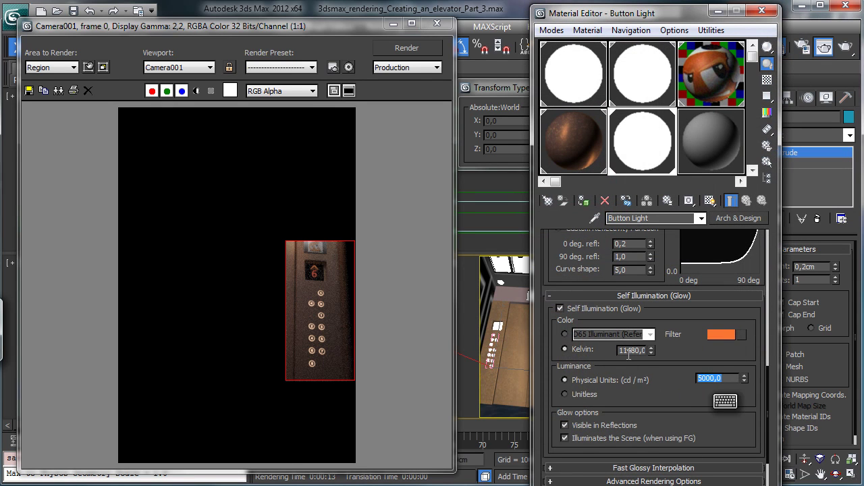
{"action": "type", "text": "25"}
{"action": "key", "text": "BackSpace"}
{"action": "key", "text": "BackSpace"}
{"action": "key", "text": "BackSpace"}
{"action": "key", "text": "BackSpace"}
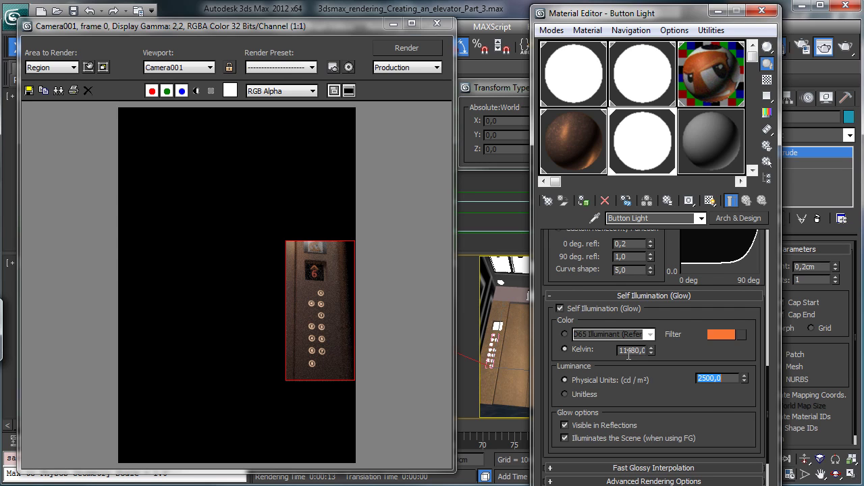
{"action": "left_click", "coordinate": [407, 47]}
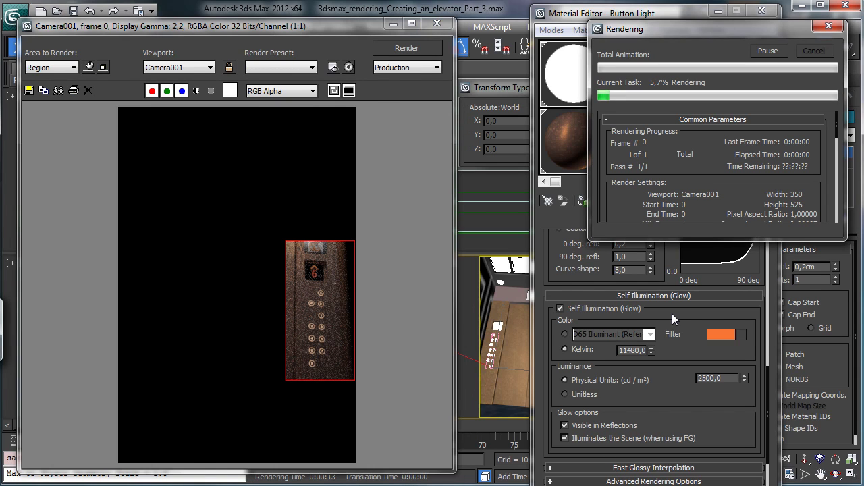
Set the Button Light material's luminance to 1500 cd/m² and re-render the button panel region
{"action": "double_click", "coordinate": [726, 379]}
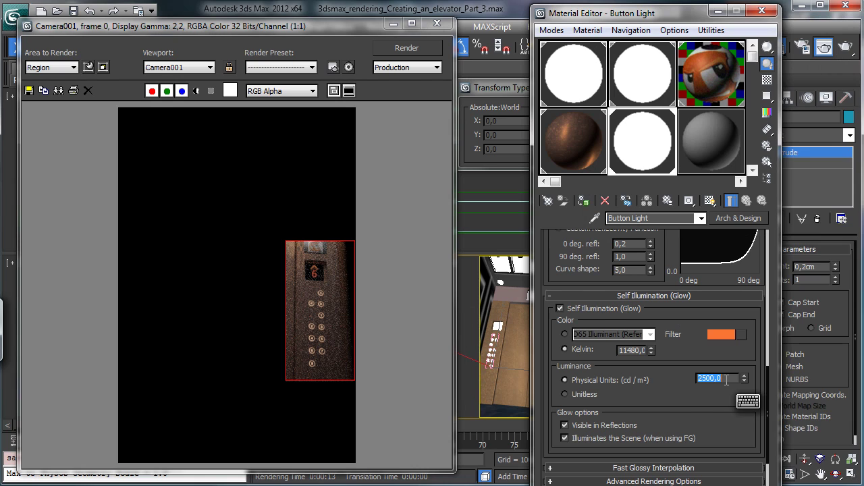
{"action": "type", "text": "1"}
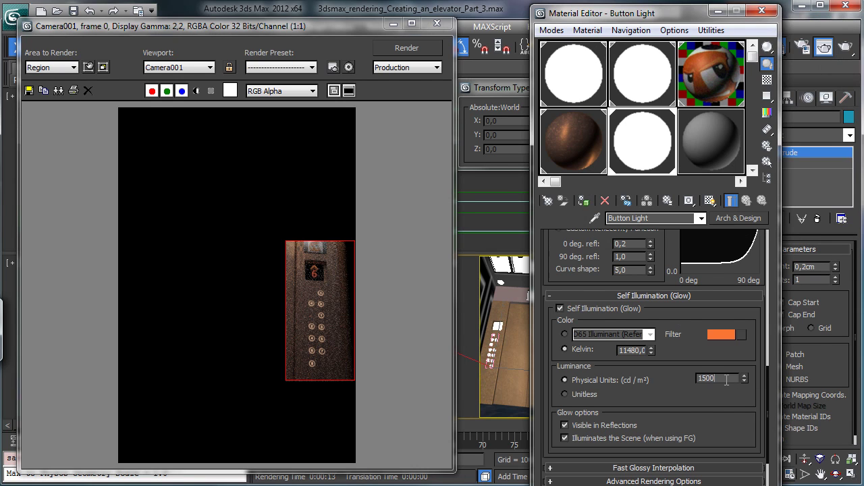
{"action": "type", "text": "500"}
{"action": "key", "text": "Return"}
{"action": "left_click", "coordinate": [388, 48]}
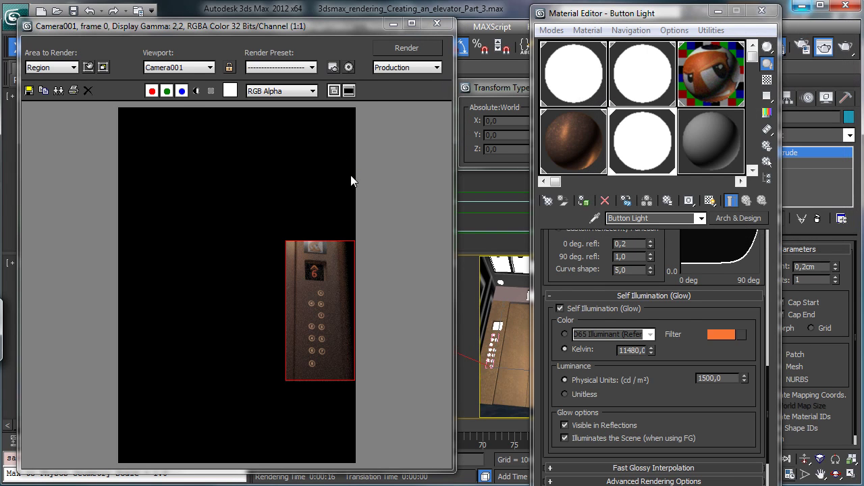
Set the area to render to View, close the Material Editor, and render the full Camera001 image before minimizing it
{"action": "left_click", "coordinate": [72, 68]}
{"action": "left_click", "coordinate": [56, 80]}
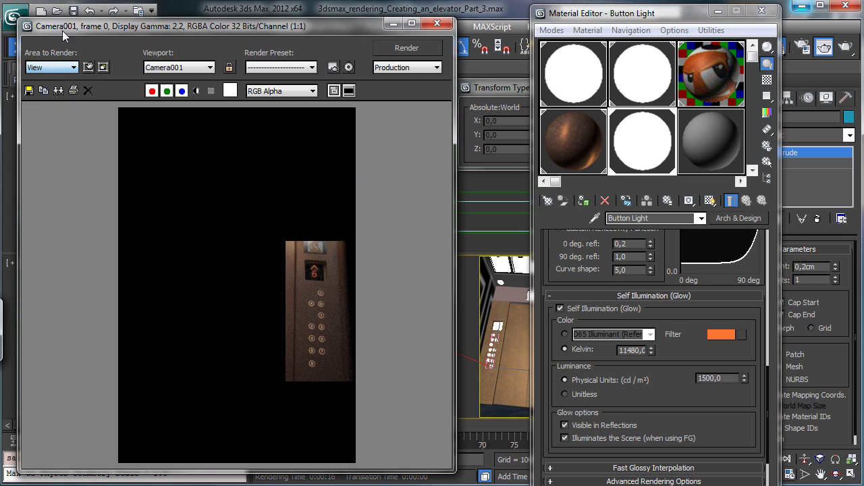
{"action": "left_click", "coordinate": [761, 11]}
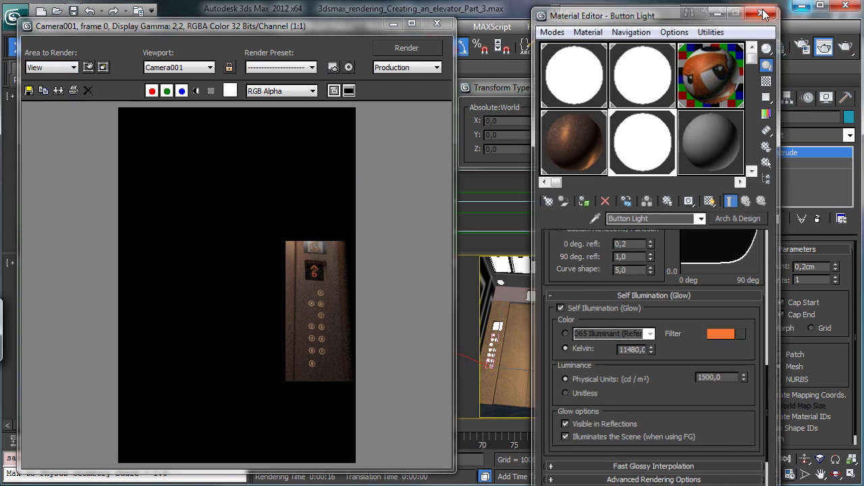
{"action": "left_click", "coordinate": [399, 46]}
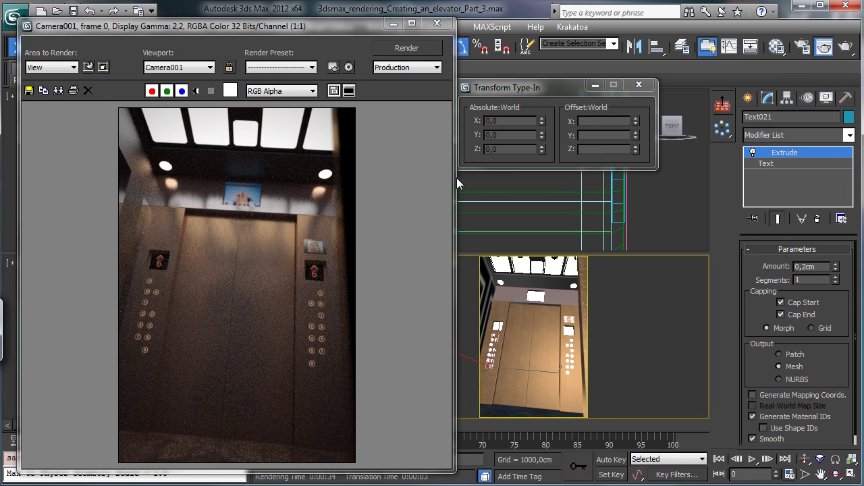
{"action": "left_click_drag", "start_coordinate": [272, 30], "coordinate": [443, 18]}
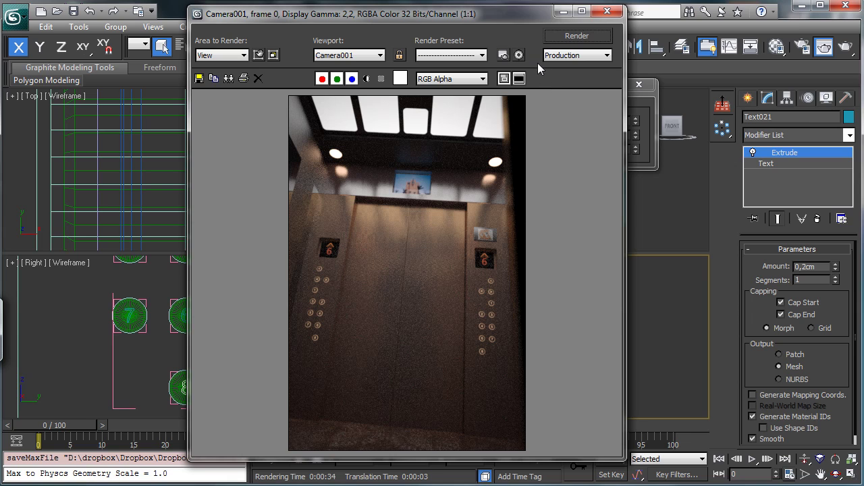
{"action": "left_click", "coordinate": [563, 12]}
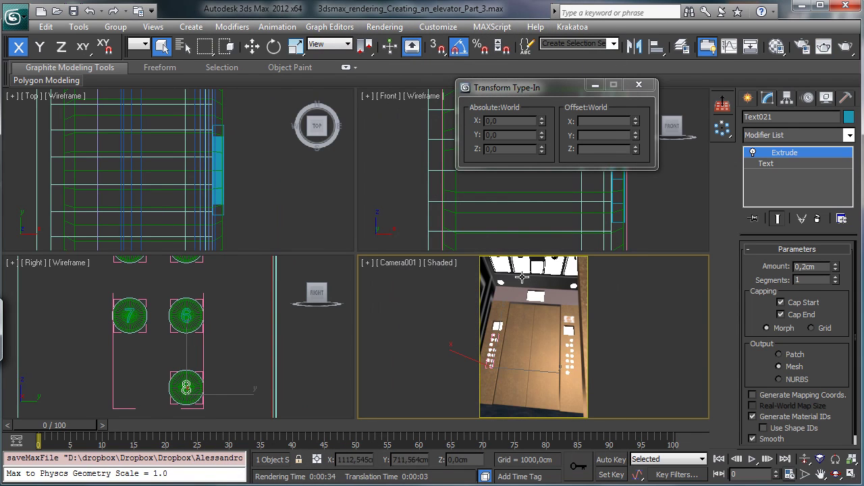
Select the roof, maximize the Camera001 viewport and switch it to Perspective
{"action": "left_click", "coordinate": [539, 282]}
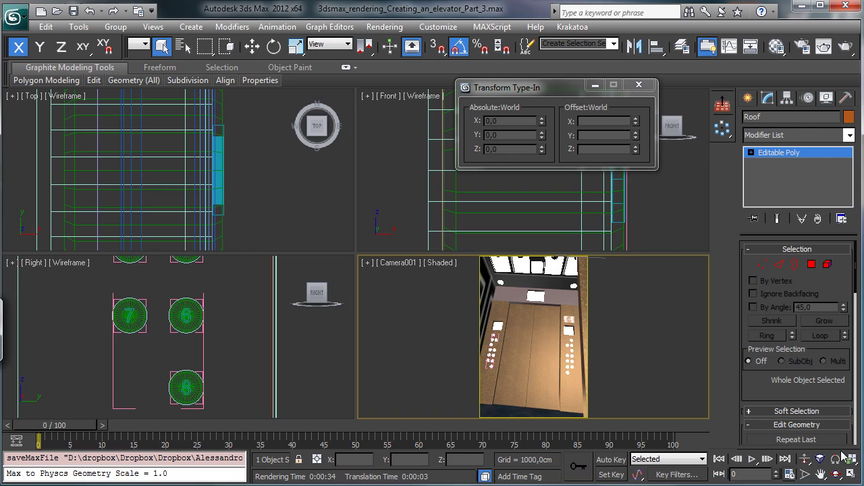
{"action": "left_click", "coordinate": [852, 476]}
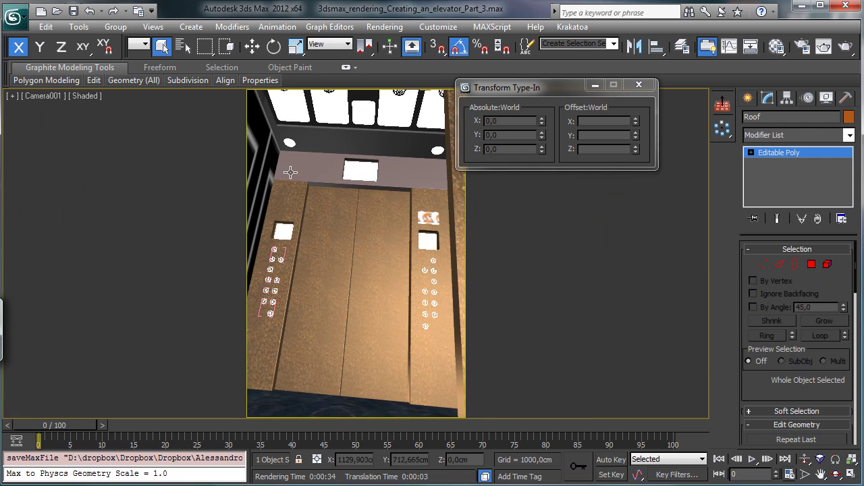
{"action": "left_click", "coordinate": [44, 96]}
{"action": "left_click", "coordinate": [76, 146]}
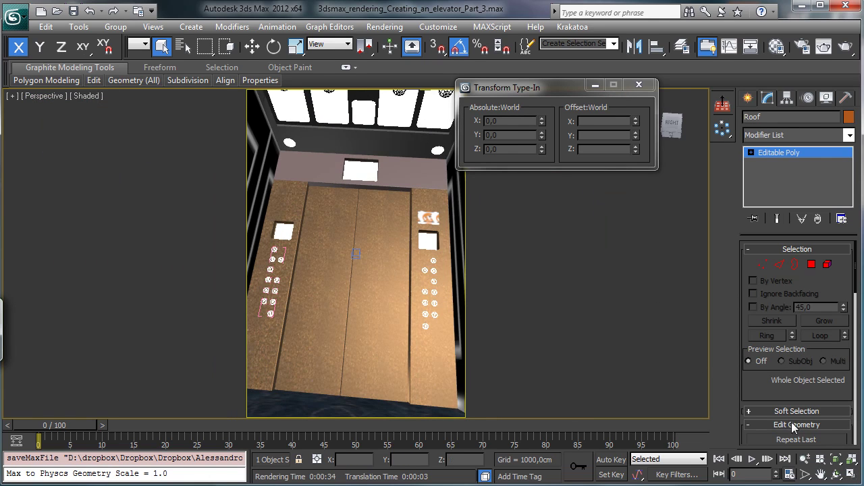
Turn off safe frames in the Perspective viewport and frame the roof's light panels from below
{"action": "left_click", "coordinate": [836, 462]}
{"action": "left_click", "coordinate": [836, 475]}
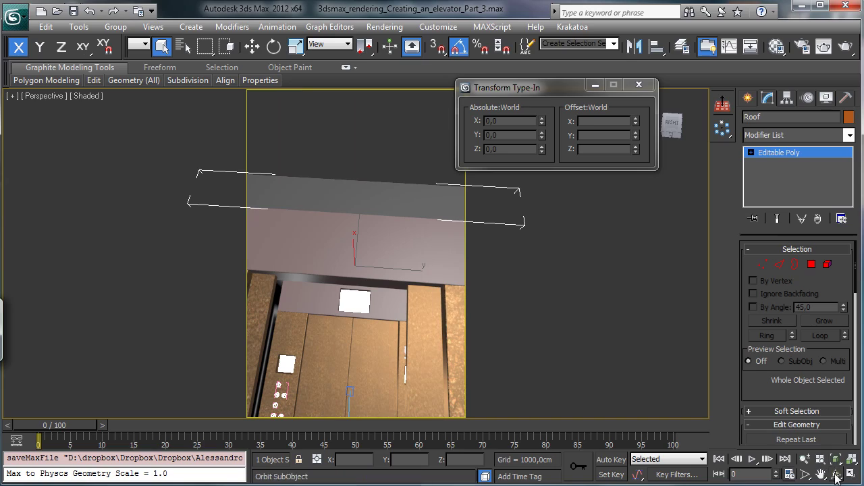
{"action": "left_click_drag", "start_coordinate": [390, 286], "coordinate": [424, 265]}
{"action": "left_click", "coordinate": [43, 96]}
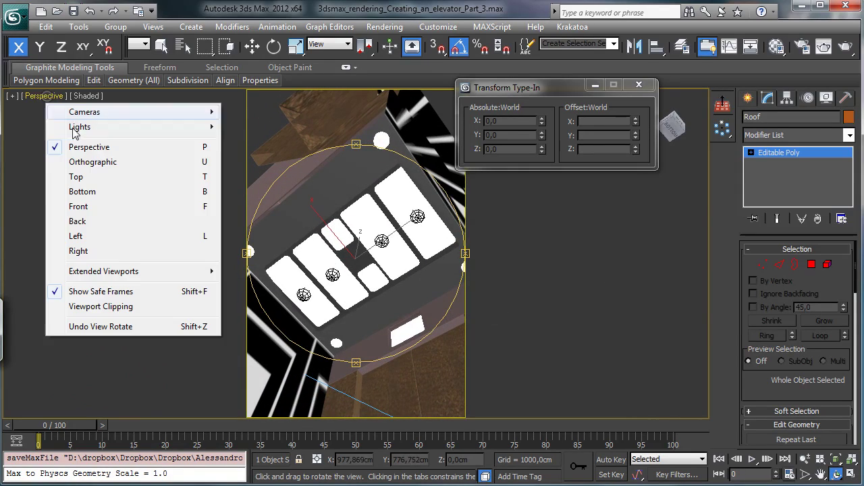
{"action": "left_click", "coordinate": [115, 295]}
{"action": "left_click_drag", "start_coordinate": [499, 286], "coordinate": [386, 248]}
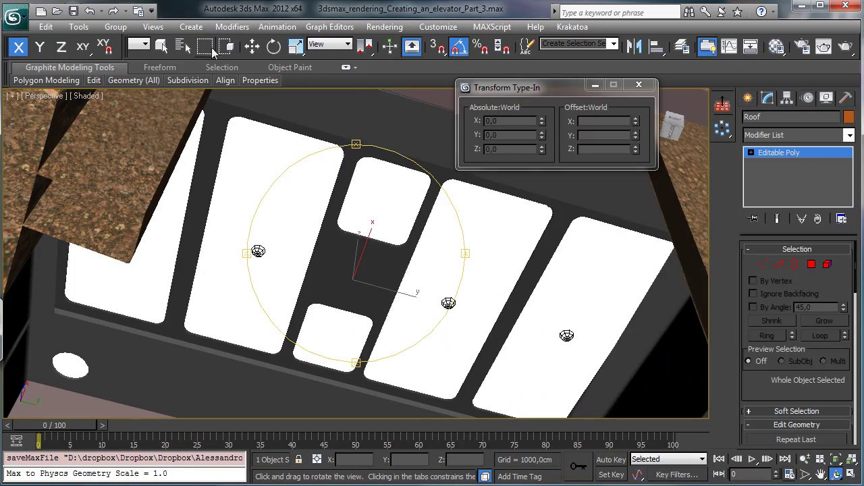
Select the Roof_Lamp object and raise it along Z to about 243.06 cm, deeper behind the roof grid
{"action": "left_click", "coordinate": [160, 50]}
{"action": "left_click", "coordinate": [456, 246]}
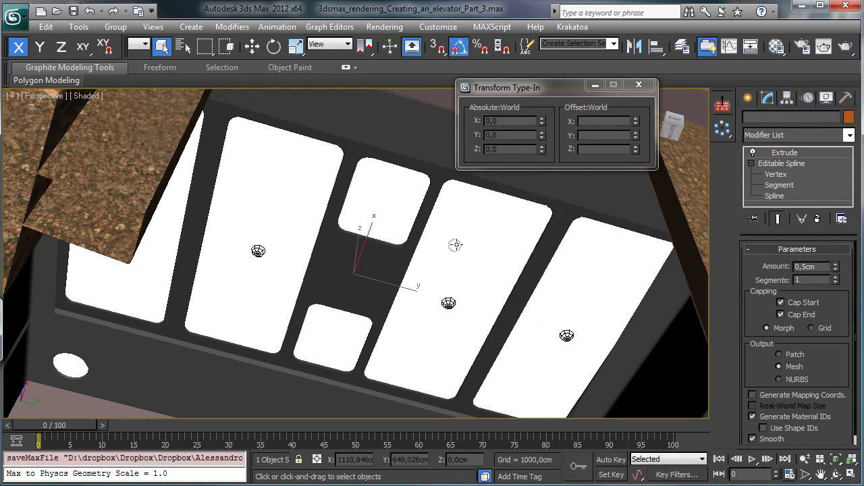
{"action": "left_click", "coordinate": [252, 46]}
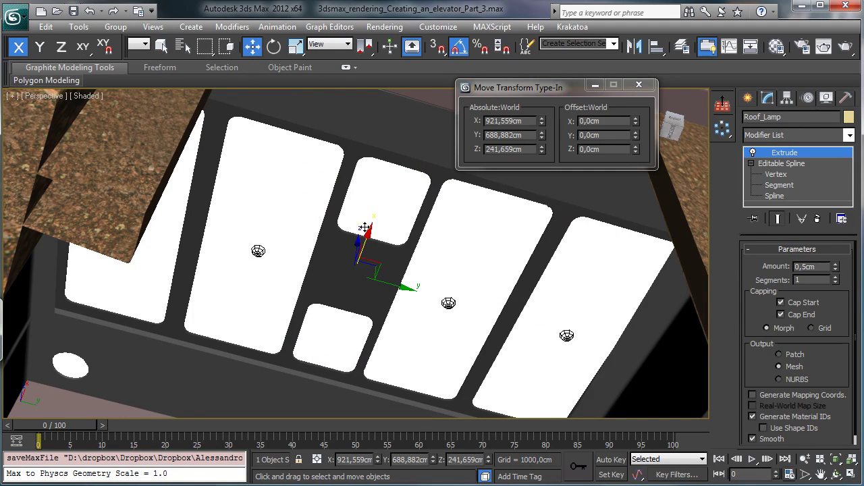
{"action": "mouse_move", "coordinate": [368, 239]}
{"action": "left_mouse_down"}
{"action": "mouse_move", "coordinate": [366, 262]}
{"action": "mouse_move", "coordinate": [375, 232]}
{"action": "mouse_move", "coordinate": [357, 230]}
{"action": "mouse_move", "coordinate": [356, 242]}
{"action": "left_mouse_up"}
{"action": "left_click", "coordinate": [85, 18]}
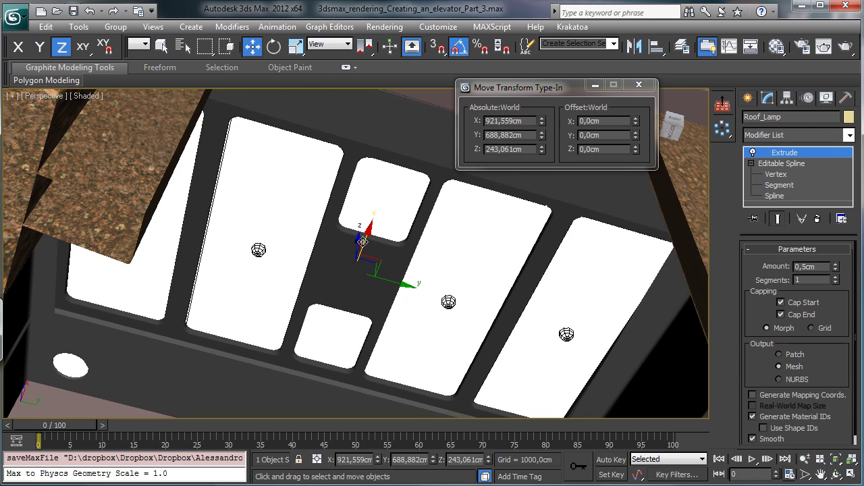
Select the LampGrid object and pick its Lamp Grid material into the unused 09 - Default sample slot
{"action": "left_click", "coordinate": [432, 177]}
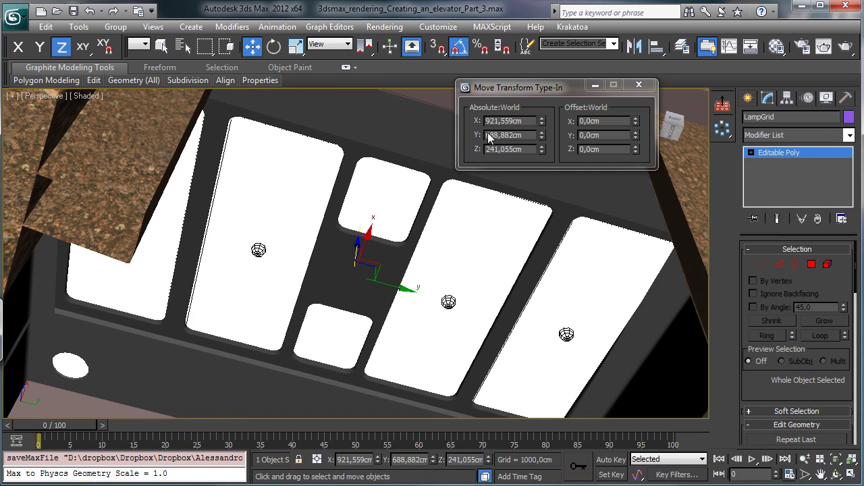
{"action": "left_click", "coordinate": [776, 46]}
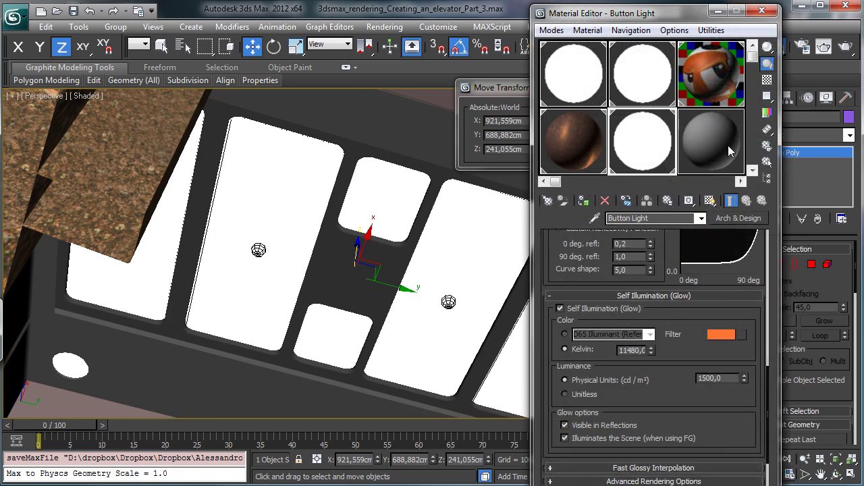
{"action": "left_click", "coordinate": [719, 143]}
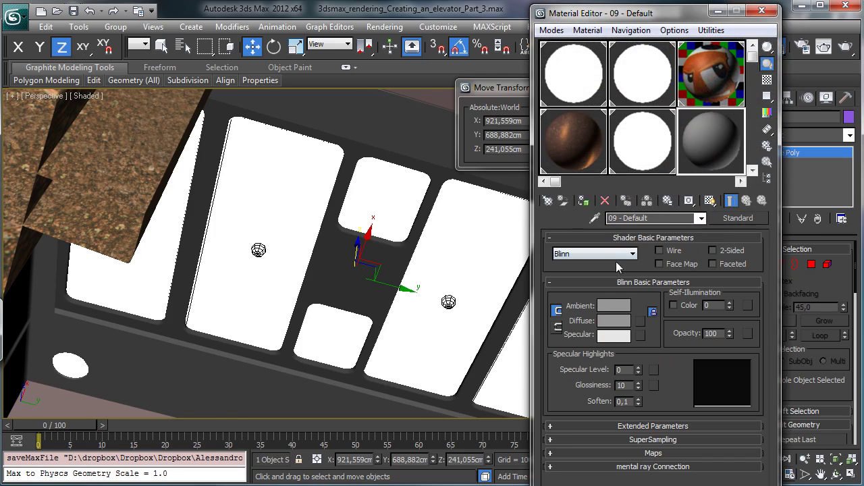
{"action": "left_click", "coordinate": [596, 218]}
{"action": "left_click", "coordinate": [349, 260]}
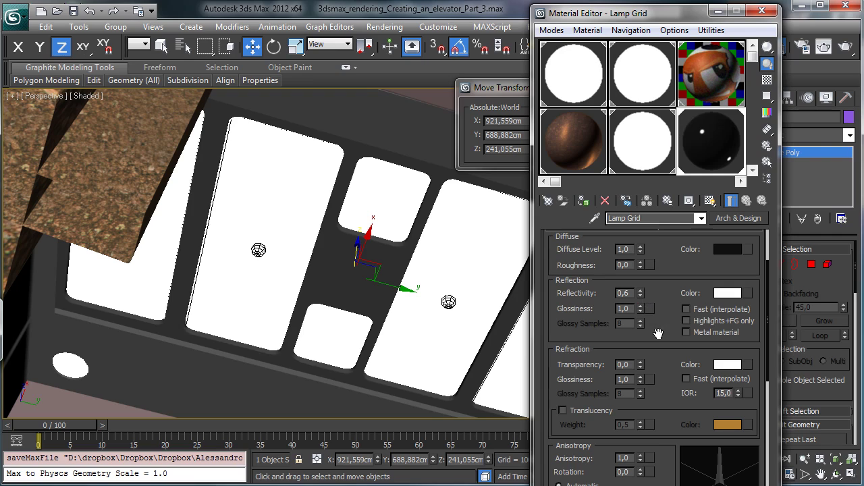
Lighten the Lamp Grid material's diffuse color to a value of 0.129
{"action": "left_click", "coordinate": [728, 249]}
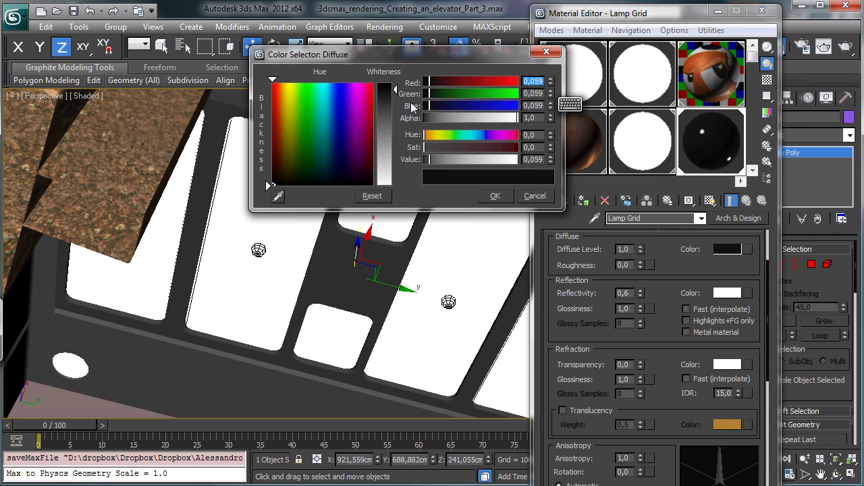
{"action": "left_click", "coordinate": [434, 159]}
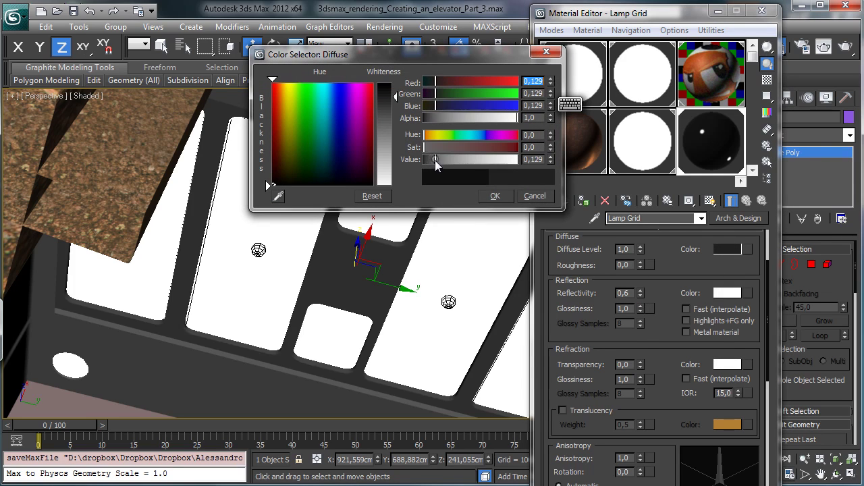
{"action": "left_click", "coordinate": [494, 195]}
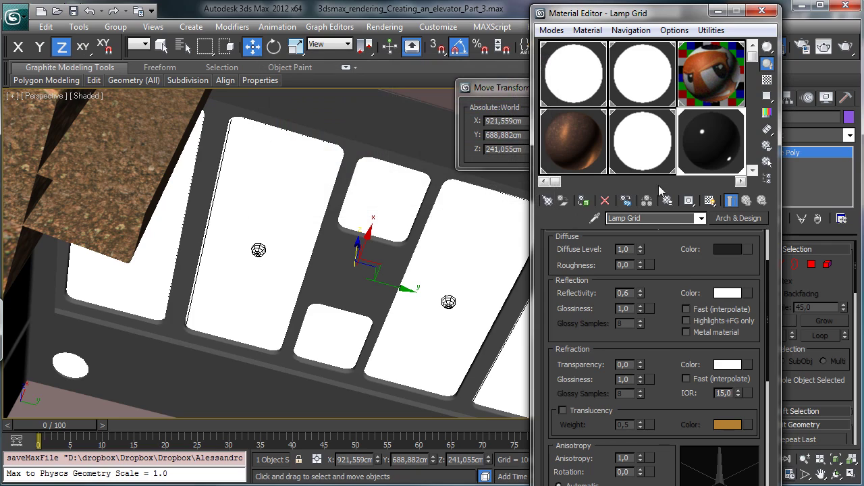
Set the Lamp Grid material's reflectivity to 1.0 and its reflection glossiness to 0.47
{"action": "double_click", "coordinate": [624, 293]}
{"action": "key", "text": "BackSpace"}
{"action": "type", "text": "1"}
{"action": "key", "text": "Return"}
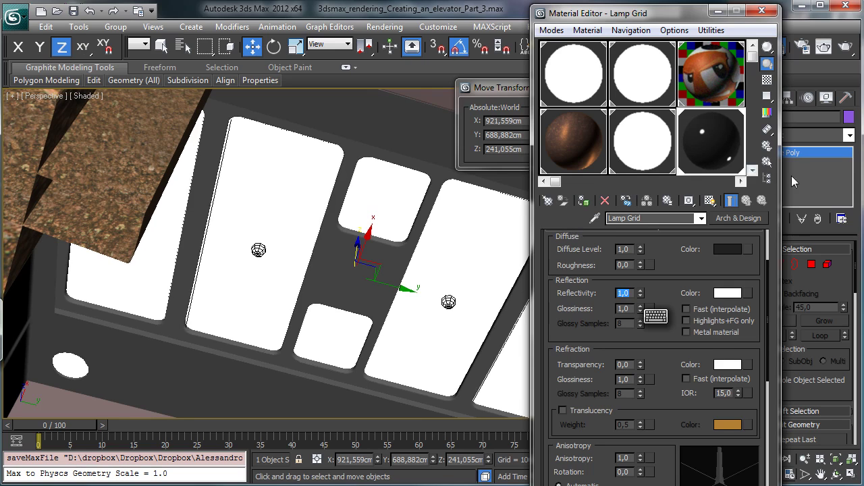
{"action": "left_click_drag", "start_coordinate": [640, 308], "coordinate": [637, 343]}
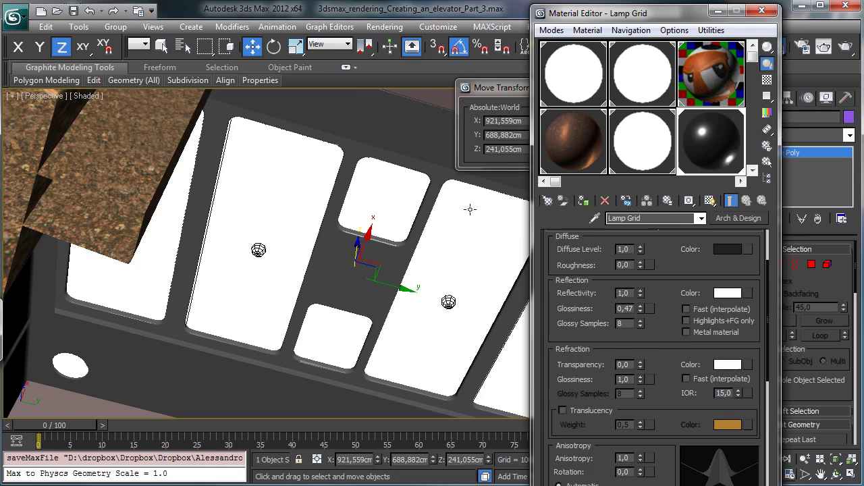
Switch the Perspective viewport to Camera001 and show its safe frames
{"action": "left_click", "coordinate": [43, 96]}
{"action": "mouse_move", "coordinate": [135, 116]}
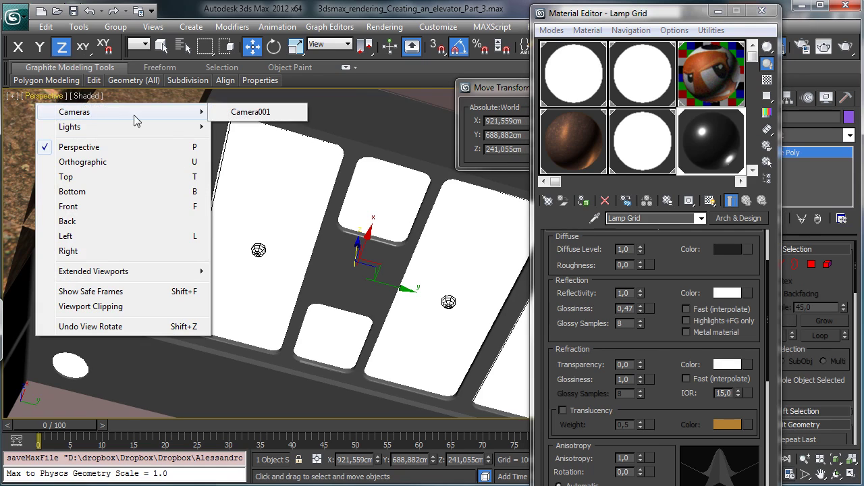
{"action": "left_click", "coordinate": [229, 115]}
{"action": "left_click", "coordinate": [44, 96]}
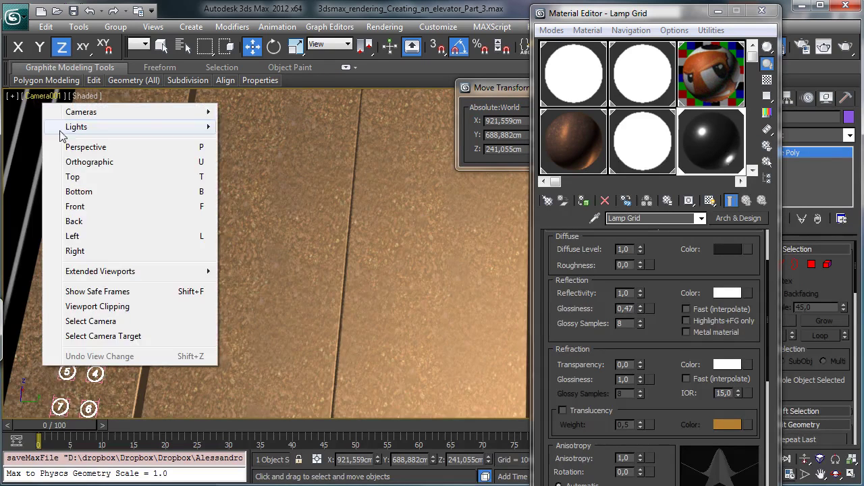
{"action": "left_click", "coordinate": [116, 292]}
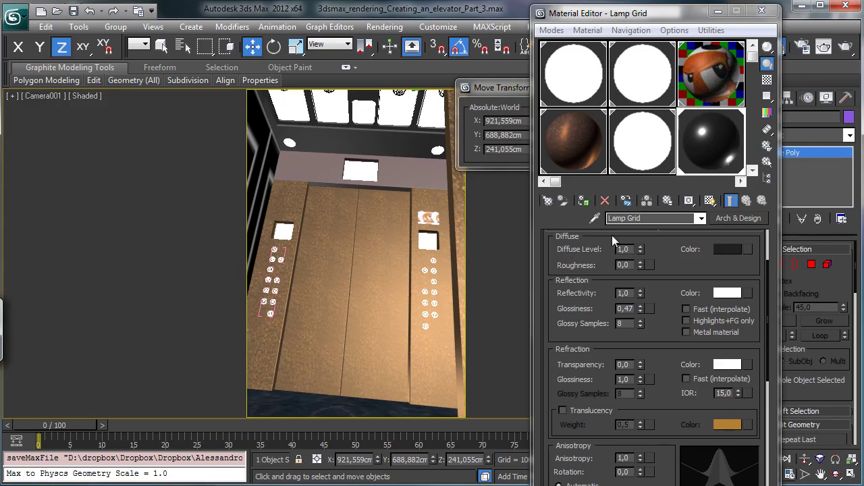
Define a render region across the elevator's ceiling, clone the existing Camera001 render, and render the region
{"action": "left_click", "coordinate": [820, 52]}
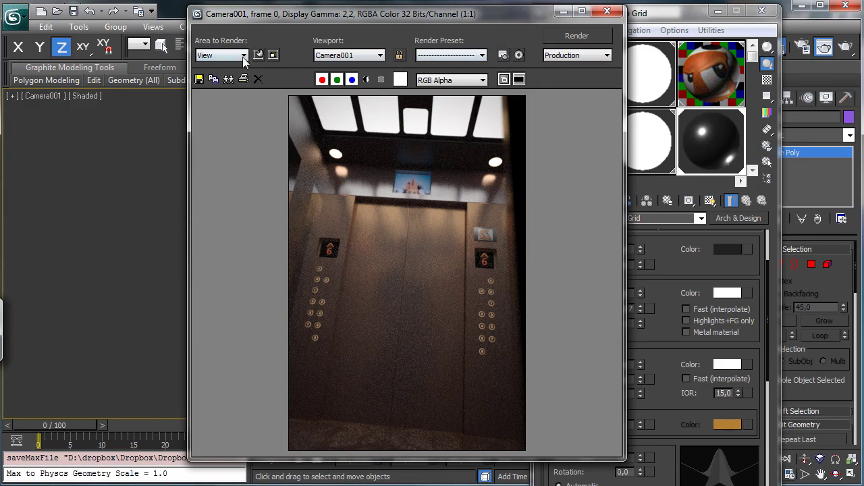
{"action": "left_click", "coordinate": [259, 55]}
{"action": "left_click_drag", "start_coordinate": [478, 256], "coordinate": [330, 134]}
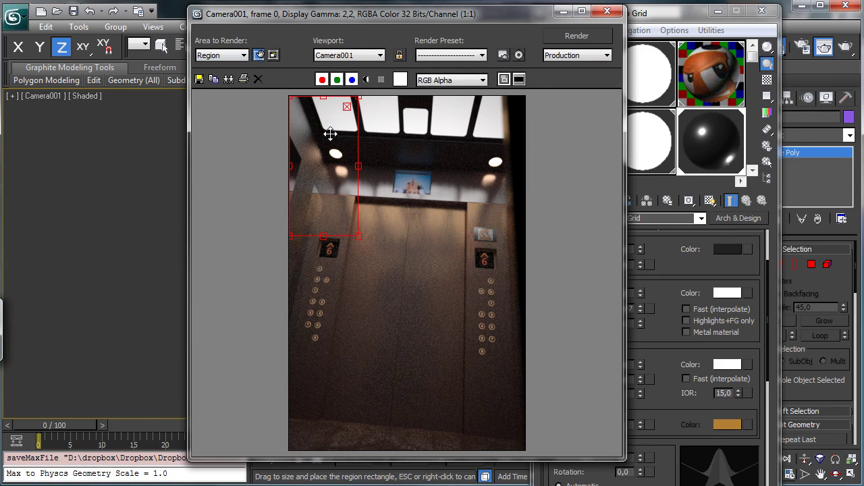
{"action": "mouse_move", "coordinate": [356, 236]}
{"action": "left_mouse_down"}
{"action": "mouse_move", "coordinate": [496, 177]}
{"action": "mouse_move", "coordinate": [545, 175]}
{"action": "left_mouse_up"}
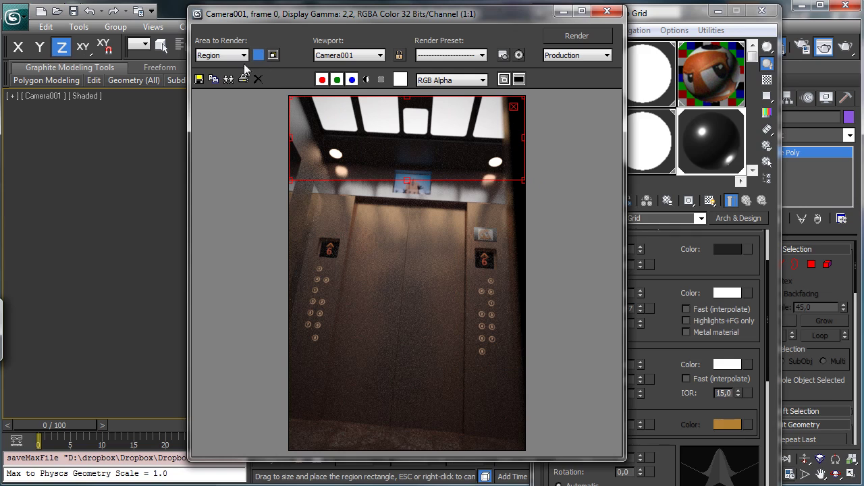
{"action": "left_click", "coordinate": [214, 78]}
{"action": "left_click", "coordinate": [577, 35]}
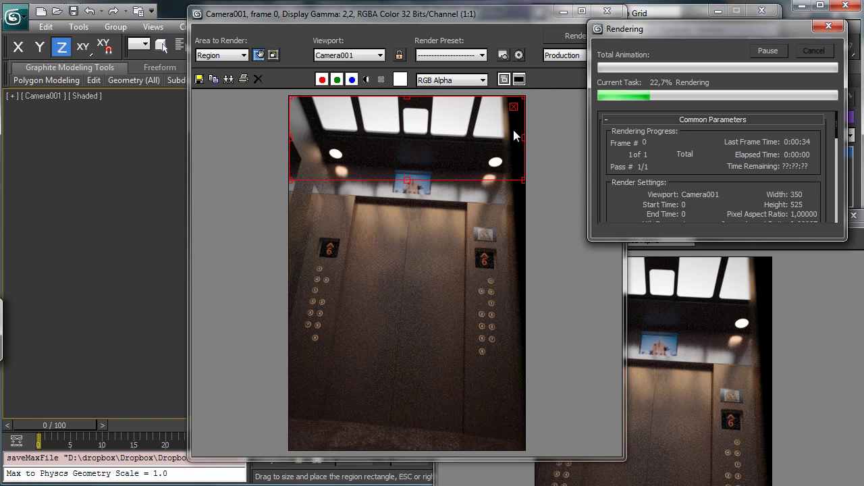
Stop editing the region and compare the ceiling grid in the new render and the cloned image, both enlarged
{"action": "left_click_drag", "start_coordinate": [483, 15], "coordinate": [318, 112]}
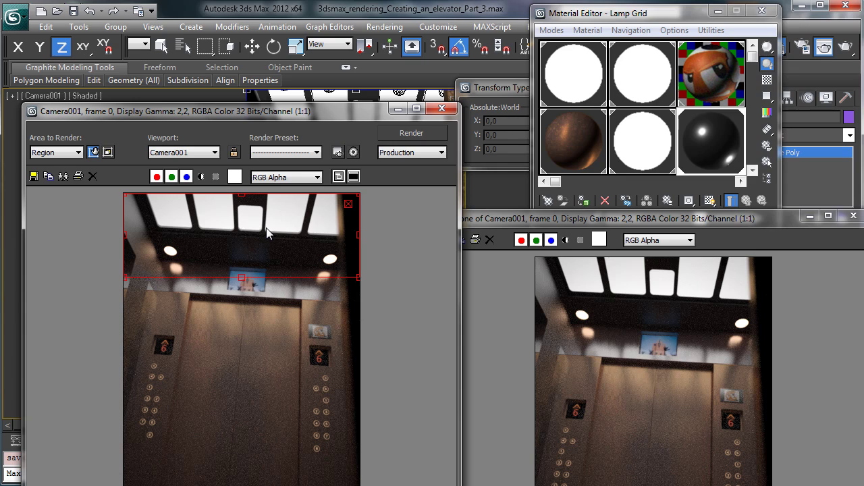
{"action": "left_click", "coordinate": [93, 153]}
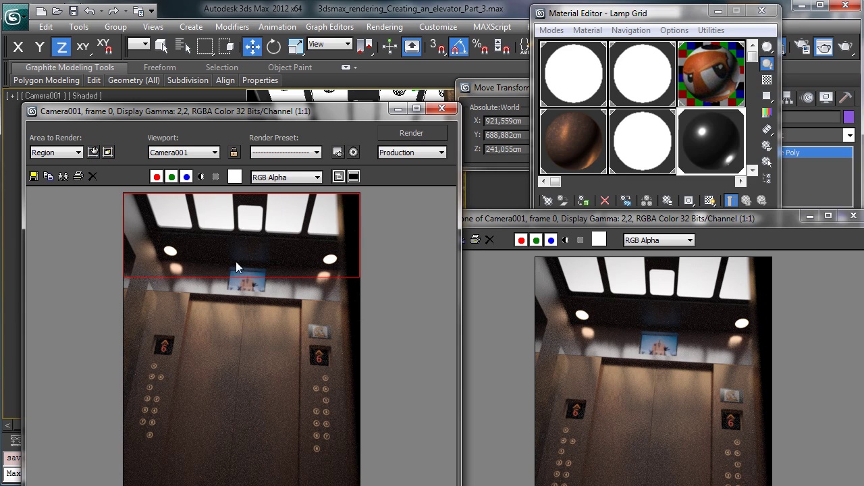
{"action": "scroll", "coordinate": [235, 263], "scroll_direction": "up", "scroll_amount": 1}
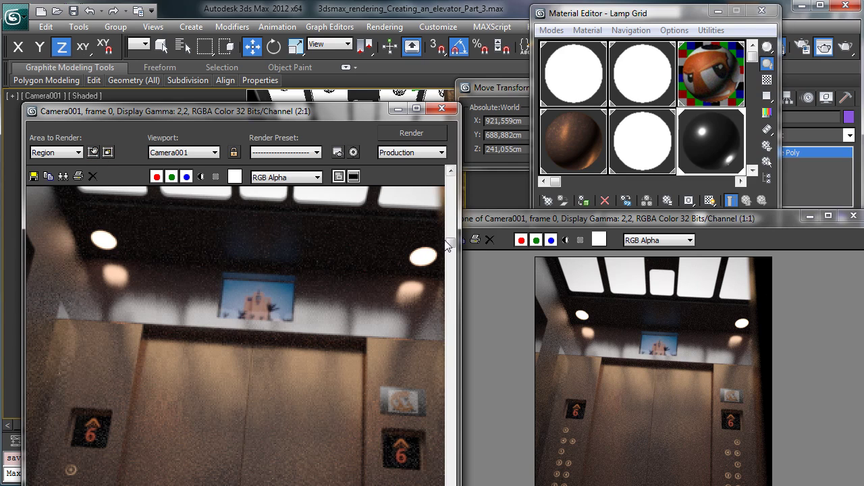
{"action": "left_click_drag", "start_coordinate": [449, 241], "coordinate": [452, 191]}
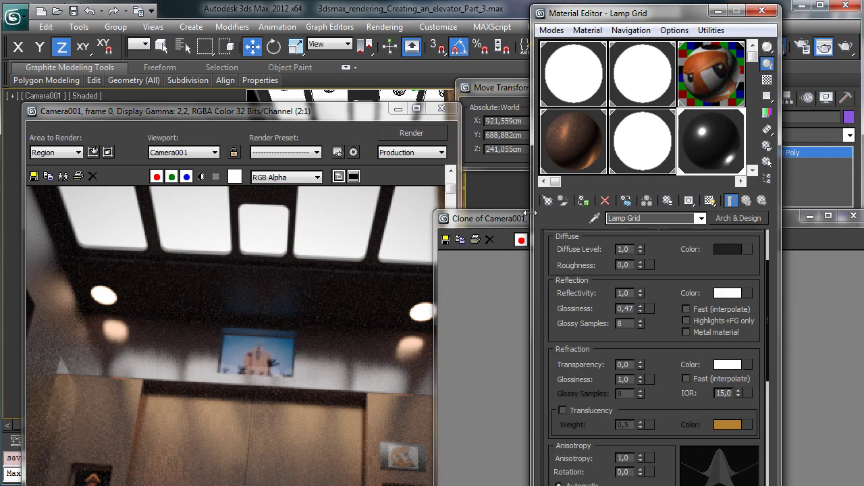
{"action": "left_click", "coordinate": [662, 295]}
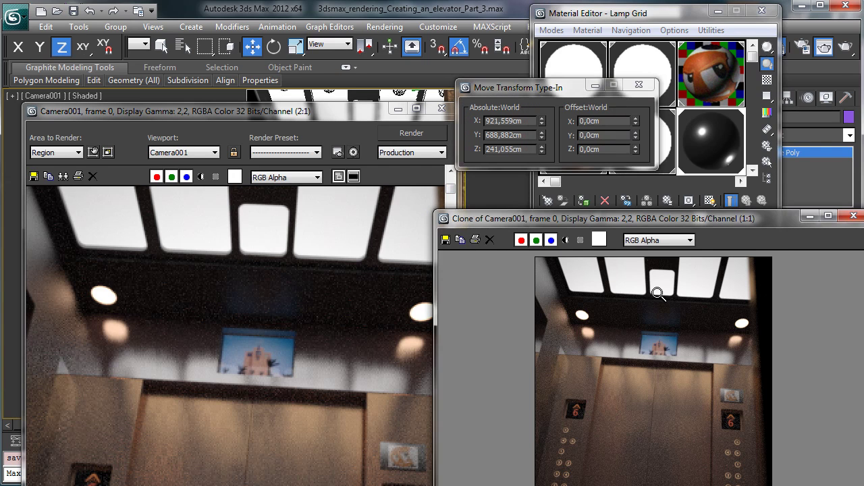
{"action": "scroll", "coordinate": [660, 297], "scroll_direction": "up", "scroll_amount": 1}
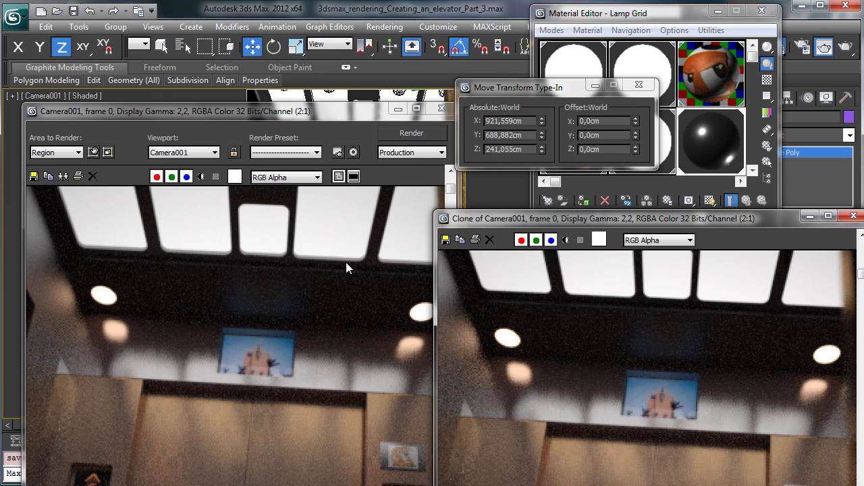
Close the cloned render, the Move Transform Type-In and the Material Editor, and minimize the rendered frame
{"action": "left_click", "coordinate": [854, 215]}
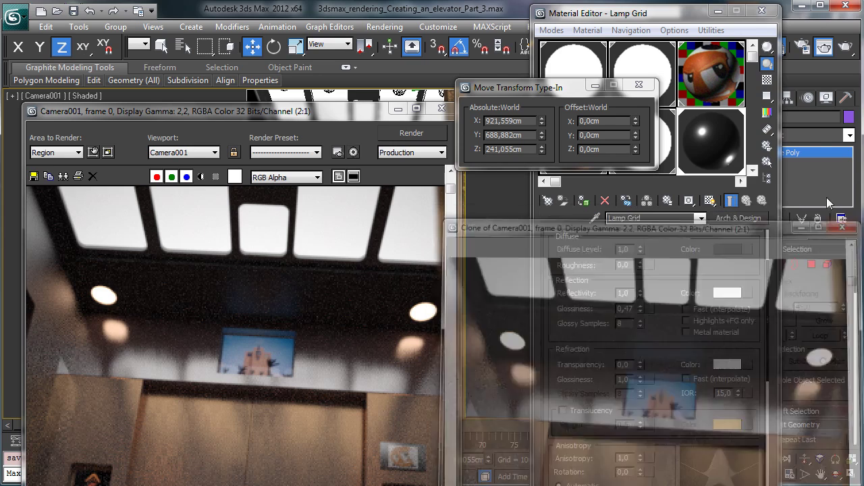
{"action": "left_click", "coordinate": [638, 85]}
{"action": "left_click", "coordinate": [761, 10]}
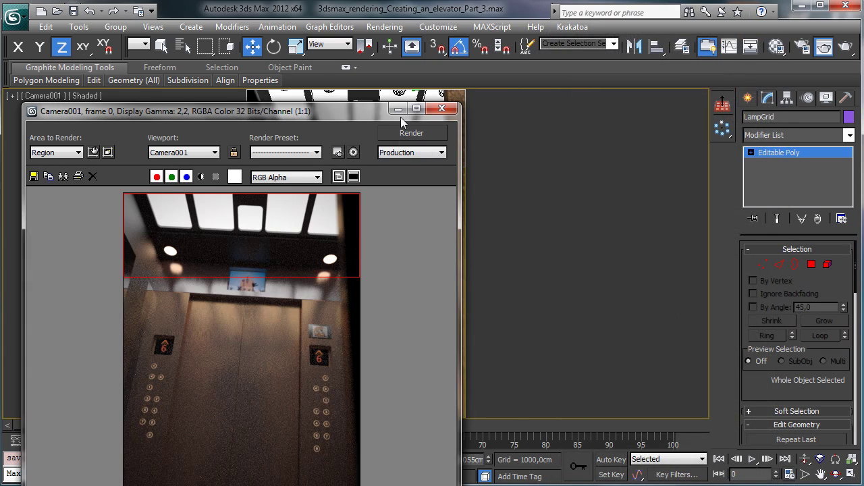
{"action": "left_click", "coordinate": [399, 109]}
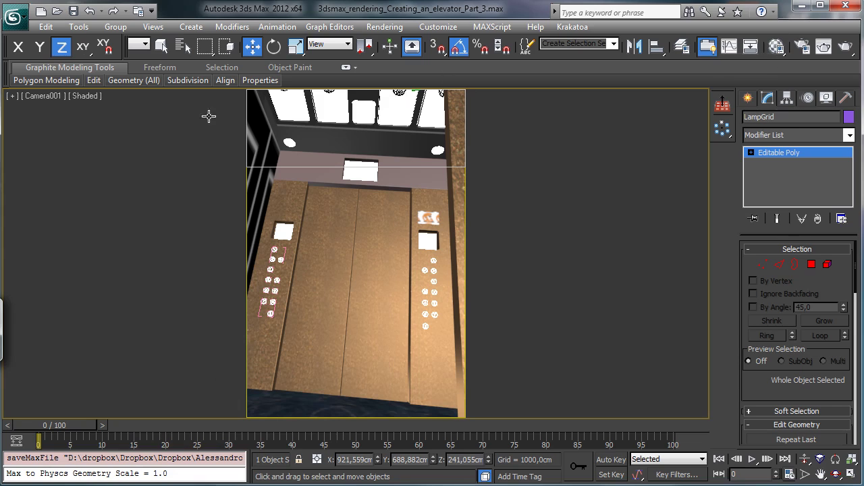
Open the render setup and set the output height to 900 pixels with the image aspect locked
{"action": "left_click", "coordinate": [802, 46]}
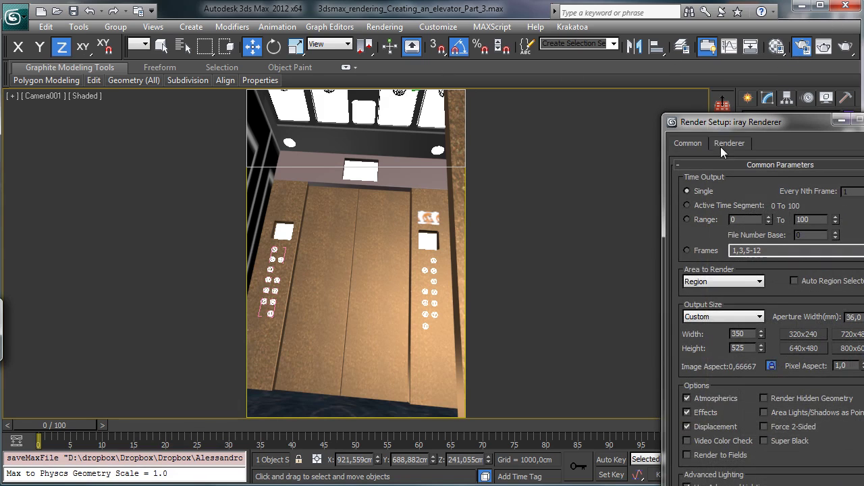
{"action": "left_click_drag", "start_coordinate": [751, 123], "coordinate": [621, 43]}
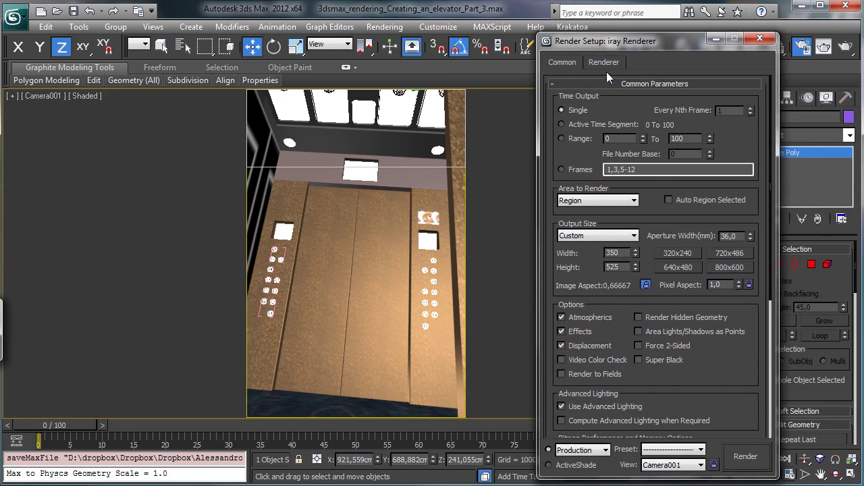
{"action": "double_click", "coordinate": [614, 267]}
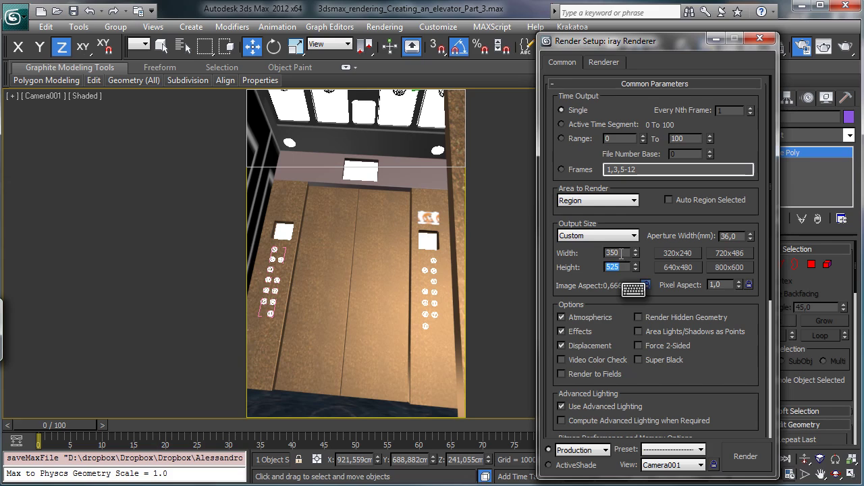
{"action": "type", "text": "900"}
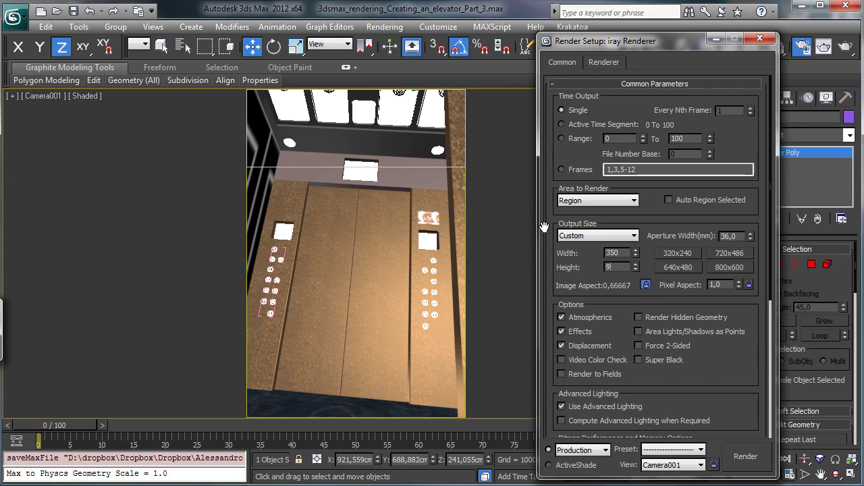
{"action": "key", "text": "Return"}
Set the iray rendering duration's minutes to 5, expand the advanced parameters, and close the render setup
{"action": "left_click", "coordinate": [604, 61]}
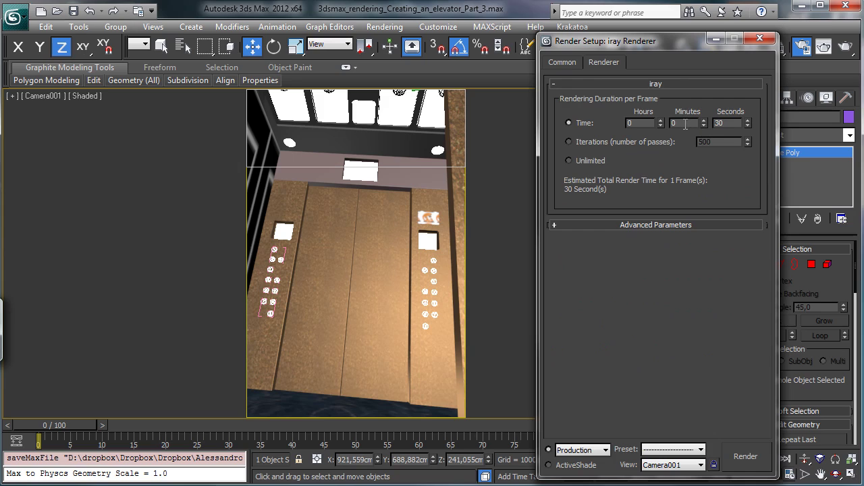
{"action": "double_click", "coordinate": [685, 124]}
{"action": "type", "text": "5"}
{"action": "key", "text": "Return"}
{"action": "left_click", "coordinate": [646, 224]}
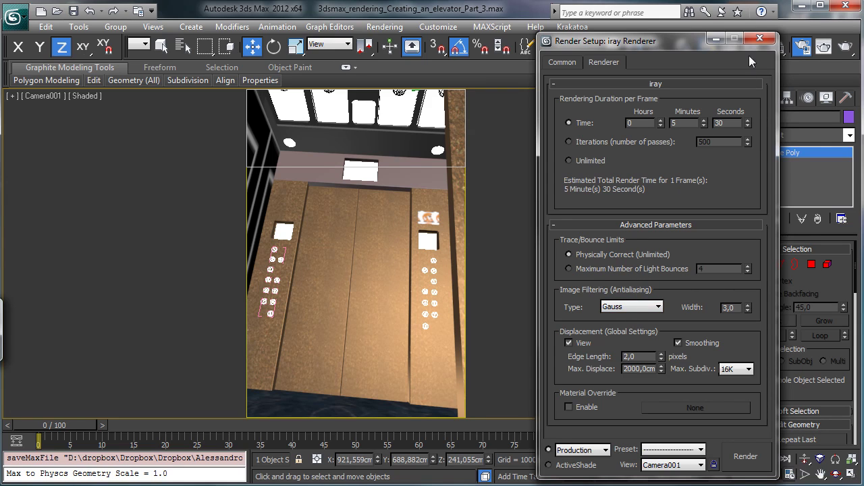
{"action": "left_click", "coordinate": [759, 37]}
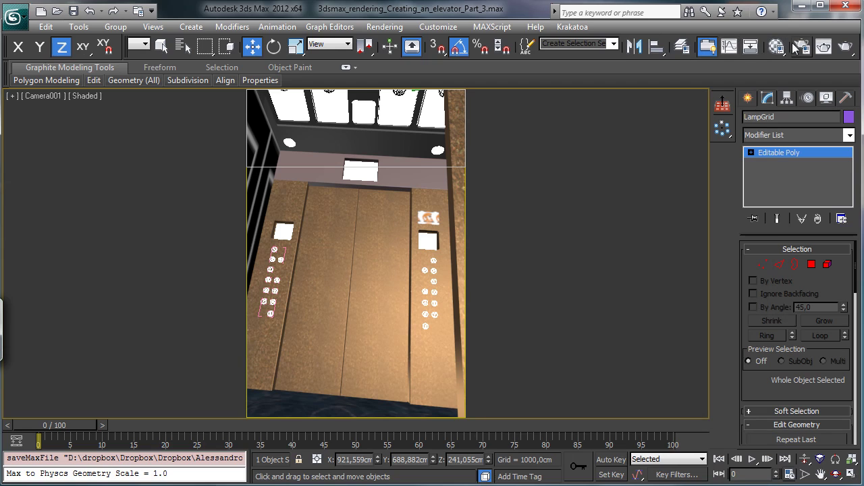
Reopen the Camera001 rendered frame, set its area to render to View, and save the scene
{"action": "left_click", "coordinate": [824, 46]}
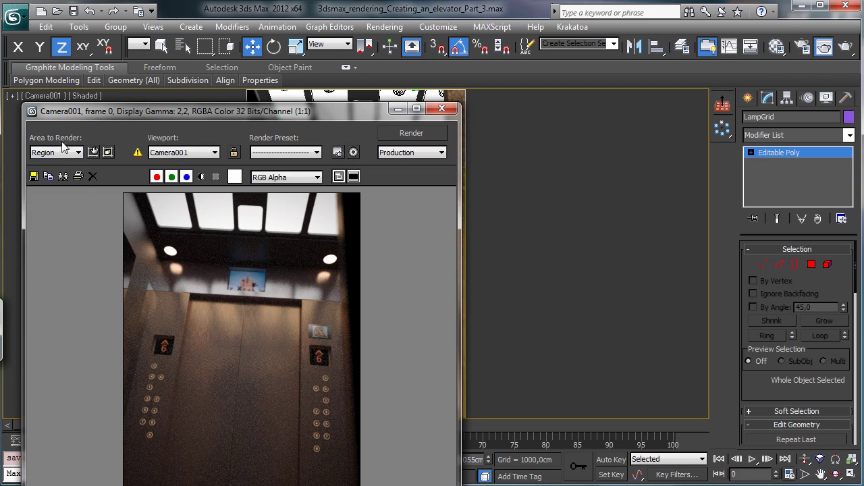
{"action": "left_click", "coordinate": [64, 152]}
{"action": "left_click", "coordinate": [54, 166]}
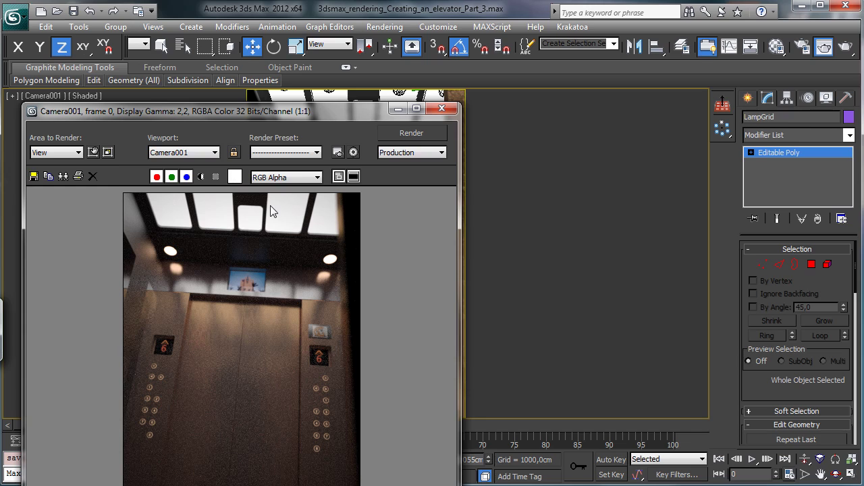
{"action": "left_click", "coordinate": [73, 12]}
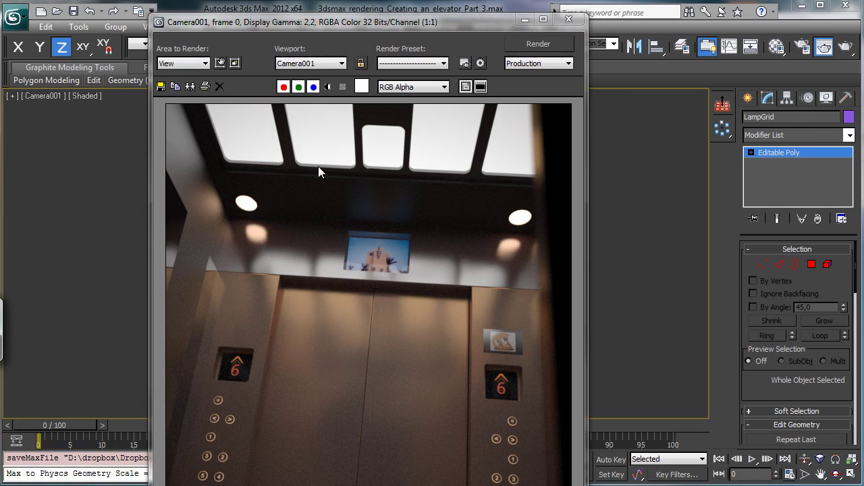
Start saving the rendered image and browse drive D: to the 3dsmax_rendering_Creating_an_elevator_Part_3 folder inside 2011 MAXCookie
{"action": "left_click", "coordinate": [160, 86]}
{"action": "left_click", "coordinate": [257, 86]}
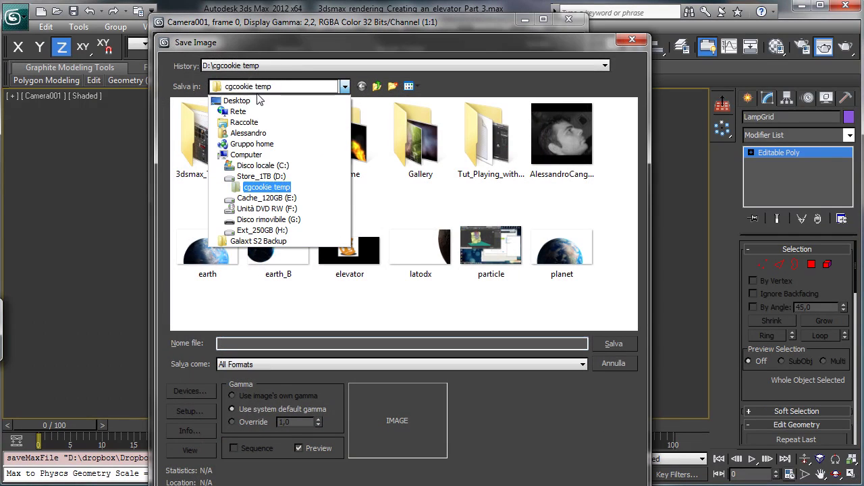
{"action": "left_click", "coordinate": [289, 185]}
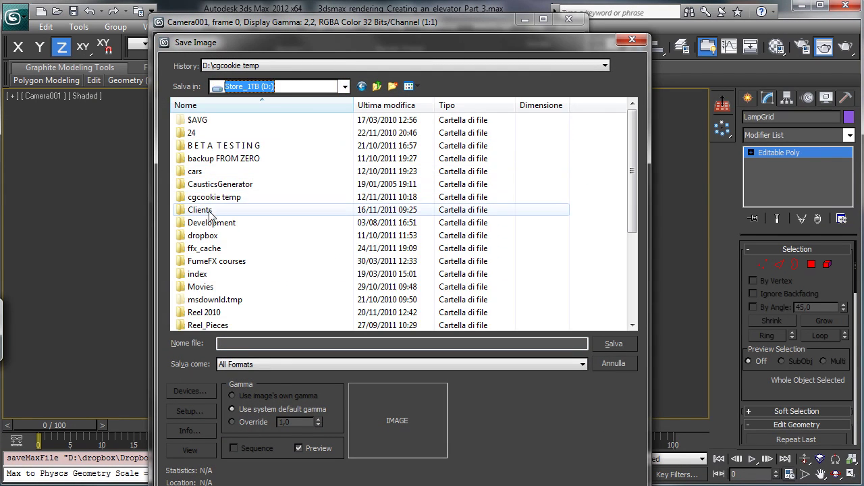
{"action": "double_click", "coordinate": [210, 235]}
{"action": "double_click", "coordinate": [189, 120]}
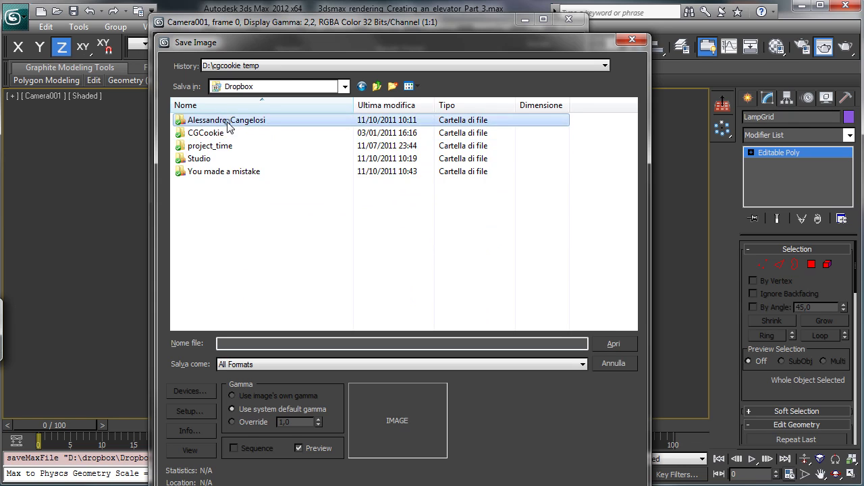
{"action": "double_click", "coordinate": [228, 121]}
{"action": "double_click", "coordinate": [196, 158]}
{"action": "double_click", "coordinate": [215, 156]}
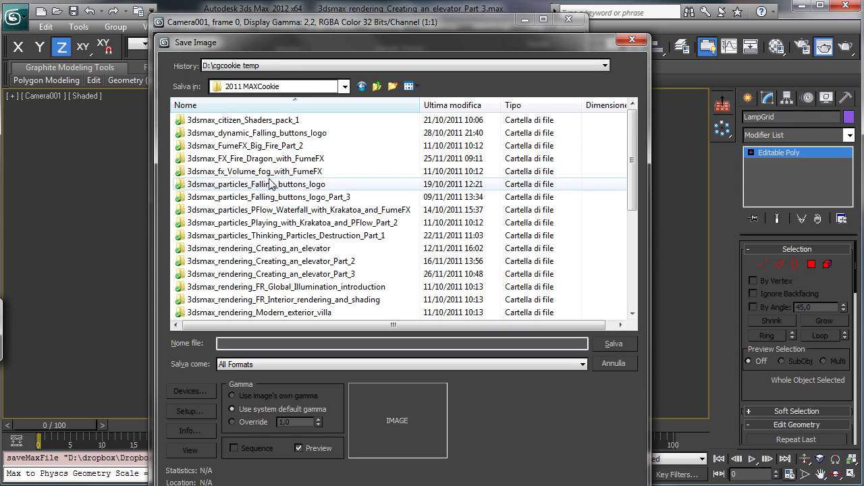
{"action": "double_click", "coordinate": [330, 279]}
Save the rendered image as 3dsmax_rendering_Creating_an_elevator_Part_3_Output.tif in 16-bit color
{"action": "left_click", "coordinate": [272, 340]}
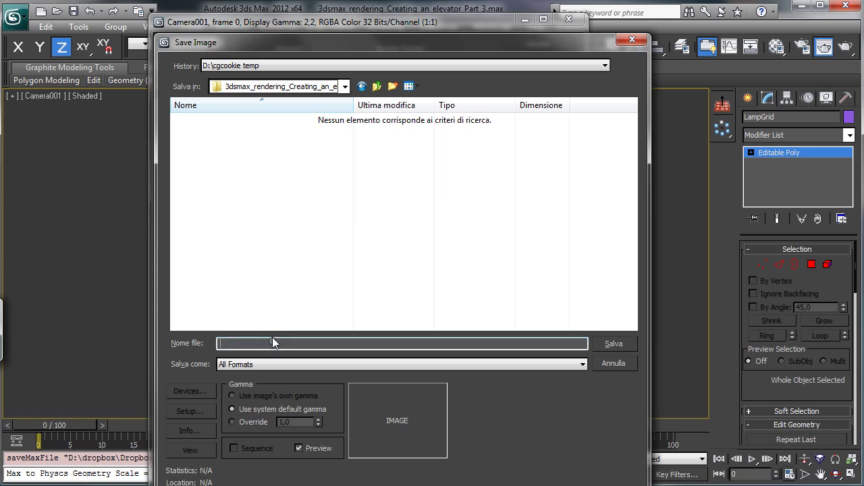
{"action": "type", "text": "3dsmax:"}
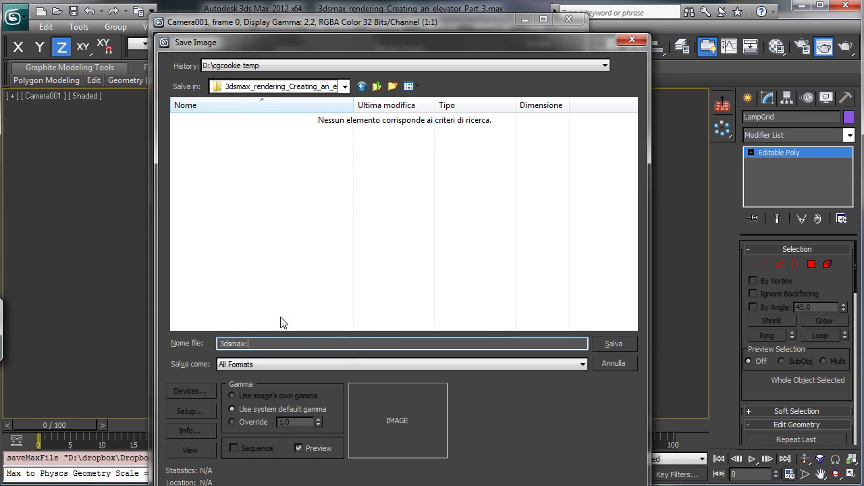
{"action": "key", "text": "BackSpace"}
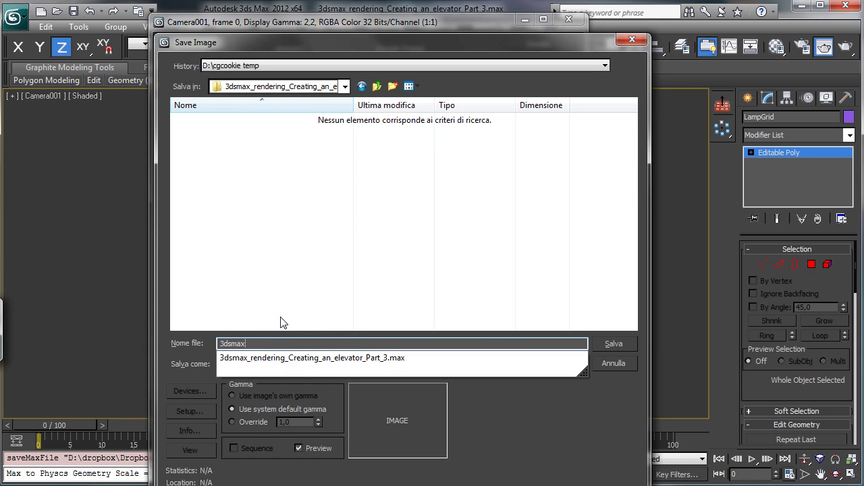
{"action": "left_click", "coordinate": [324, 361]}
{"action": "left_click", "coordinate": [413, 344]}
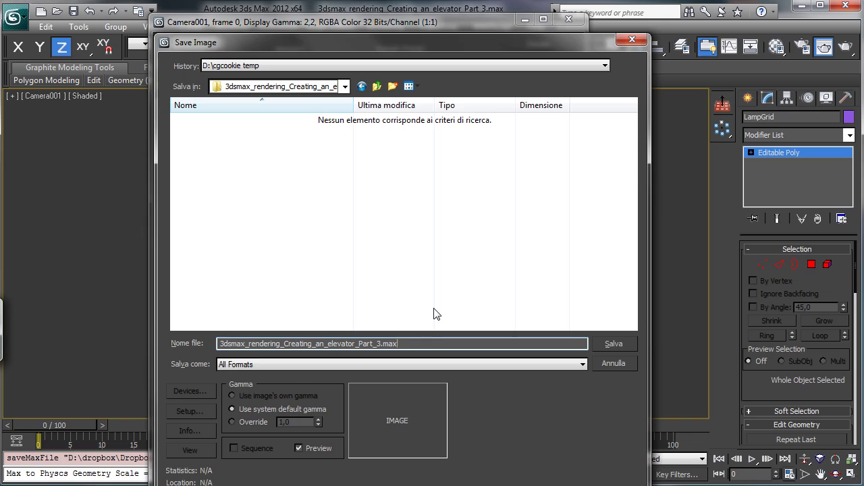
{"action": "key", "text": "BackSpace"}
{"action": "key", "text": "BackSpace"}
{"action": "type", "text": "_Output"}
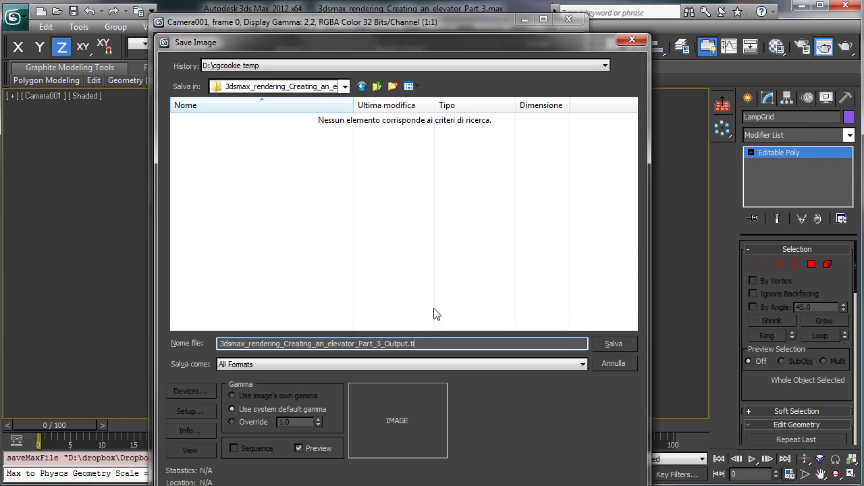
{"action": "key", "text": "Return"}
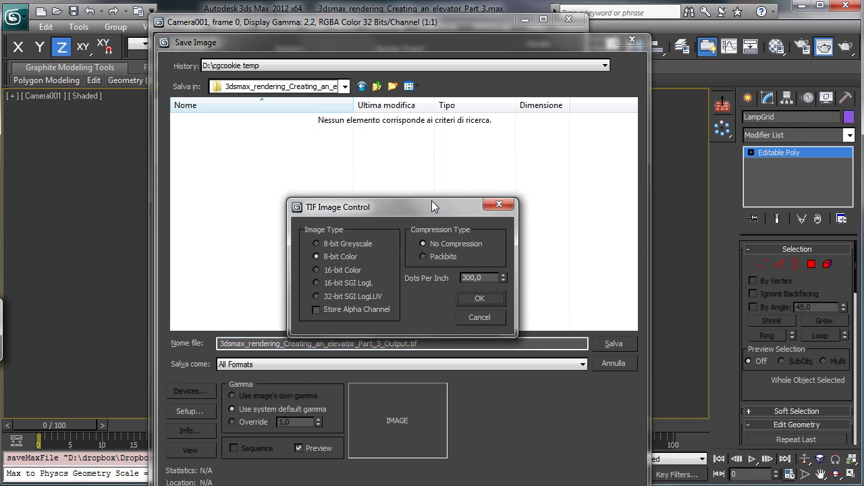
{"action": "left_click", "coordinate": [338, 269]}
{"action": "left_click", "coordinate": [479, 299]}
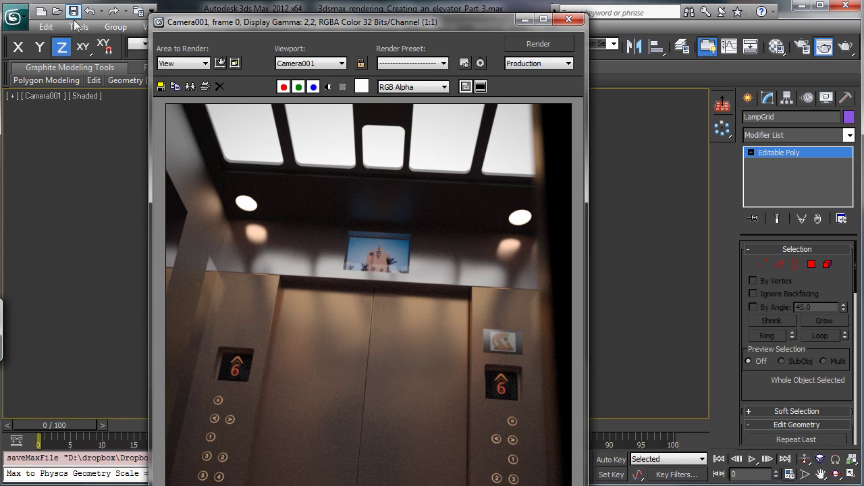
Save a copy of the scene in 3ds Max 2010 format as 3dsmax_rendering_Creating_an_elevator_Part_3_2010
{"action": "left_click", "coordinate": [15, 20]}
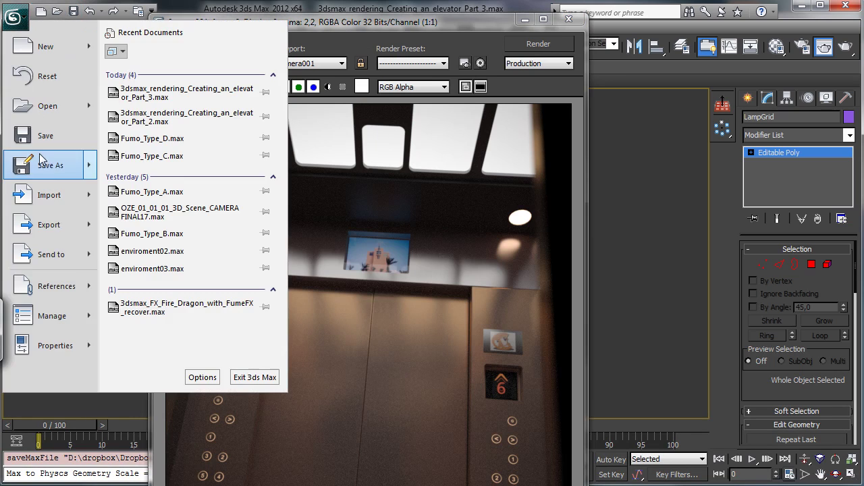
{"action": "left_click", "coordinate": [53, 166]}
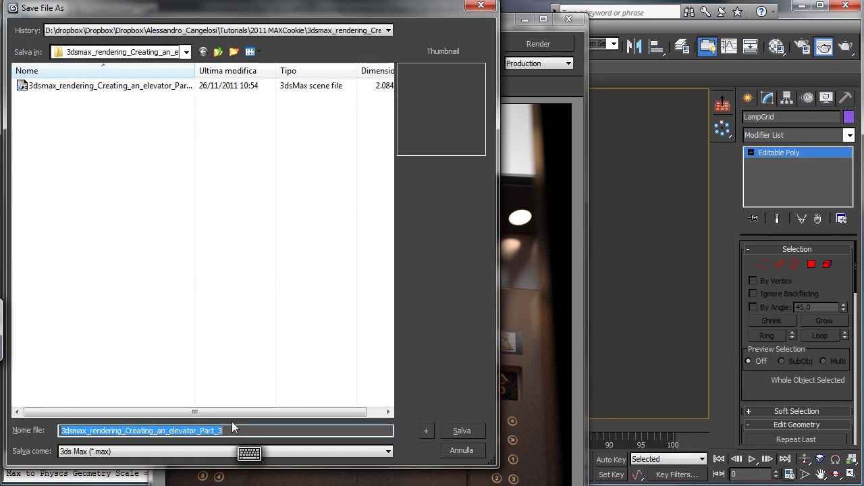
{"action": "left_click", "coordinate": [216, 451]}
{"action": "left_click", "coordinate": [173, 473]}
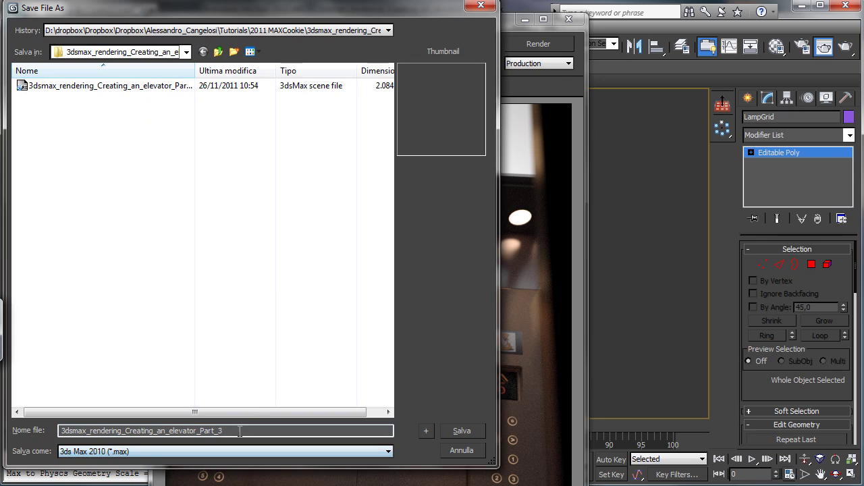
{"action": "type", "text": "_2010"}
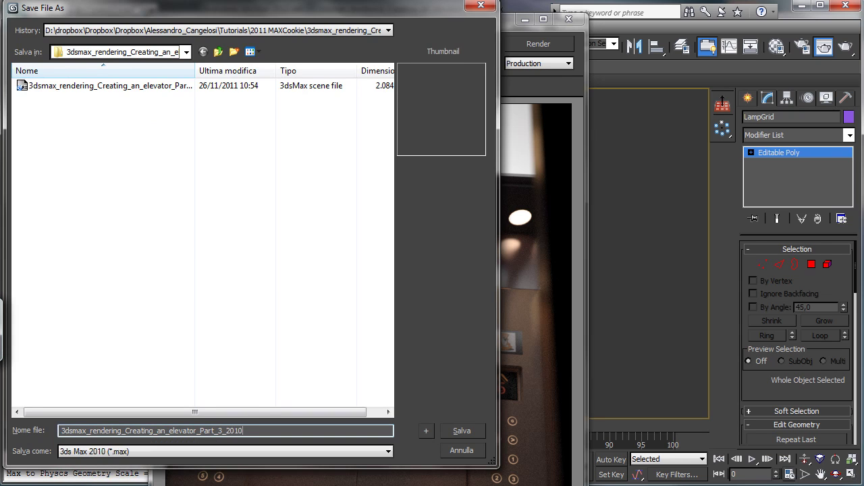
{"action": "key", "text": "Return"}
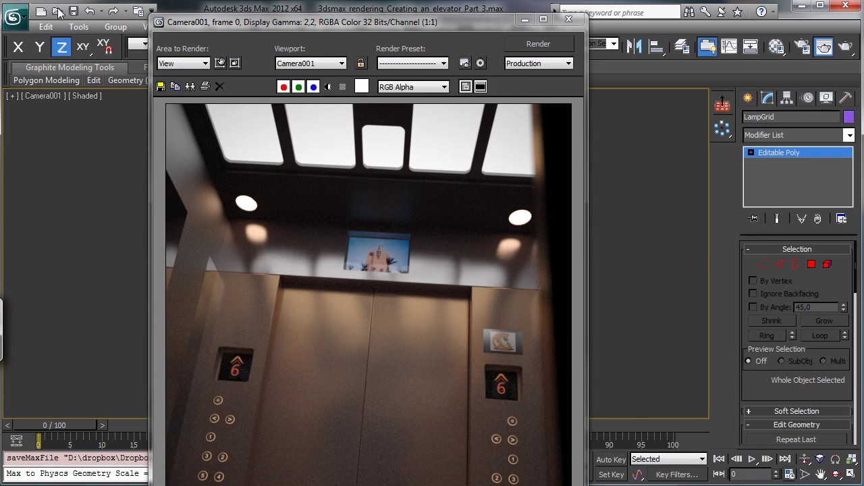
Save another copy of the scene in 3ds Max 2011 format as 3dsmax_rendering_Creating_an_elevator_Part_3_2011
{"action": "left_click", "coordinate": [13, 17]}
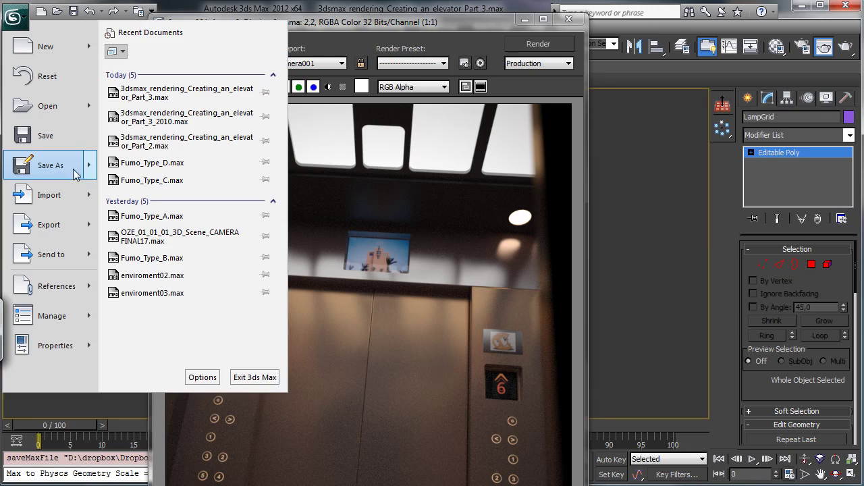
{"action": "left_click", "coordinate": [74, 168]}
{"action": "left_click", "coordinate": [170, 451]}
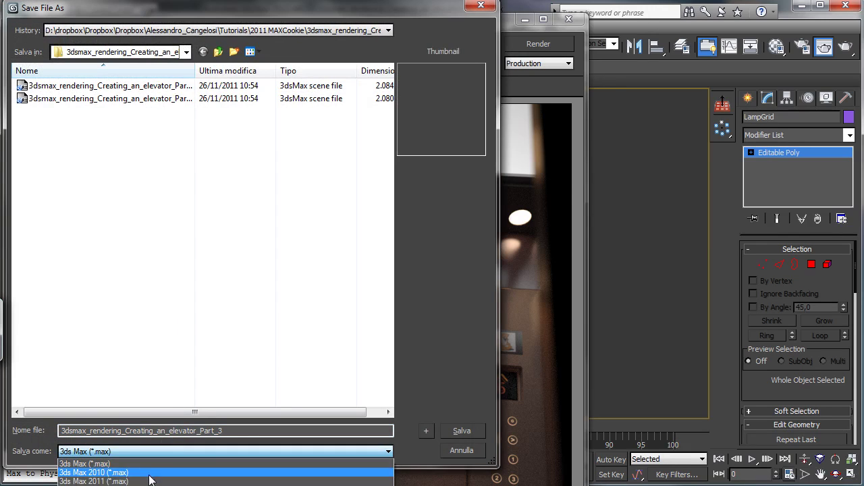
{"action": "left_click", "coordinate": [170, 465]}
{"action": "type", "text": "_2011"}
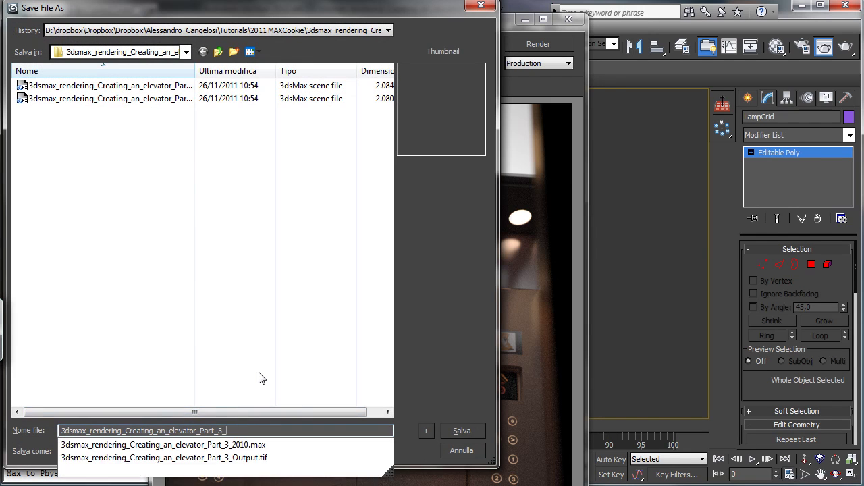
{"action": "key", "text": "Return"}
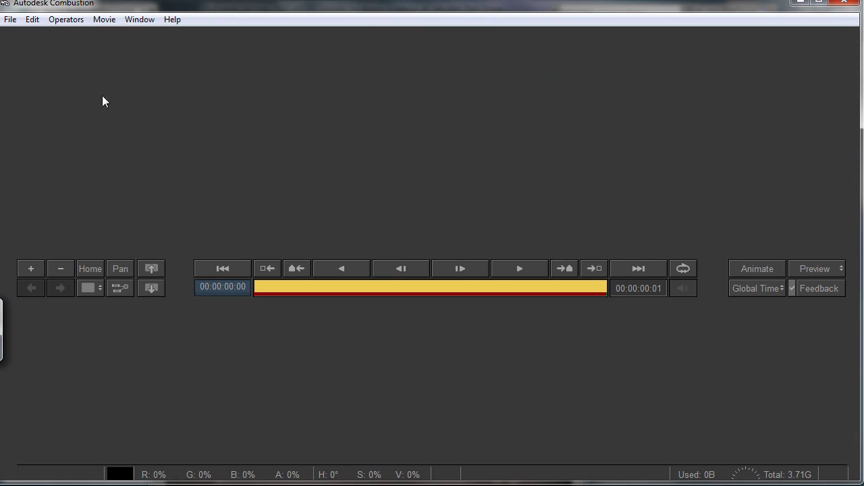
Switch to Autodesk Combustion, start a new composite, and clear its width value
{"action": "left_click", "coordinate": [10, 19]}
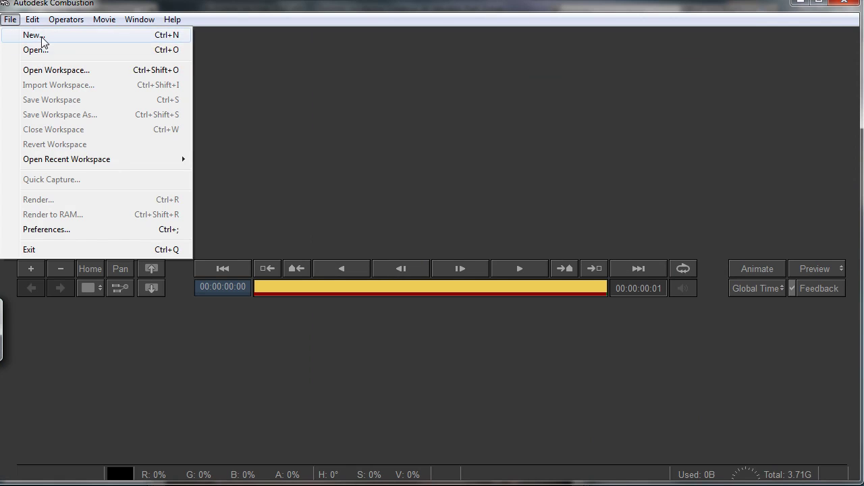
{"action": "left_click", "coordinate": [42, 38]}
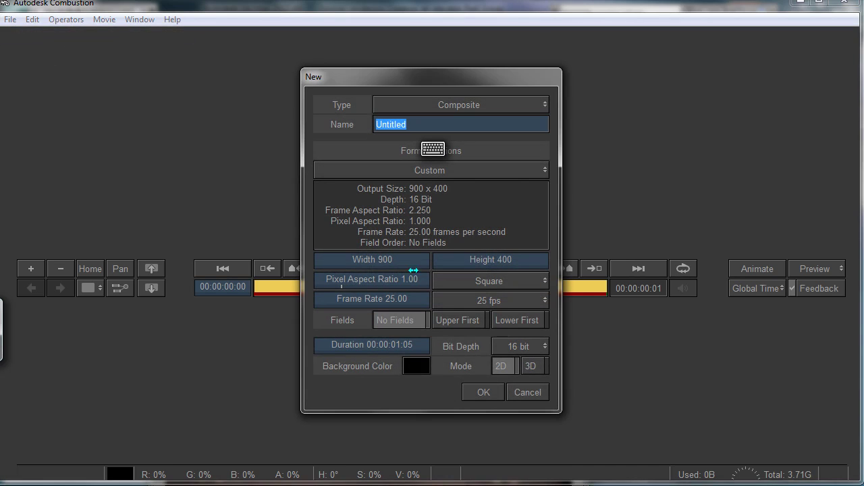
{"action": "left_click", "coordinate": [409, 266]}
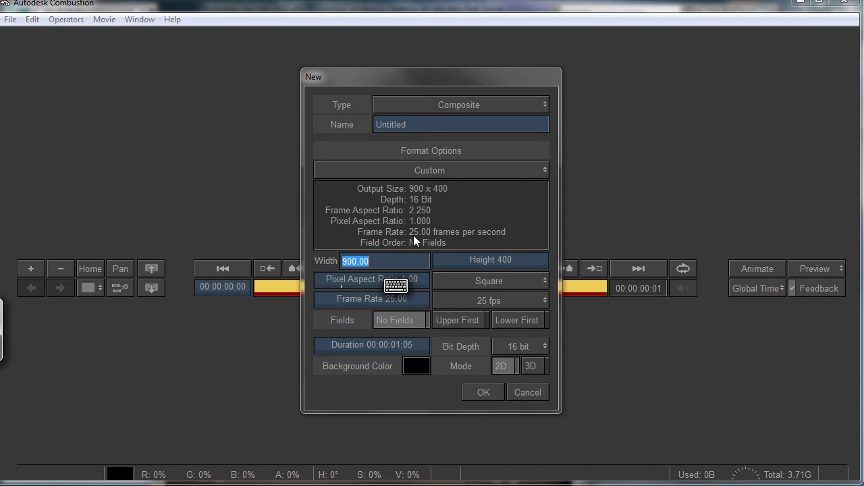
{"action": "type", "text": "400"}
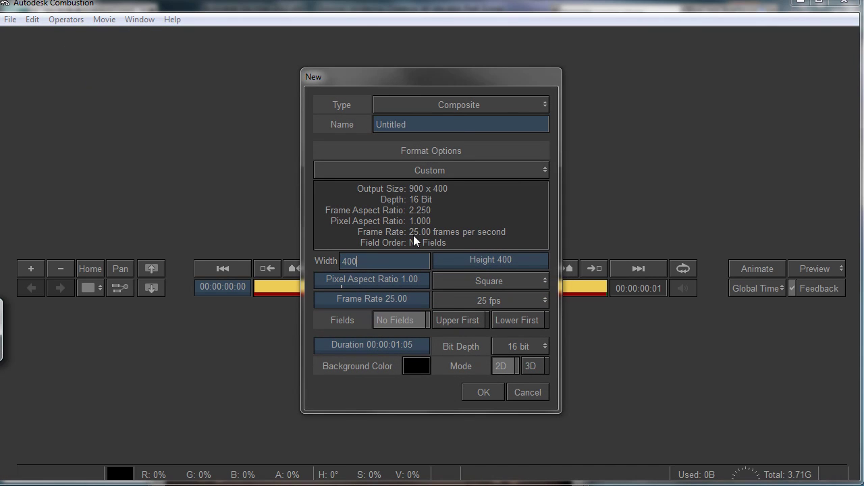
{"action": "key", "text": "BackSpace"}
{"action": "key", "text": "BackSpace"}
{"action": "key", "text": "BackSpace"}
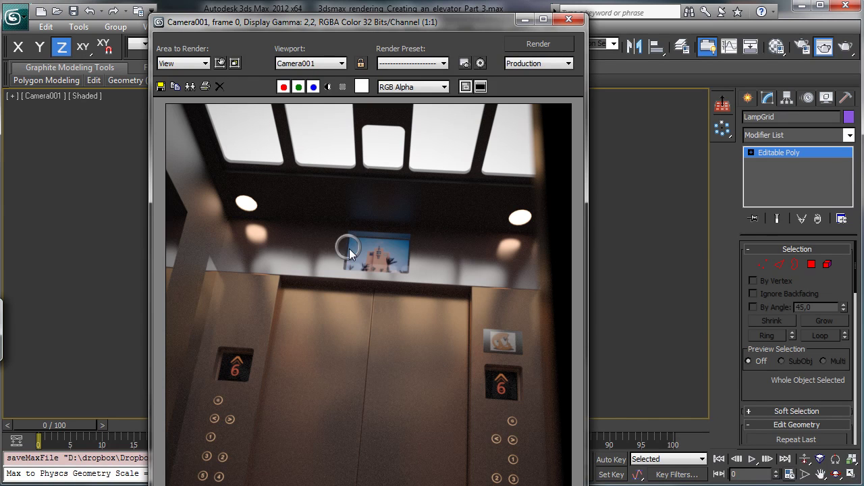
Switch back to 3ds Max and check the render's output size in the render setup
{"action": "right_click", "coordinate": [349, 248]}
{"action": "left_click", "coordinate": [804, 49]}
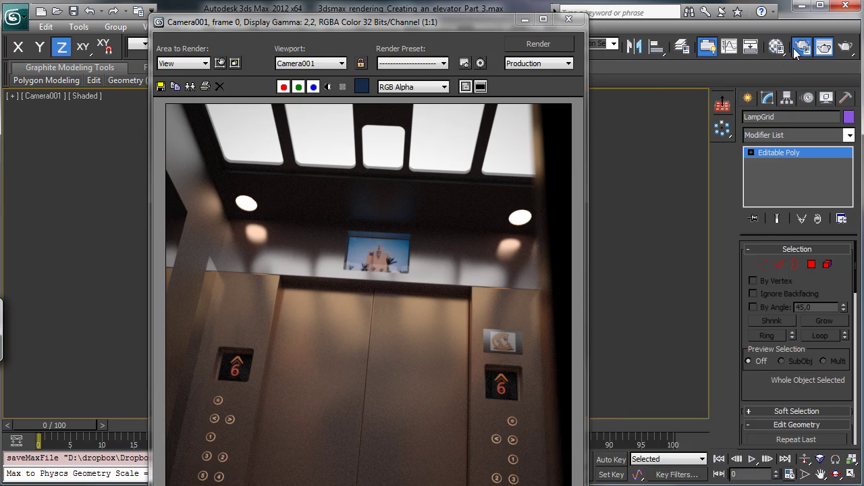
{"action": "left_click", "coordinate": [563, 62]}
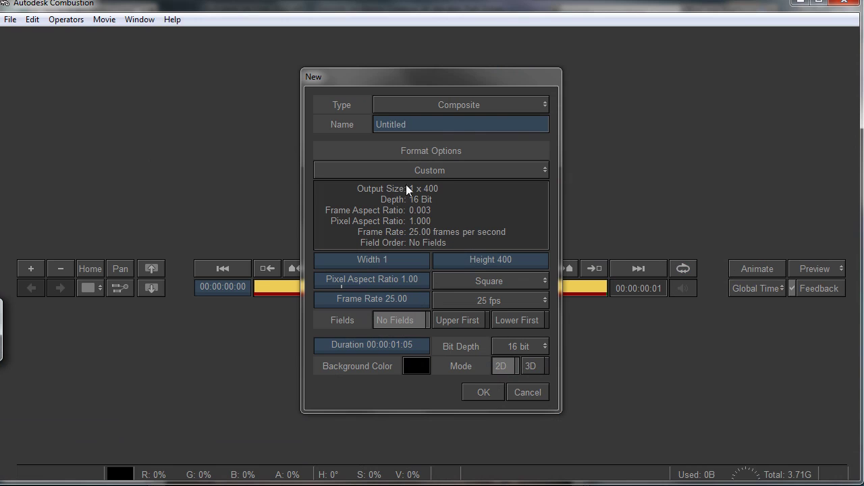
Return to Combustion, set the new composite to 600 wide and 900 high, and create it
{"action": "left_click", "coordinate": [409, 260]}
{"action": "type", "text": "600"}
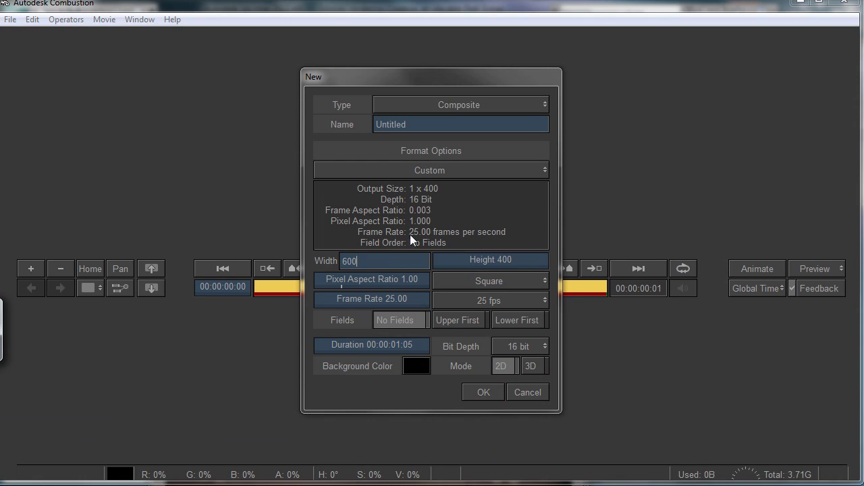
{"action": "key", "text": "Tab"}
{"action": "type", "text": "900"}
{"action": "key", "text": "Return"}
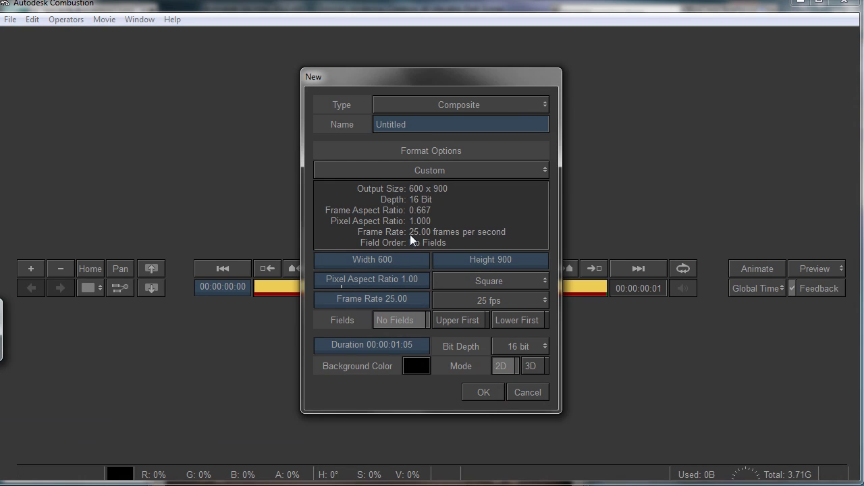
{"action": "left_click", "coordinate": [471, 397]}
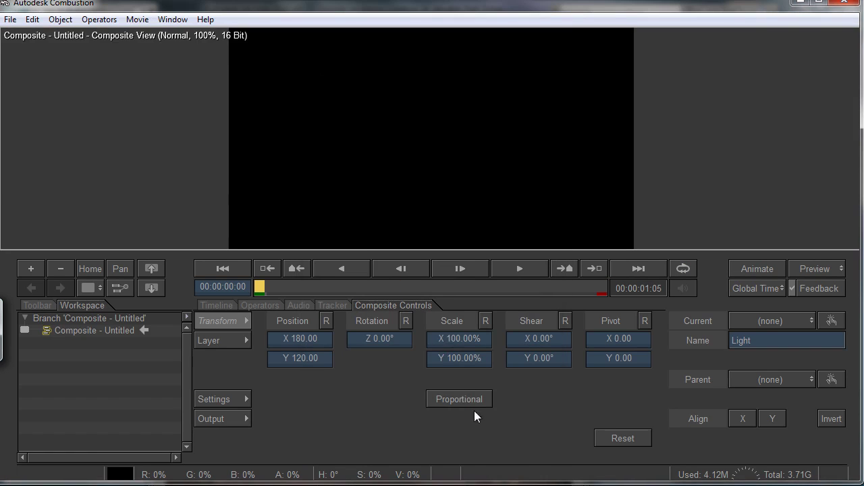
Try to import the elevator render as footage, browsing to the 3dsmax_rendering_Creating_an_elevator_Part_3 folder under 2011 MAXCookie
{"action": "left_click", "coordinate": [10, 19]}
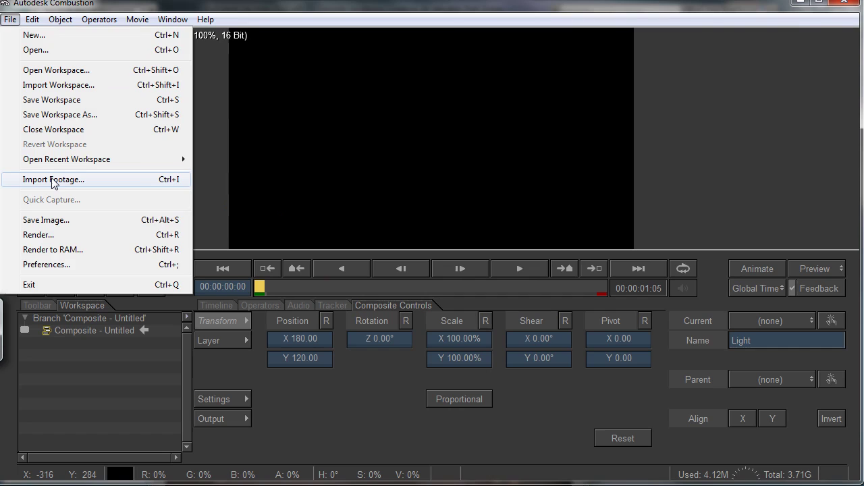
{"action": "left_click", "coordinate": [40, 181]}
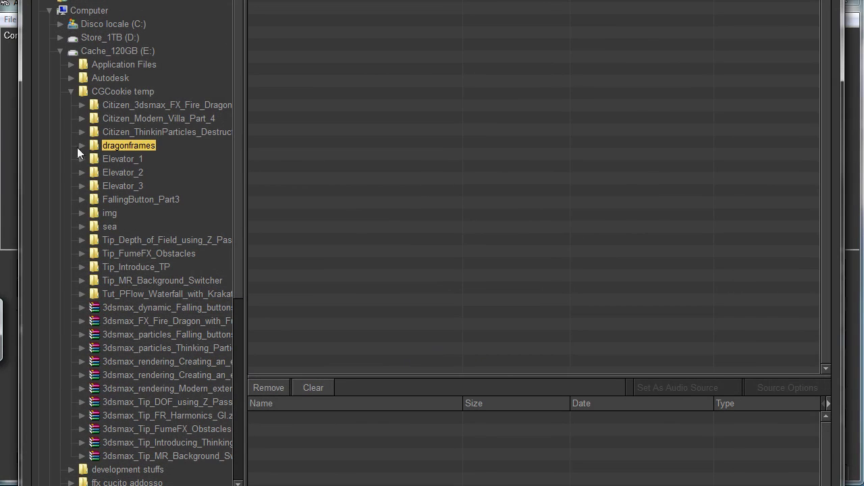
{"action": "left_click", "coordinate": [72, 92]}
{"action": "left_click", "coordinate": [60, 38]}
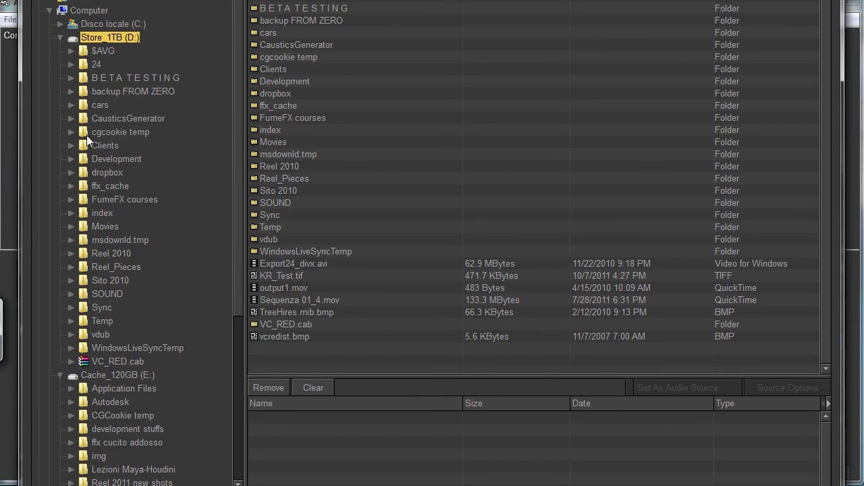
{"action": "left_click", "coordinate": [71, 172]}
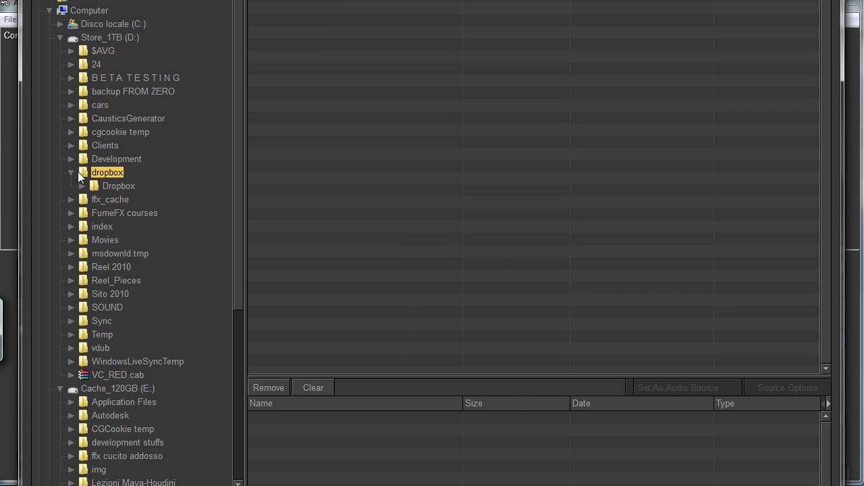
{"action": "left_click", "coordinate": [82, 186]}
{"action": "left_click", "coordinate": [94, 199]}
{"action": "left_click", "coordinate": [103, 213]}
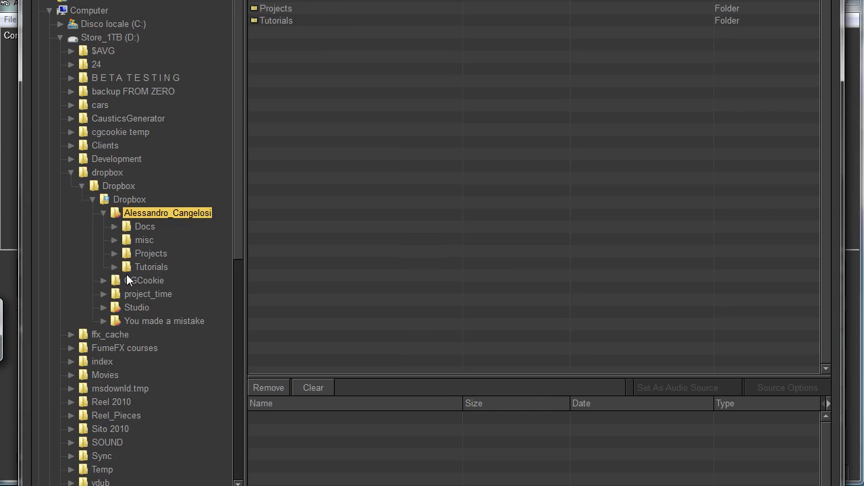
{"action": "left_click", "coordinate": [115, 266]}
{"action": "left_click", "coordinate": [142, 283]}
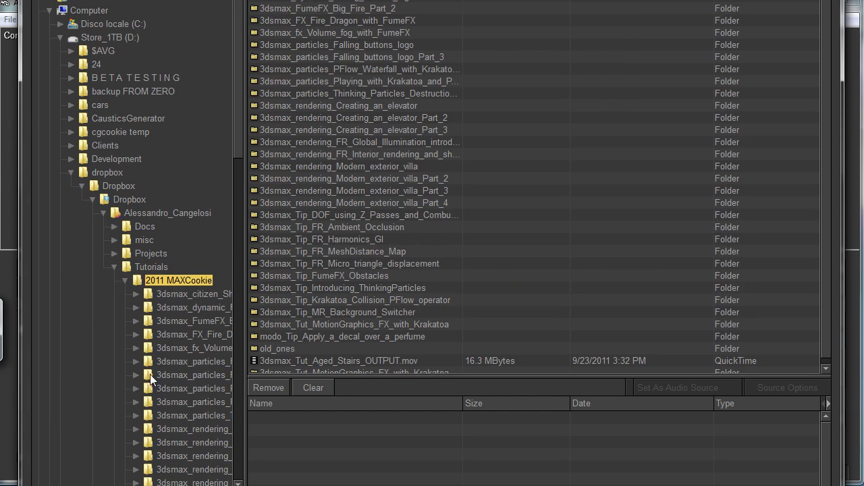
{"action": "double_click", "coordinate": [435, 129]}
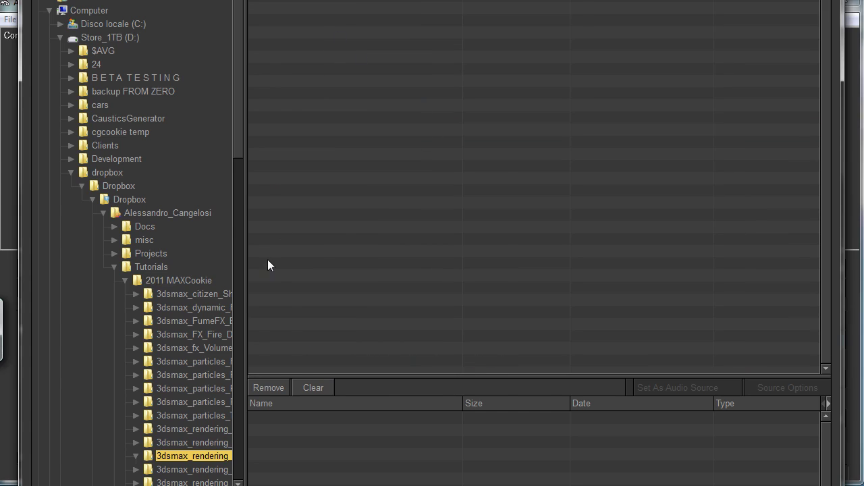
{"action": "left_click_drag", "start_coordinate": [245, 210], "coordinate": [315, 233]}
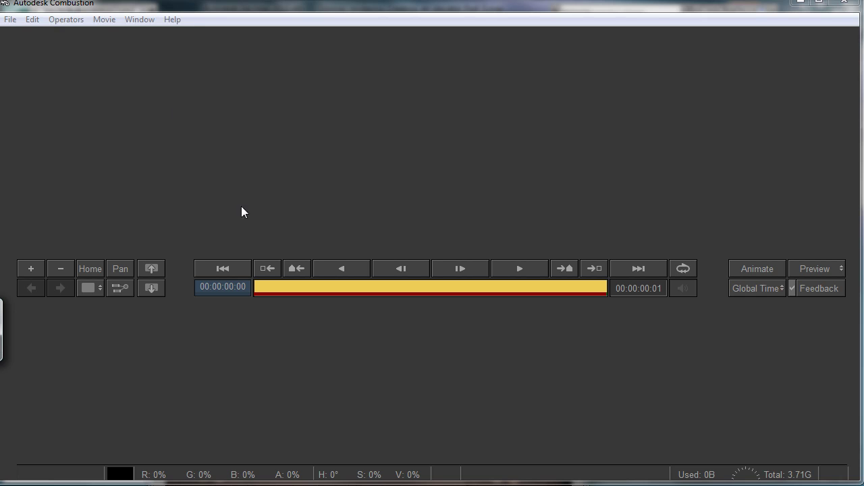
Open the recent workspace 3dsmax_Creating_an_elevator_Part_3.cws
{"action": "left_click", "coordinate": [10, 19]}
{"action": "mouse_move", "coordinate": [149, 160]}
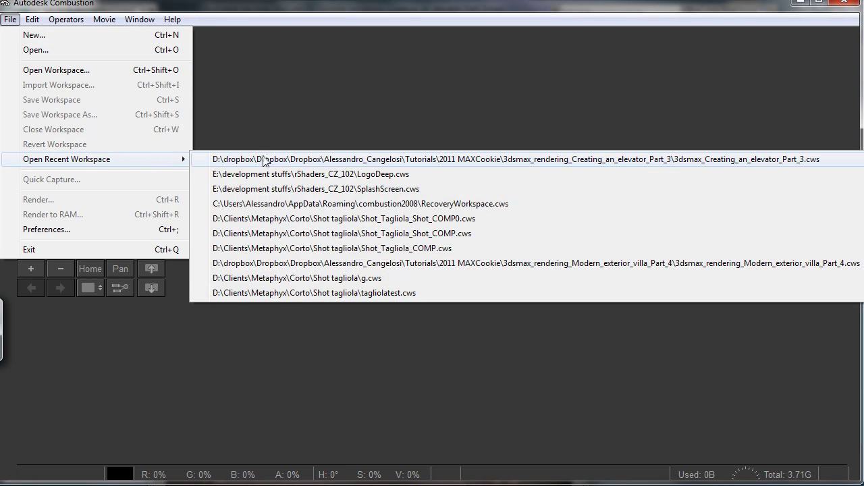
{"action": "left_click", "coordinate": [266, 161]}
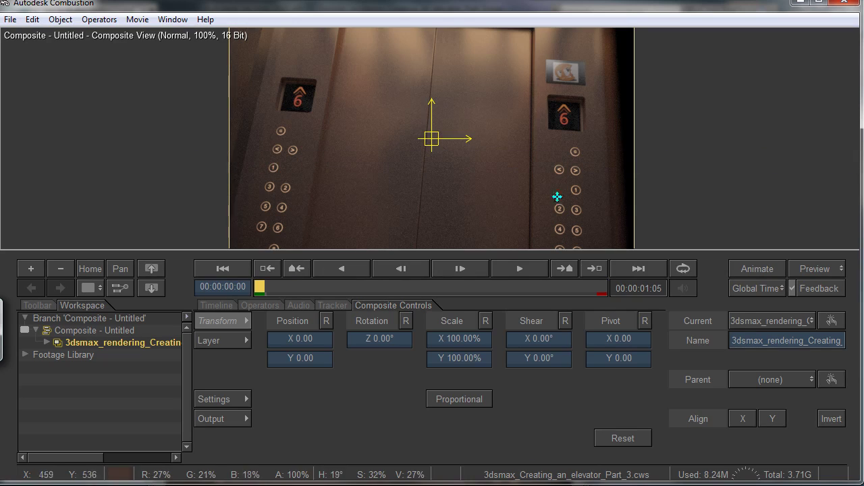
Add a Discreet Color Corrector operator to the elevator render layer
{"action": "left_click", "coordinate": [68, 270]}
{"action": "left_click", "coordinate": [67, 268]}
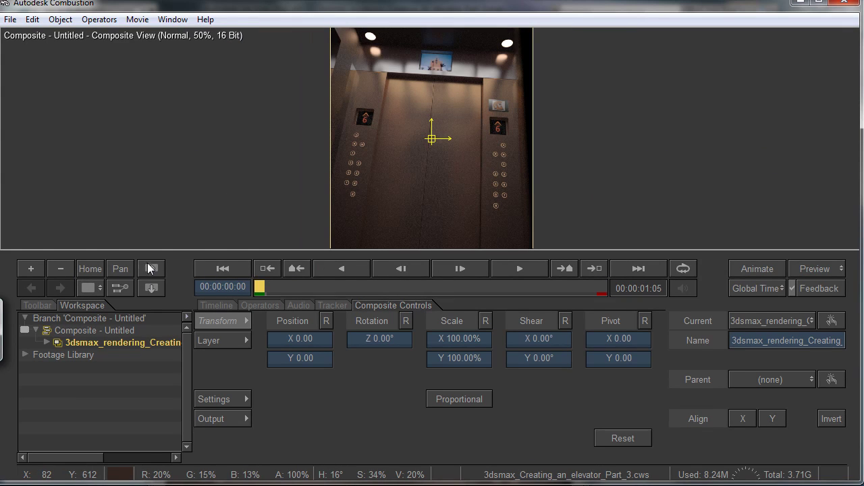
{"action": "left_click", "coordinate": [72, 343]}
{"action": "left_click", "coordinate": [47, 343]}
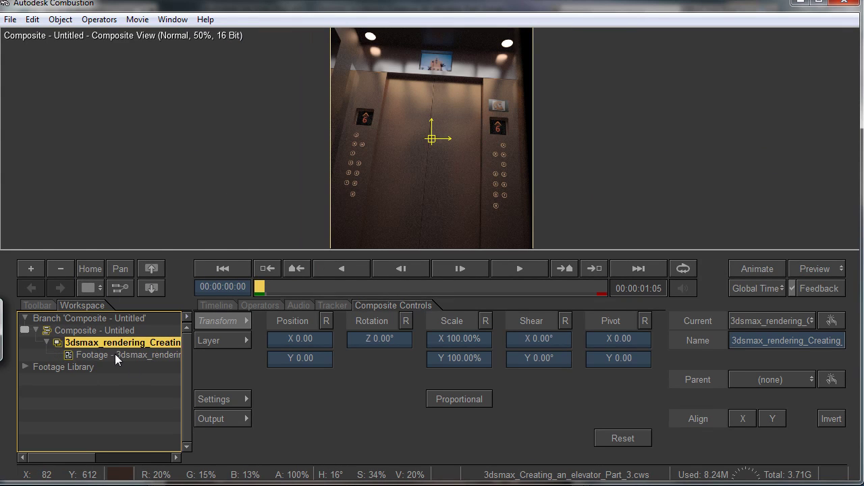
{"action": "left_click", "coordinate": [99, 19]}
{"action": "mouse_move", "coordinate": [165, 189]}
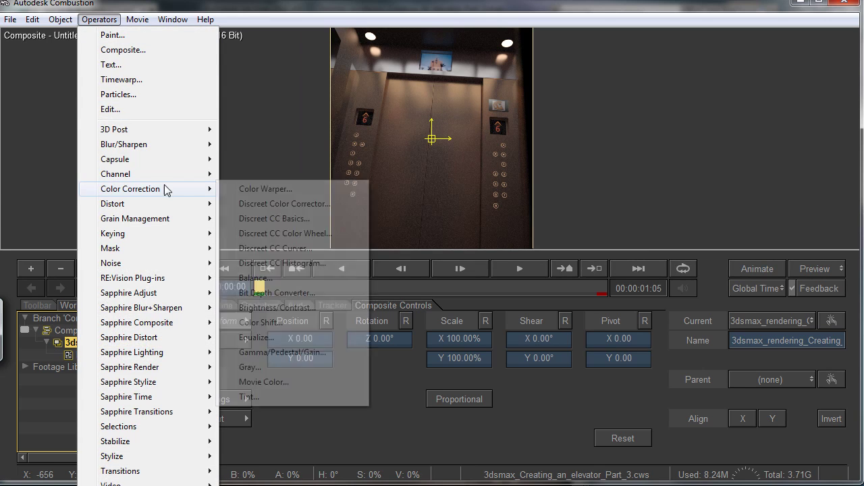
{"action": "left_click", "coordinate": [299, 204]}
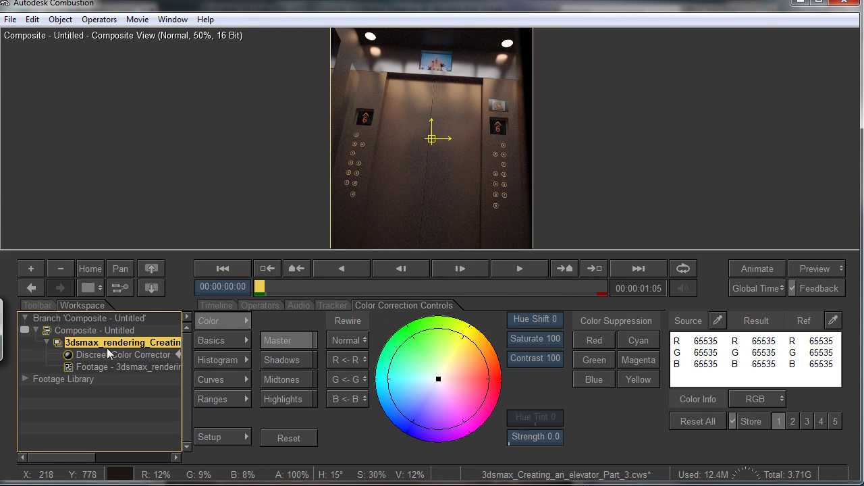
Tint the shadows slightly red on the color wheel, with hue tint 0 and strength 8.2
{"action": "left_click", "coordinate": [287, 380]}
{"action": "left_click", "coordinate": [295, 362]}
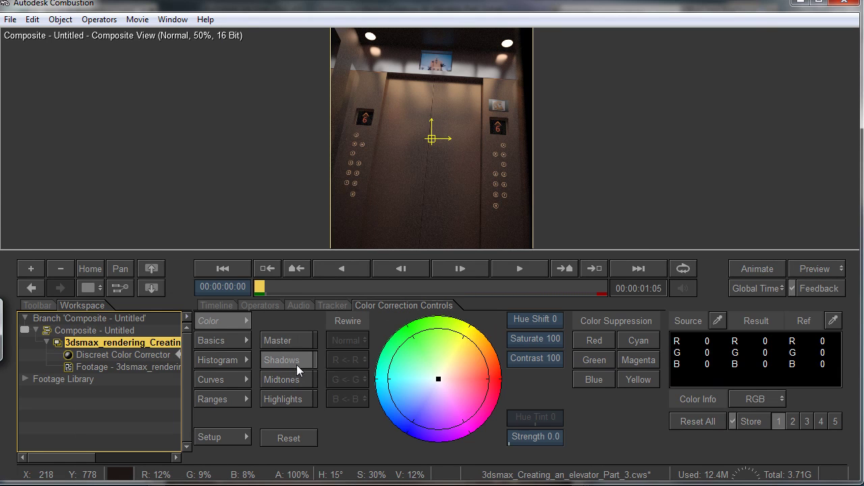
{"action": "left_click_drag", "start_coordinate": [448, 384], "coordinate": [444, 381]}
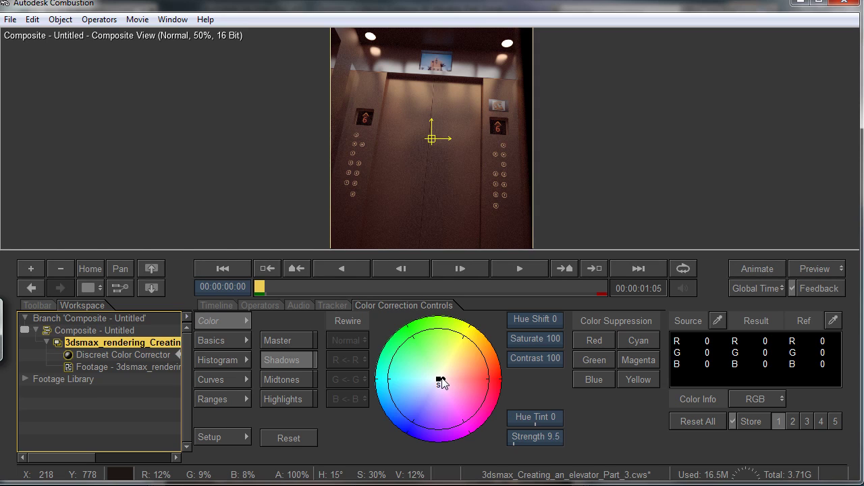
{"action": "left_click_drag", "start_coordinate": [443, 384], "coordinate": [453, 383]}
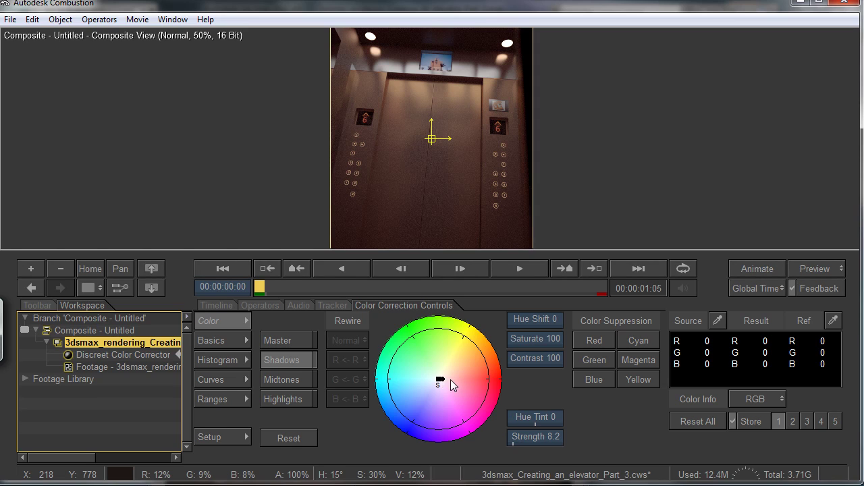
Tint the midtones warm with hue tint 17 and strength 38.3, and the shadows cyan with hue tint 200 and strength 20.2
{"action": "left_click", "coordinate": [285, 379]}
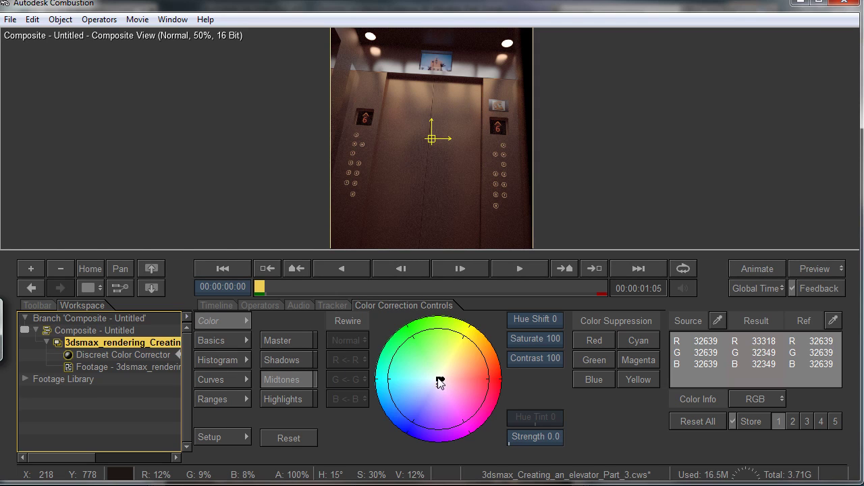
{"action": "left_click_drag", "start_coordinate": [439, 383], "coordinate": [458, 378]}
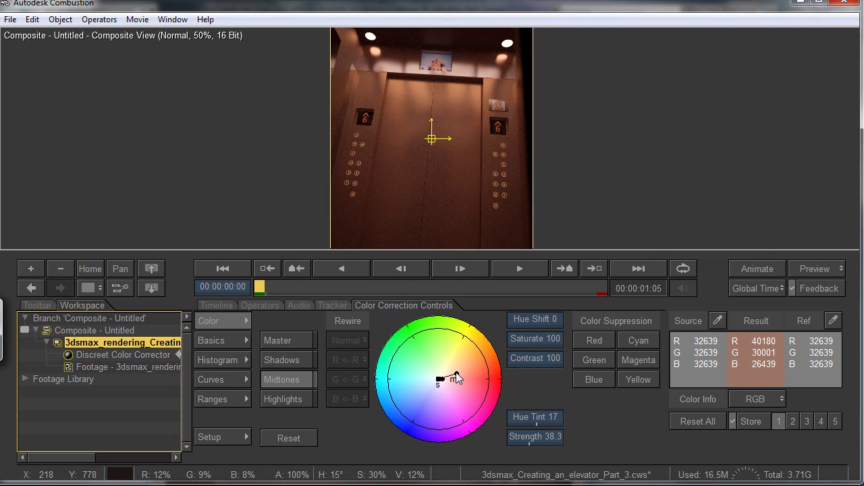
{"action": "left_click", "coordinate": [289, 360]}
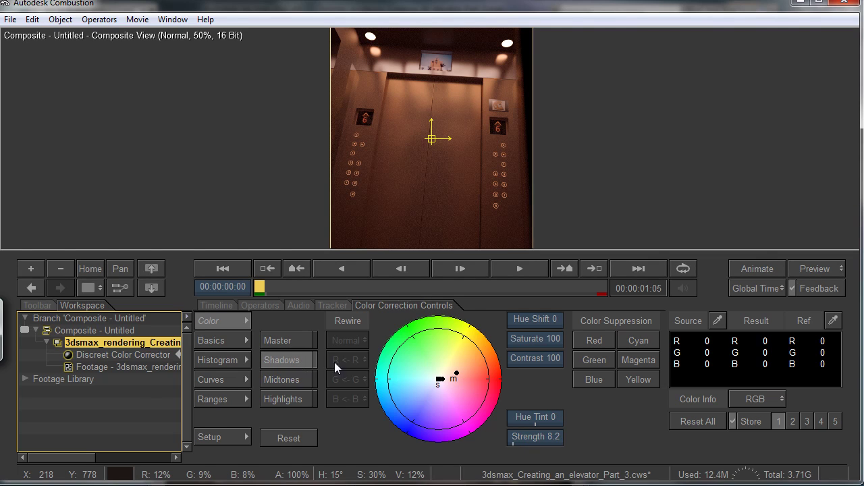
{"action": "left_click_drag", "start_coordinate": [440, 382], "coordinate": [428, 384]}
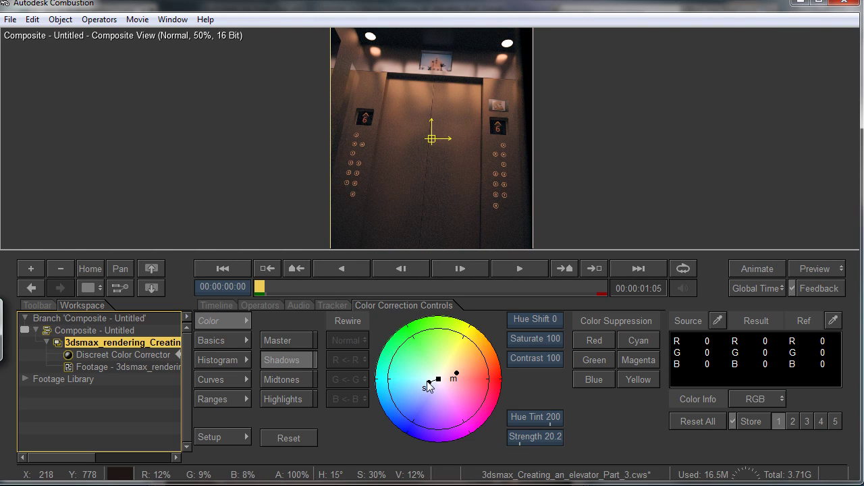
{"action": "left_click", "coordinate": [289, 344]}
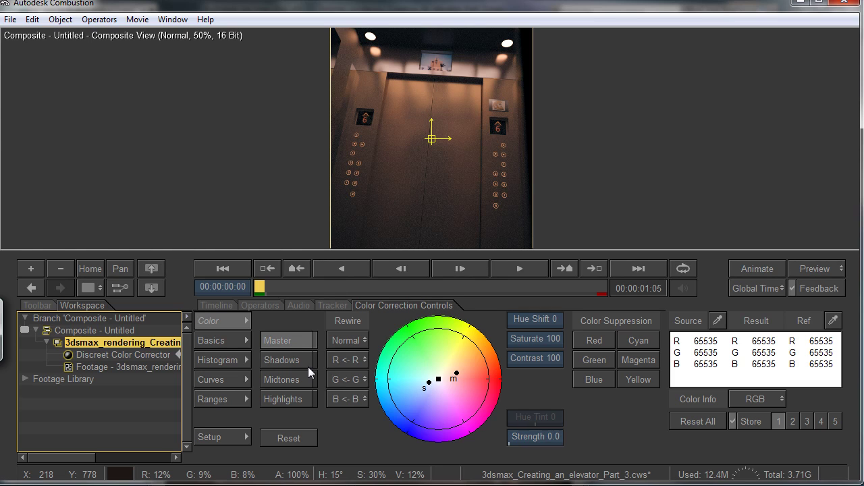
Add a Brightness/Contrast operator to the render layer with contrast 19% and brightness 2%
{"action": "left_click", "coordinate": [82, 340]}
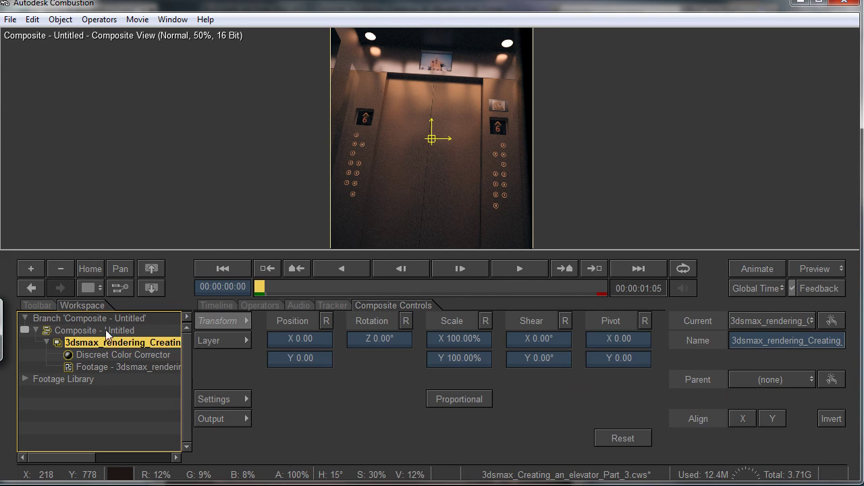
{"action": "left_click", "coordinate": [99, 19]}
{"action": "mouse_move", "coordinate": [187, 191]}
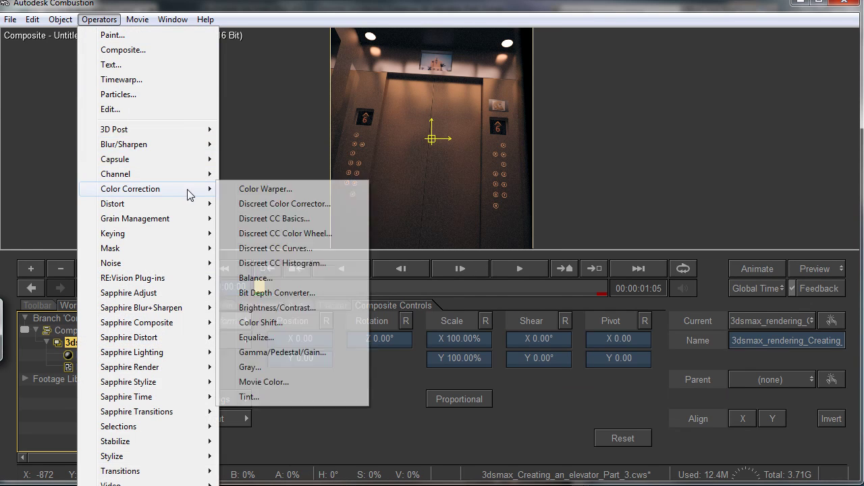
{"action": "left_click", "coordinate": [302, 308]}
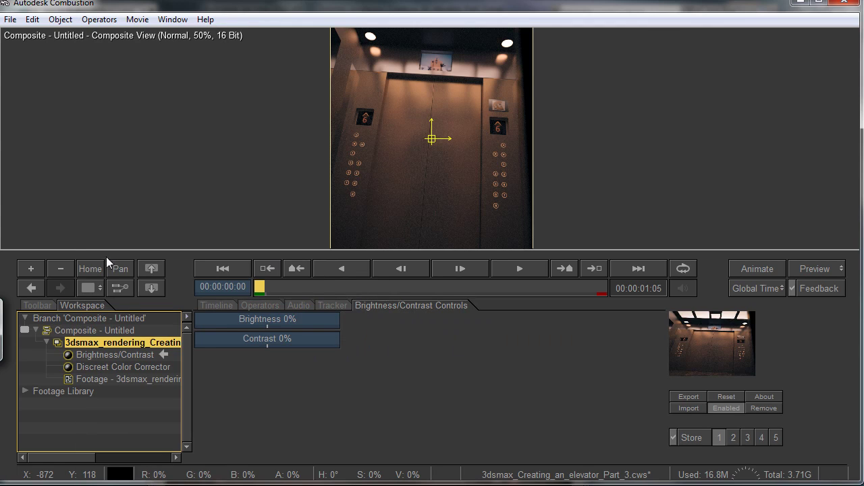
{"action": "left_click", "coordinate": [82, 272]}
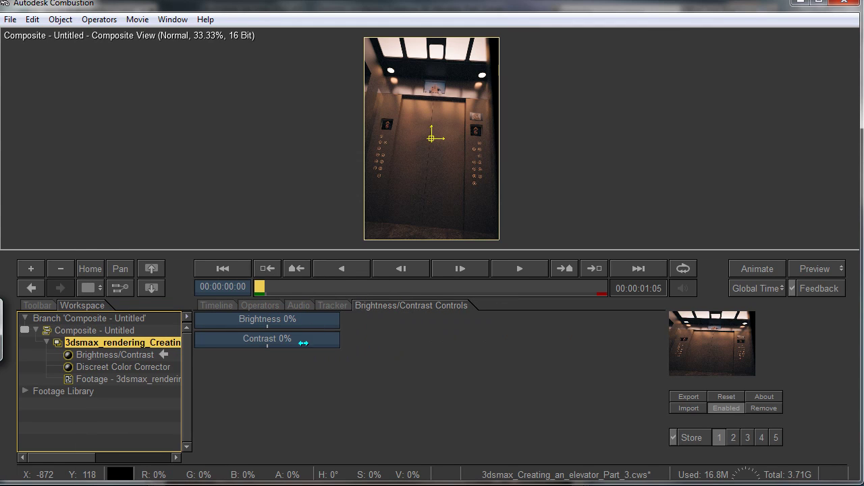
{"action": "left_click_drag", "start_coordinate": [299, 339], "coordinate": [313, 322]}
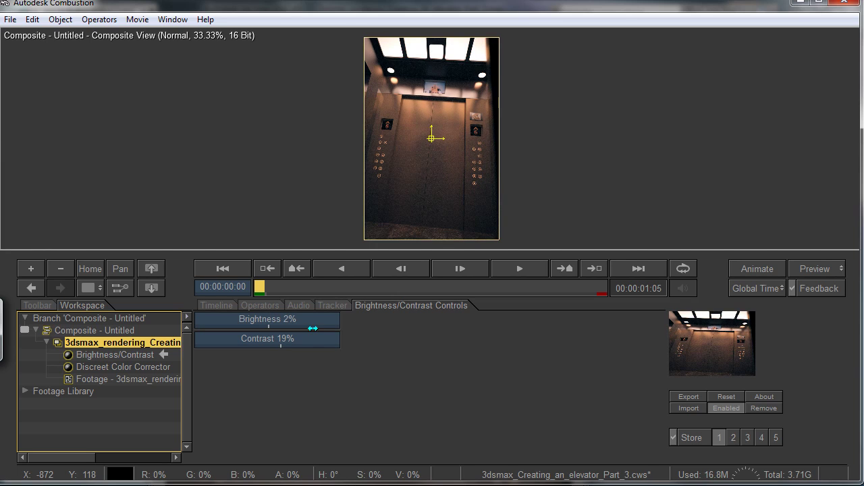
Switch the Brightness/Contrast and Discreet Color Corrector operators off and on to compare the image before and after correction
{"action": "left_click", "coordinate": [68, 356]}
{"action": "left_click", "coordinate": [67, 366]}
{"action": "left_click", "coordinate": [69, 366]}
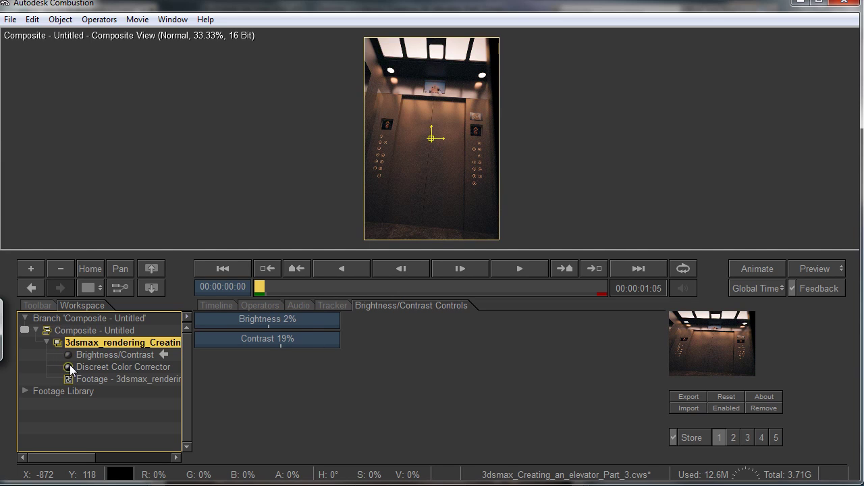
{"action": "left_click", "coordinate": [69, 354]}
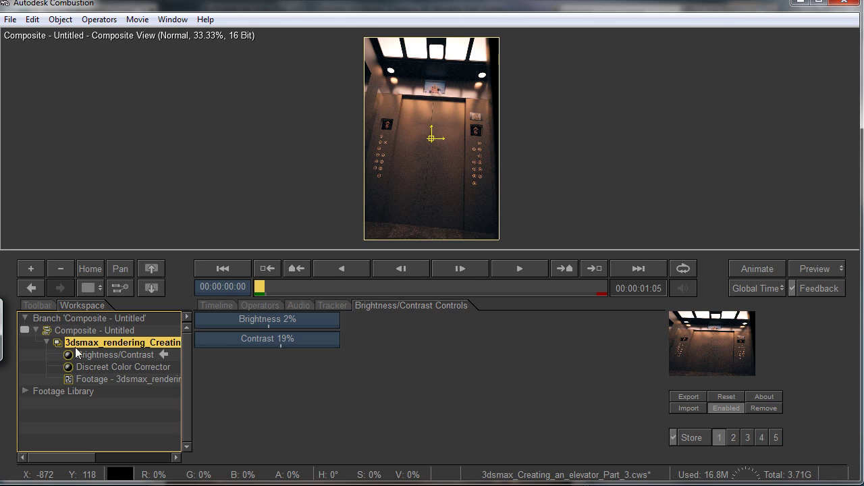
Add a Glow operator to the render layer with radius 8.30 and minimum luminance 88%, and inspect the ceiling lights up close
{"action": "left_click", "coordinate": [99, 19]}
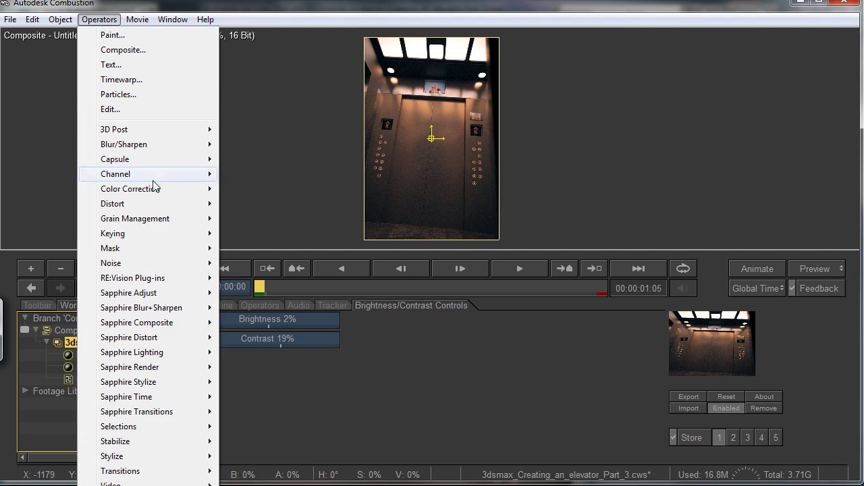
{"action": "mouse_move", "coordinate": [175, 192]}
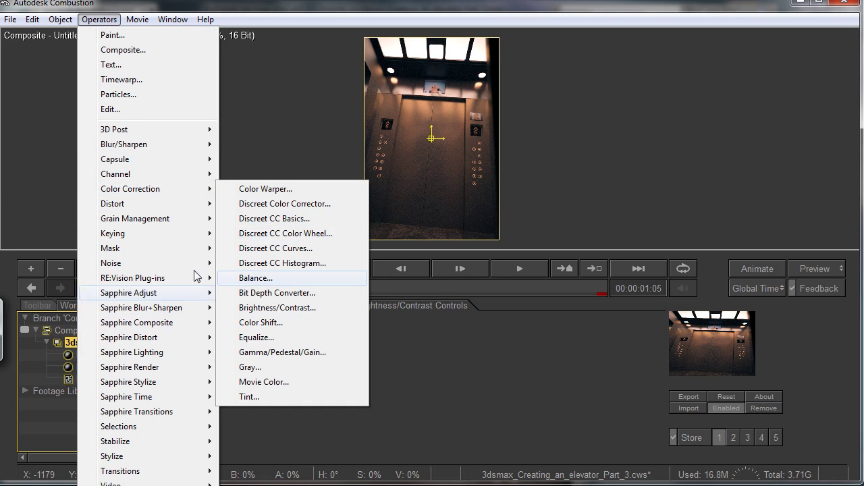
{"action": "mouse_move", "coordinate": [178, 463]}
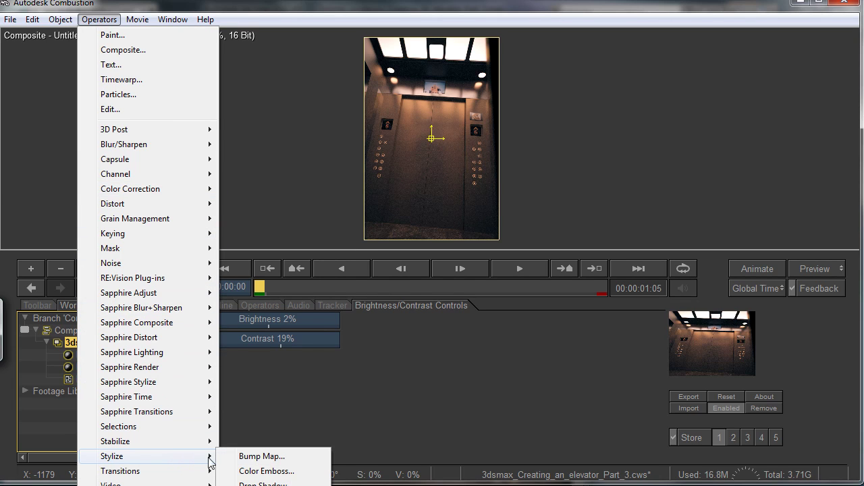
{"action": "left_click", "coordinate": [285, 478]}
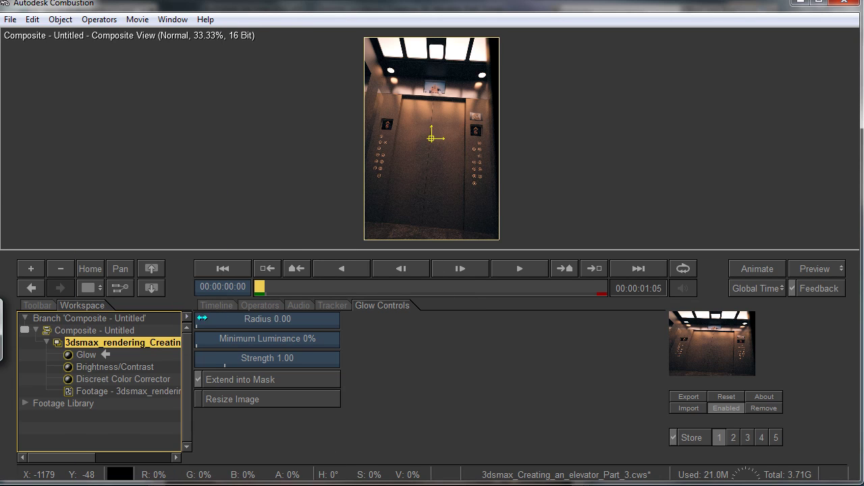
{"action": "left_click_drag", "start_coordinate": [201, 318], "coordinate": [321, 339]}
{"action": "left_click", "coordinate": [31, 269]}
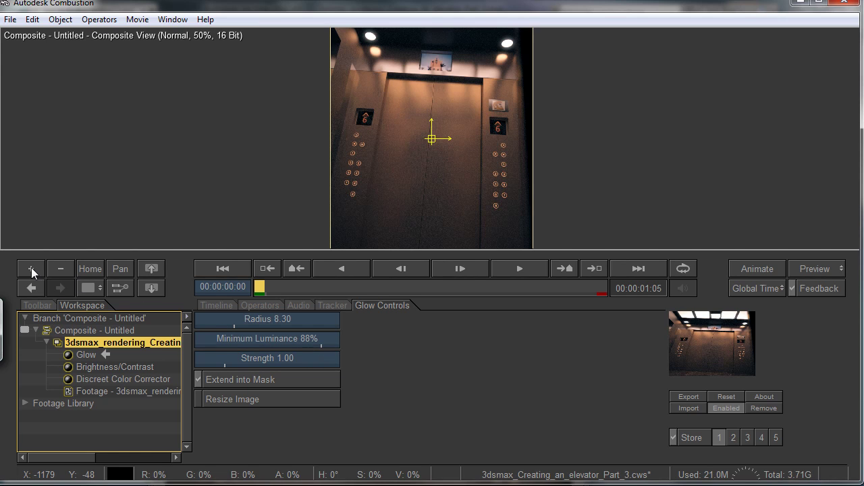
{"action": "left_click_drag", "start_coordinate": [107, 270], "coordinate": [142, 337]}
{"action": "left_click", "coordinate": [31, 268]}
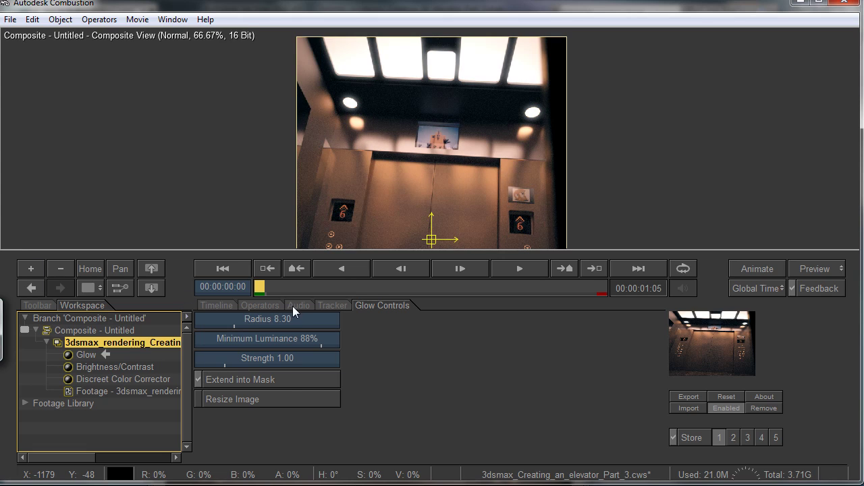
Adjust the Glow operator on the render layer to radius 17.10 and strength 0.90
{"action": "mouse_move", "coordinate": [262, 323]}
{"action": "left_mouse_down"}
{"action": "mouse_move", "coordinate": [322, 323]}
{"action": "mouse_move", "coordinate": [237, 323]}
{"action": "mouse_move", "coordinate": [267, 322]}
{"action": "left_mouse_up"}
{"action": "left_click_drag", "start_coordinate": [267, 359], "coordinate": [220, 360]}
{"action": "mouse_move", "coordinate": [250, 320]}
{"action": "left_mouse_down"}
{"action": "mouse_move", "coordinate": [288, 320]}
{"action": "mouse_move", "coordinate": [274, 320]}
{"action": "left_mouse_up"}
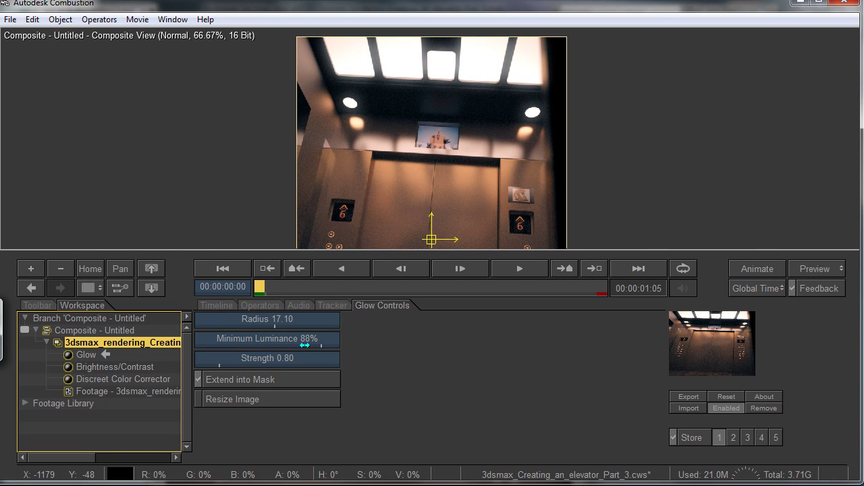
{"action": "mouse_move", "coordinate": [290, 364]}
{"action": "left_mouse_down"}
{"action": "mouse_move", "coordinate": [304, 363]}
{"action": "mouse_move", "coordinate": [293, 365]}
{"action": "left_mouse_up"}
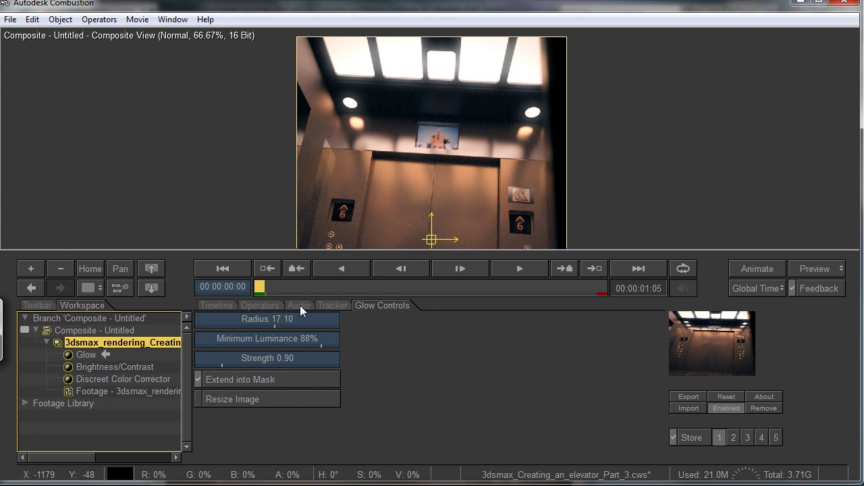
Add a Sharpen operator from the Blur/Sharpen group to the render layer and set its amount to 4%
{"action": "left_click", "coordinate": [112, 329]}
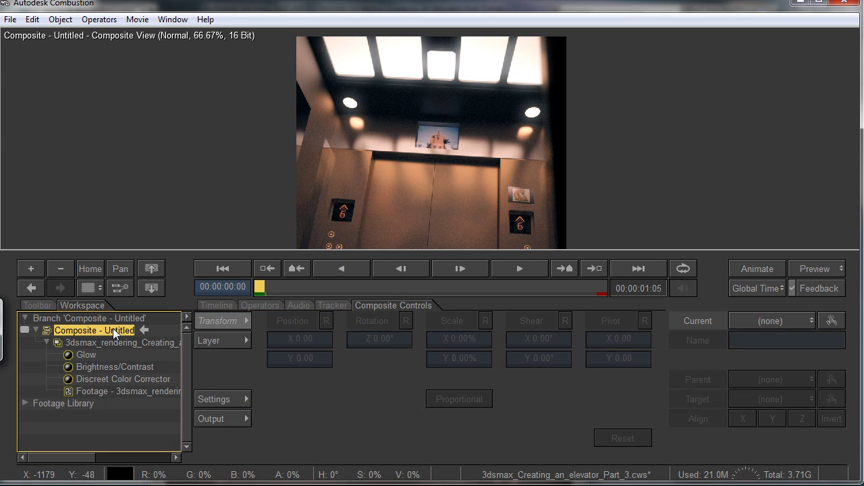
{"action": "left_click", "coordinate": [110, 341]}
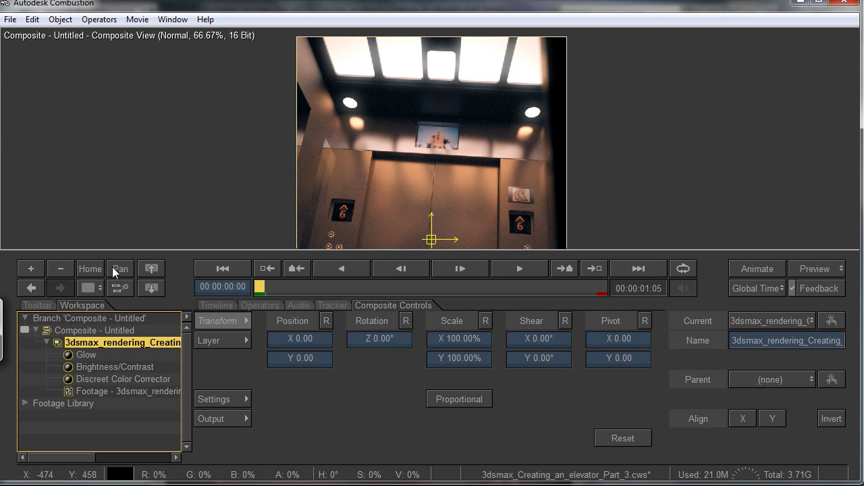
{"action": "left_click", "coordinate": [96, 19]}
{"action": "mouse_move", "coordinate": [184, 308]}
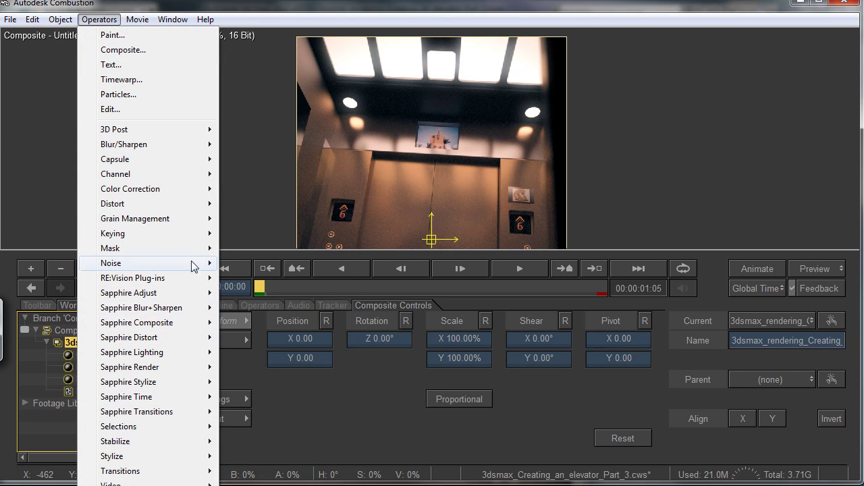
{"action": "mouse_move", "coordinate": [181, 145]}
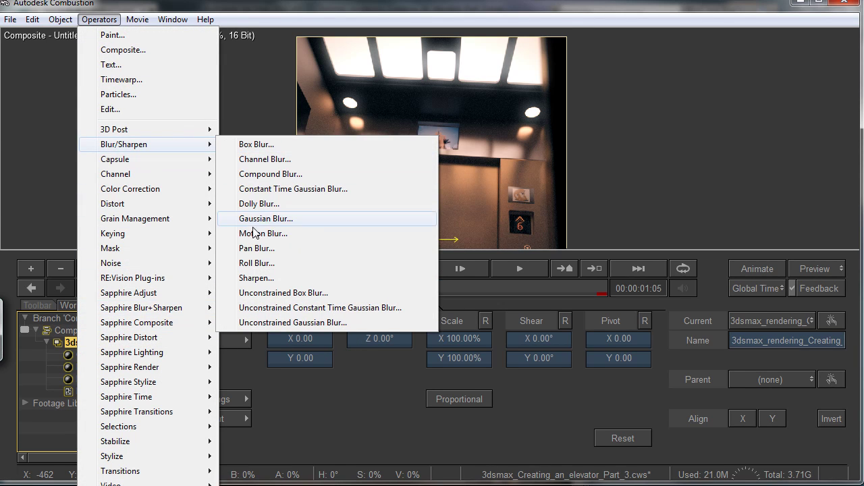
{"action": "left_click", "coordinate": [260, 277]}
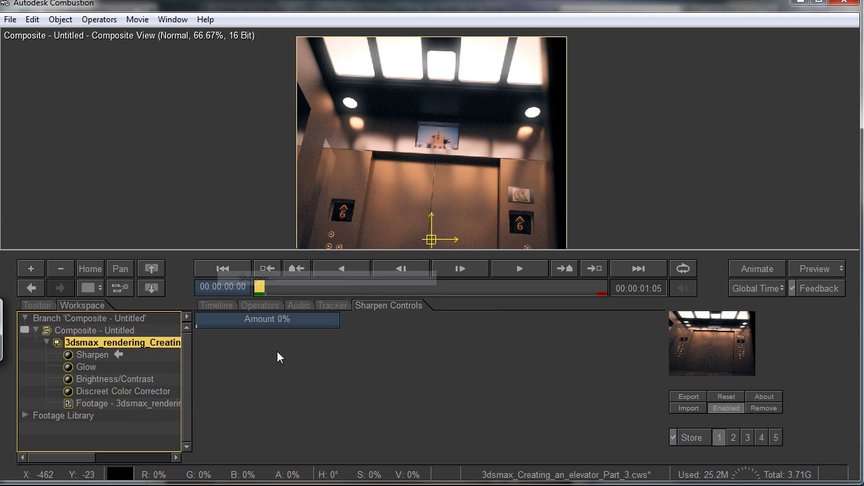
{"action": "left_click", "coordinate": [94, 354]}
{"action": "left_click_drag", "start_coordinate": [284, 322], "coordinate": [302, 321]}
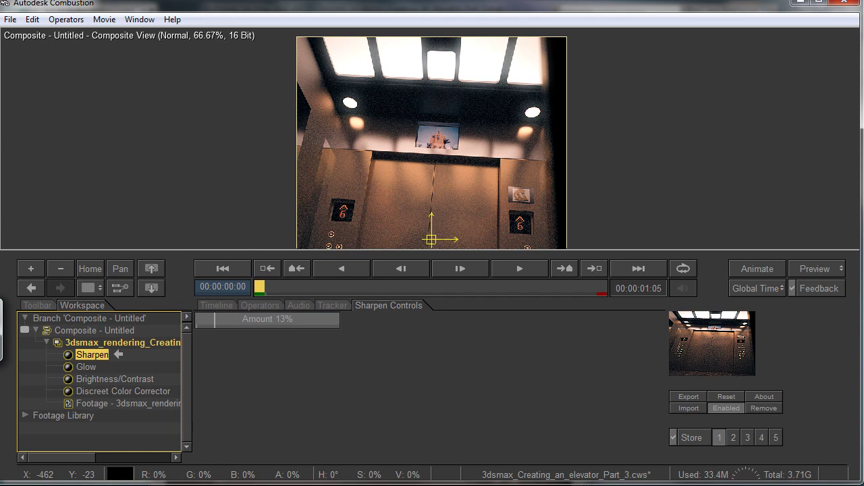
{"action": "left_click", "coordinate": [30, 268]}
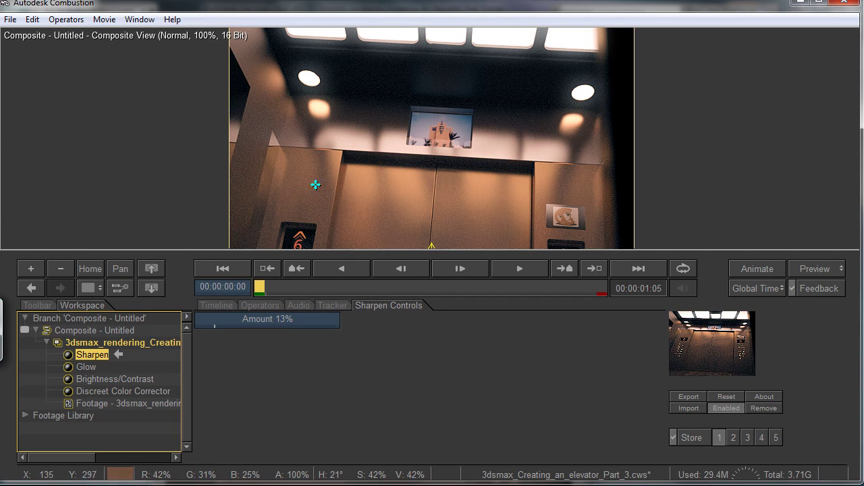
{"action": "left_click_drag", "start_coordinate": [285, 320], "coordinate": [233, 317]}
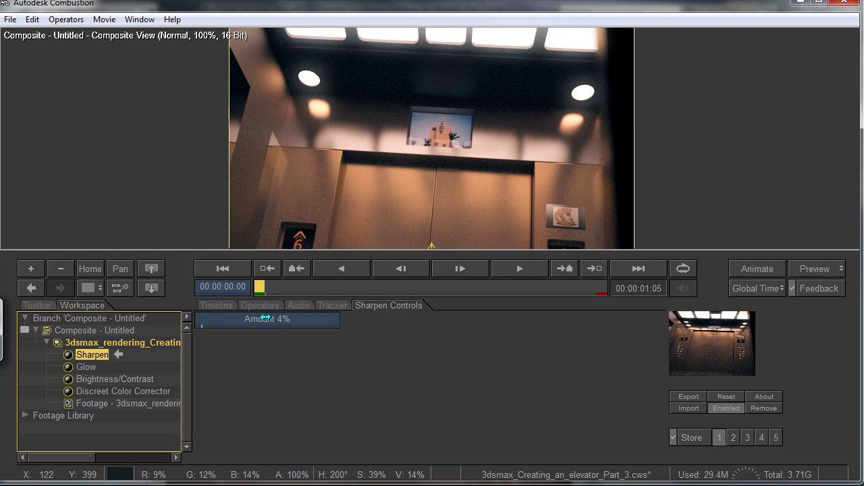
Switch the Sharpen operator off and on to compare the image, and review the whole frame at 33.33%
{"action": "left_click", "coordinate": [67, 353]}
{"action": "left_click", "coordinate": [67, 353]}
{"action": "left_click", "coordinate": [99, 274]}
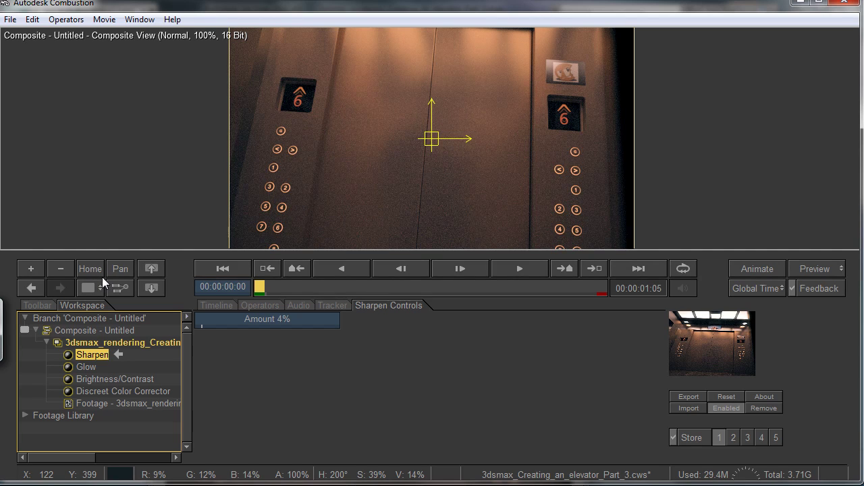
{"action": "left_click", "coordinate": [65, 271]}
{"action": "left_click", "coordinate": [65, 269]}
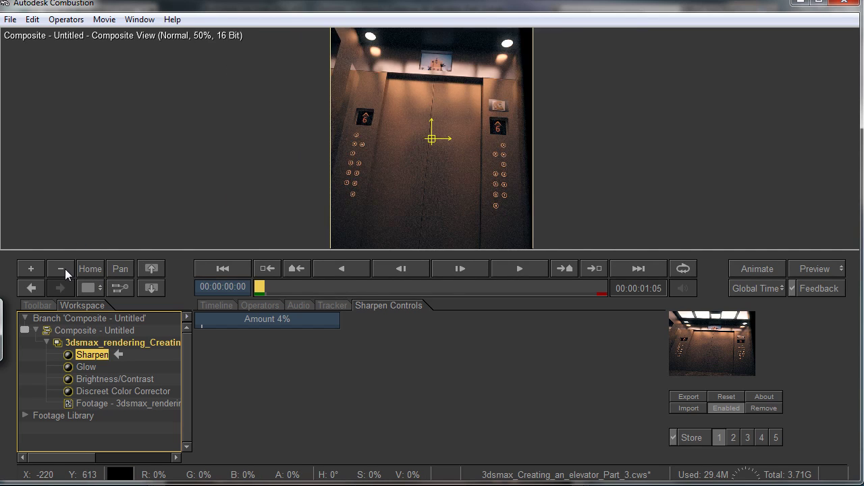
{"action": "left_click", "coordinate": [68, 267]}
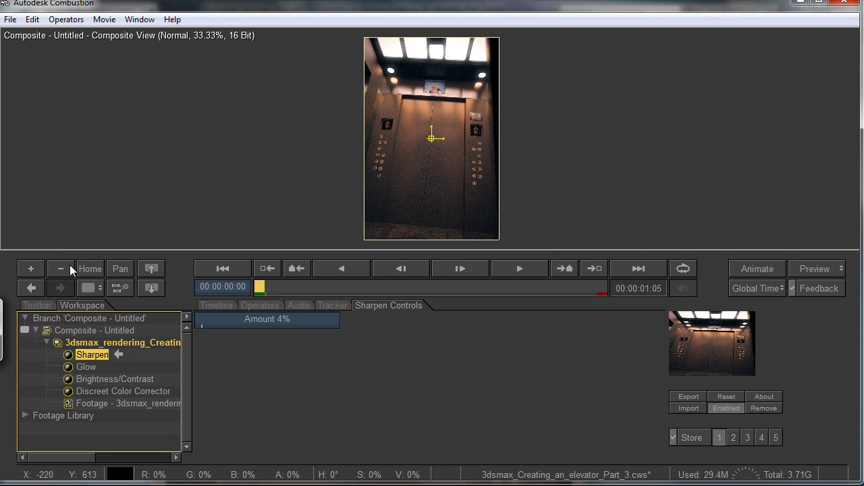
Add a second Discreet Color Corrector operator to the render layer
{"action": "left_click", "coordinate": [89, 344]}
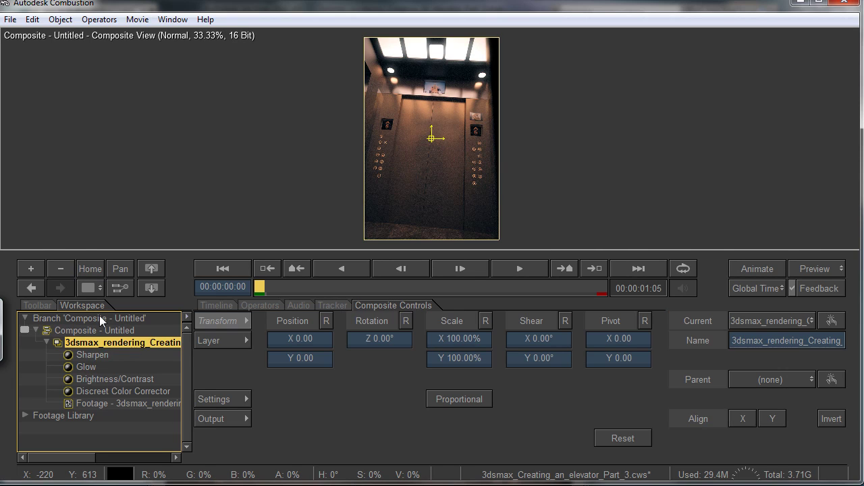
{"action": "left_click", "coordinate": [106, 22]}
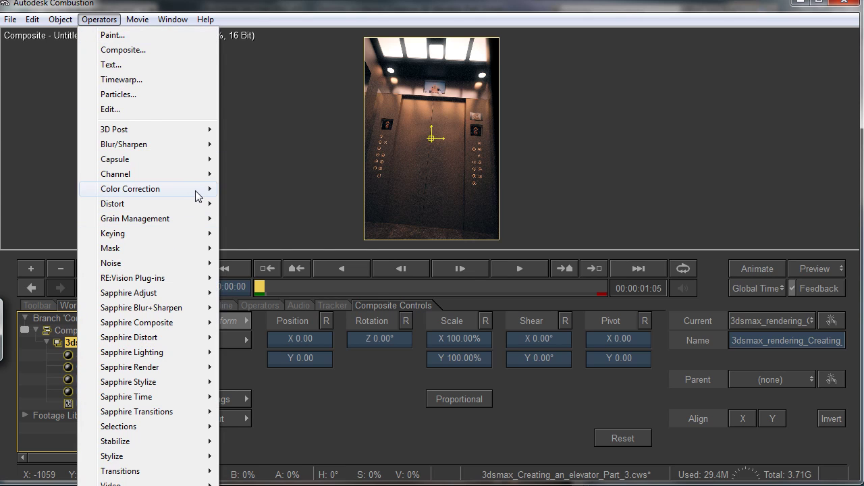
{"action": "mouse_move", "coordinate": [203, 196]}
{"action": "left_click", "coordinate": [283, 204]}
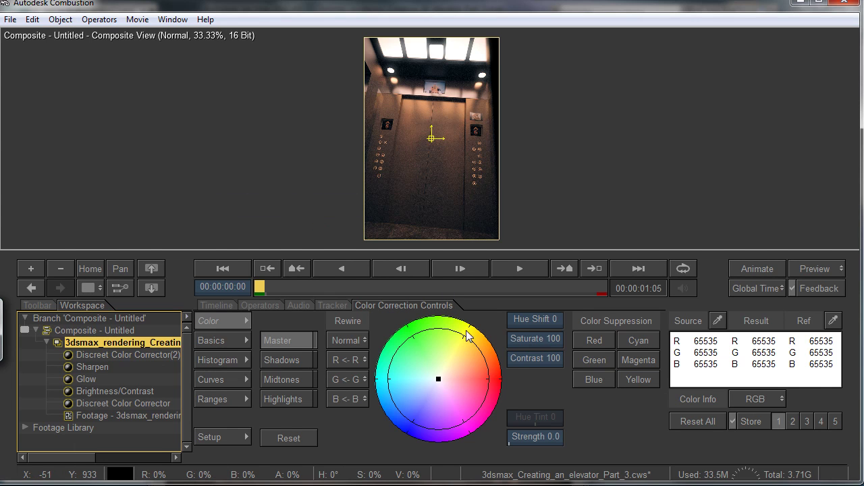
{"action": "left_click_drag", "start_coordinate": [535, 339], "coordinate": [552, 338]}
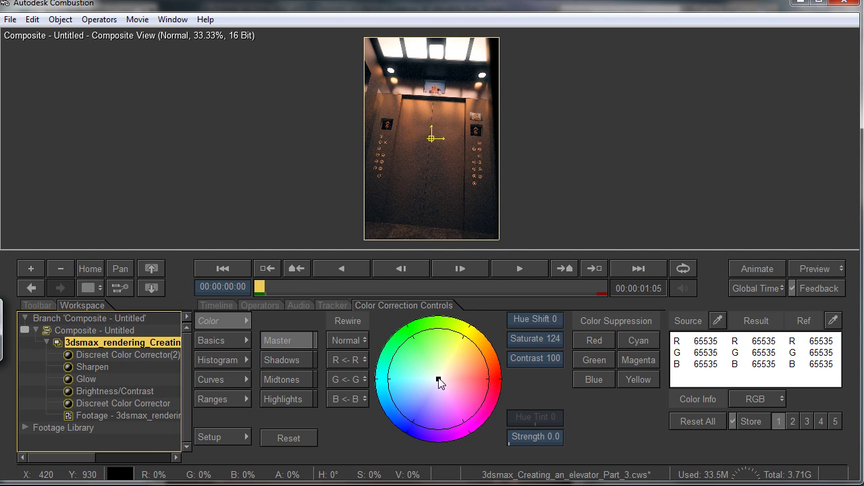
{"action": "left_click_drag", "start_coordinate": [439, 379], "coordinate": [430, 383]}
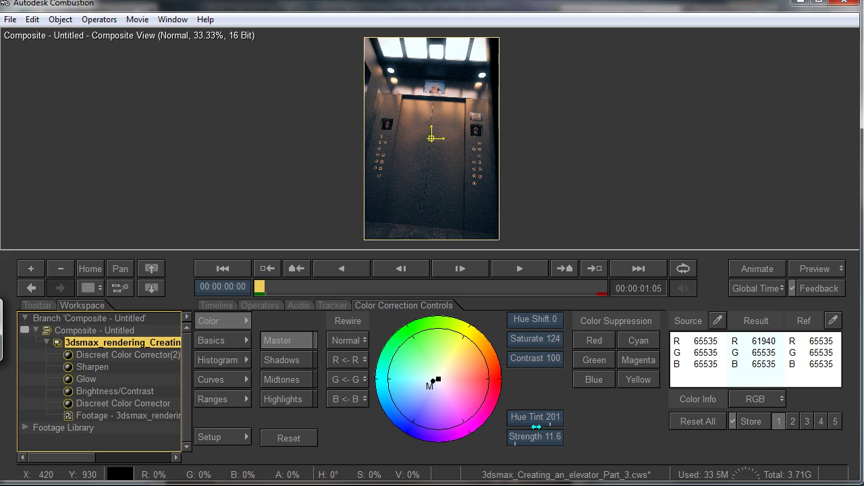
{"action": "left_click", "coordinate": [703, 420]}
Set the master saturation to 123, and give the shadows hue tint 191, strength 13.9, saturation 54 and contrast 113
{"action": "mouse_move", "coordinate": [536, 338]}
{"action": "left_mouse_down"}
{"action": "mouse_move", "coordinate": [552, 338]}
{"action": "mouse_move", "coordinate": [541, 352]}
{"action": "left_mouse_up"}
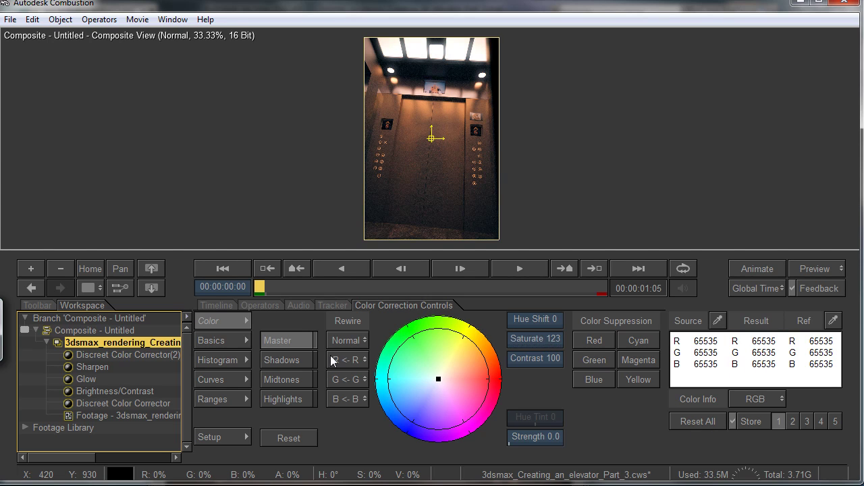
{"action": "left_click", "coordinate": [287, 362]}
{"action": "left_click_drag", "start_coordinate": [439, 380], "coordinate": [430, 380]}
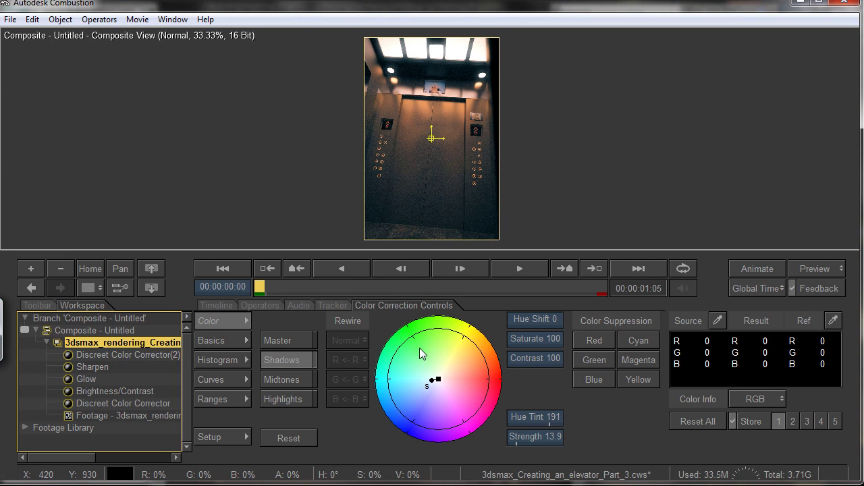
{"action": "left_click_drag", "start_coordinate": [525, 329], "coordinate": [535, 355]}
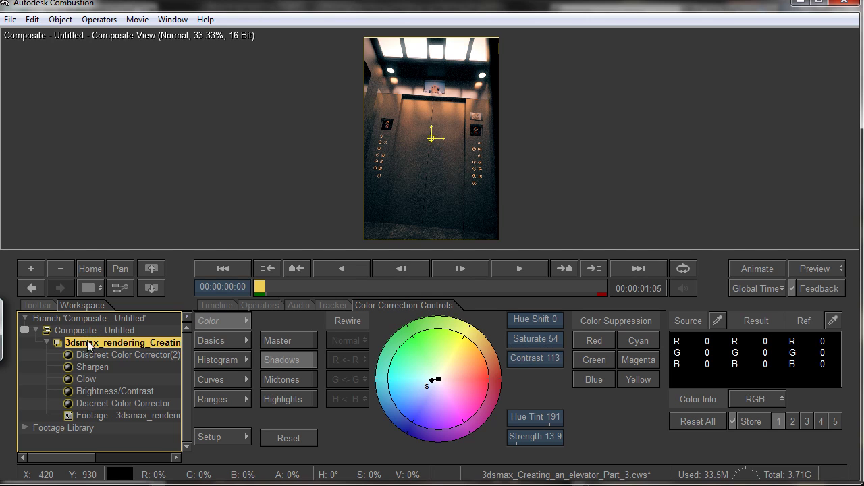
Switch the second Discreet Color Corrector off and on to compare the image, and inspect the result up close
{"action": "left_click", "coordinate": [70, 355]}
{"action": "left_click", "coordinate": [71, 354]}
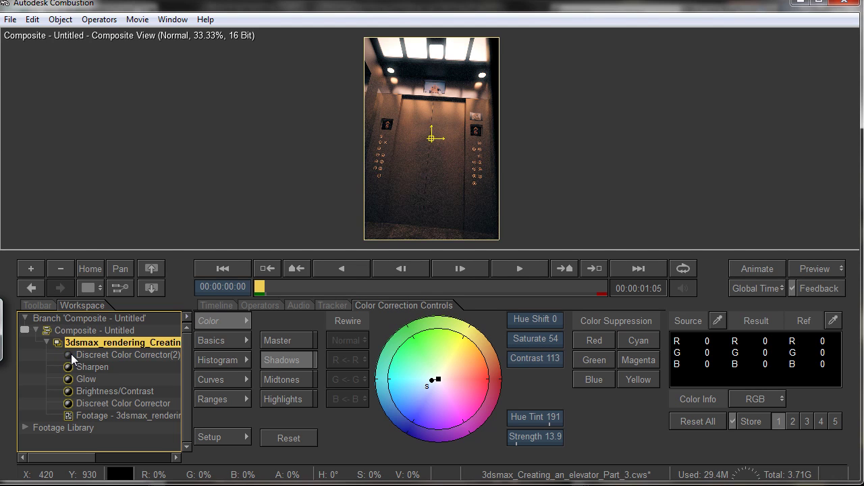
{"action": "left_click", "coordinate": [71, 355]}
{"action": "left_click", "coordinate": [69, 355]}
{"action": "left_click", "coordinate": [69, 355]}
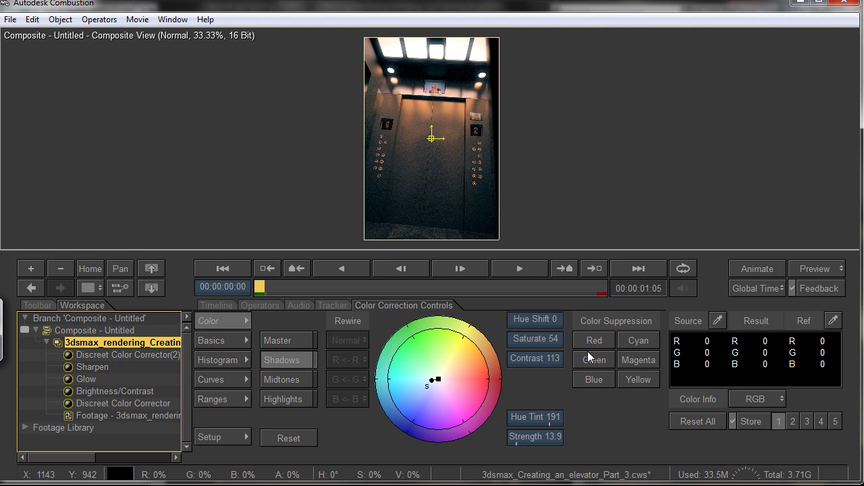
{"action": "left_click", "coordinate": [32, 268]}
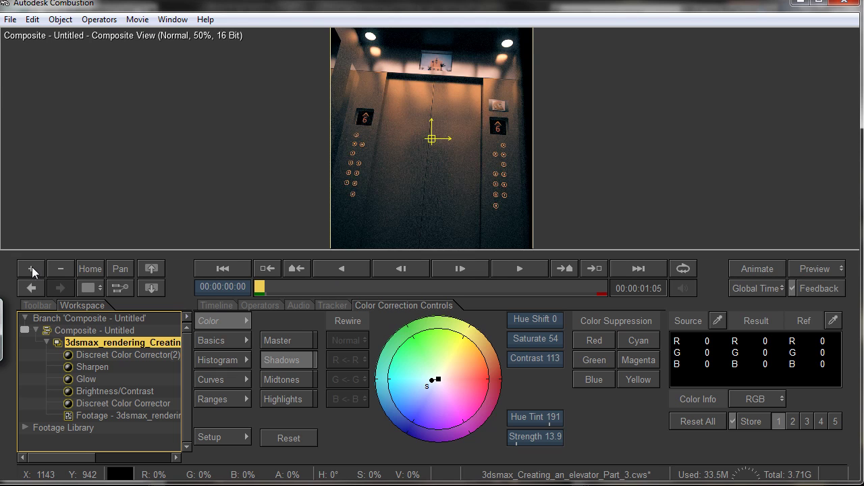
{"action": "left_click", "coordinate": [32, 267]}
Save the workspace and change the display quality from Preview to Best
{"action": "left_click", "coordinate": [20, 22]}
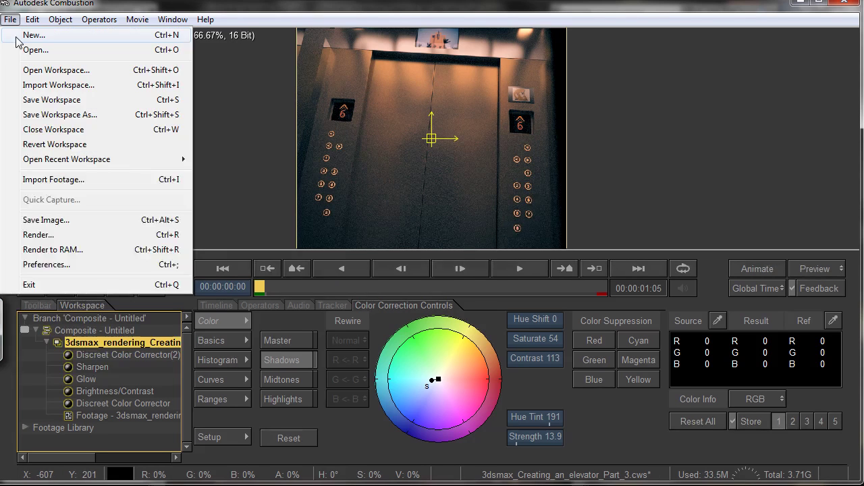
{"action": "left_click", "coordinate": [43, 101]}
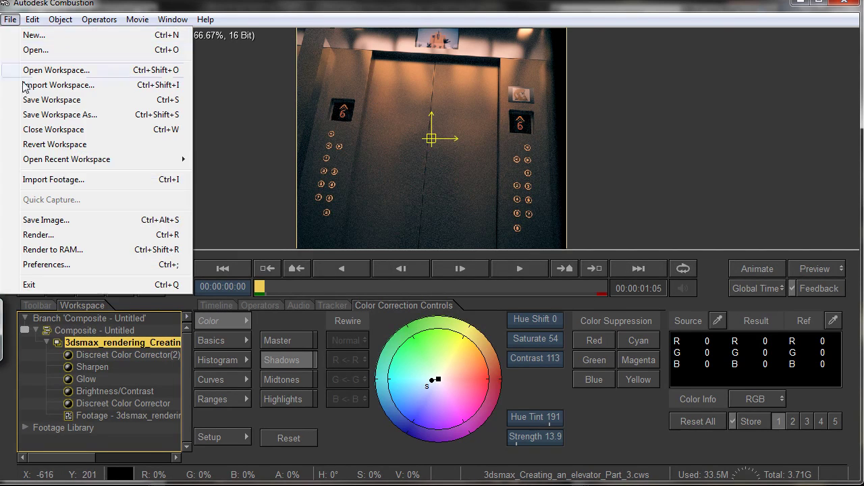
{"action": "left_click", "coordinate": [11, 19]}
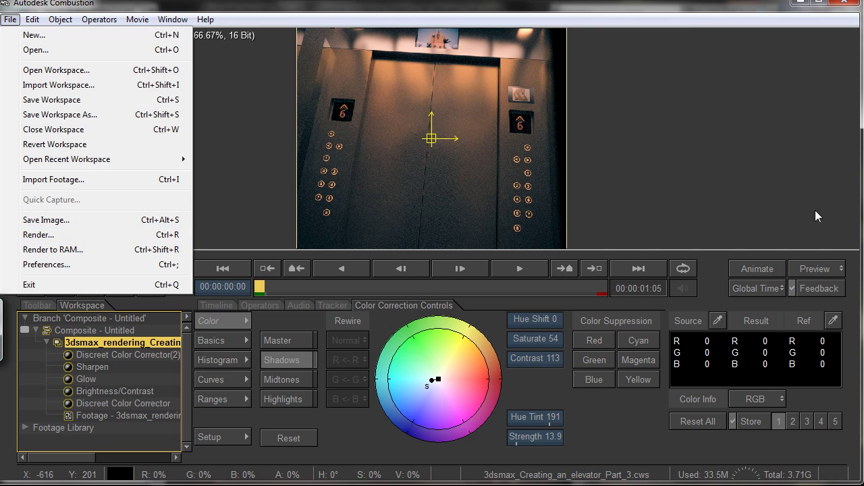
{"action": "left_click", "coordinate": [810, 269]}
{"action": "left_click", "coordinate": [809, 293]}
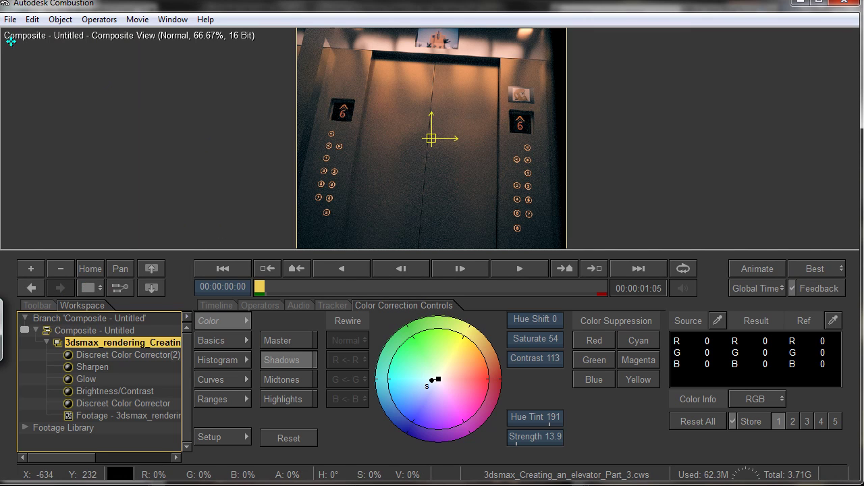
Save the image in JPEG format with a raised image quality, keeping the full frame size and 8 Bit depth
{"action": "left_click", "coordinate": [10, 19]}
{"action": "left_click", "coordinate": [46, 216]}
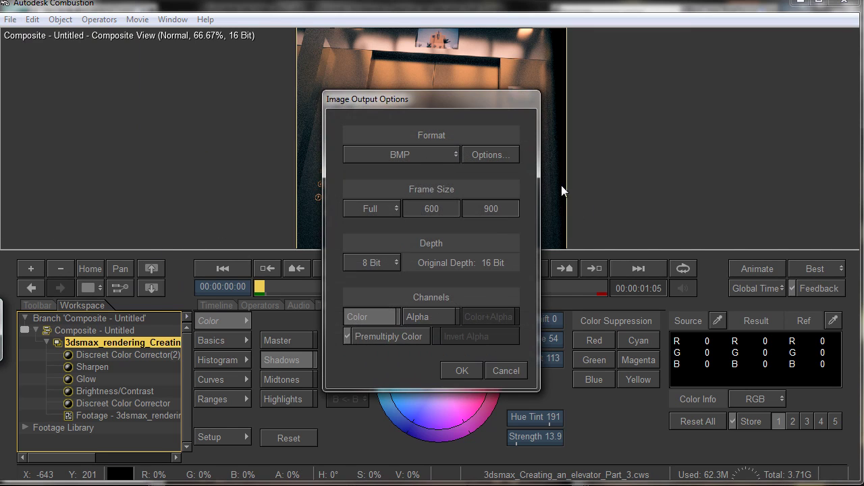
{"action": "left_click", "coordinate": [419, 156]}
{"action": "left_click", "coordinate": [375, 266]}
{"action": "left_click", "coordinate": [470, 160]}
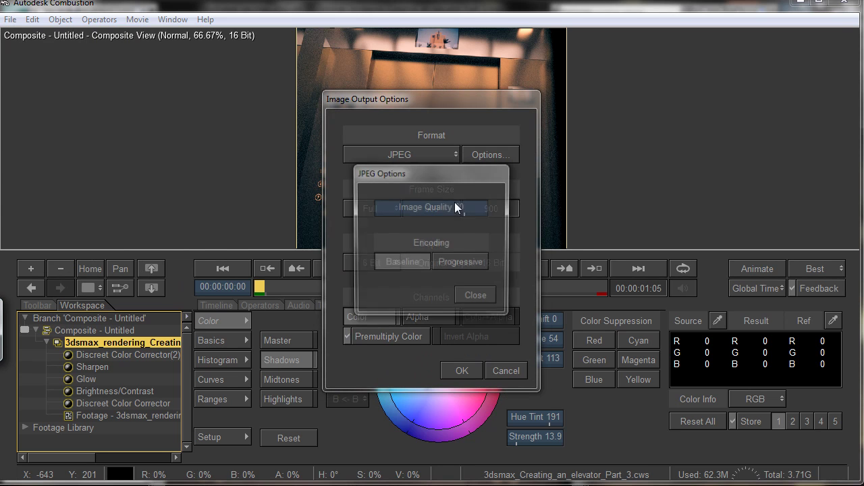
{"action": "left_click_drag", "start_coordinate": [436, 207], "coordinate": [488, 209]}
{"action": "left_click", "coordinate": [490, 296]}
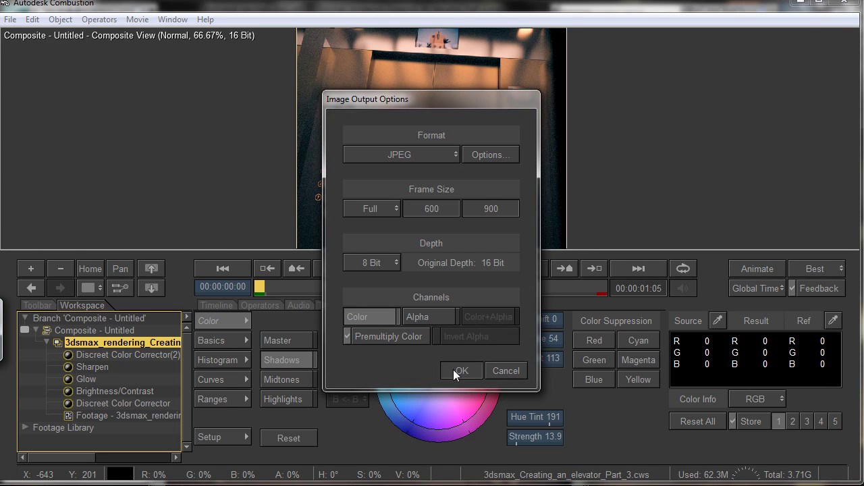
{"action": "left_click", "coordinate": [455, 370]}
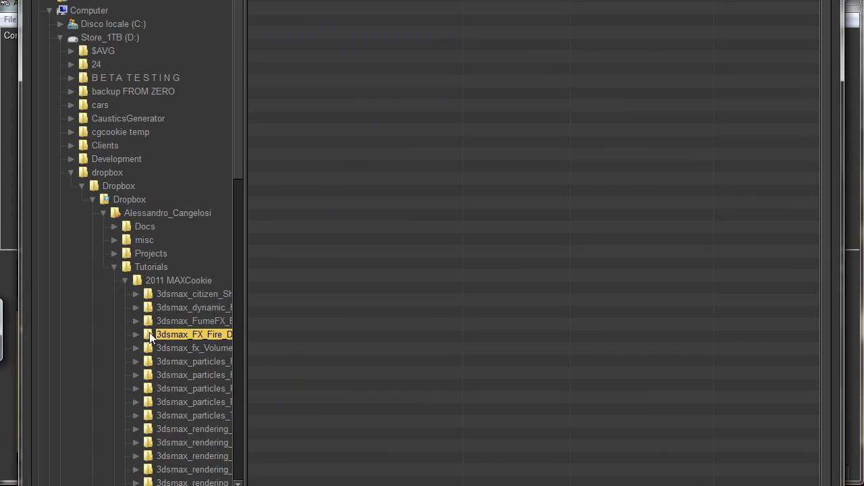
Choose the folder 3dsmax_rendering_Creating_an_elevator_Part_3 inside 2011 MAXCookie as the save location for the image
{"action": "left_click", "coordinate": [170, 280]}
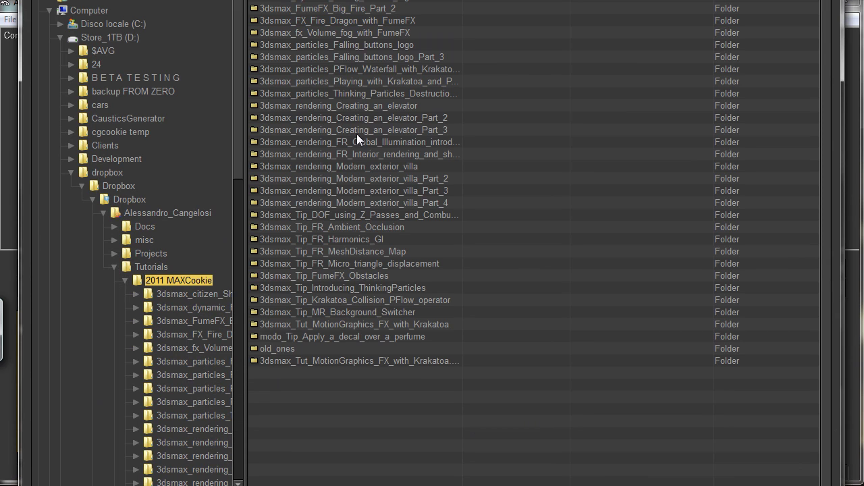
{"action": "double_click", "coordinate": [394, 130]}
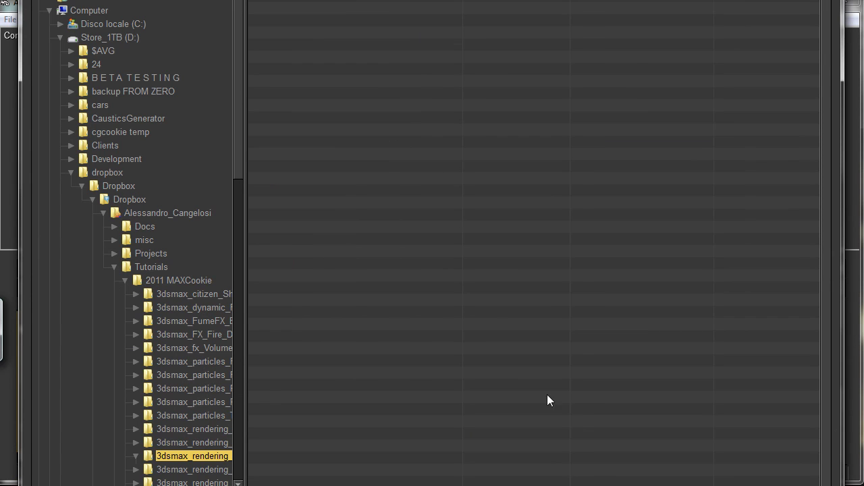